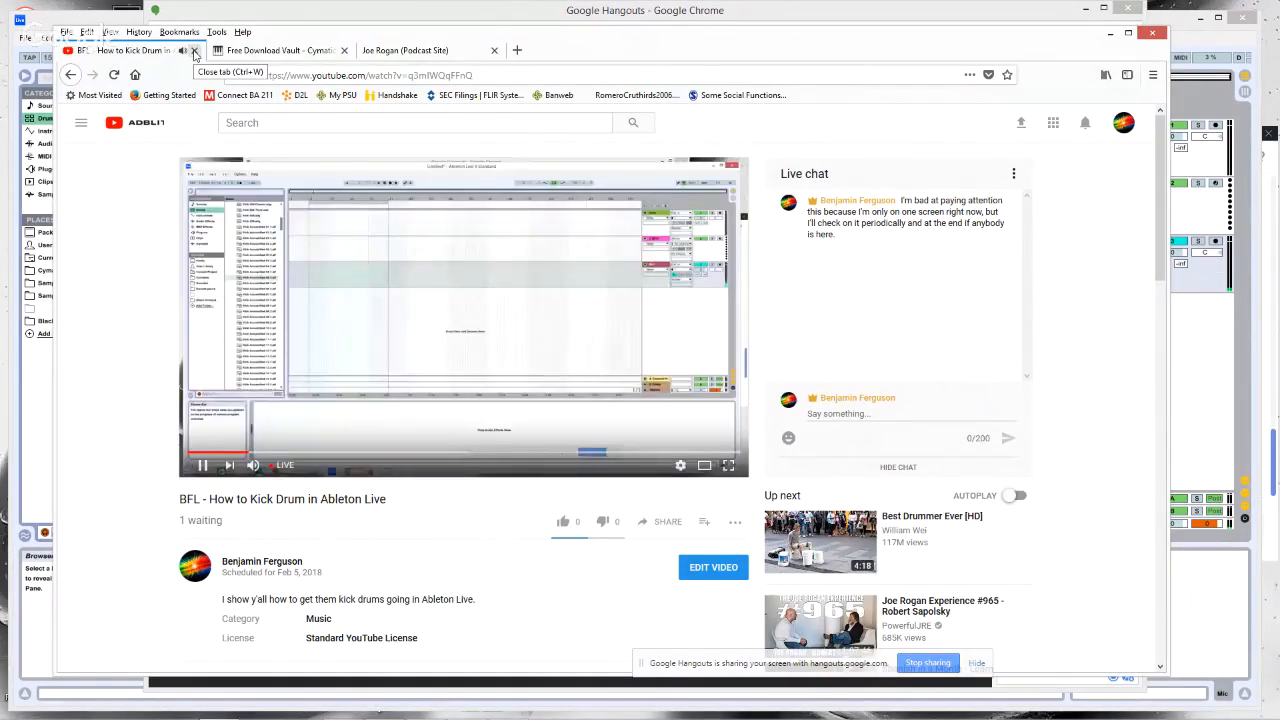
- Switch from the browser to Ableton Live and collapse the Kick folder under Drum Hits
click(195, 53)
click(34, 208)
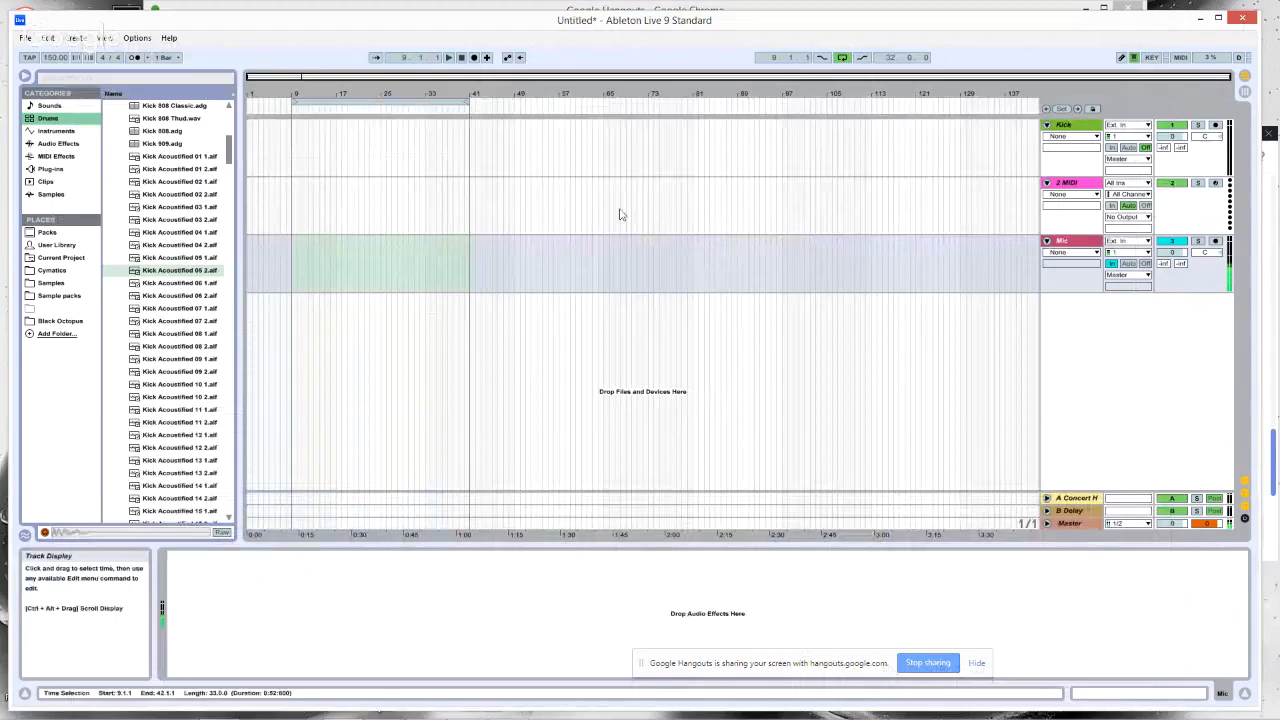
drag(228, 148, 236, 100)
click(116, 207)
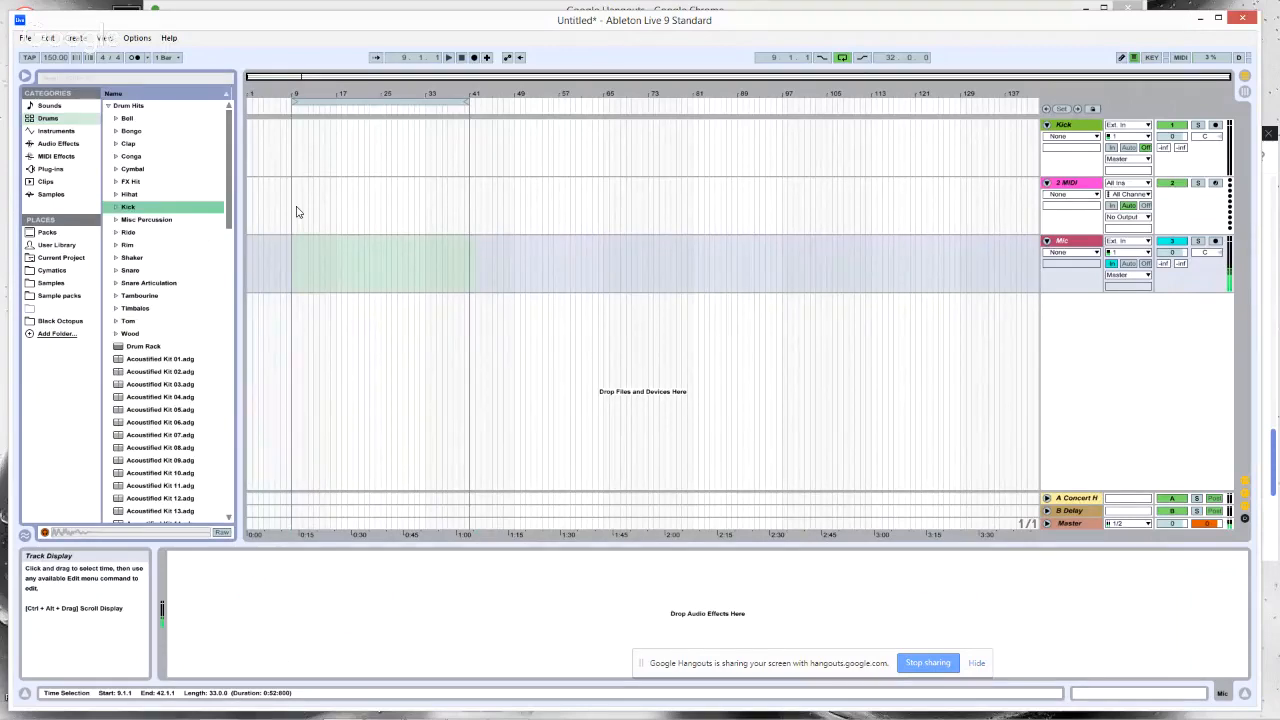
drag(229, 138, 251, 163)
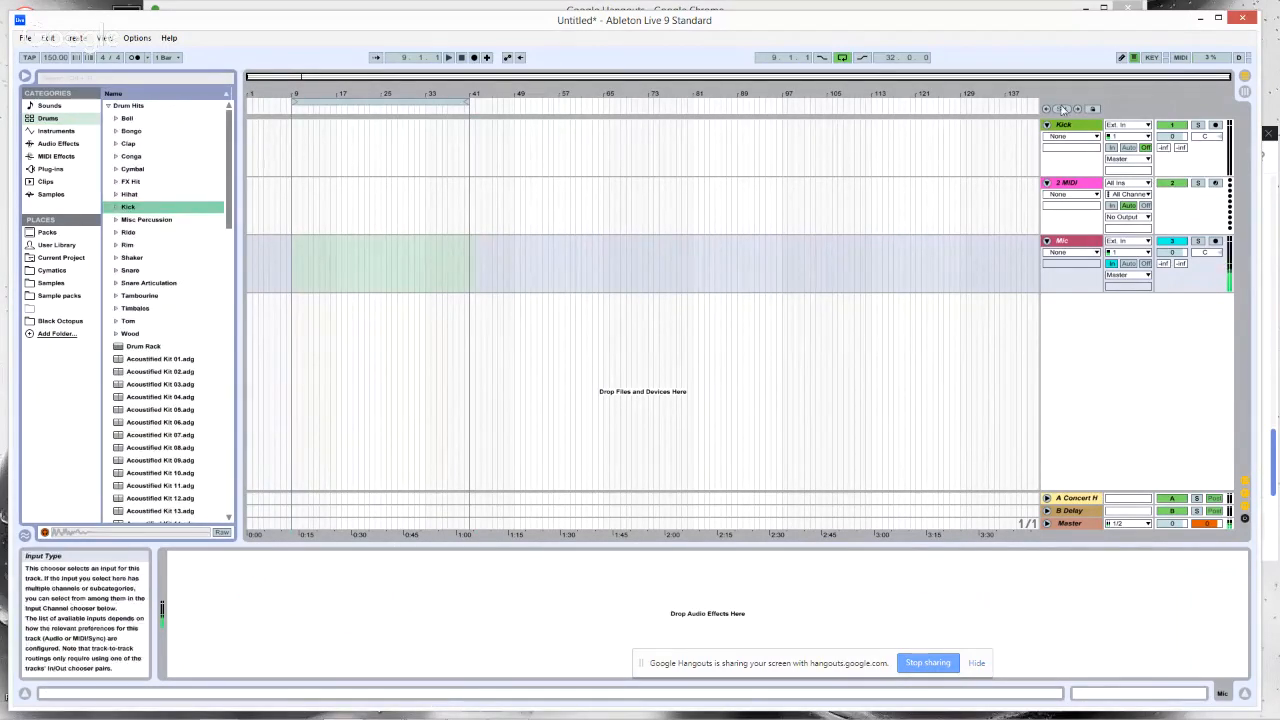
- Look over the Kick, MIDI and Mic tracks in Session View, then return to Arrangement View
click(1058, 126)
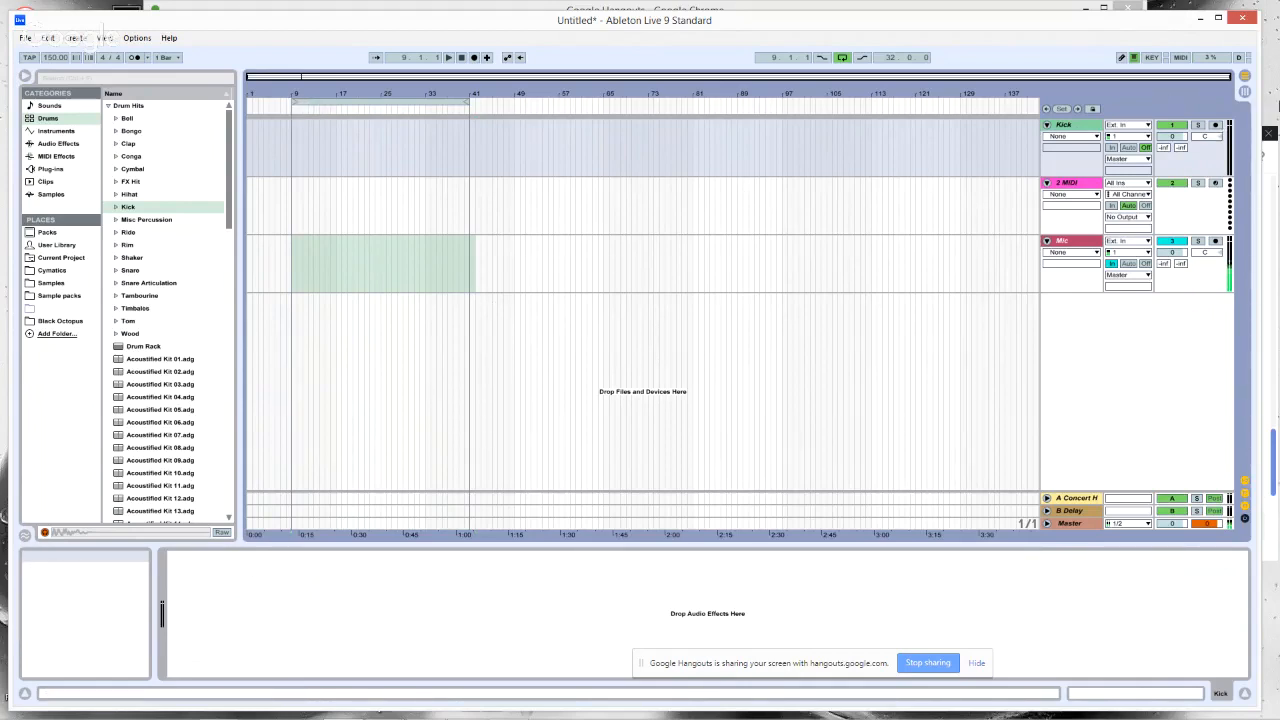
click(1245, 93)
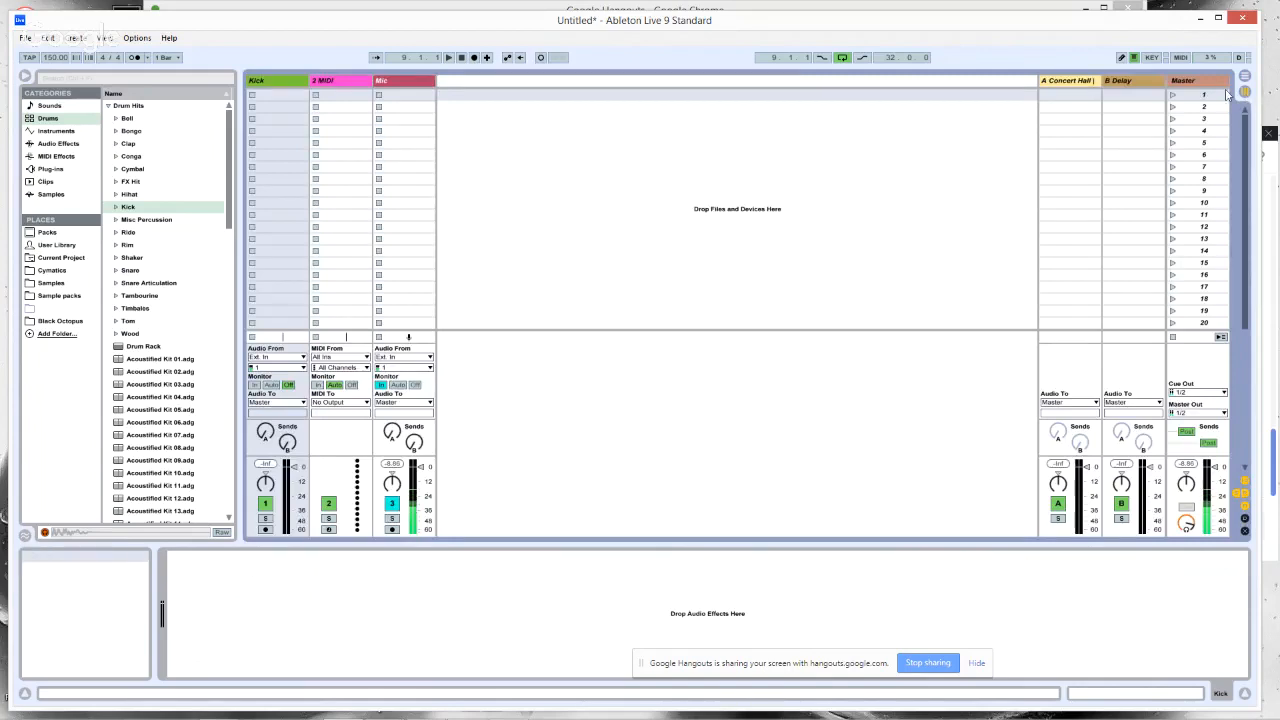
click(289, 98)
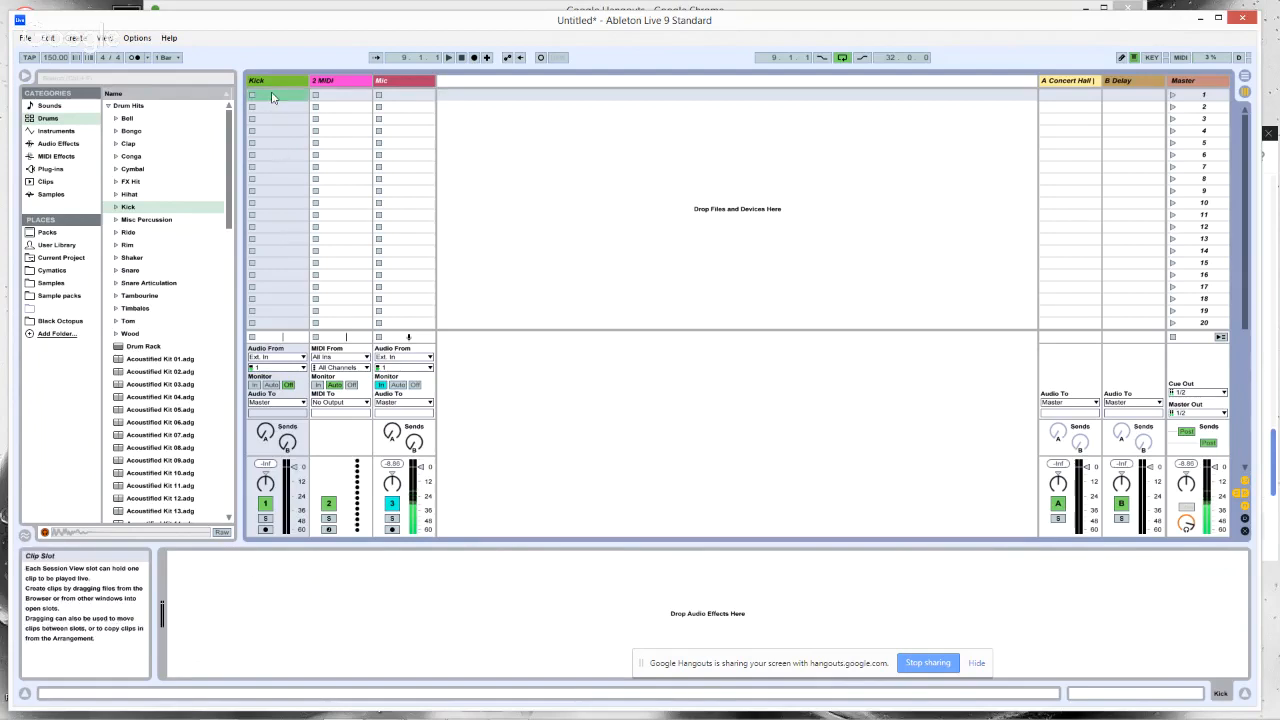
click(520, 158)
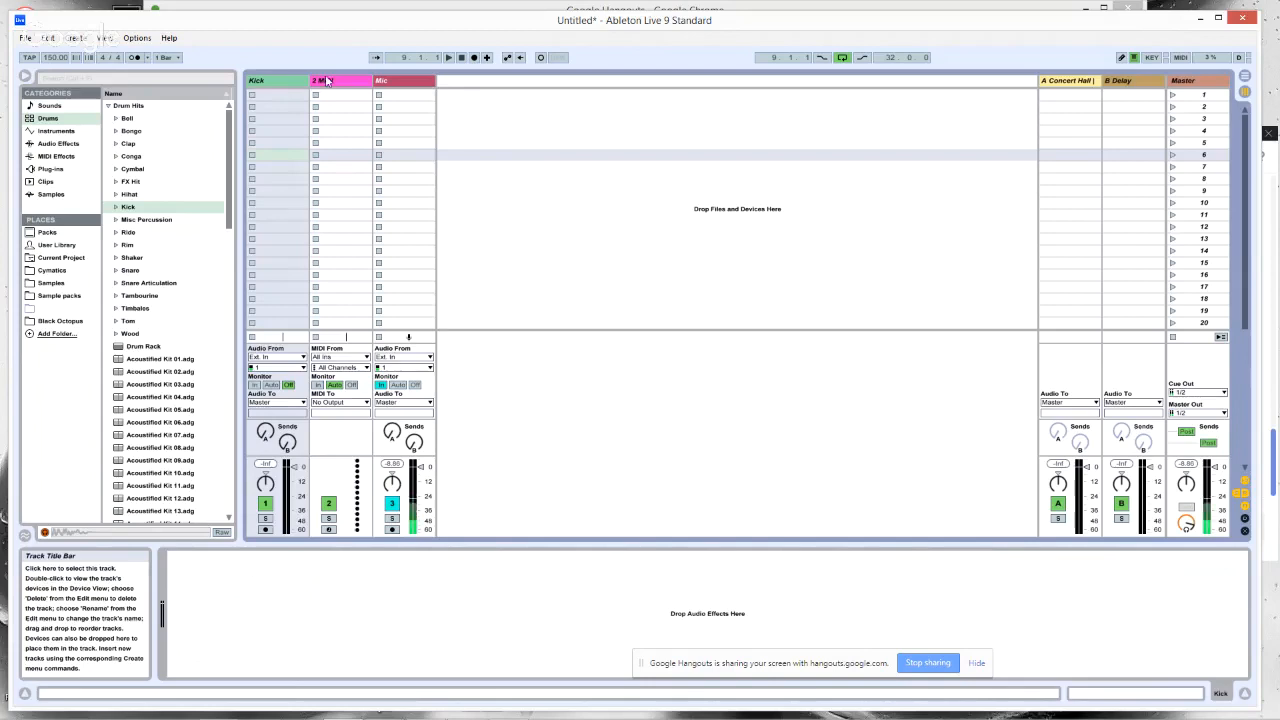
click(1245, 76)
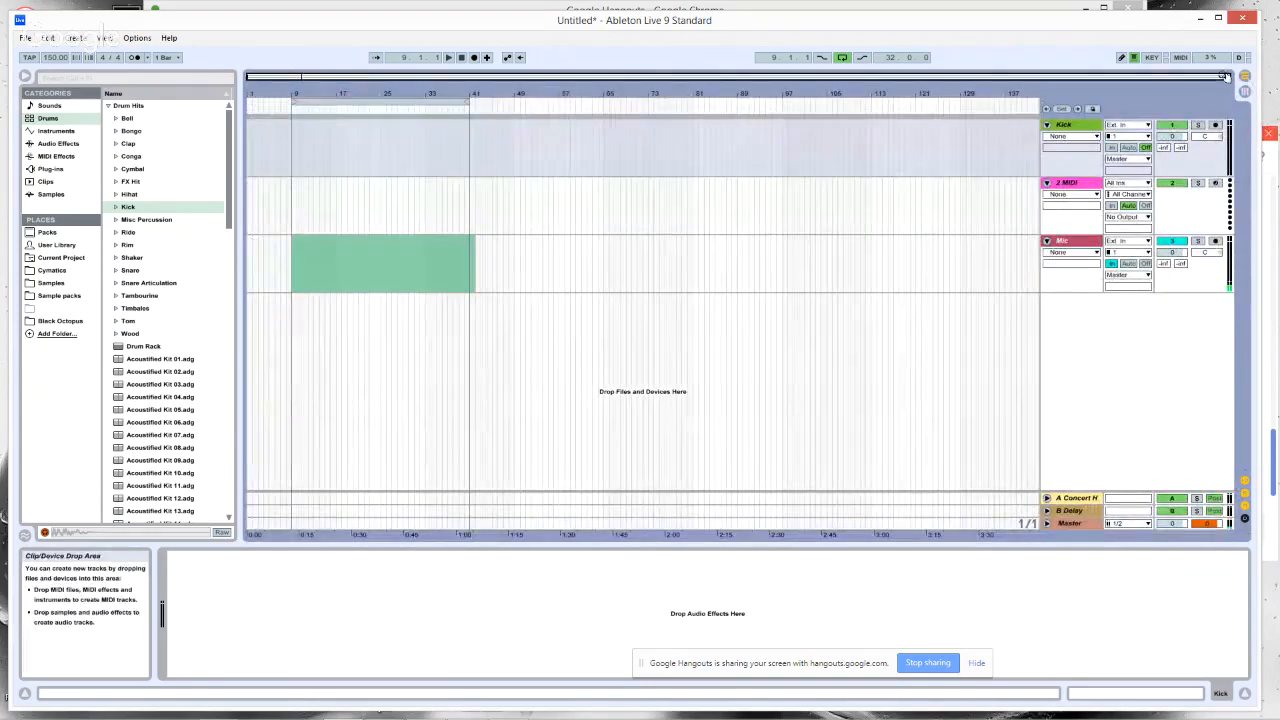
- Insert an audio track below the Kick track and rename it Kick
click(1093, 128)
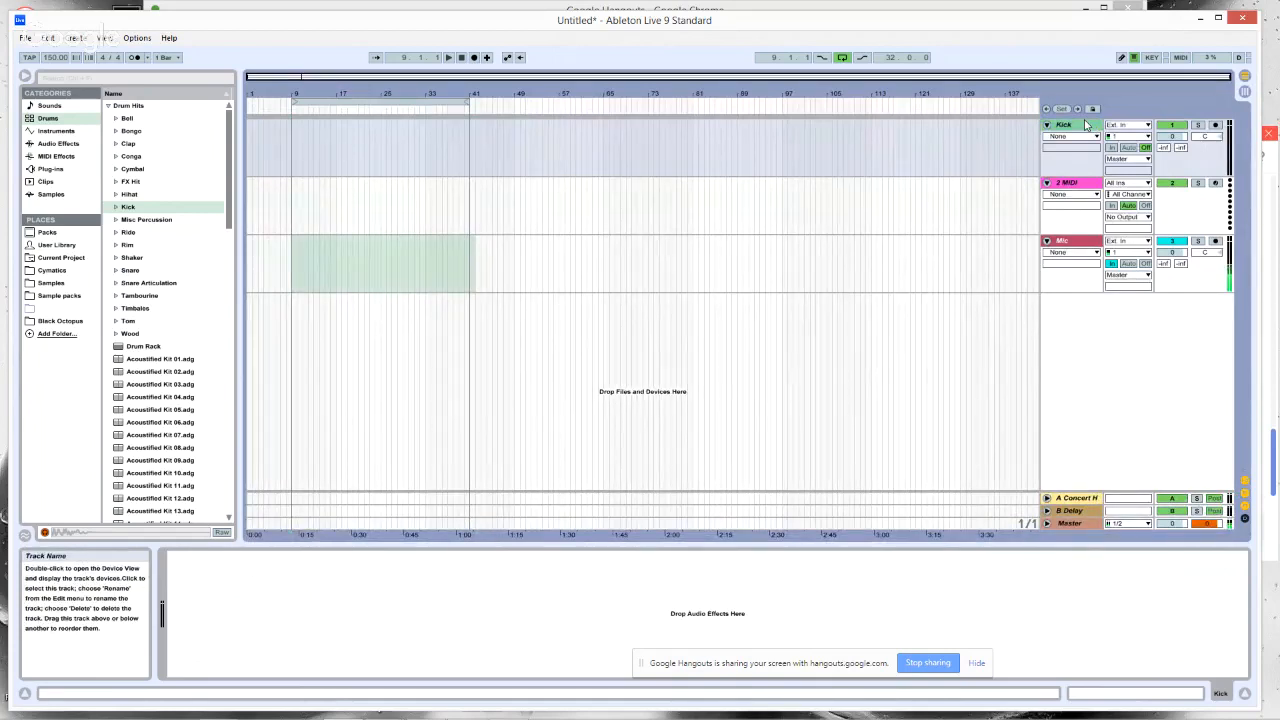
click(941, 146)
click(1065, 128)
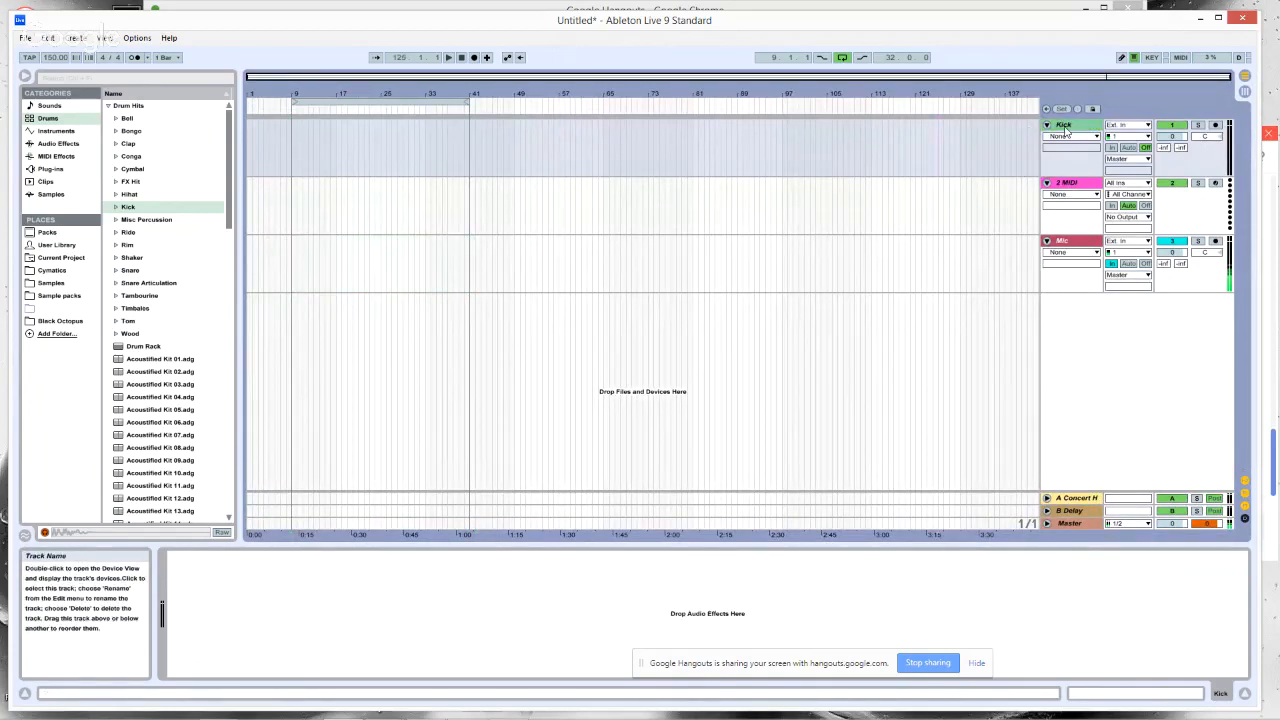
key(ctrl+t)
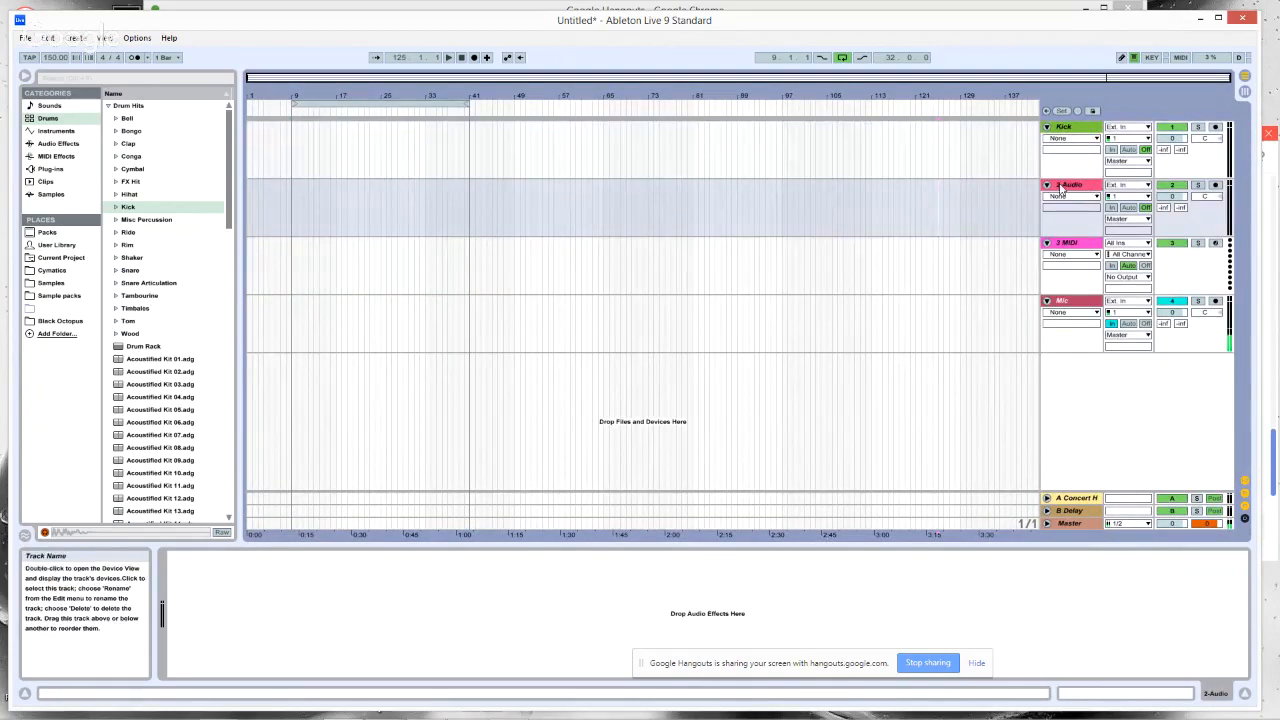
key(ctrl+r)
text(Kcik)
key(Return)
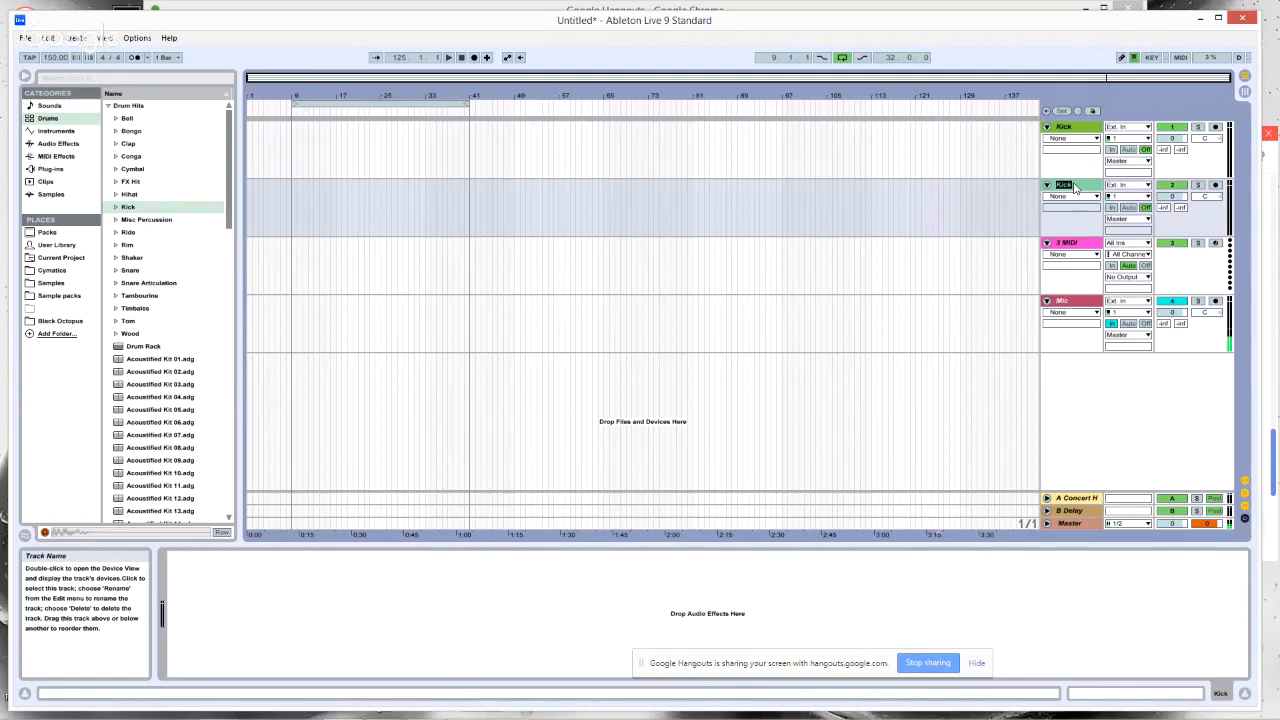
- Delete the original Kick track and rename the newly added audio track Kick - Audio
click(1079, 130)
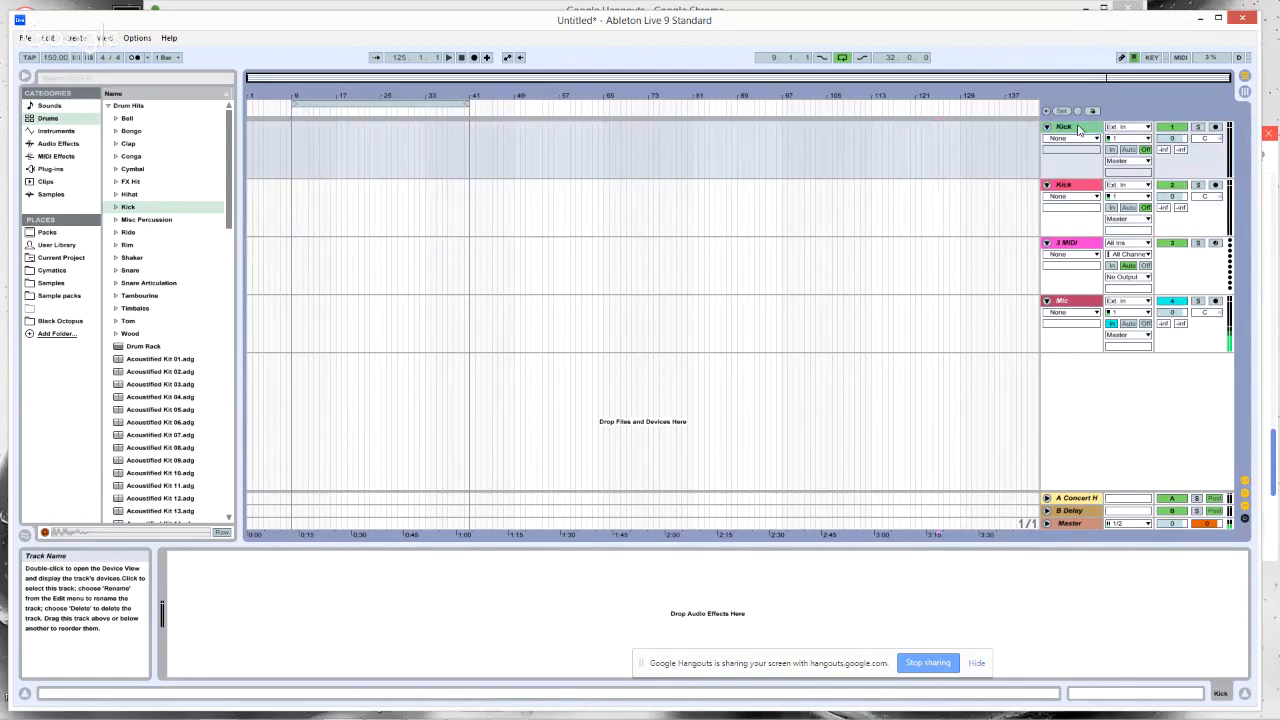
key(Delete)
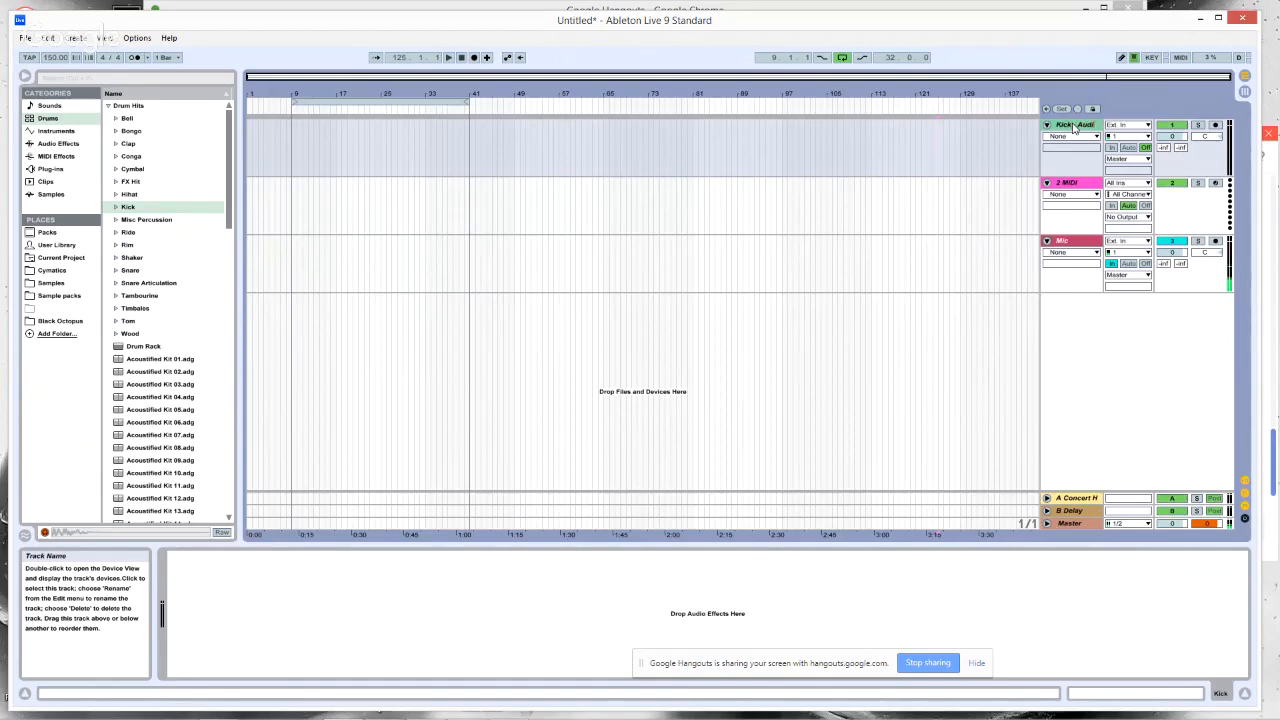
text(o)
key(Return)
- Insert another MIDI track directly below the existing MIDI track
click(1070, 186)
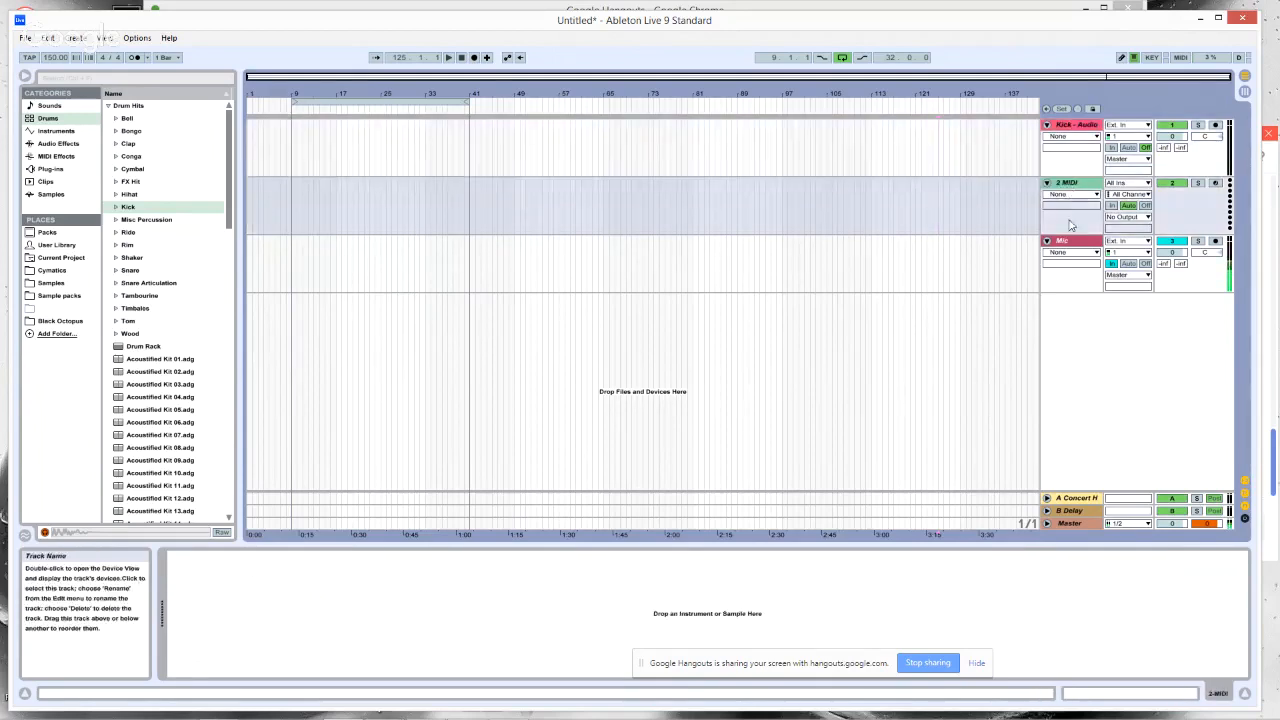
click(1068, 250)
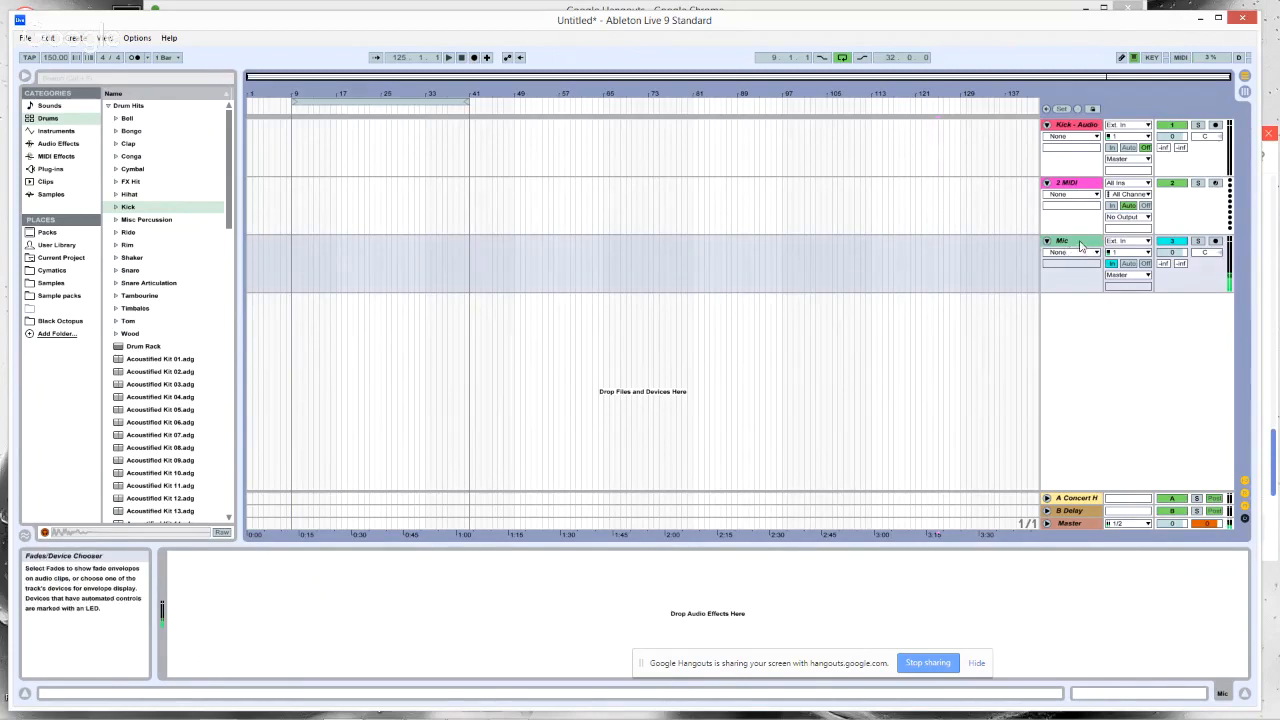
click(1068, 183)
key(ctrl+shift+t)
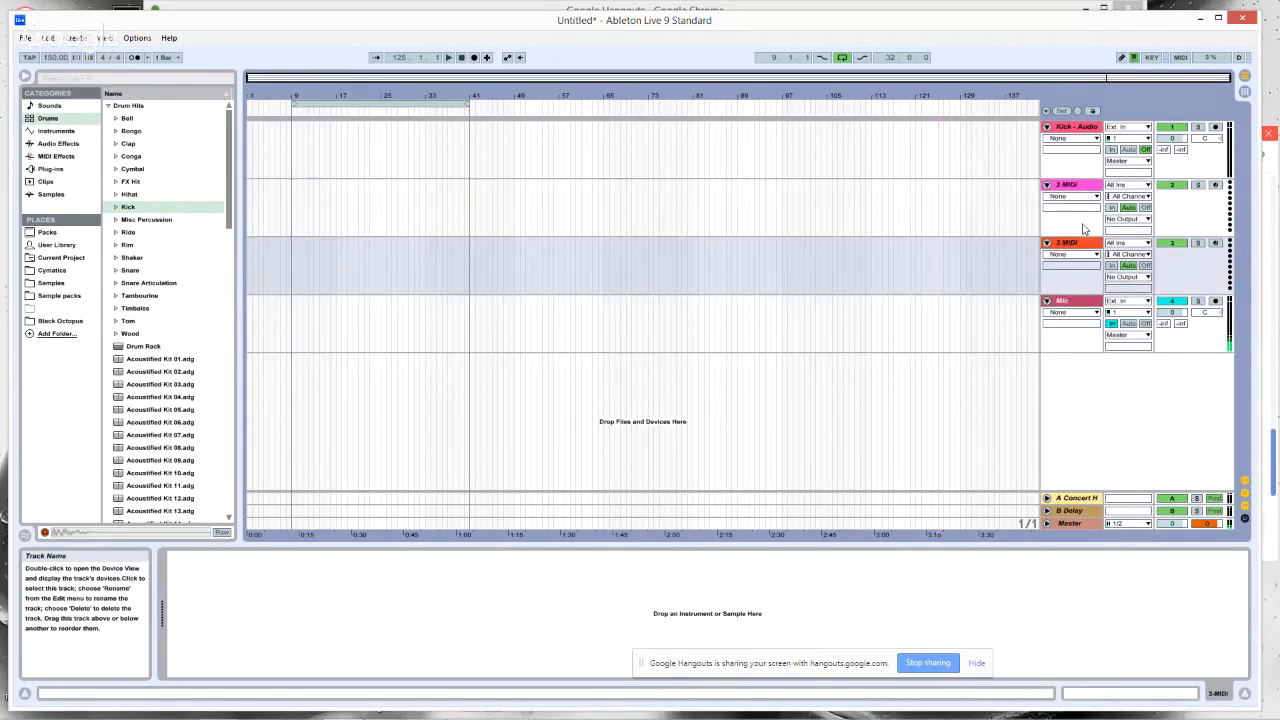
click(1079, 302)
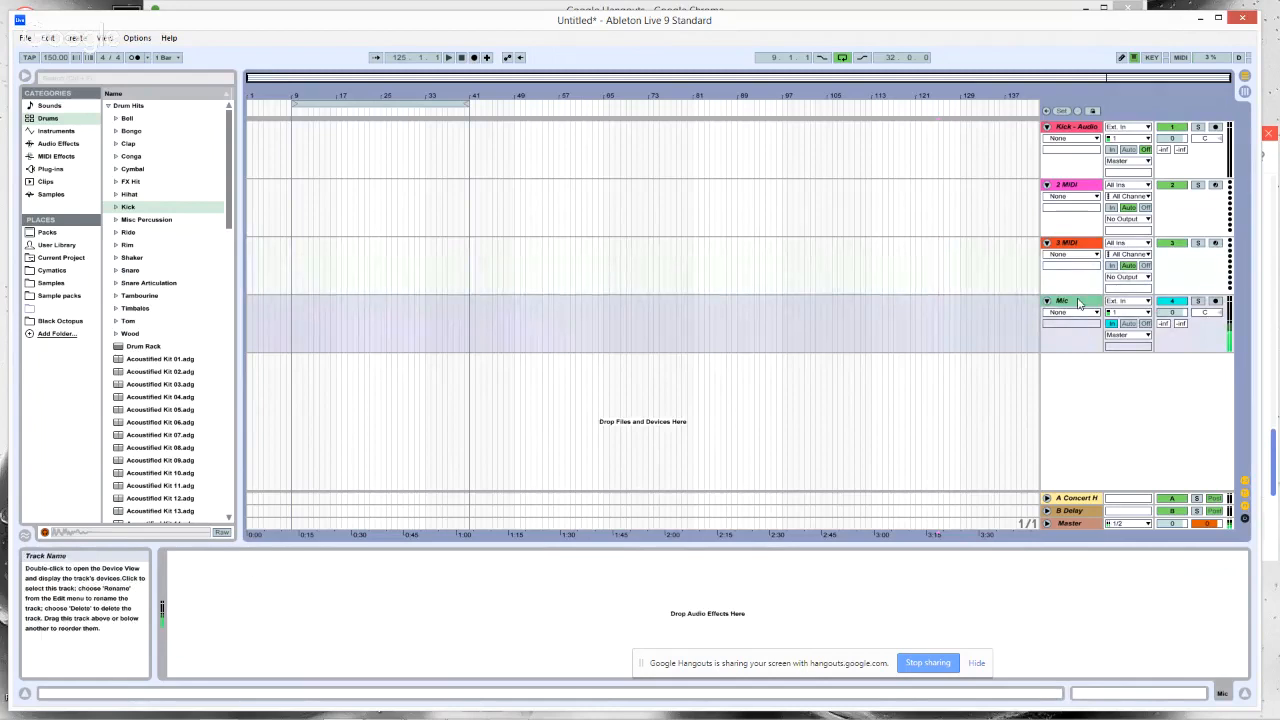
click(1092, 311)
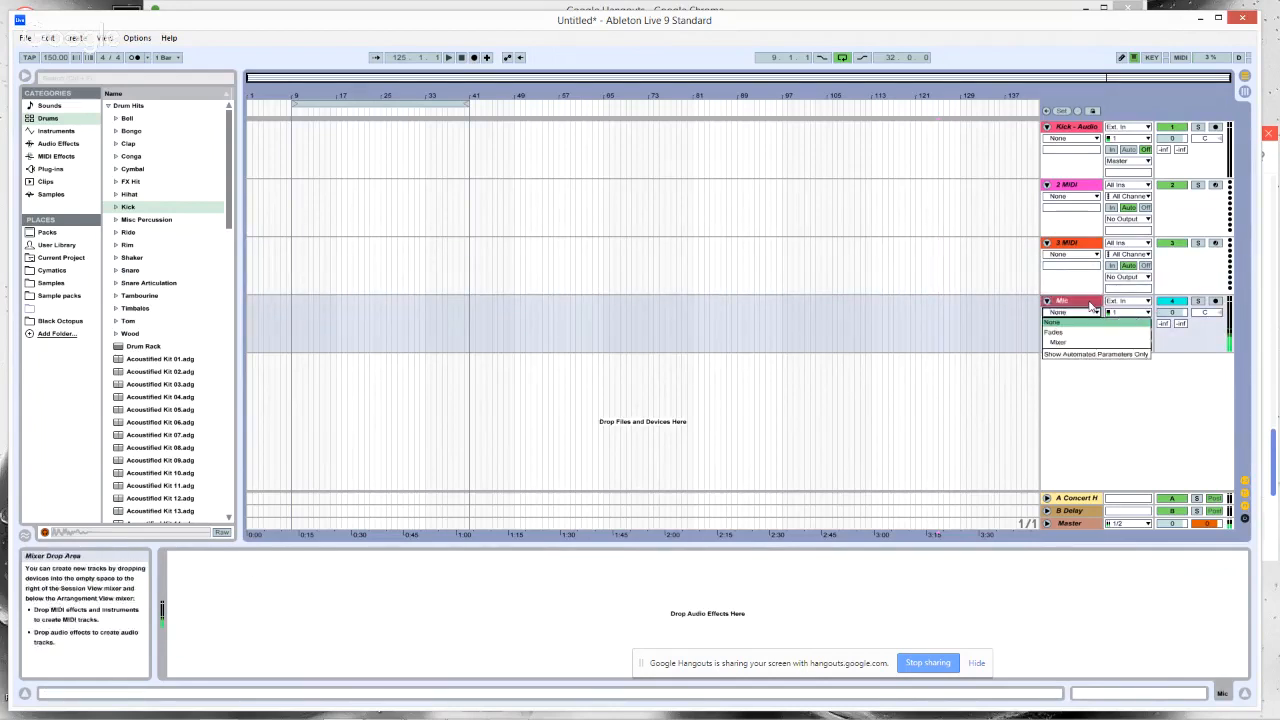
click(1092, 310)
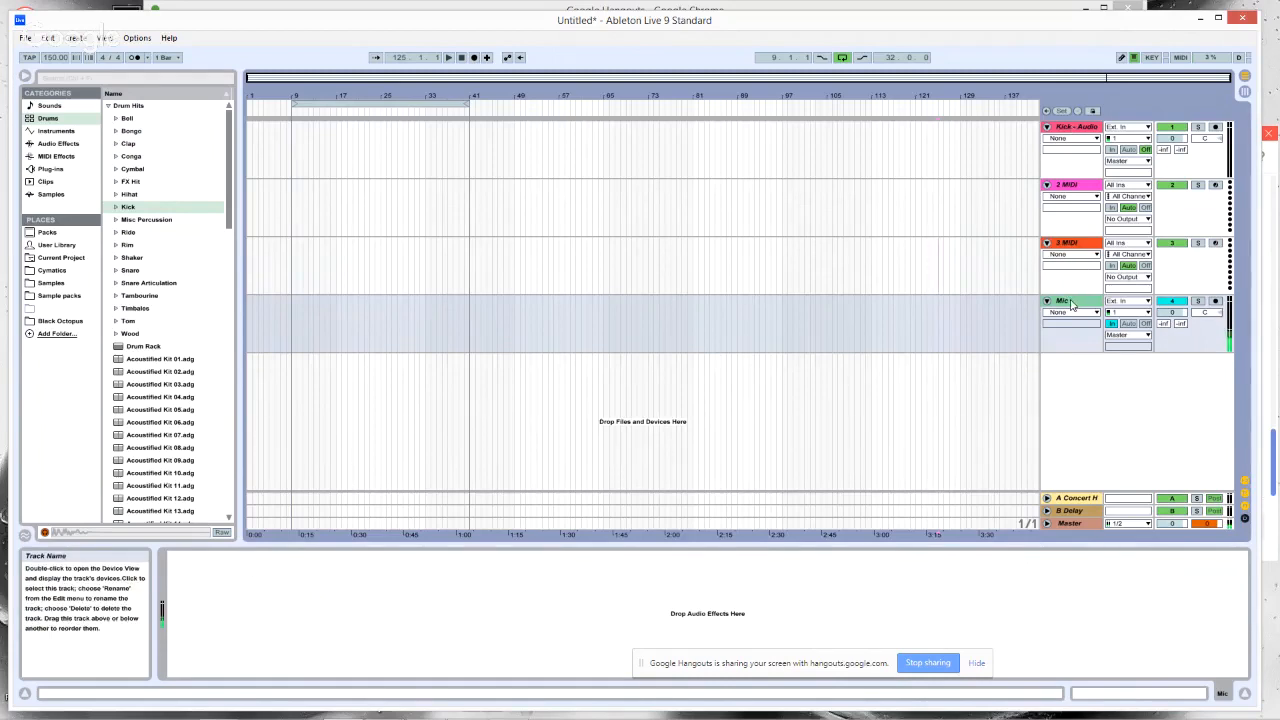
- Audition the dubstep, house and trap kicks in the Cymatics Free Kicks collection, ending on House Kick 2
click(1077, 145)
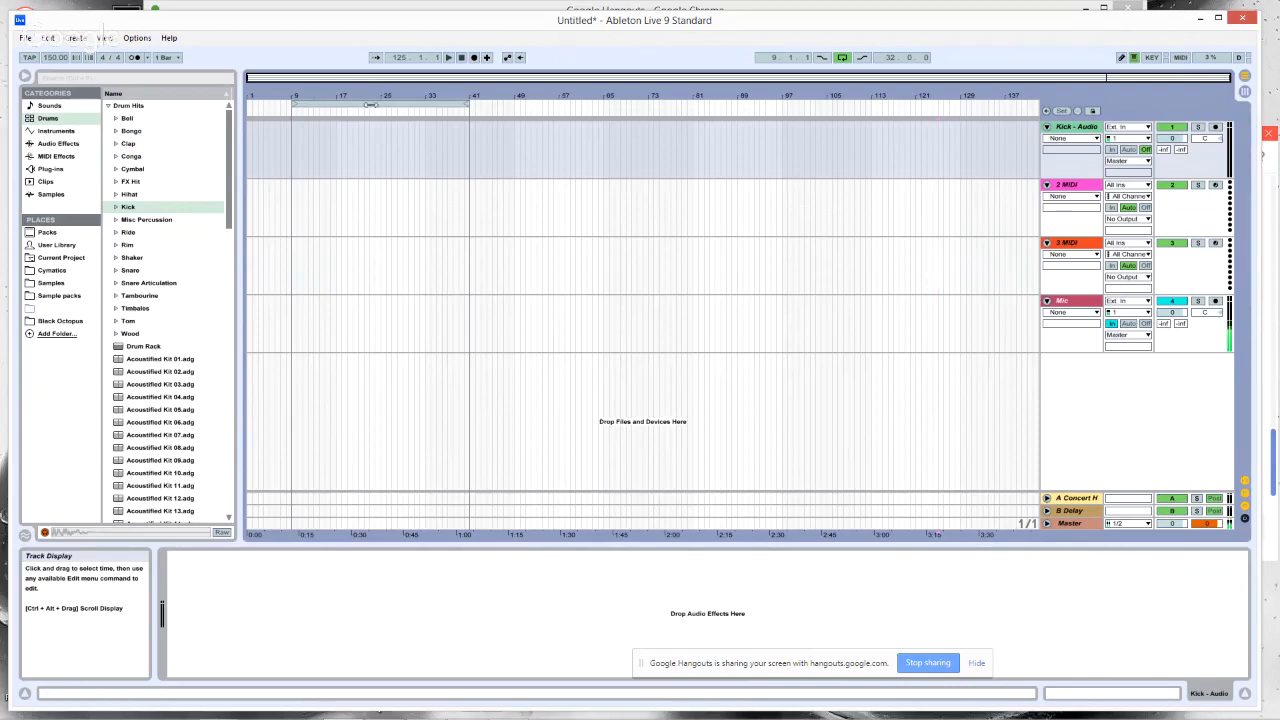
drag(389, 78, 348, 445)
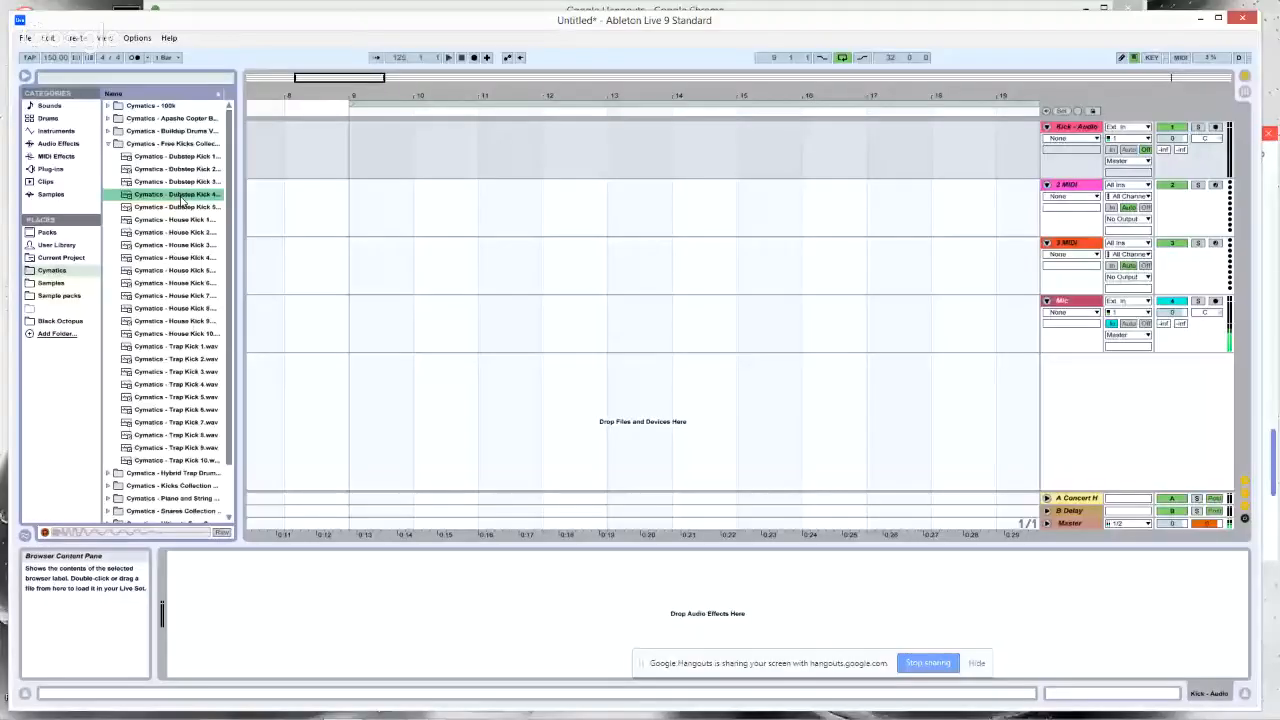
click(175, 346)
click(175, 397)
click(175, 270)
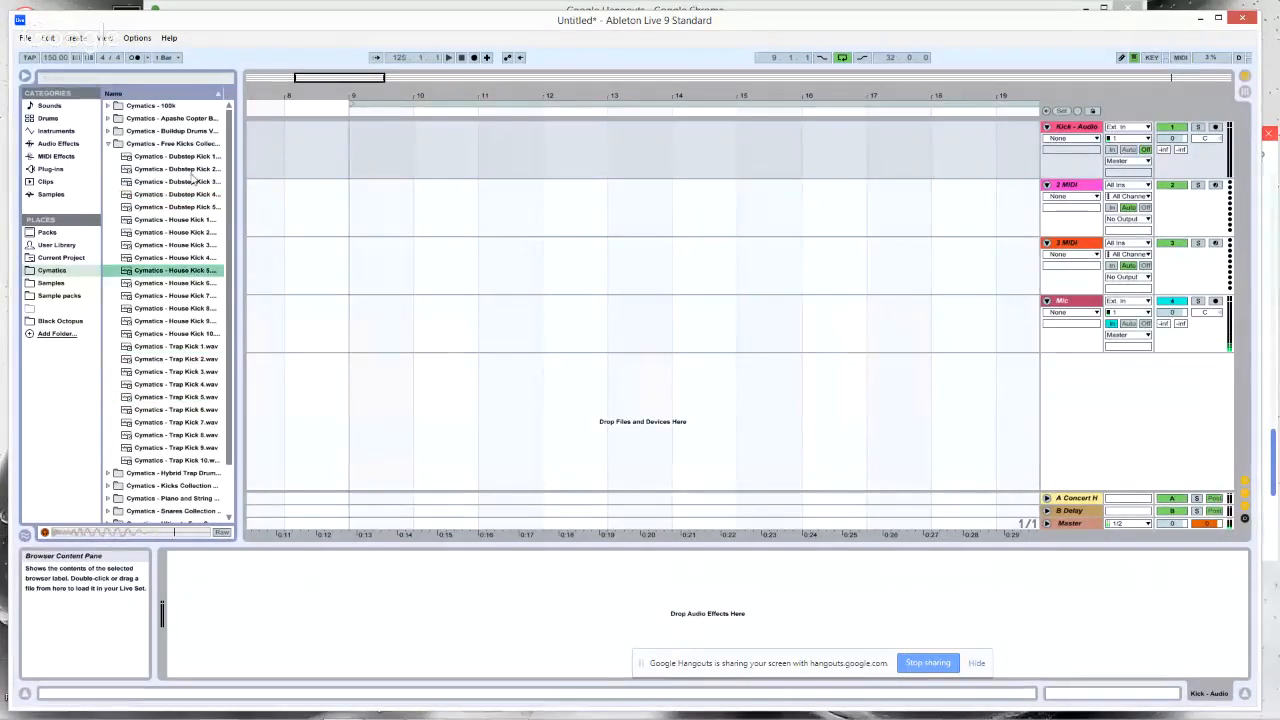
click(185, 156)
click(186, 169)
click(187, 181)
click(188, 195)
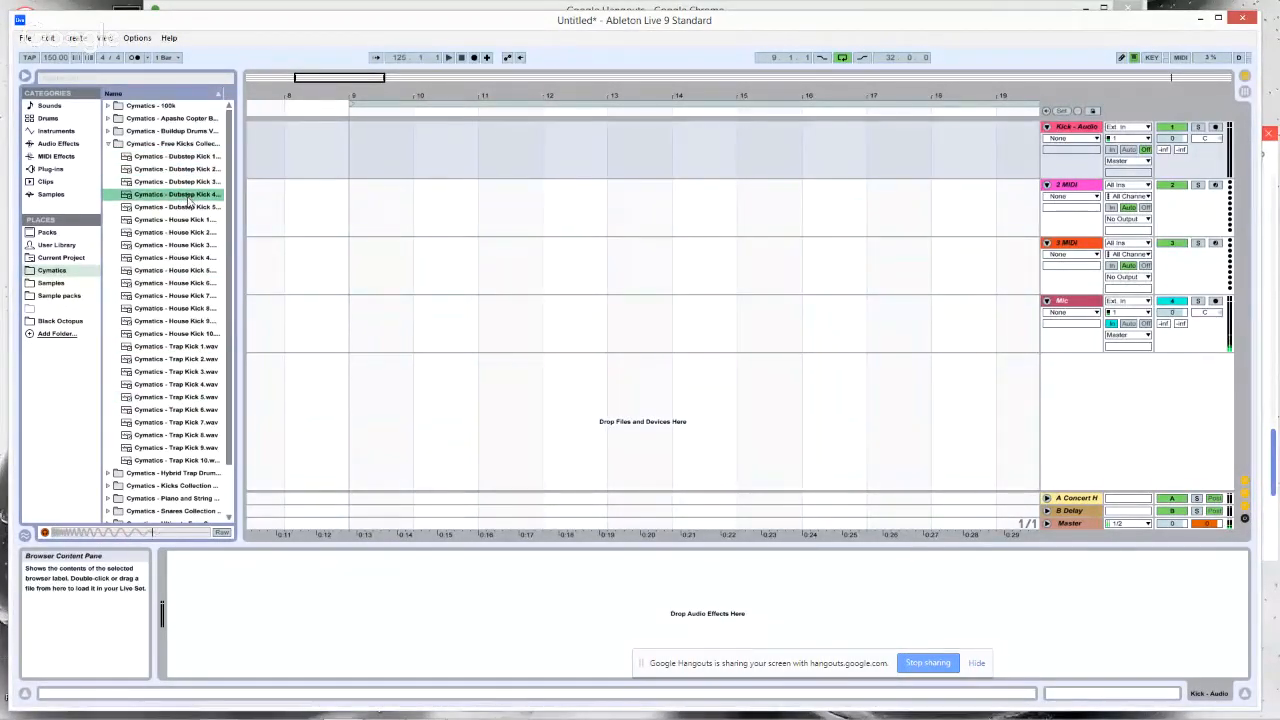
click(190, 207)
click(193, 220)
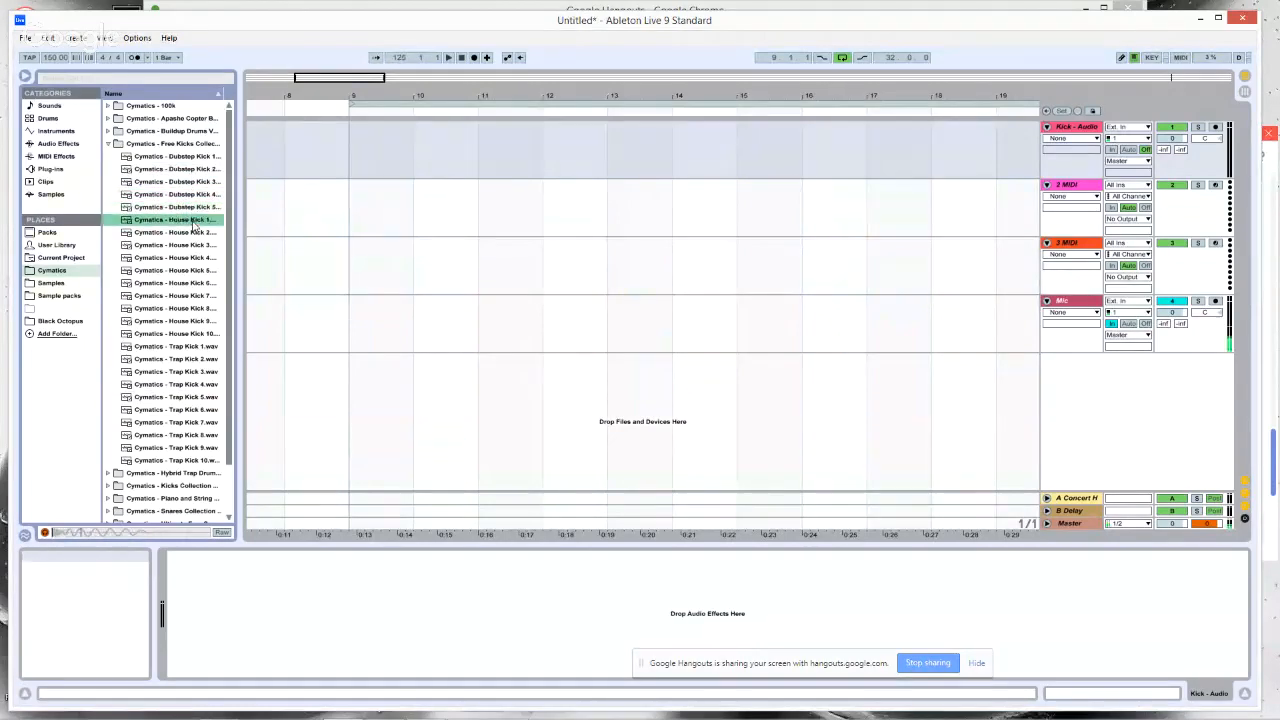
click(197, 245)
click(200, 283)
click(202, 296)
click(204, 321)
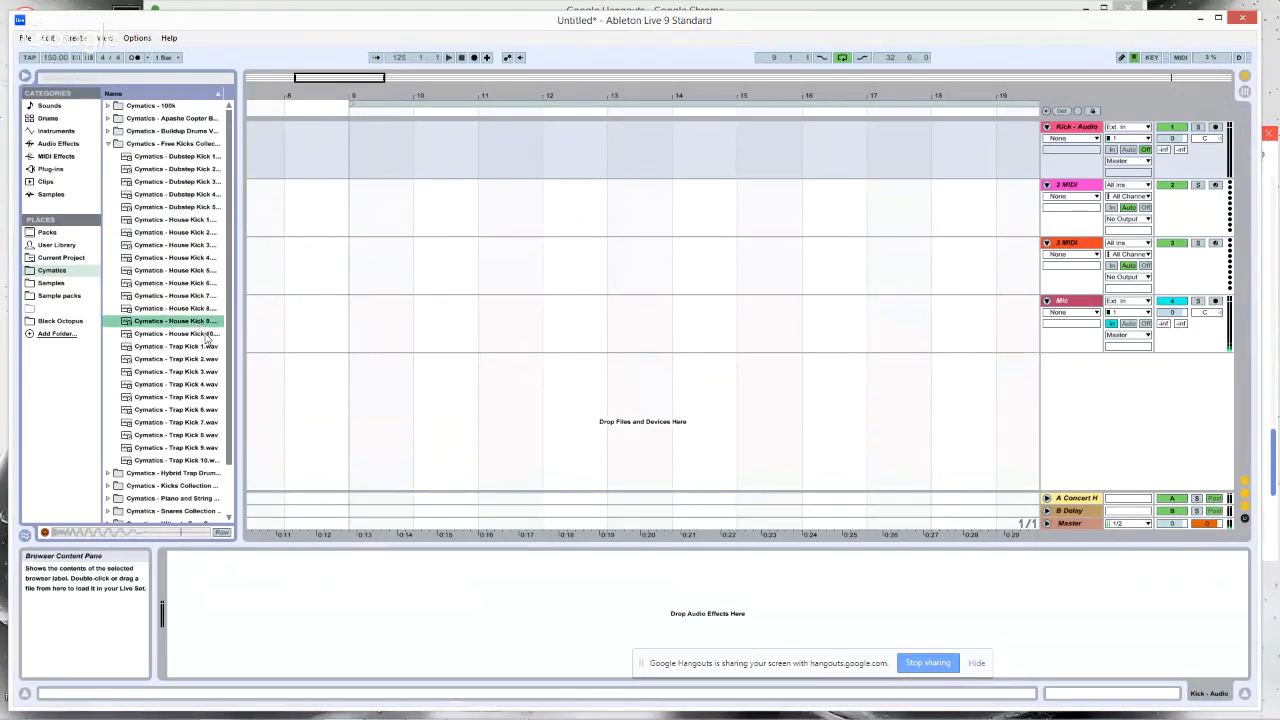
click(202, 296)
click(198, 233)
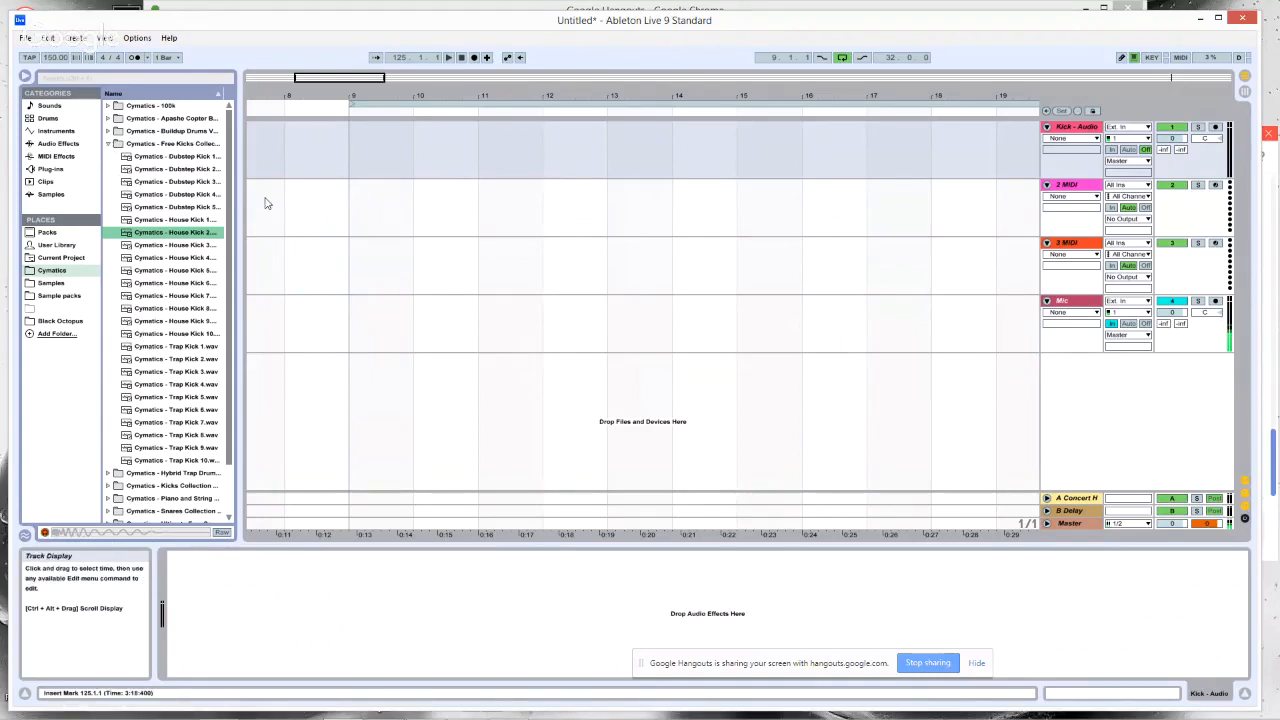
- Set the arrangement's fixed grid to 1/4
drag(348, 79, 326, 390)
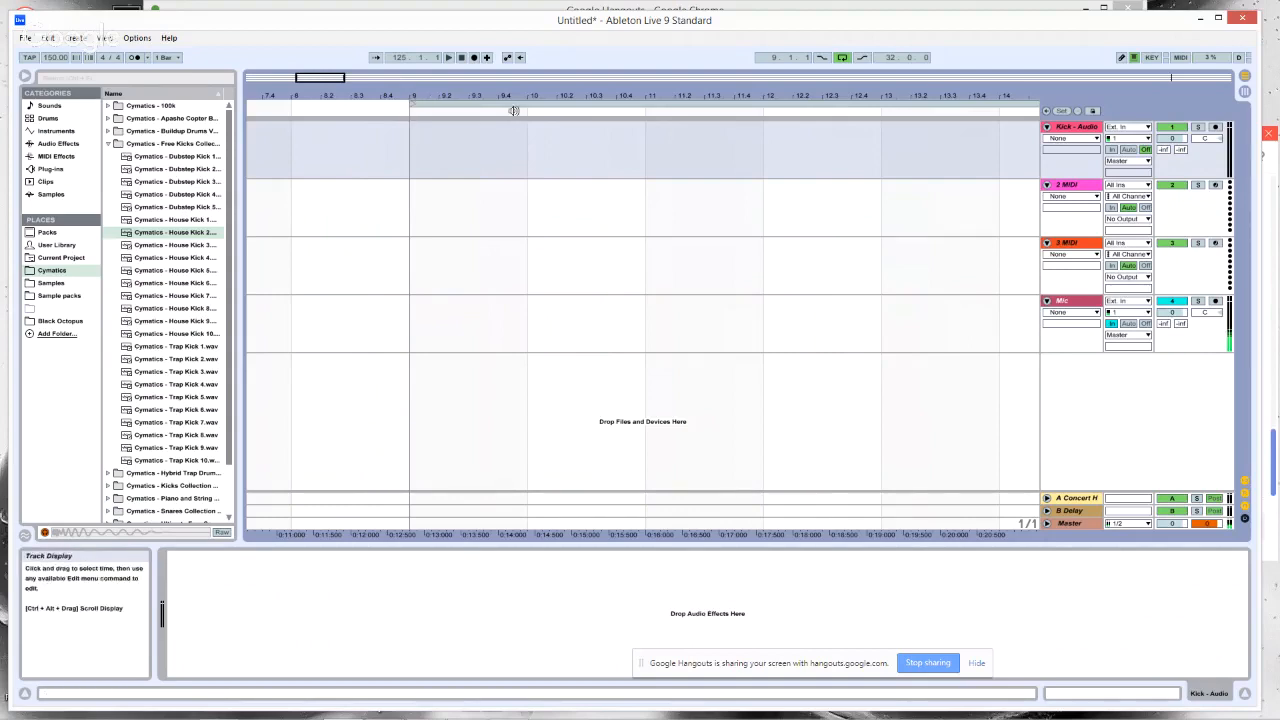
right_click(454, 138)
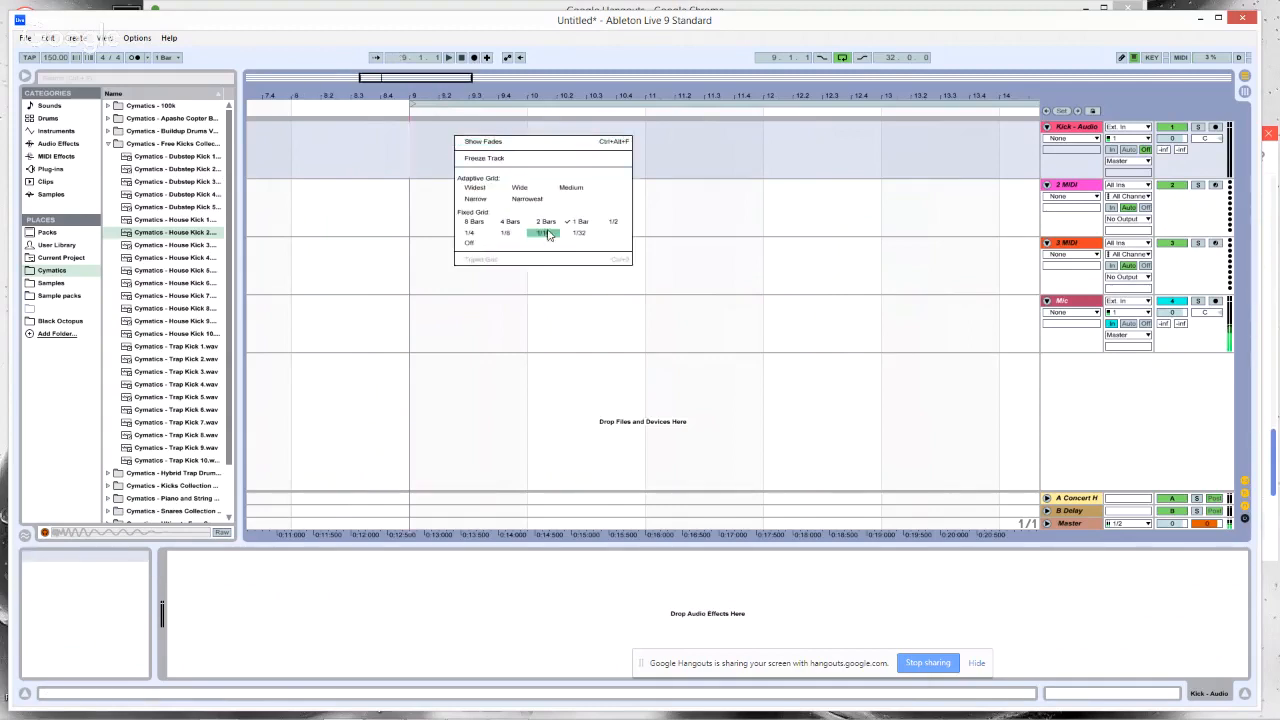
right_click(428, 144)
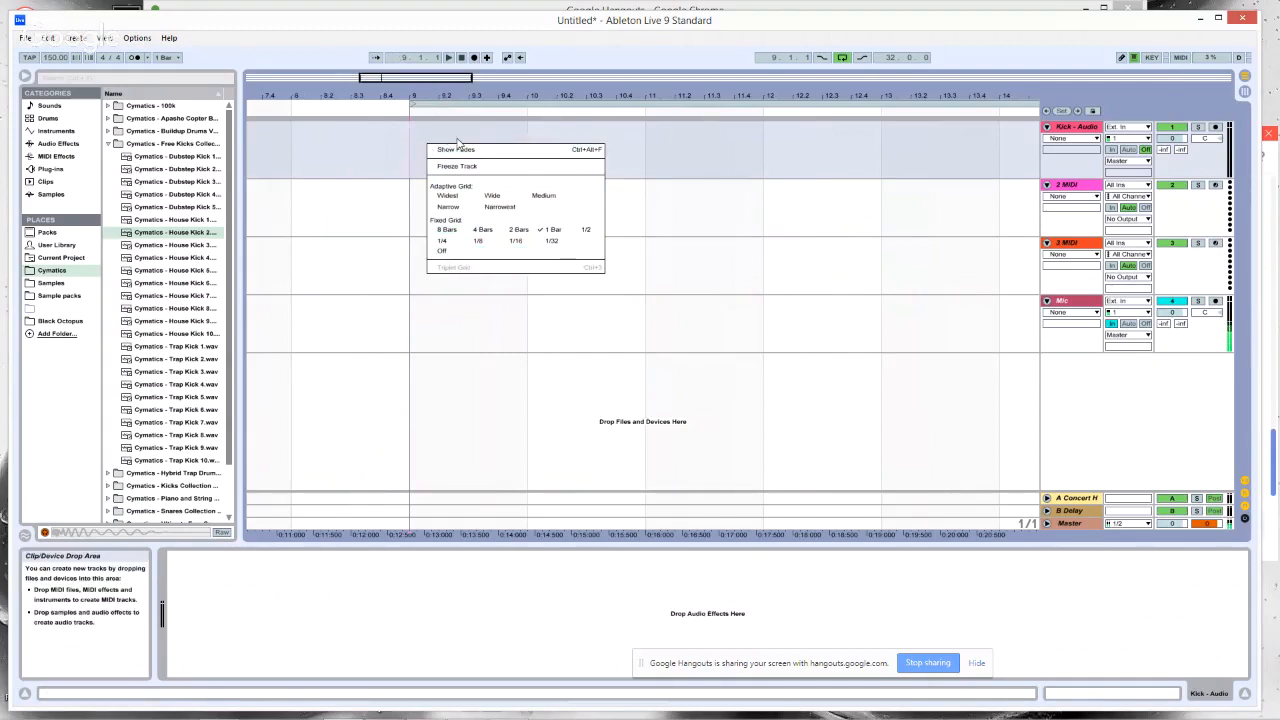
click(442, 241)
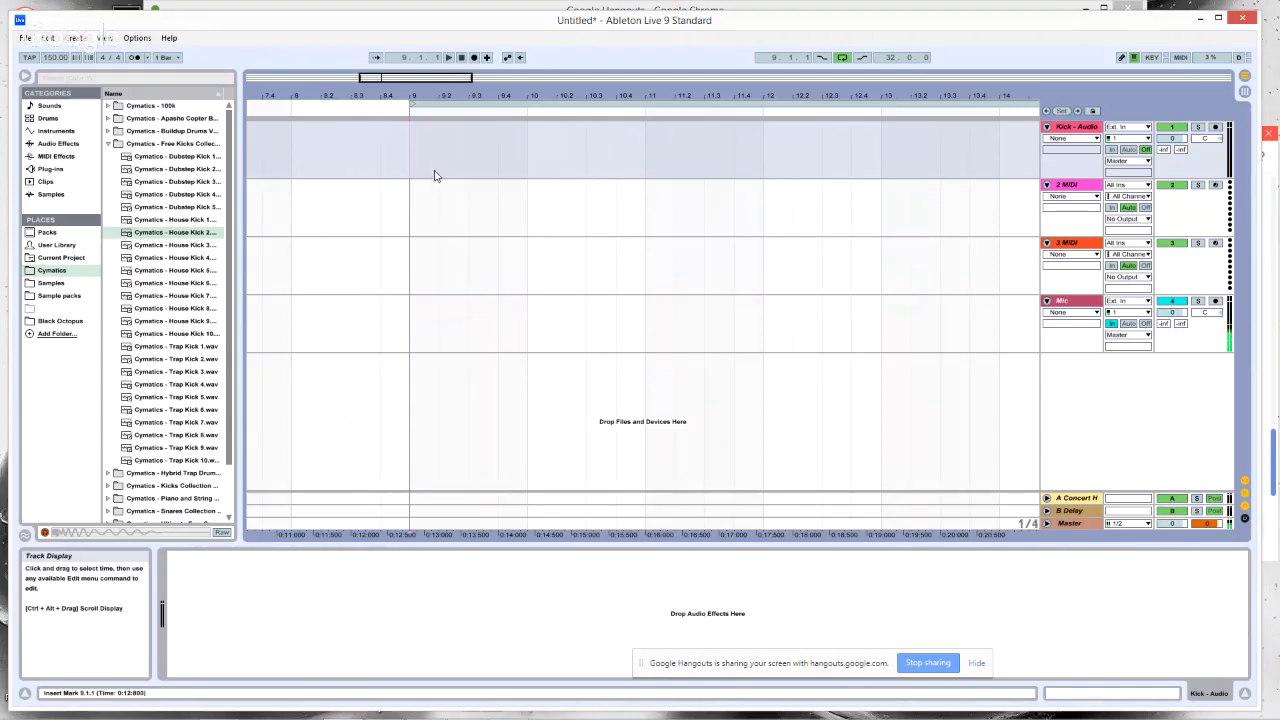
right_click(418, 150)
click(414, 144)
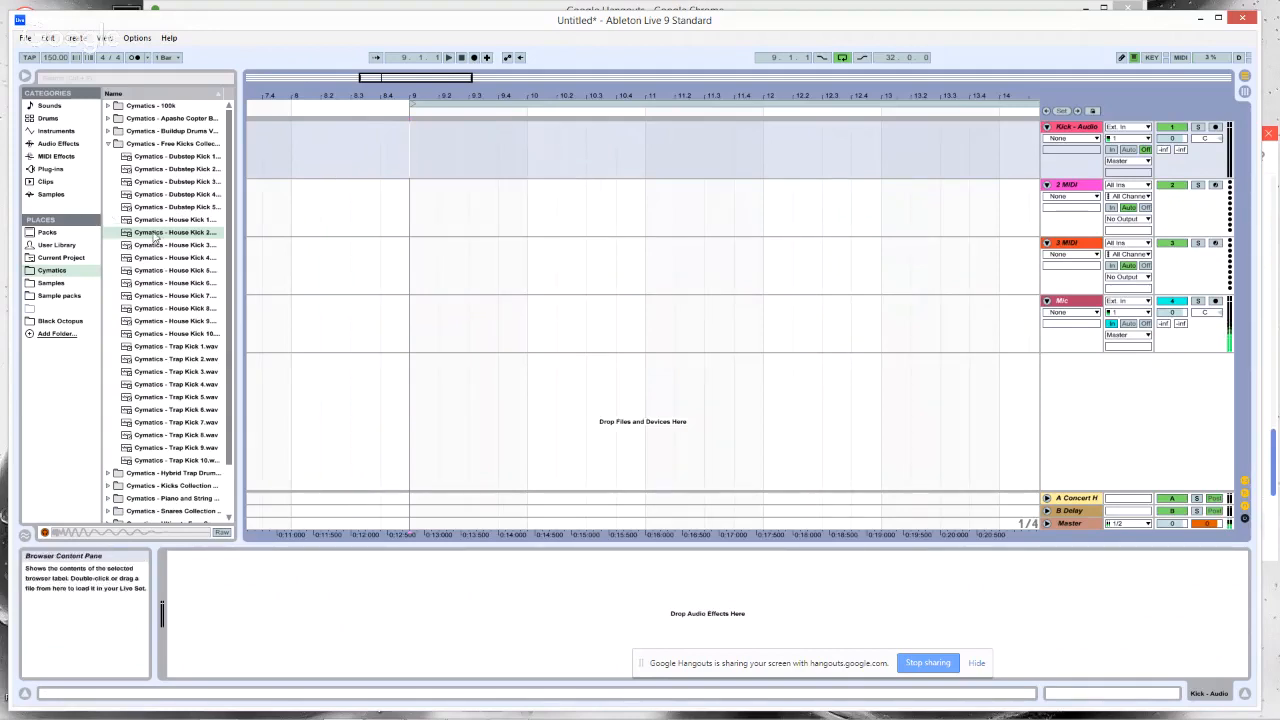
- Place Cymatics House Kick 2 on the Kick - Audio track on all four beats of bar 9
mouse_move(175, 232)
mouse_down()
mouse_move(300, 160)
mouse_move(412, 148)
mouse_up()
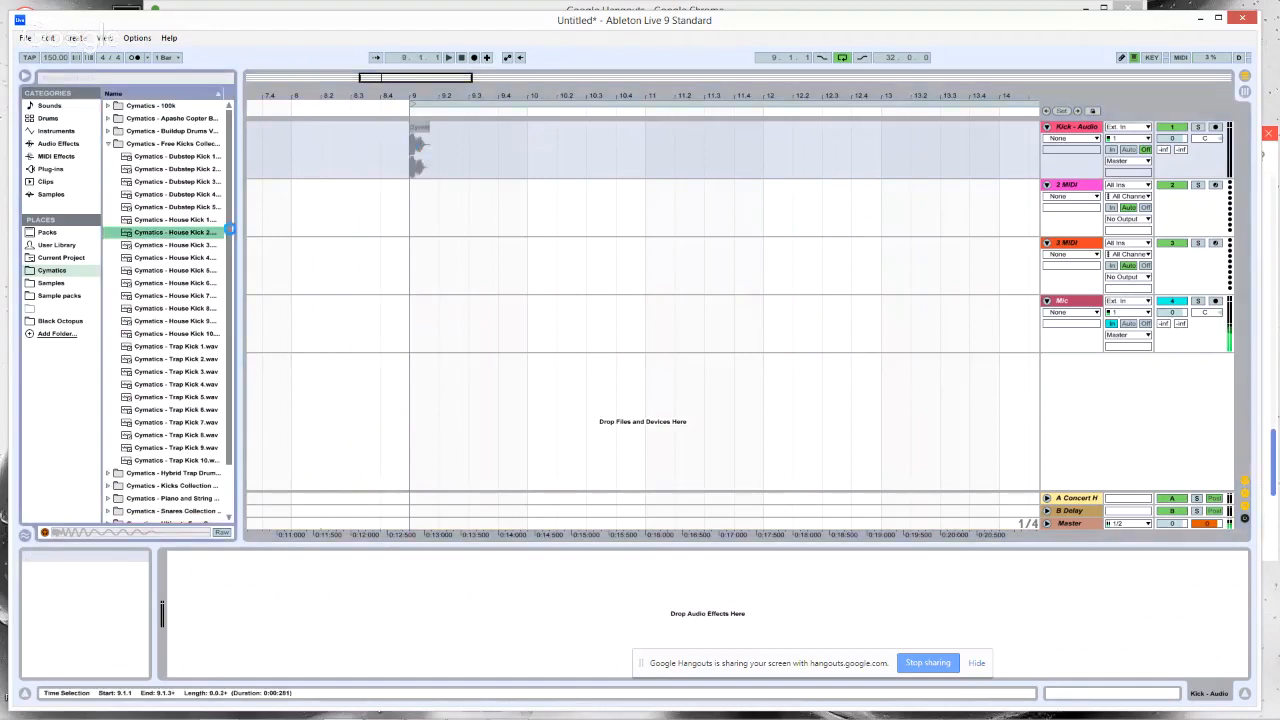
drag(148, 238, 476, 138)
drag(148, 238, 510, 137)
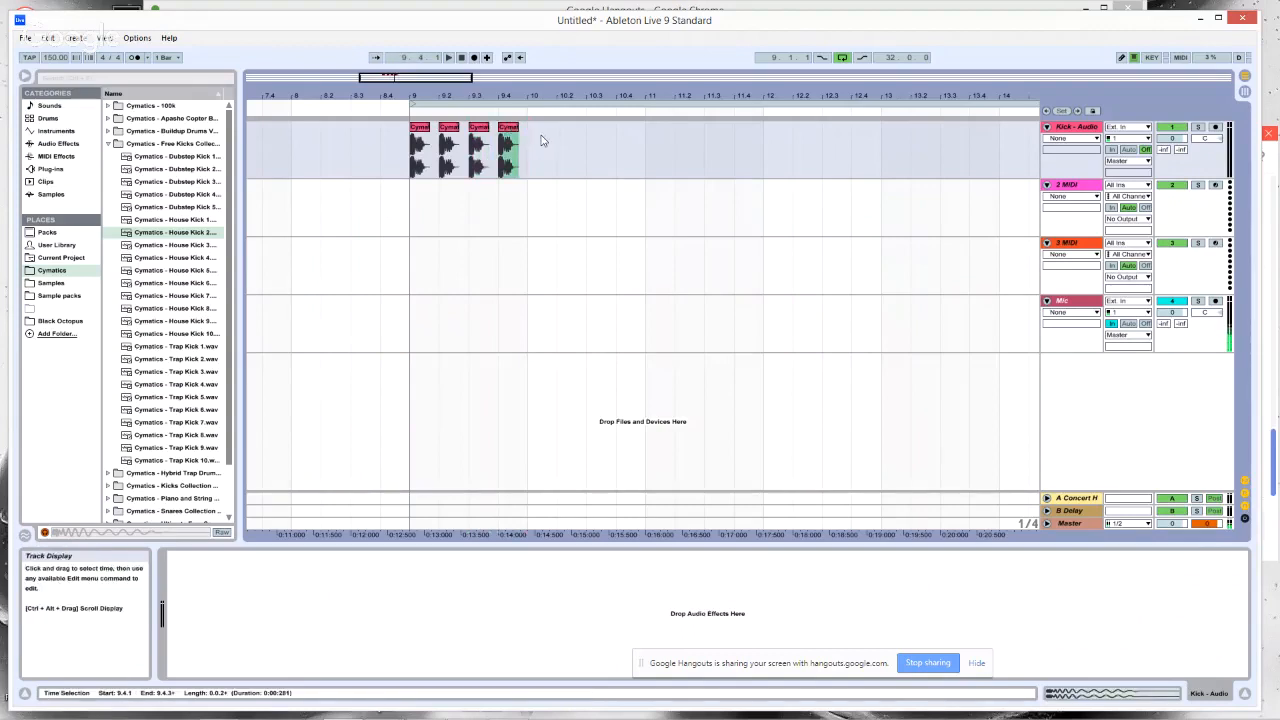
- Fill all four beats of bar 10 on the Kick - Audio track with copies of the House Kick 2 clip
key(ctrl+d)
key(ctrl+d)
key(ctrl+d)
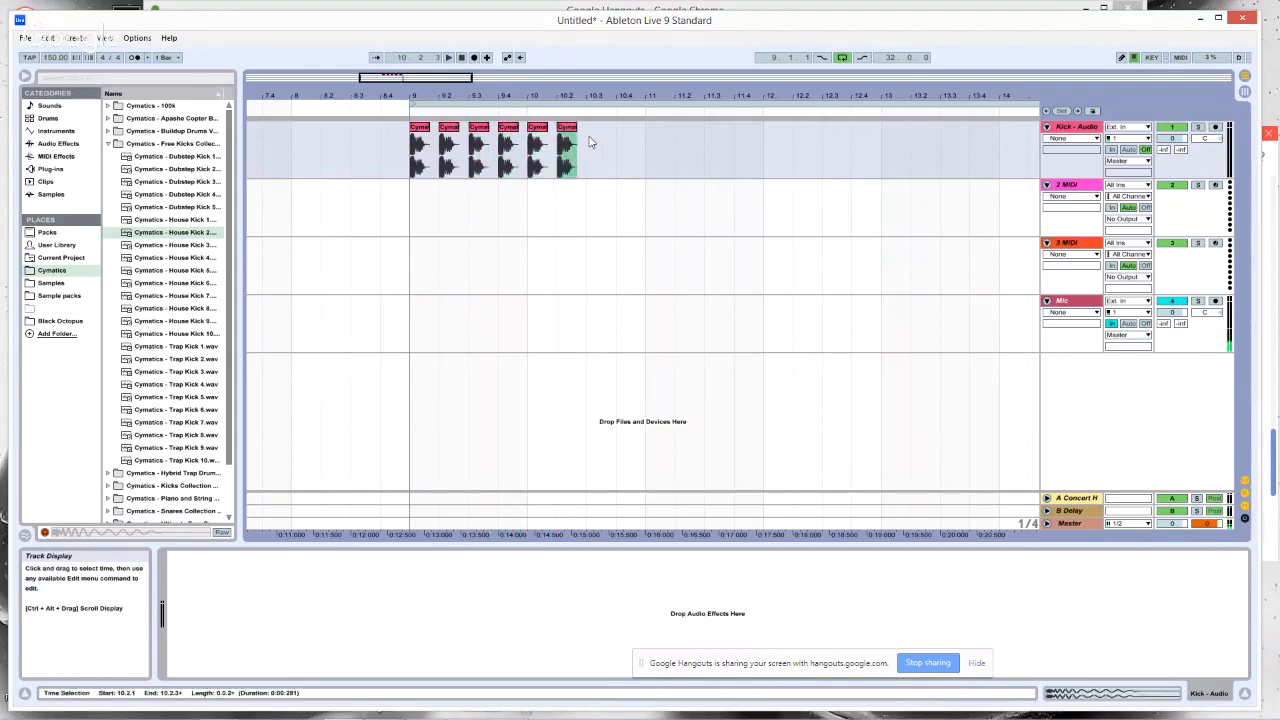
click(620, 140)
key(ctrl+v)
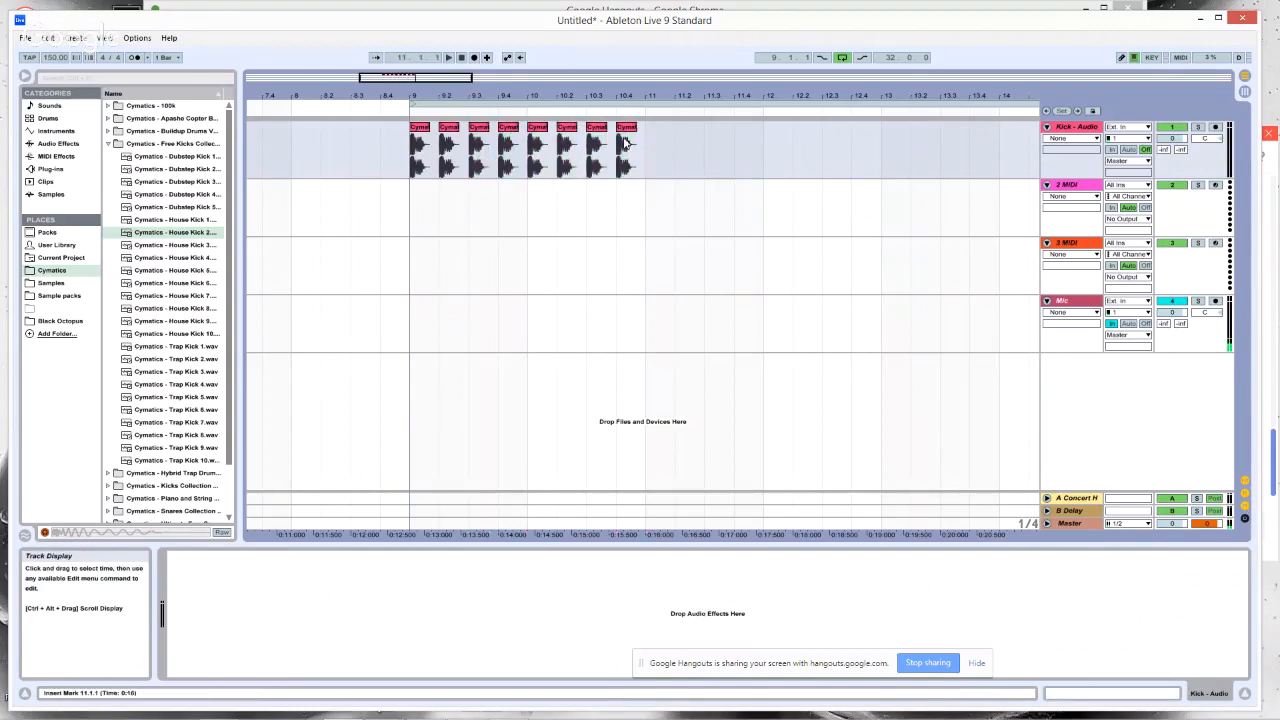
- Try to duplicate the kick clips of bars 9 and 10 with the selection ending at the last clip's edge
click(632, 128)
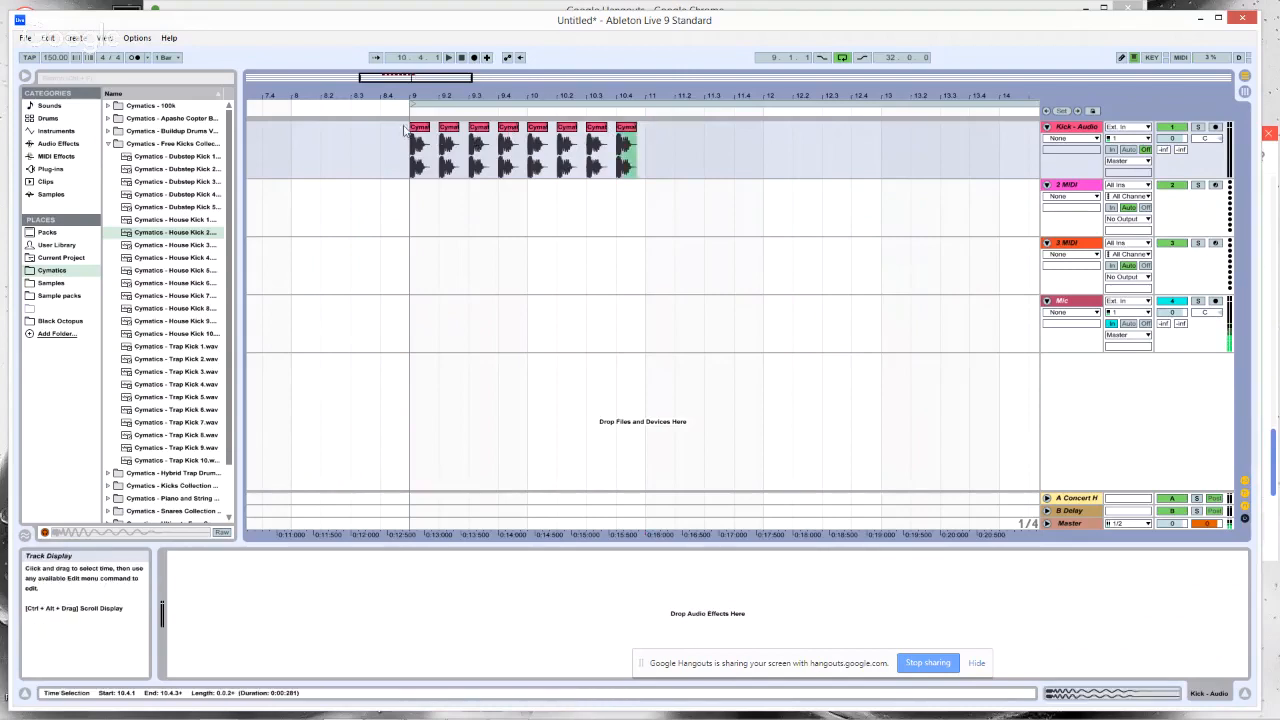
shift+click(415, 128)
shift+click(645, 133)
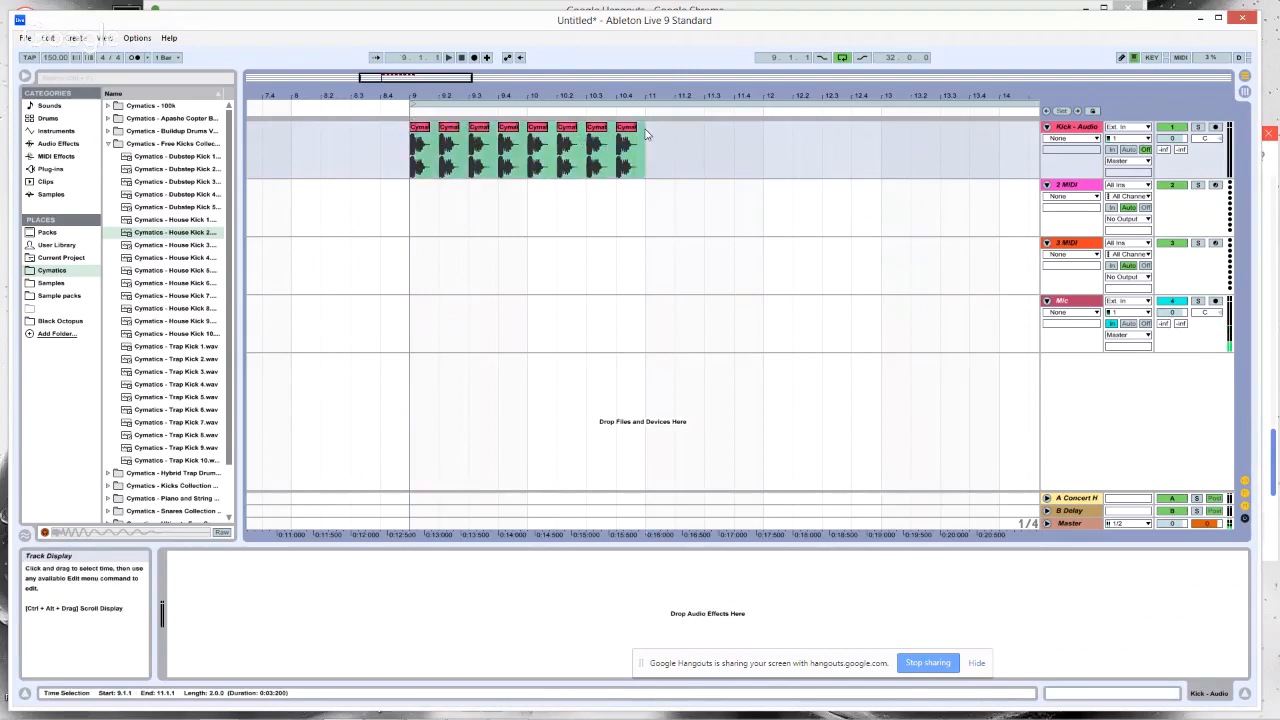
click(630, 128)
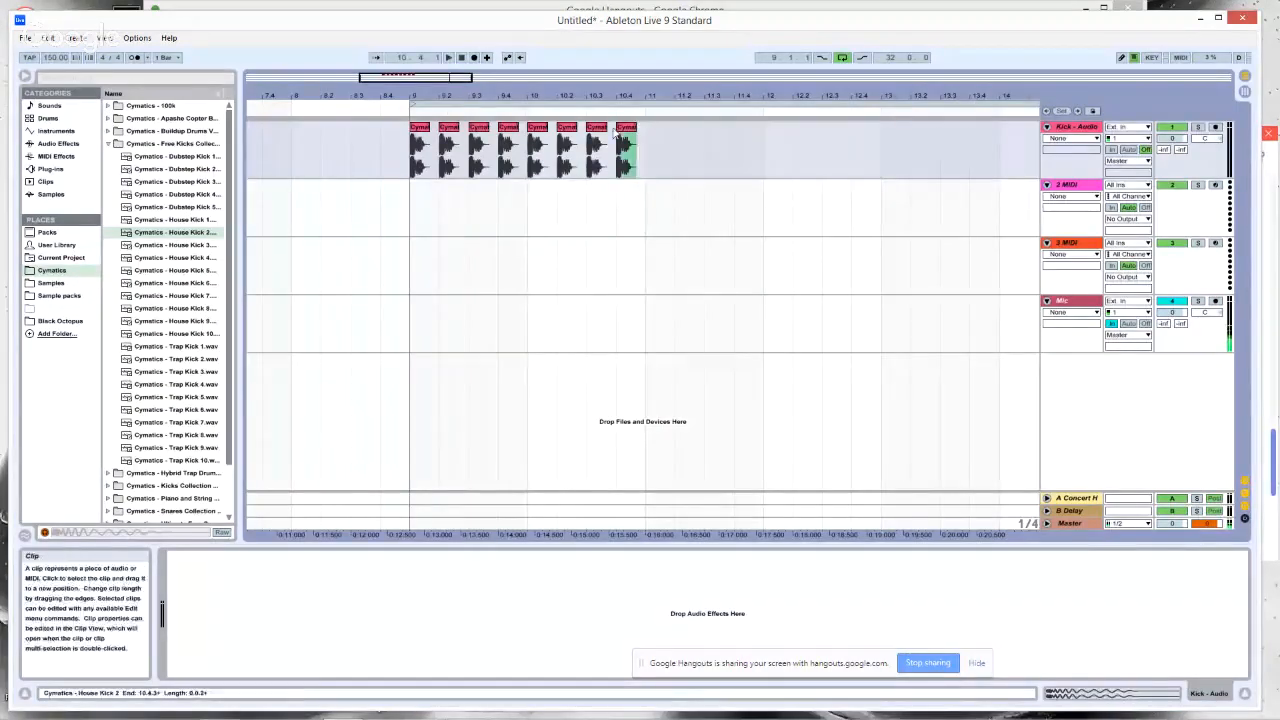
shift+click(415, 133)
key(ctrl+d)
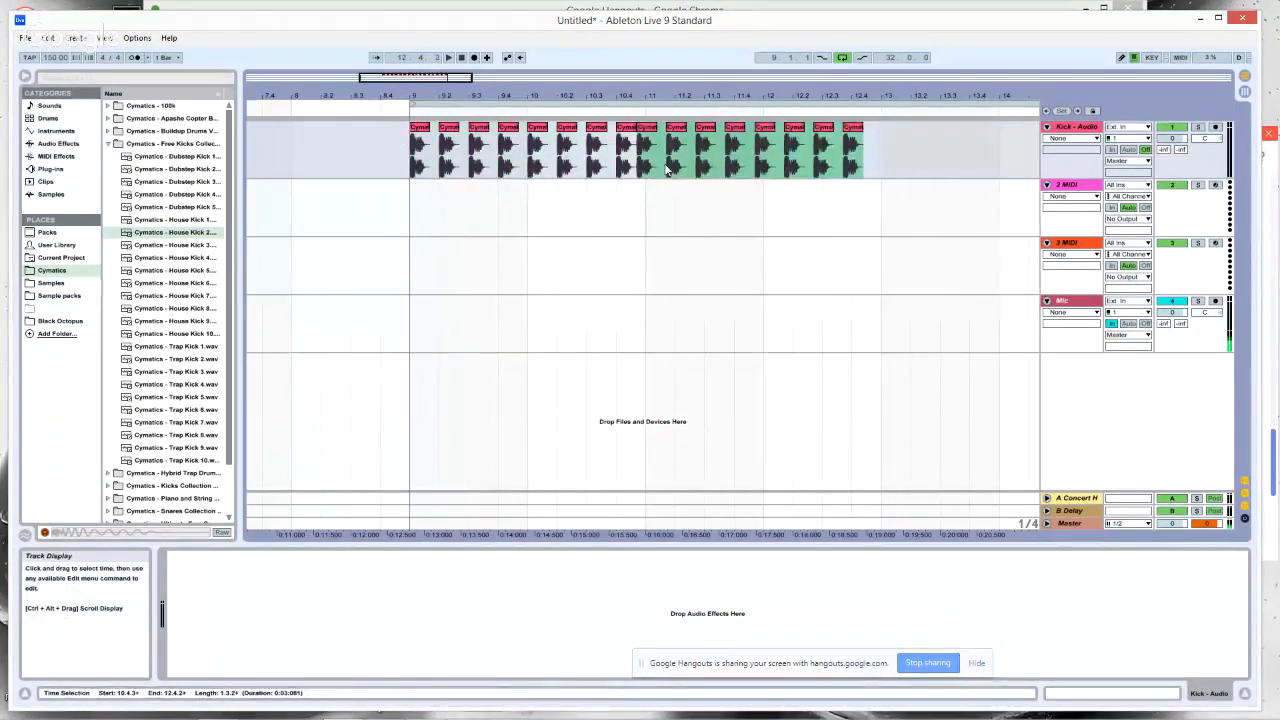
key(ctrl+z)
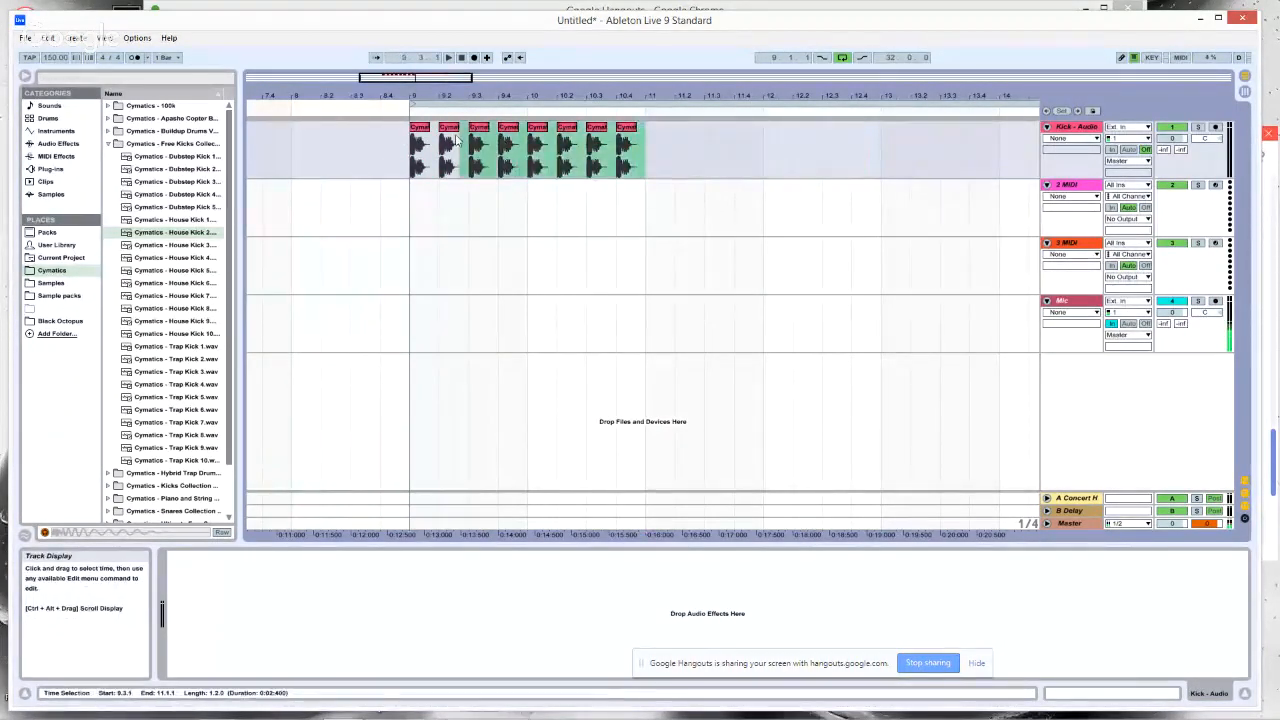
- Duplicate the full two-bar kick selection from 9.1.1 to 11.1.1 repeatedly until the pattern reaches bar 33
key(ctrl+d)
key(ctrl+d)
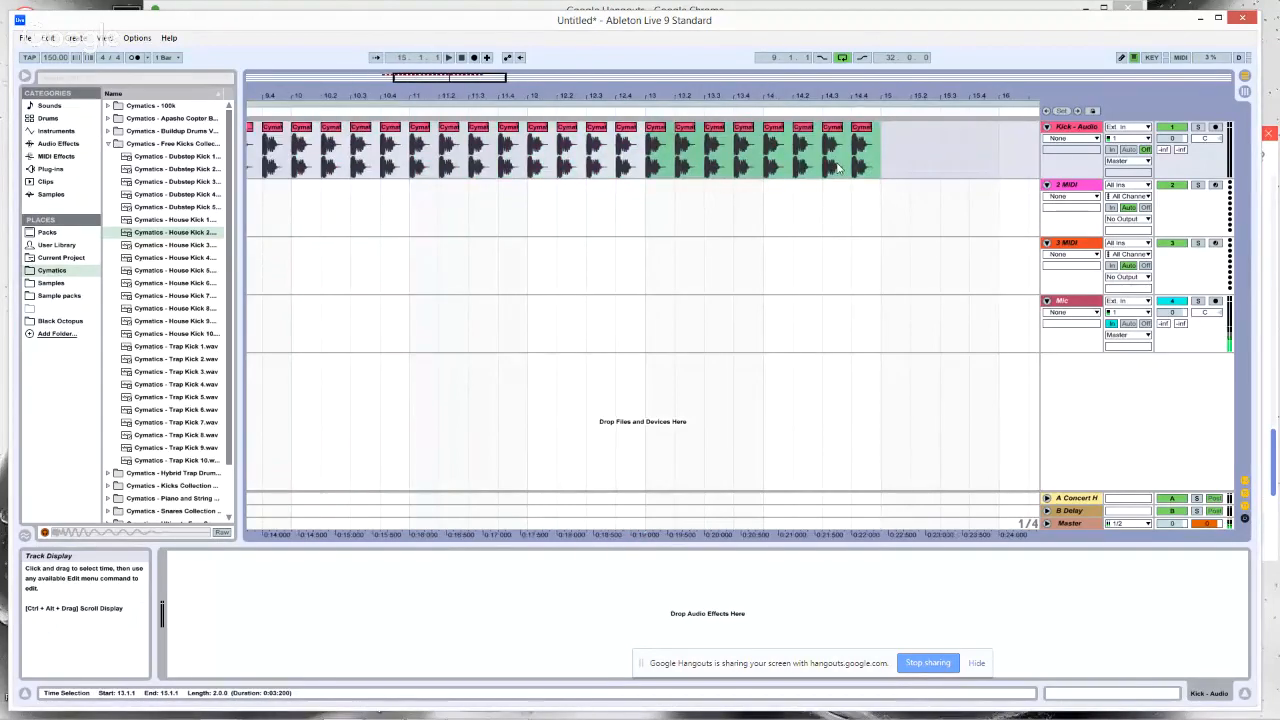
key(ctrl+d)
key(ctrl+d)
key(ctrl+d)
key(ctrl+d)
key(ctrl+d)
key(ctrl+d)
key(ctrl+d)
key(ctrl+d)
key(ctrl+d)
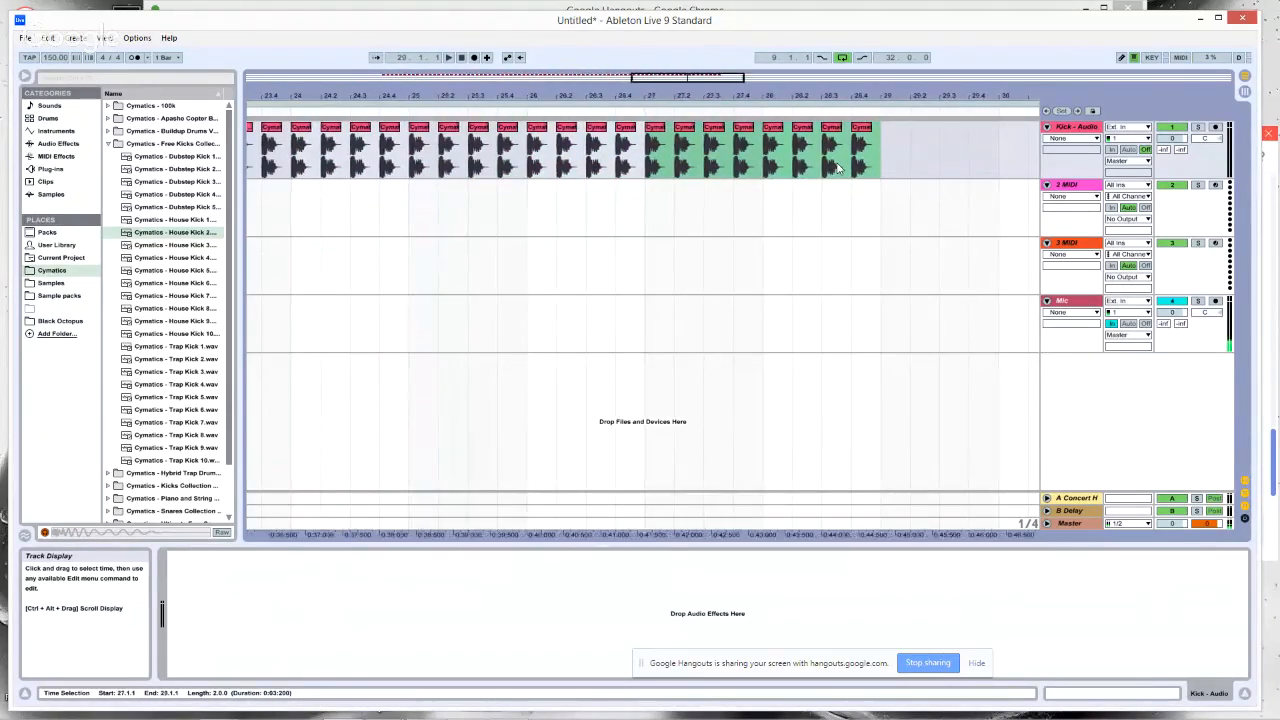
drag(769, 82, 788, 77)
mouse_move(551, 91)
mouse_down()
mouse_move(551, 140)
mouse_move(551, 91)
mouse_up()
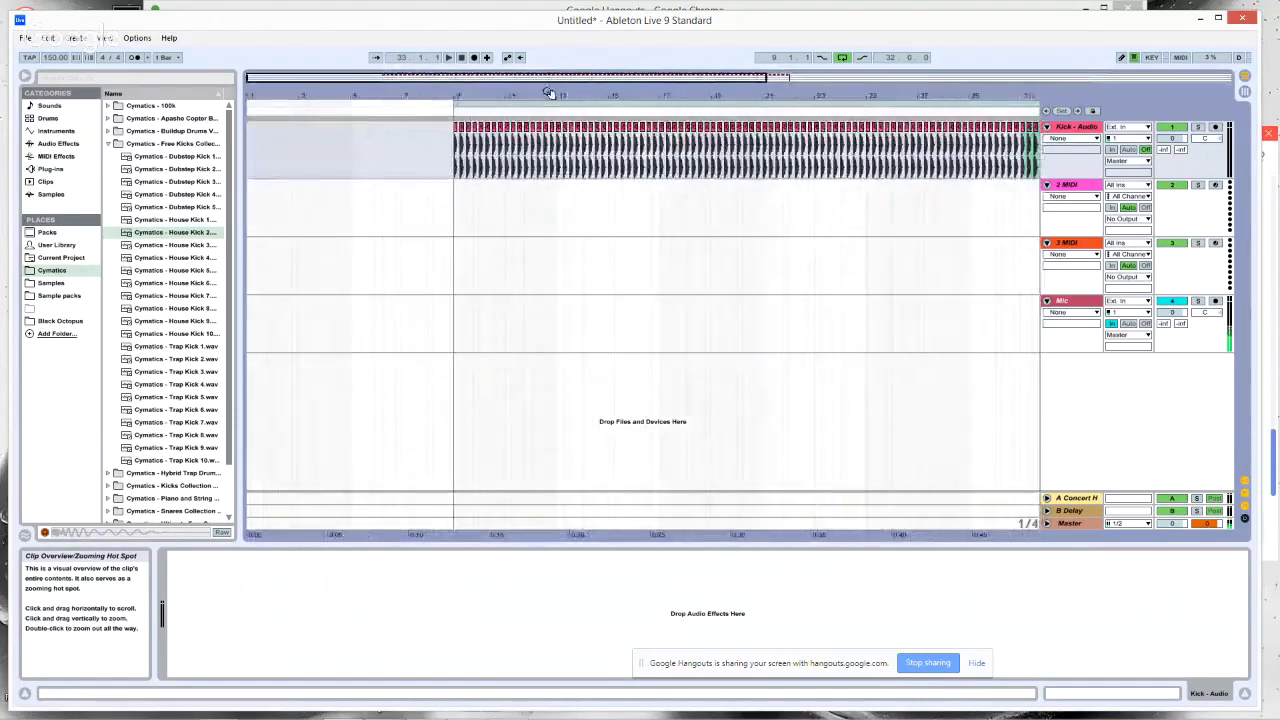
- Select every kick clip from bar 9 to bar 33 and view their shared clip settings
click(459, 128)
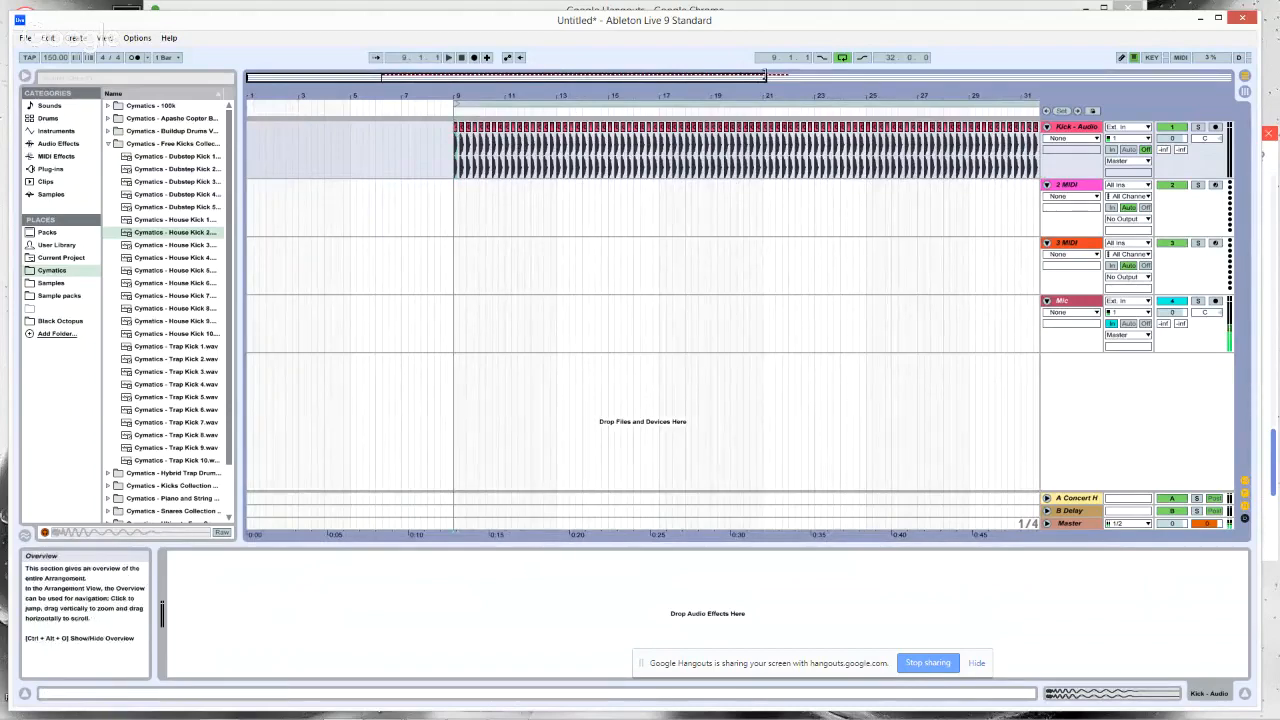
drag(868, 82, 884, 76)
shift+double_click(839, 129)
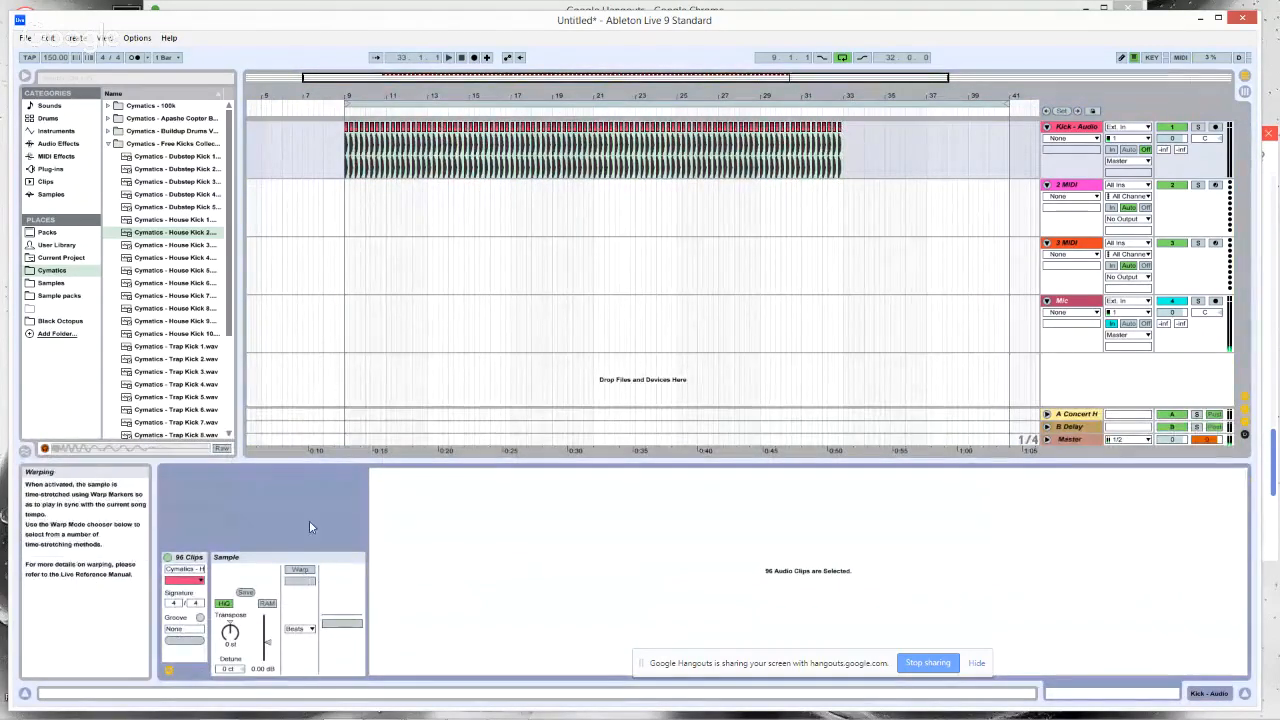
click(429, 260)
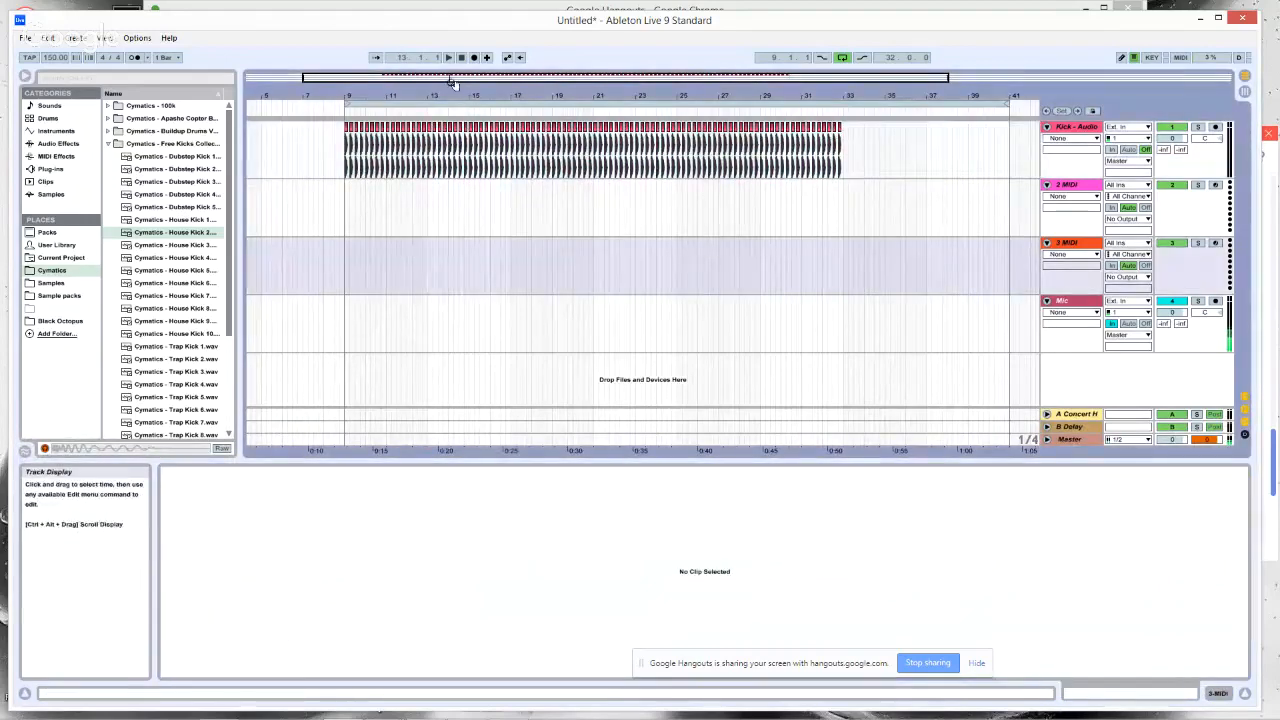
- Open the first kick clip at bar 9 to view its waveform and sample settings
click(347, 127)
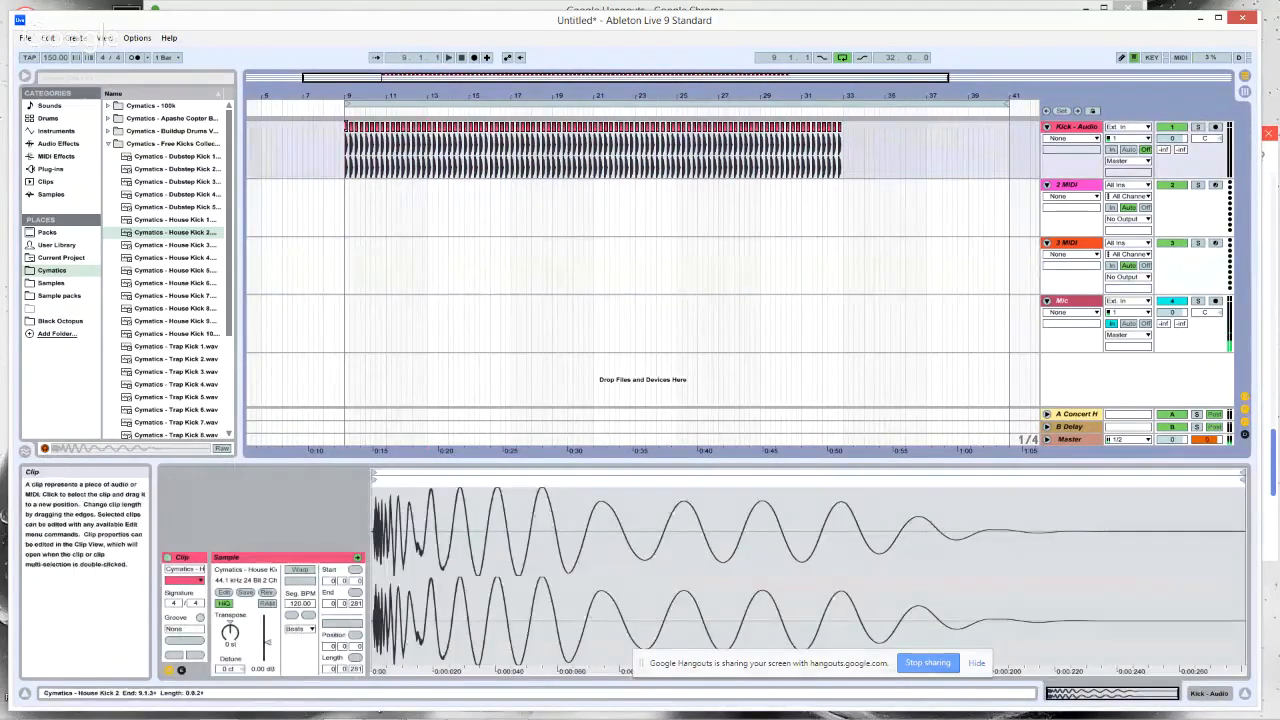
double_click(347, 127)
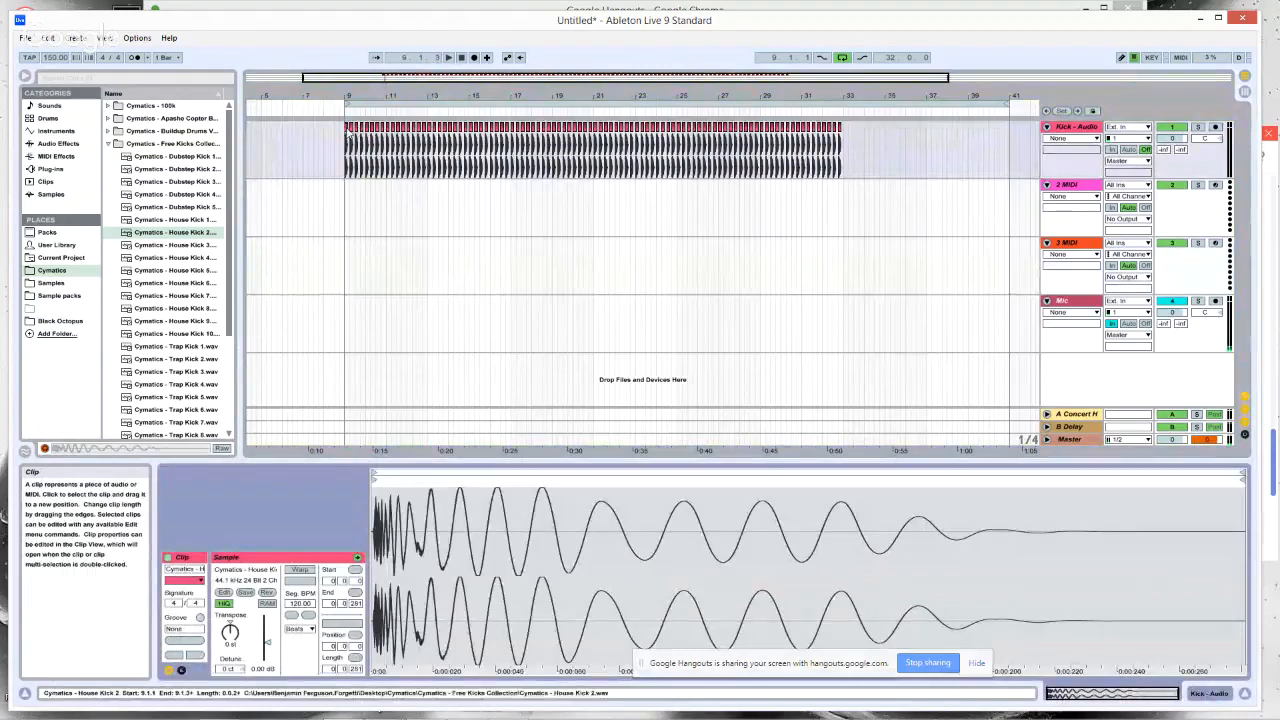
double_click(349, 132)
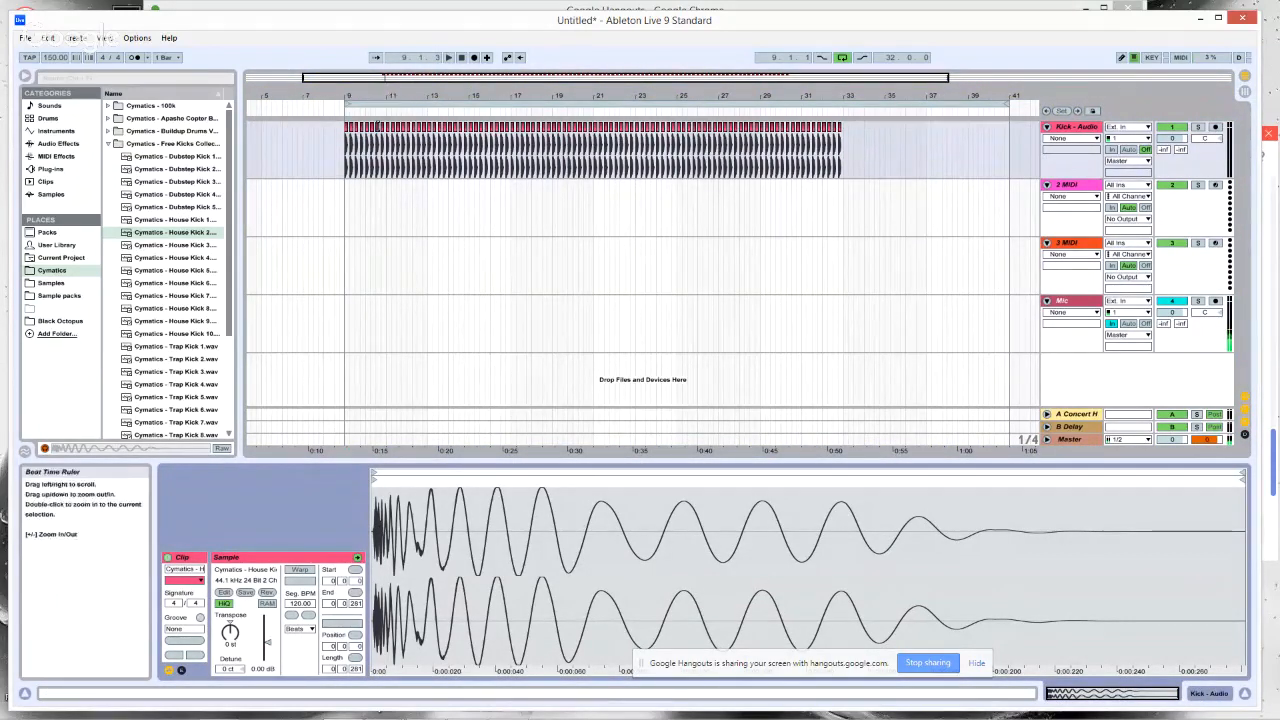
- Play the kick pattern from bar 9 with the metronome on, switch the metronome off and stop playback
click(134, 57)
click(347, 127)
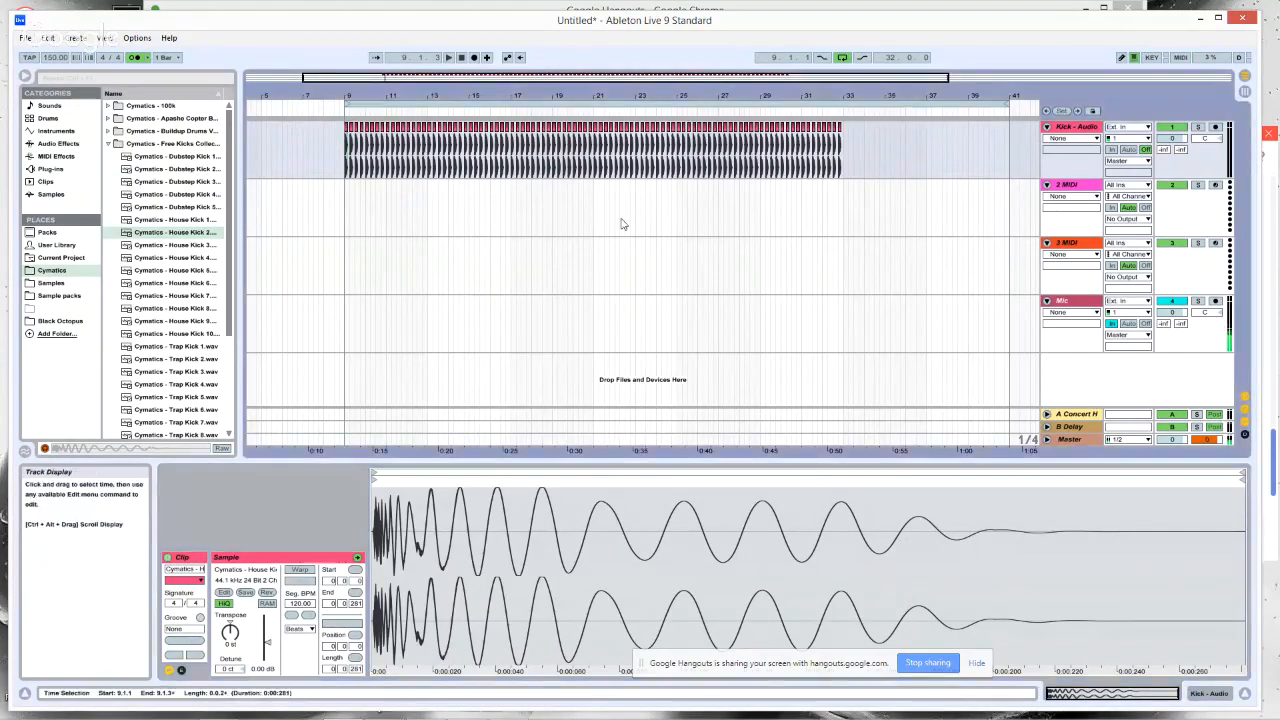
key(space)
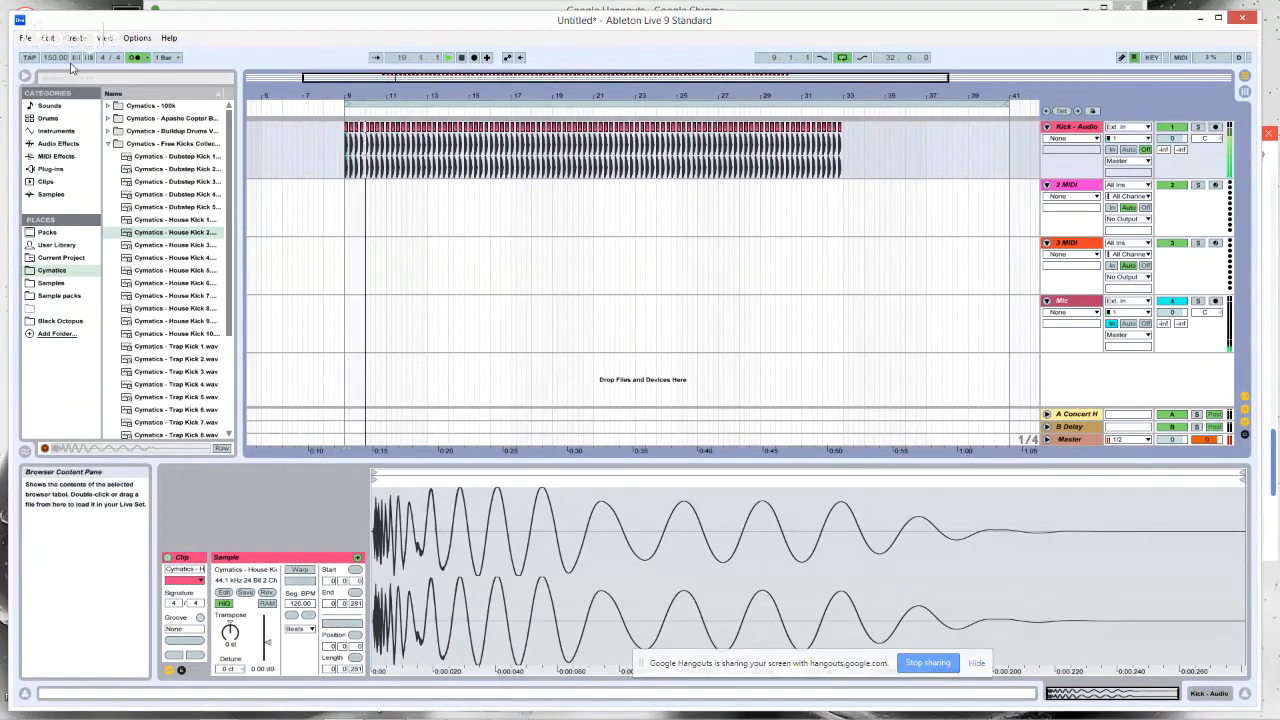
click(138, 59)
key(space)
- Lower the project tempo to 119 BPM and play the kick pattern at the new speed
drag(57, 59, 57, 90)
key(space)
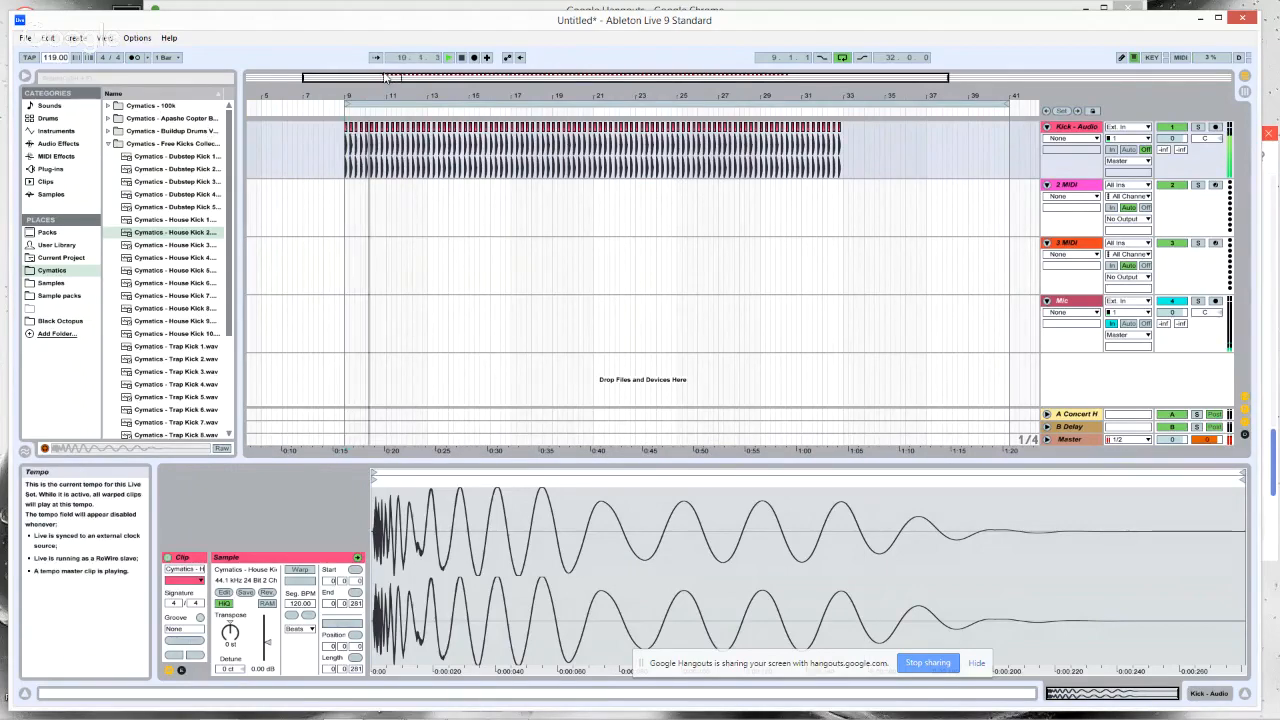
key(space)
- Lower the Kick - Audio track volume to -2.7 dB and try a gain change on a single kick clip
drag(1172, 139, 1172, 149)
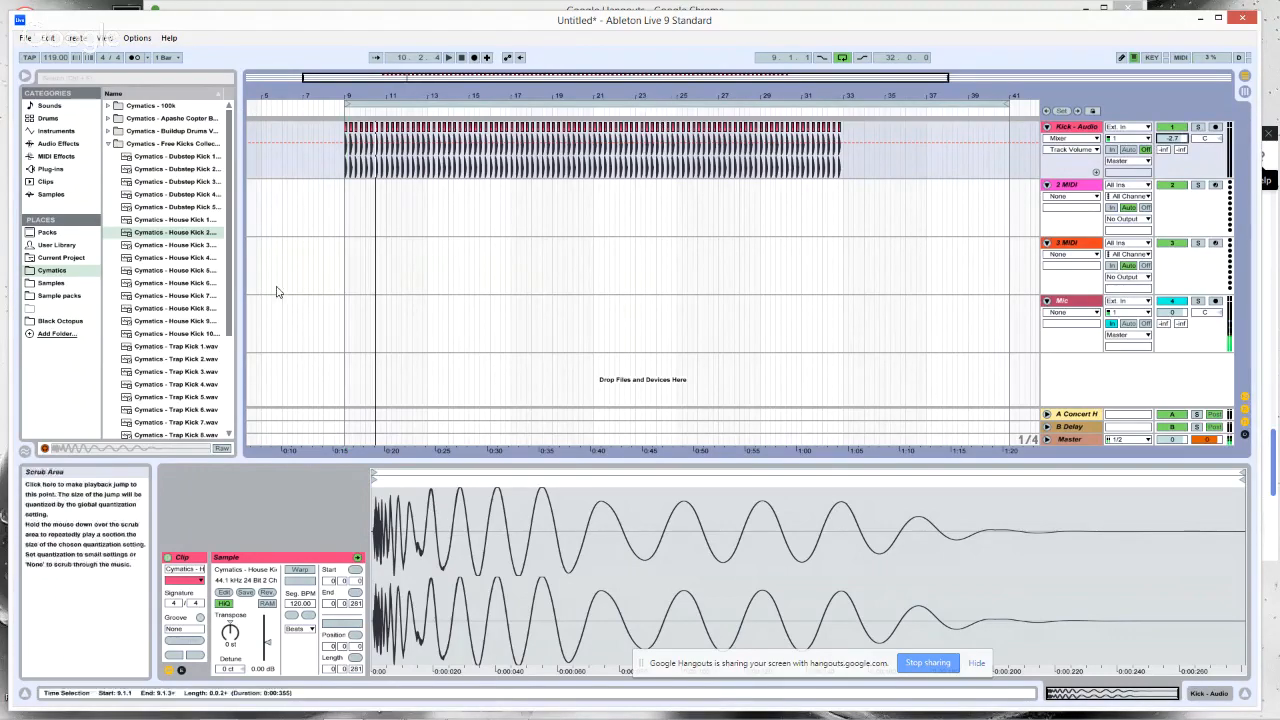
drag(260, 643, 268, 645)
key(ctrl+z)
- Select all kick clips from bar 9 to bar 33 and lower their clip gain to -7.39 dB
click(348, 127)
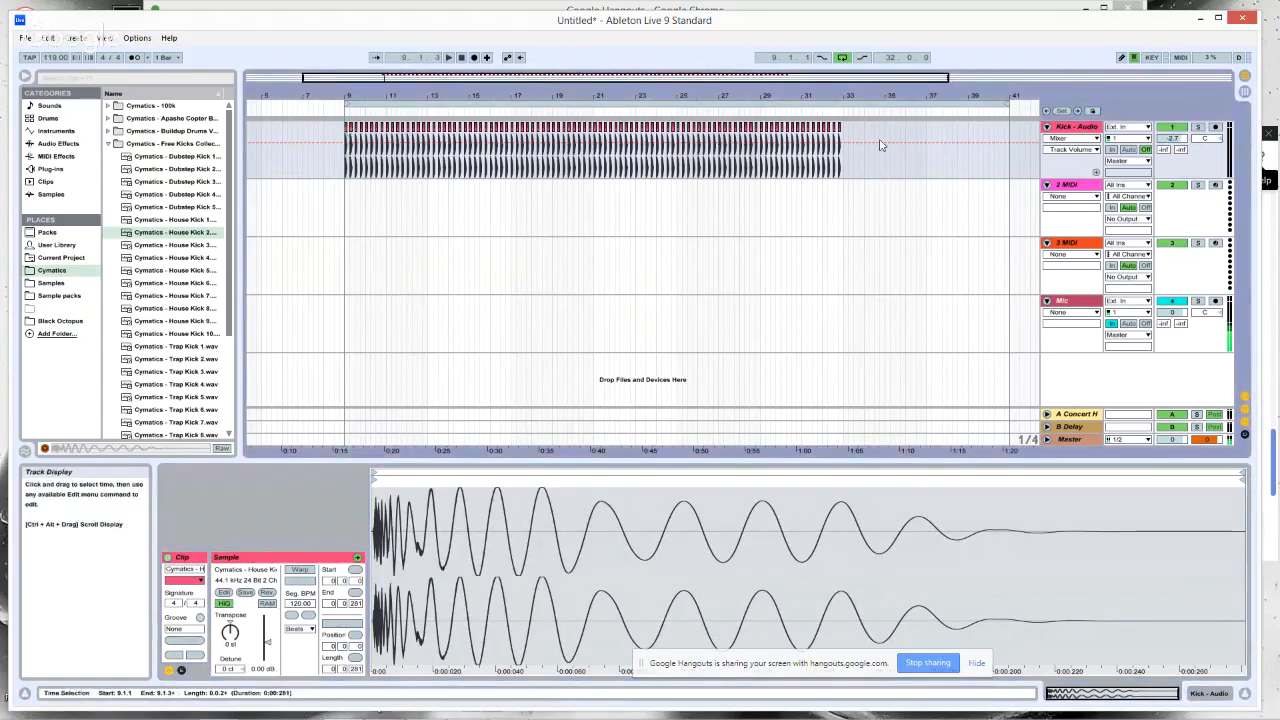
shift+click(839, 127)
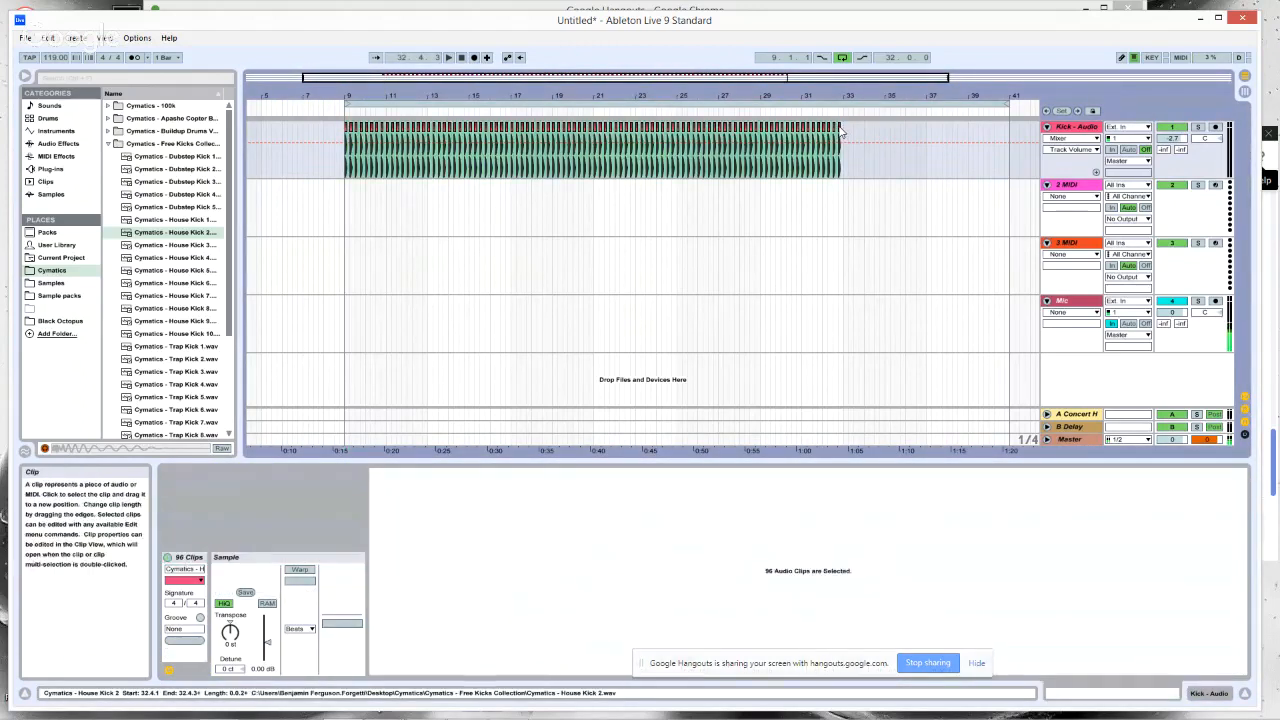
drag(266, 640, 266, 645)
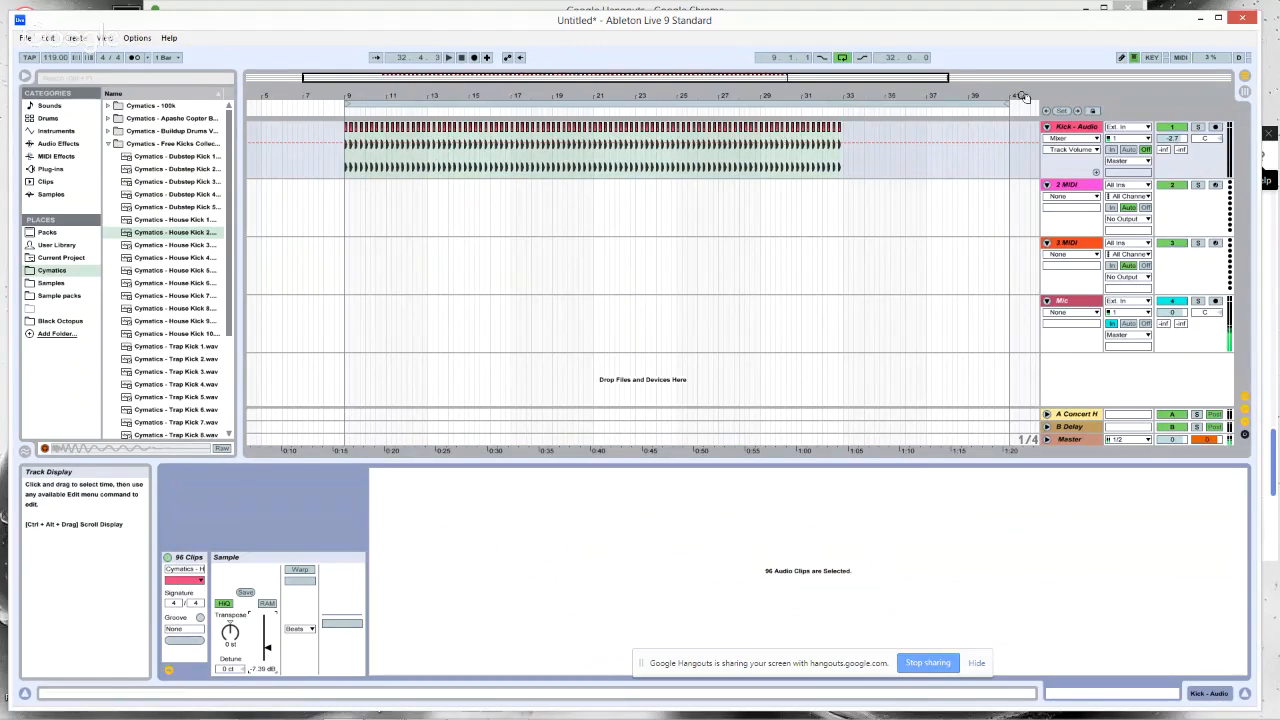
- Play the kicks, set the Kick - Audio track volume to -1.6 dB in the Session mixer and return to the Arrangement
double_click(1088, 127)
key(space)
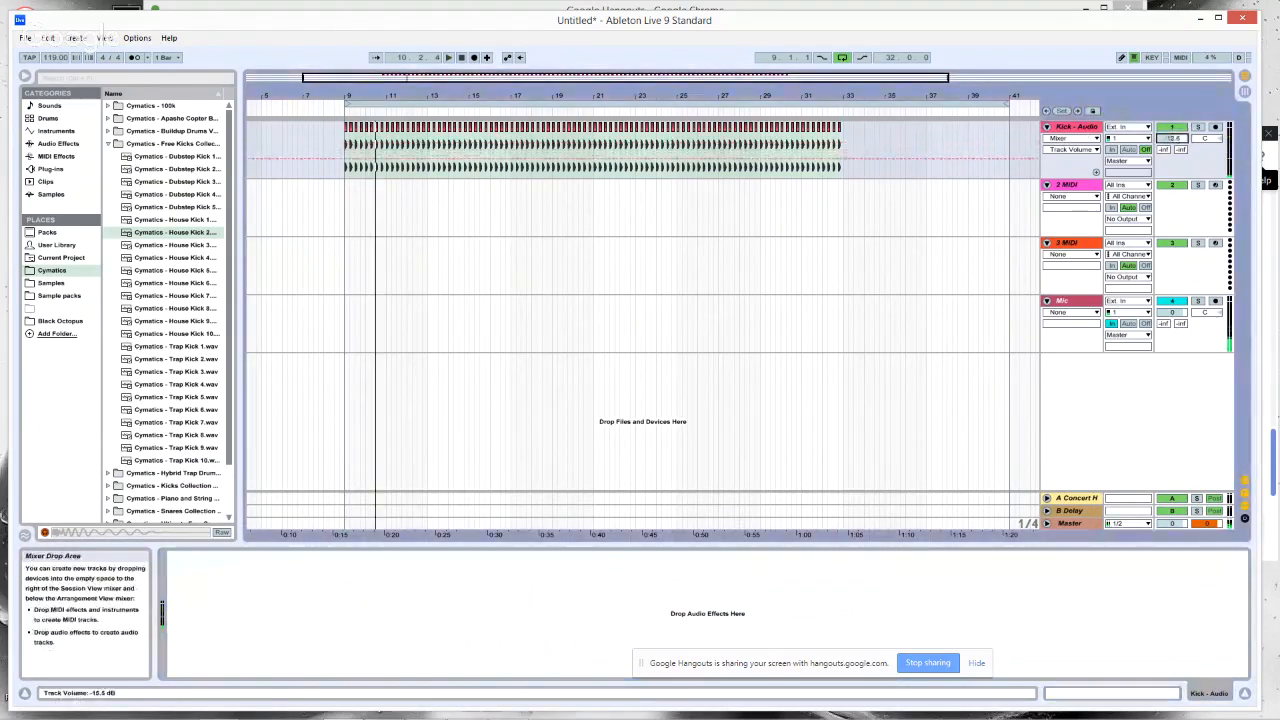
key(Tab)
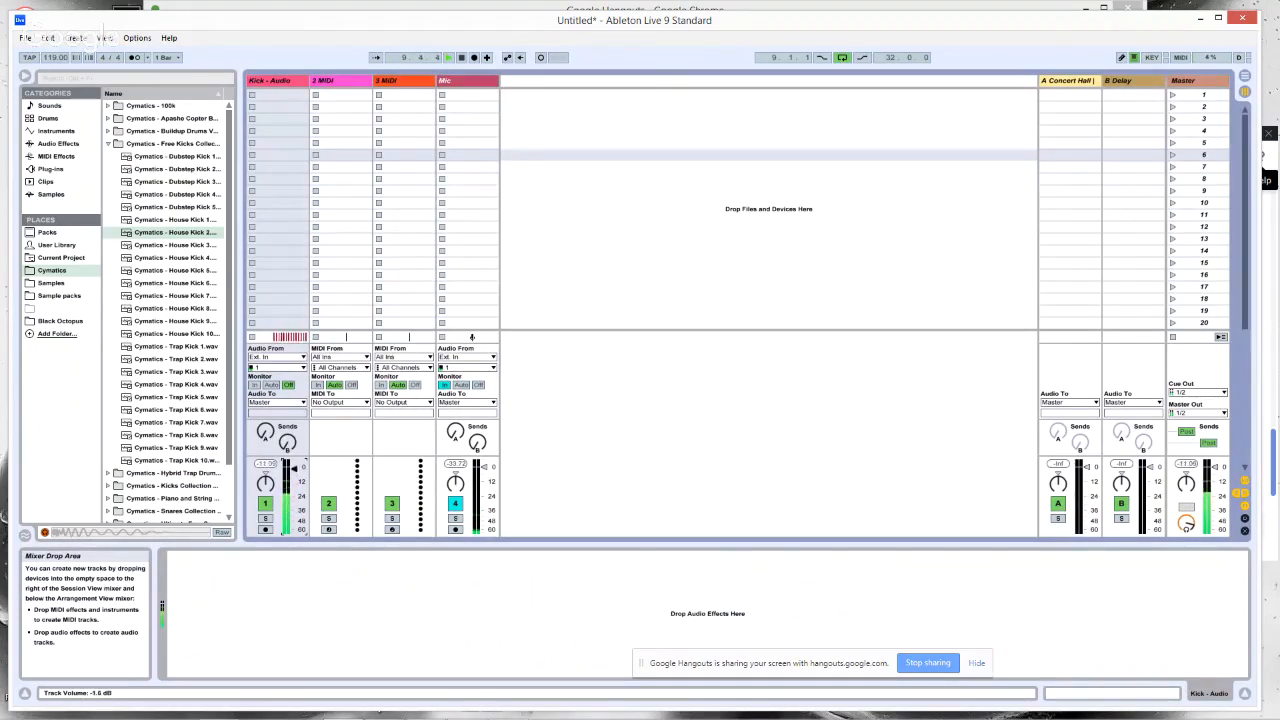
click(1245, 75)
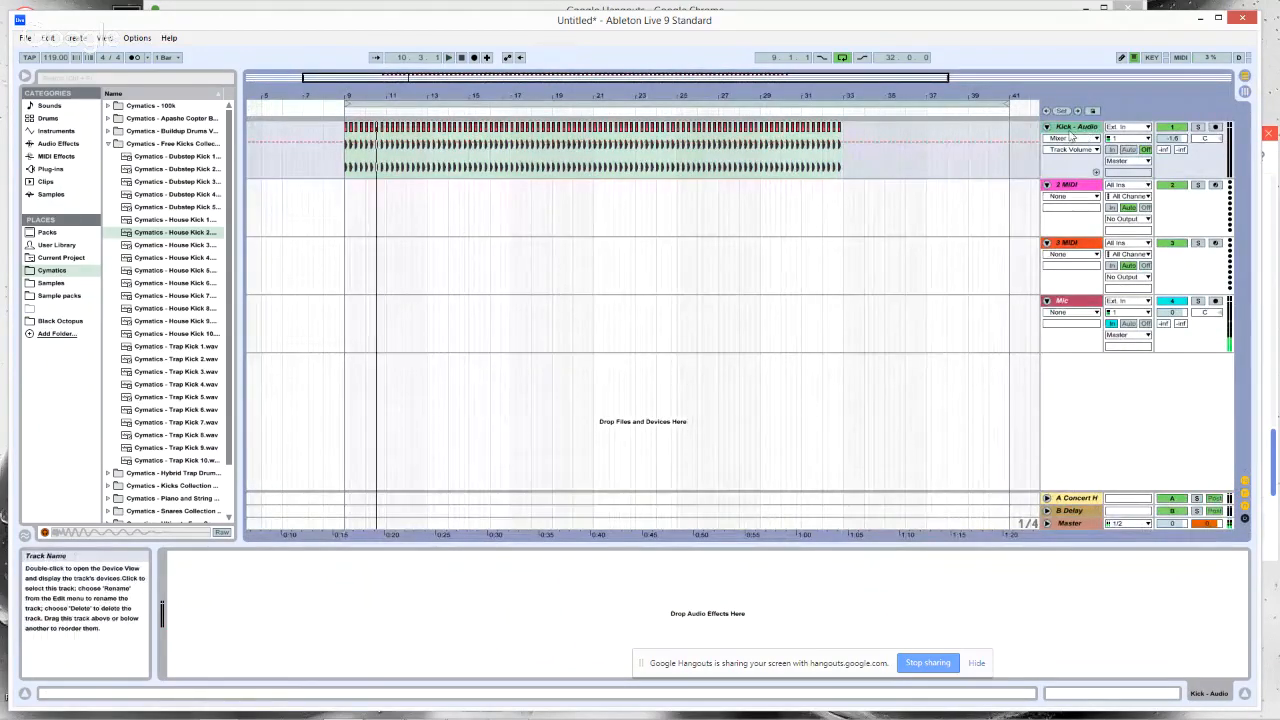
- Deactivate the Kick - Audio track and load the Impulse instrument onto the MIDI track directly below it
click(1076, 186)
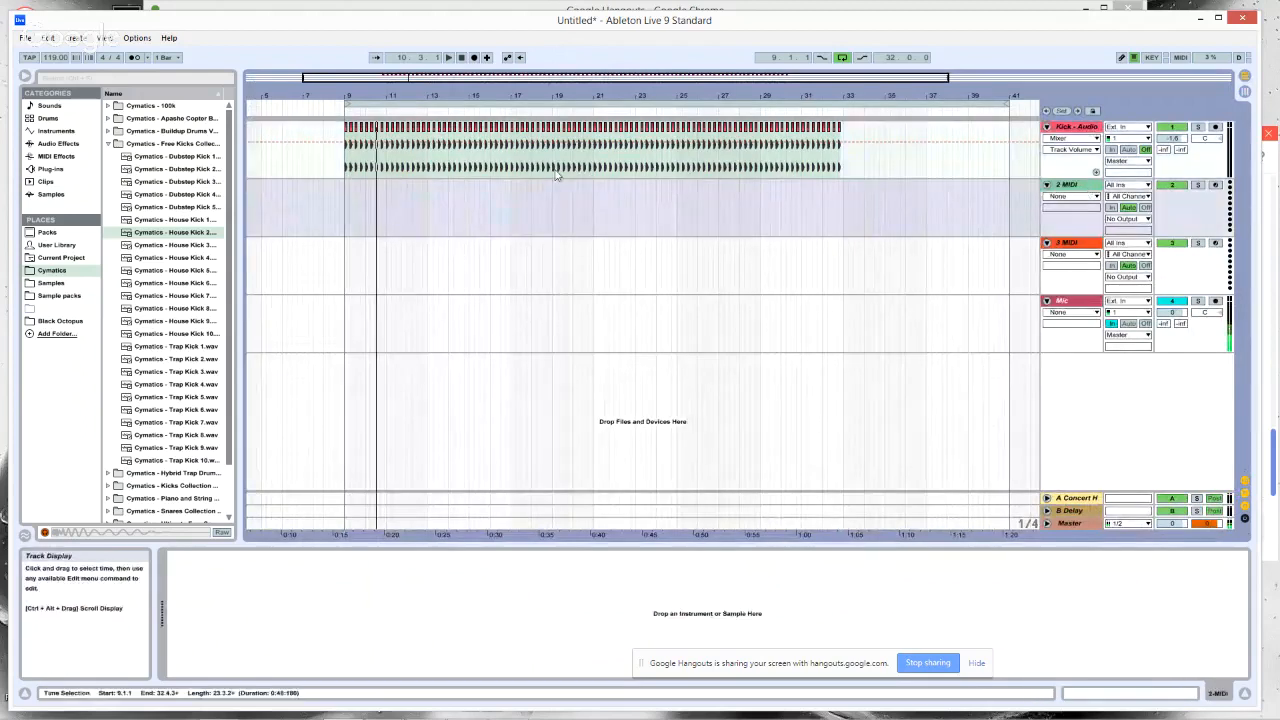
click(1078, 181)
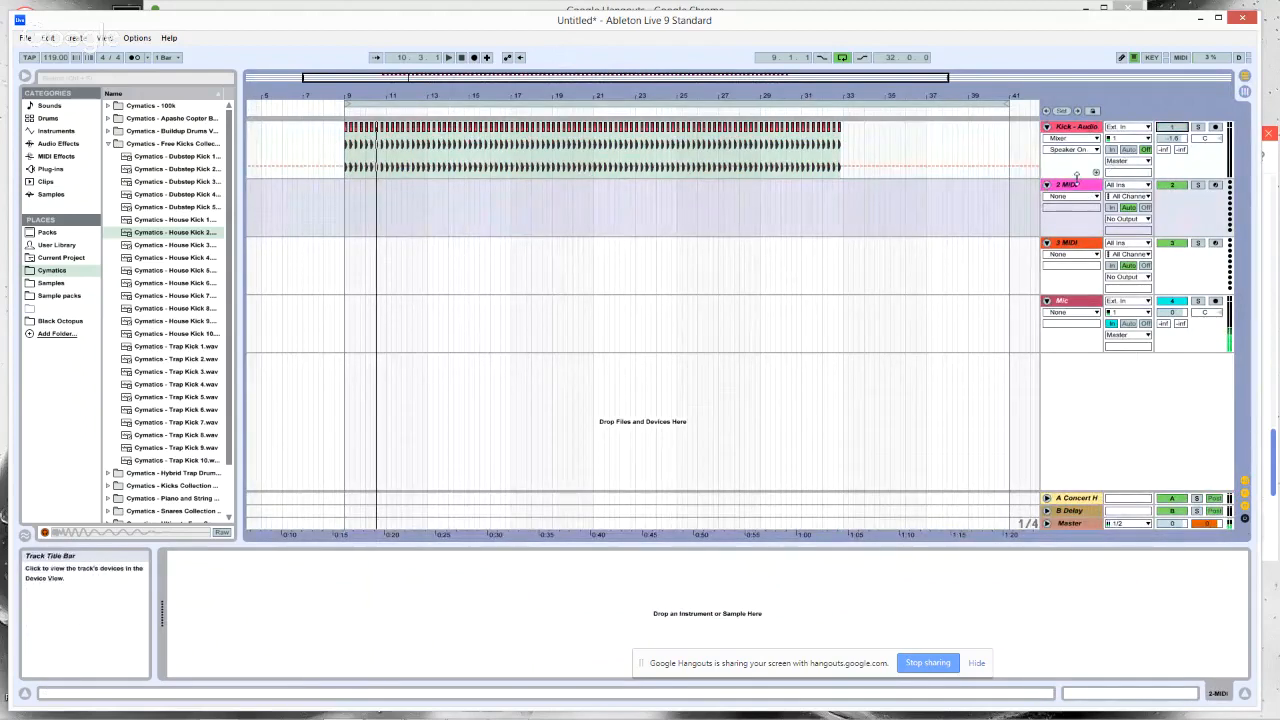
click(58, 144)
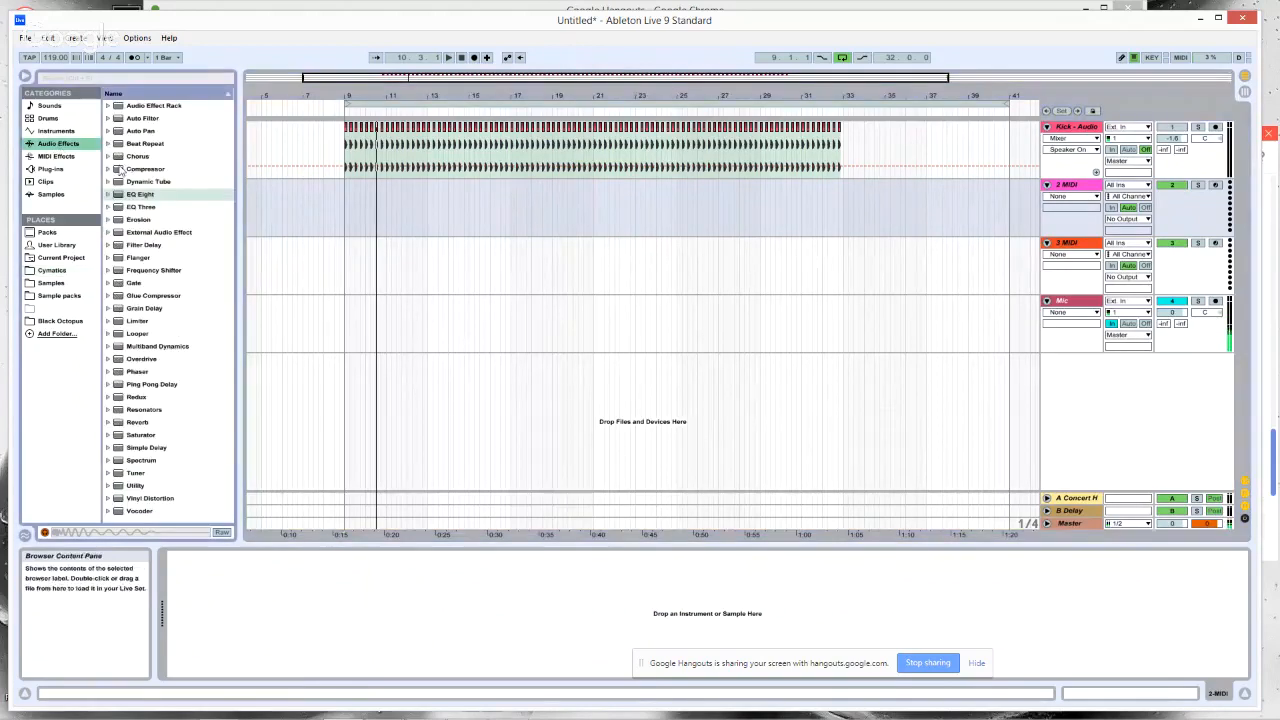
click(56, 131)
click(138, 131)
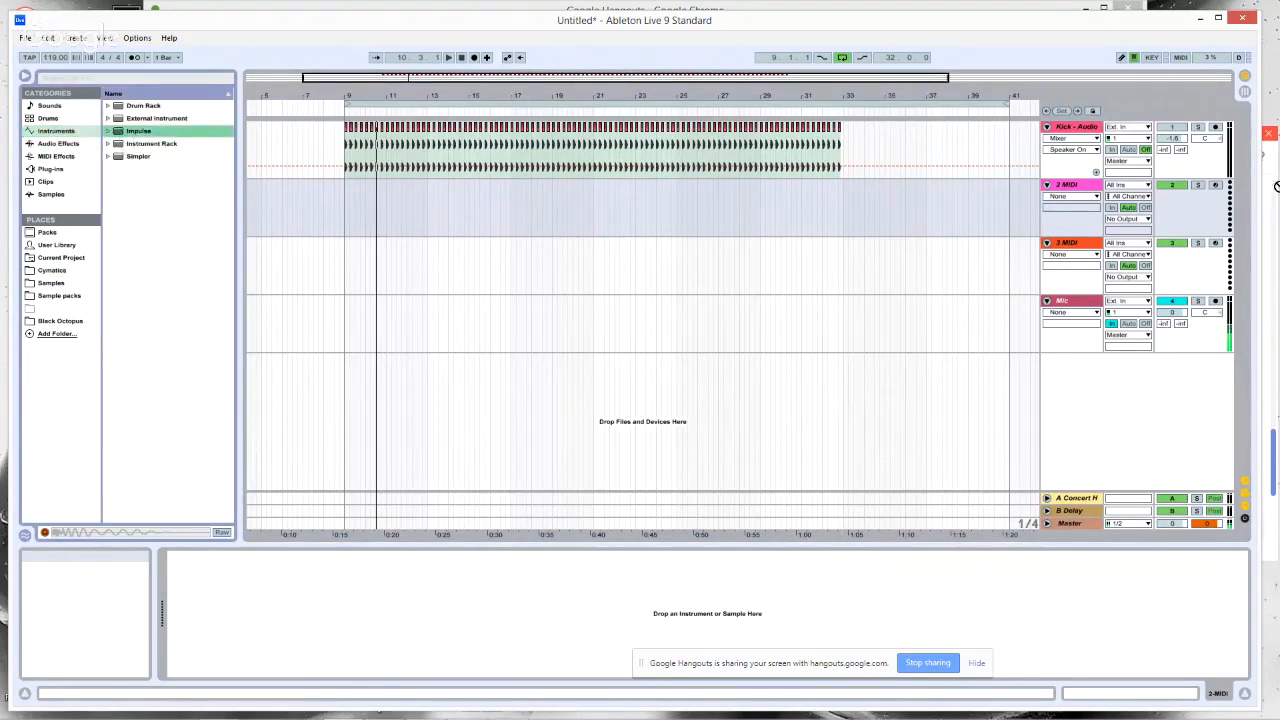
drag(1083, 193, 1083, 193)
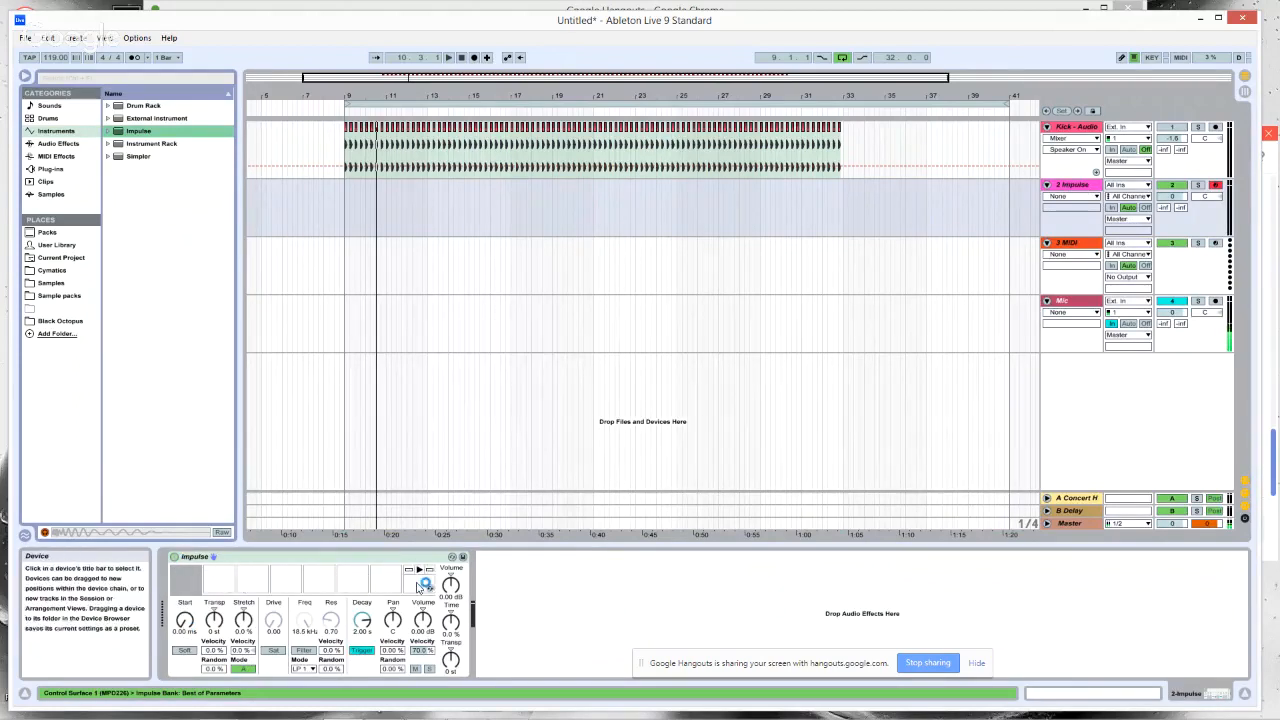
- Start hot-swapping Impulse's first sample slot and audition stock kick hits, ending on Kick 70s 4
click(196, 589)
click(117, 220)
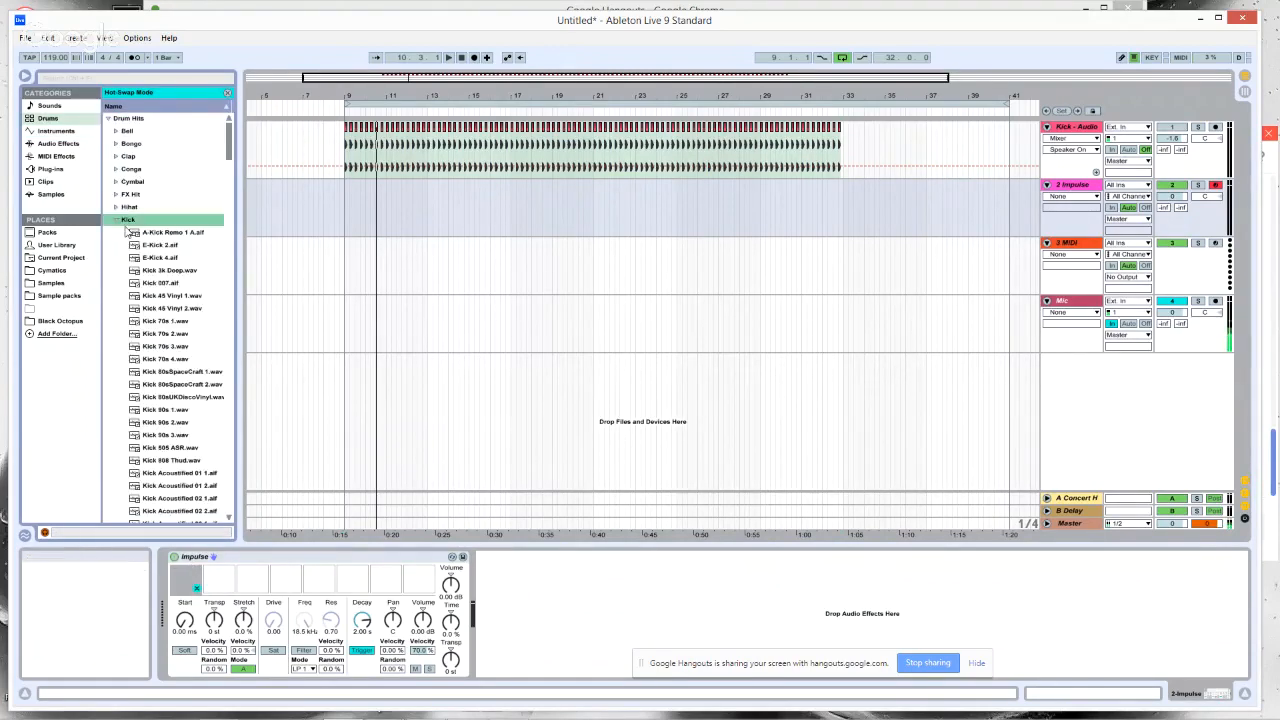
click(165, 283)
scroll(188, 322, down, 1)
click(188, 322)
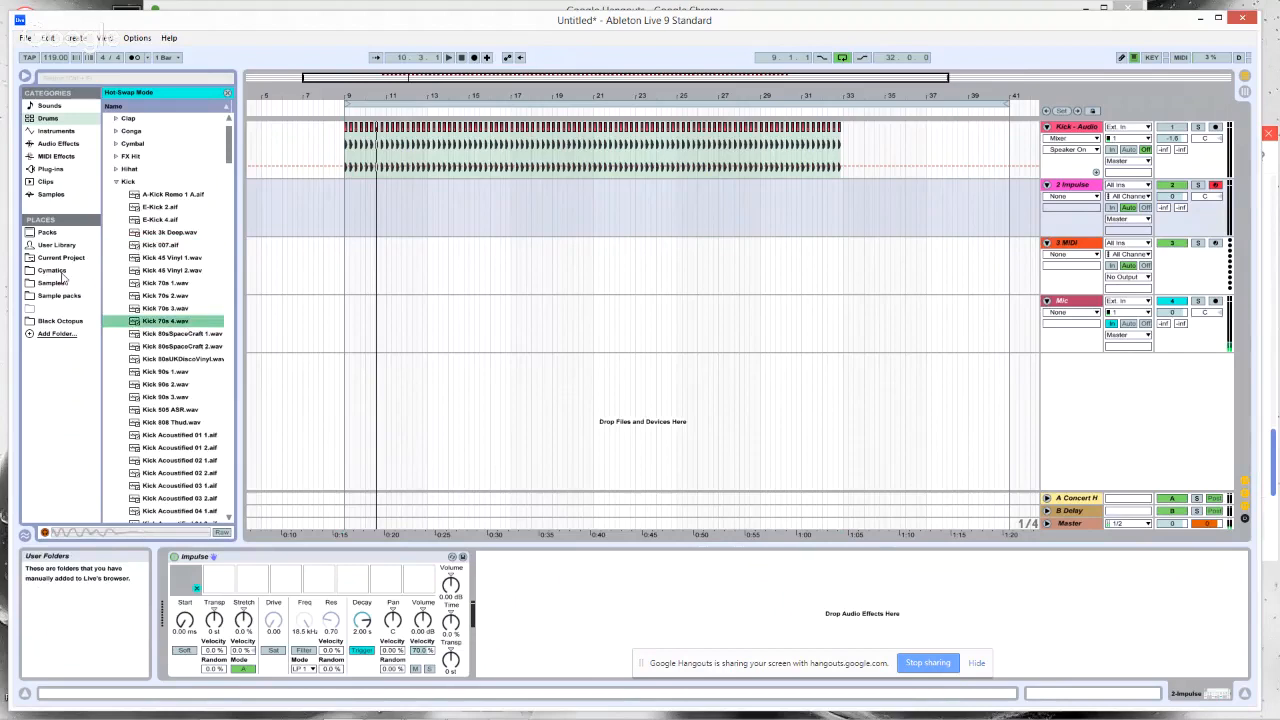
- Audition kicks from the Cymatics Kicks Collection Vol 2 folder, ending on Kick 14
click(55, 271)
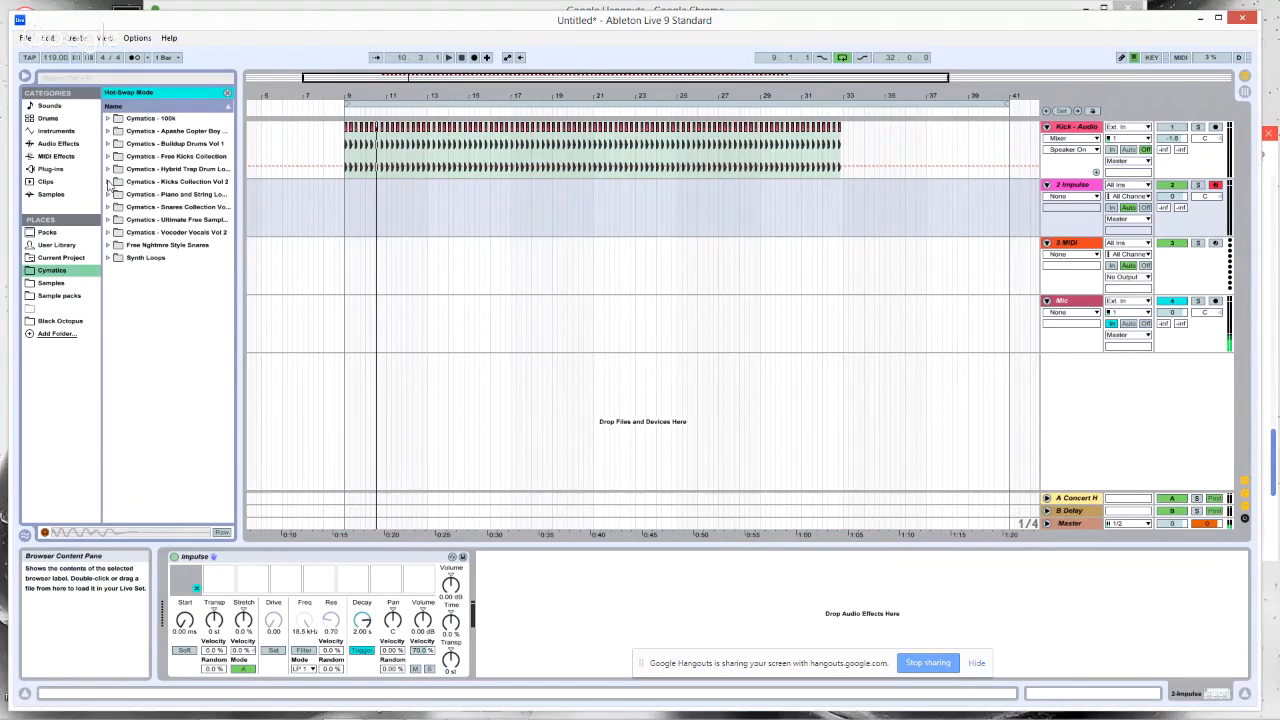
click(108, 182)
click(172, 257)
click(175, 295)
click(197, 358)
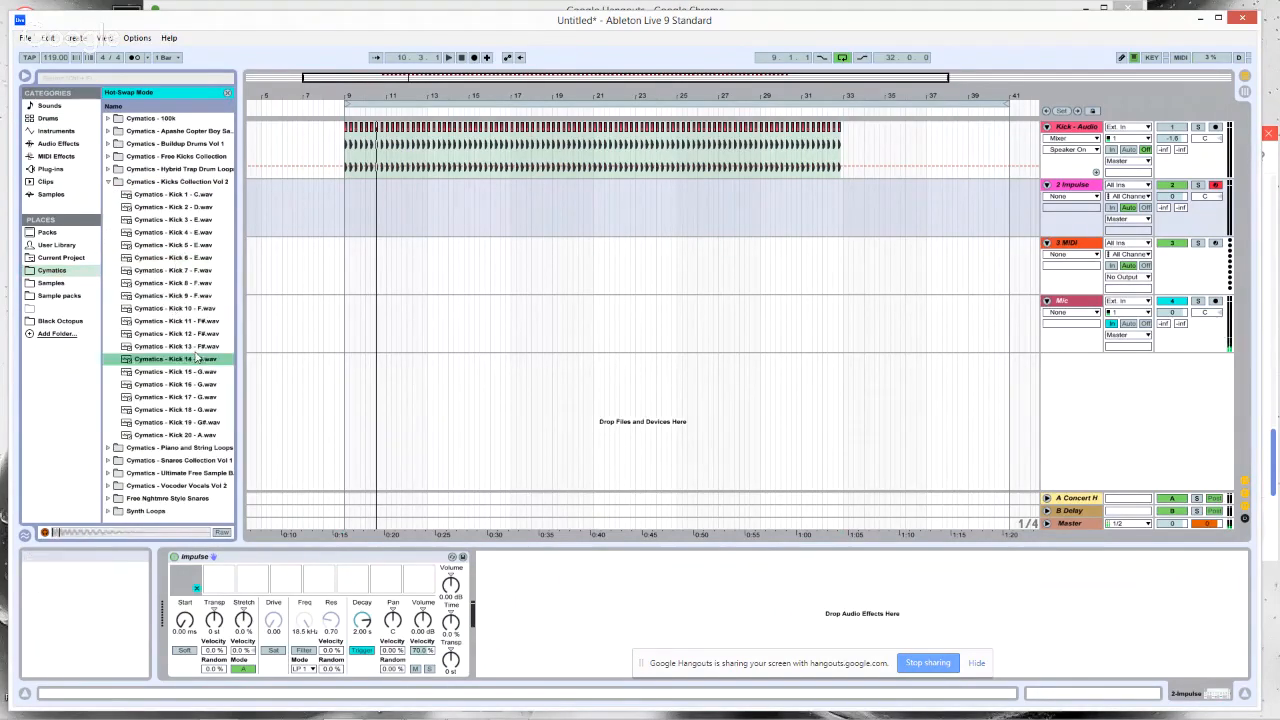
- Check the Kick - Audio clip's sample, then load House Kick 2 from the Cymatics Free Kicks Collection into Impulse's first slot
click(1068, 133)
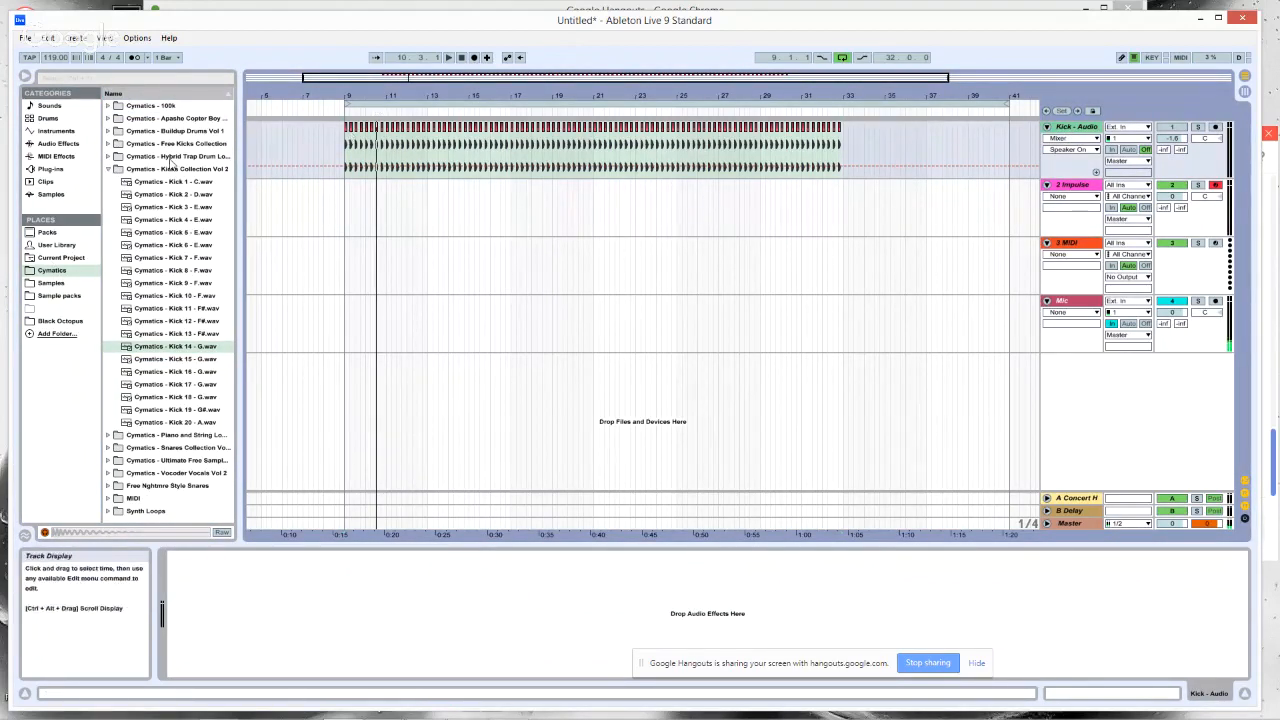
click(113, 146)
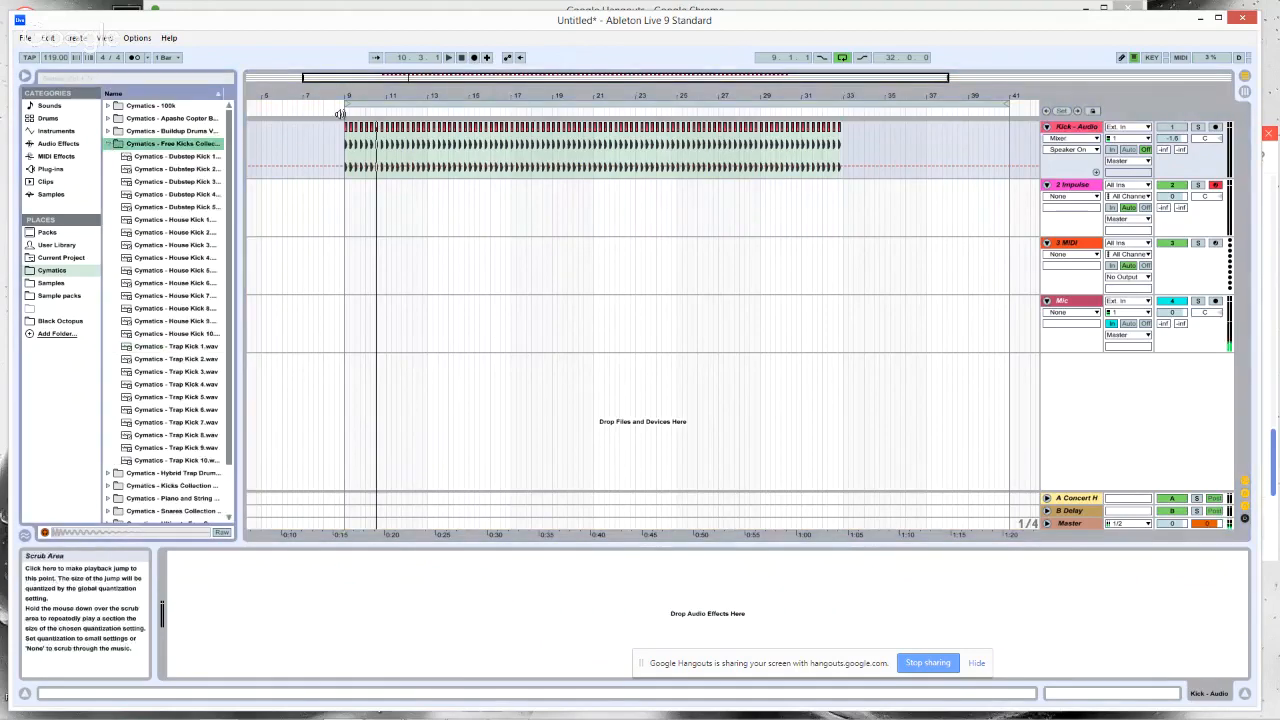
click(350, 131)
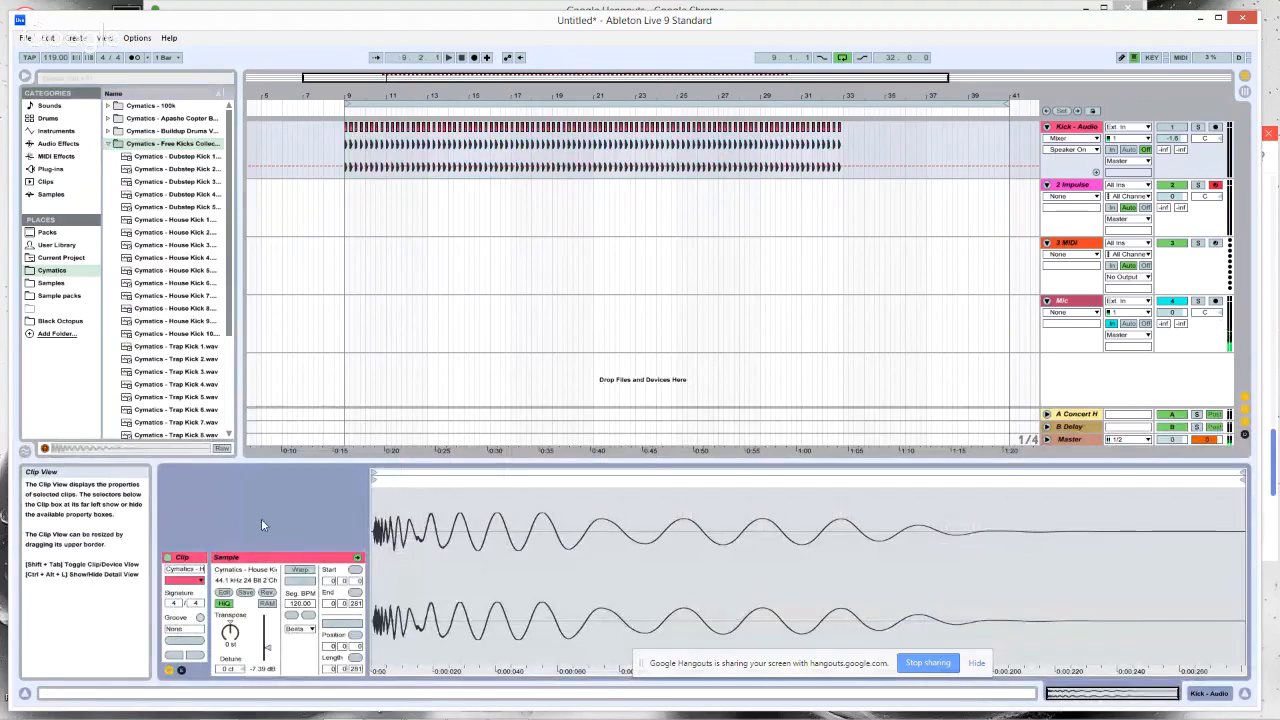
click(182, 232)
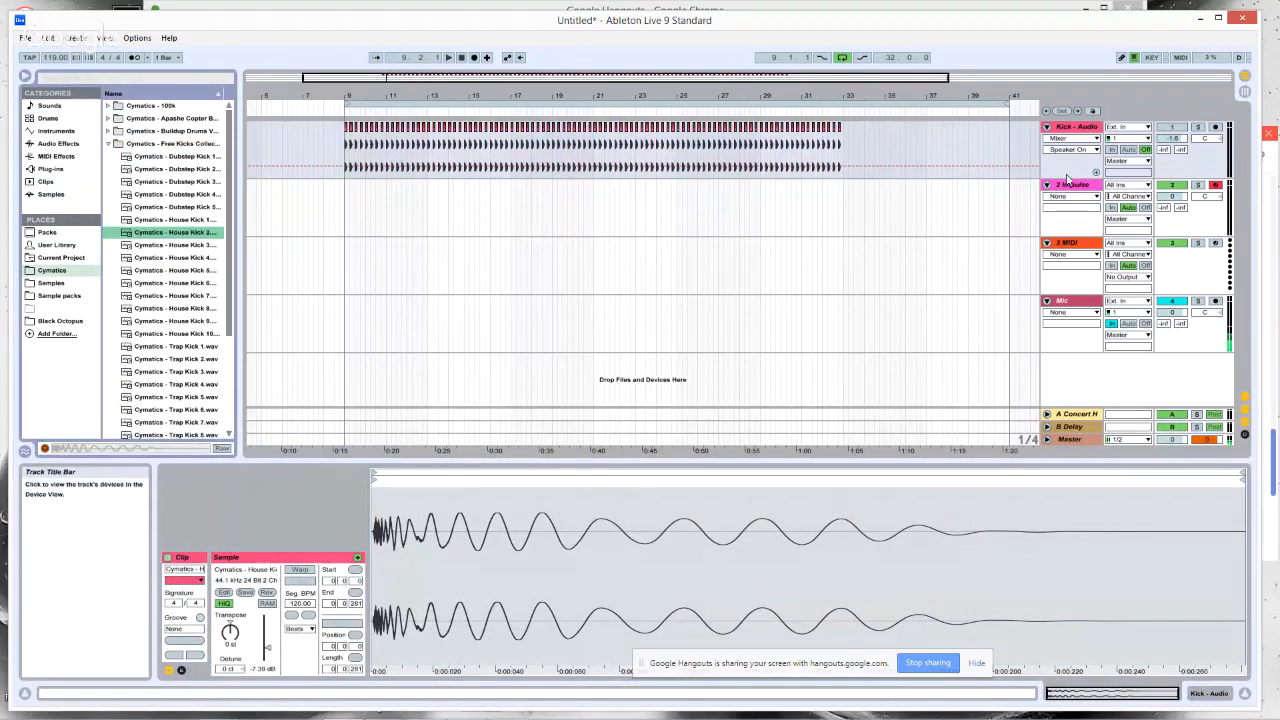
double_click(1073, 185)
drag(182, 232, 190, 583)
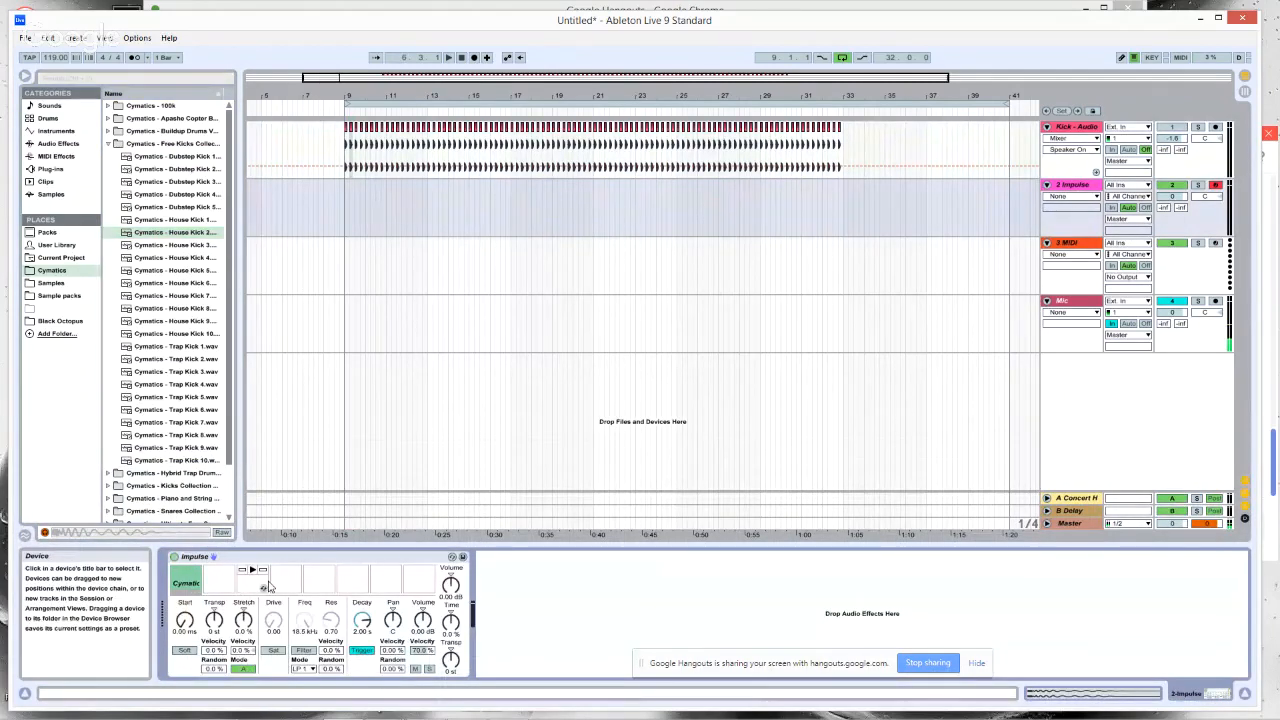
- Try Gate mode for the first Impulse slot's decay envelope and return it to Trigger
click(363, 652)
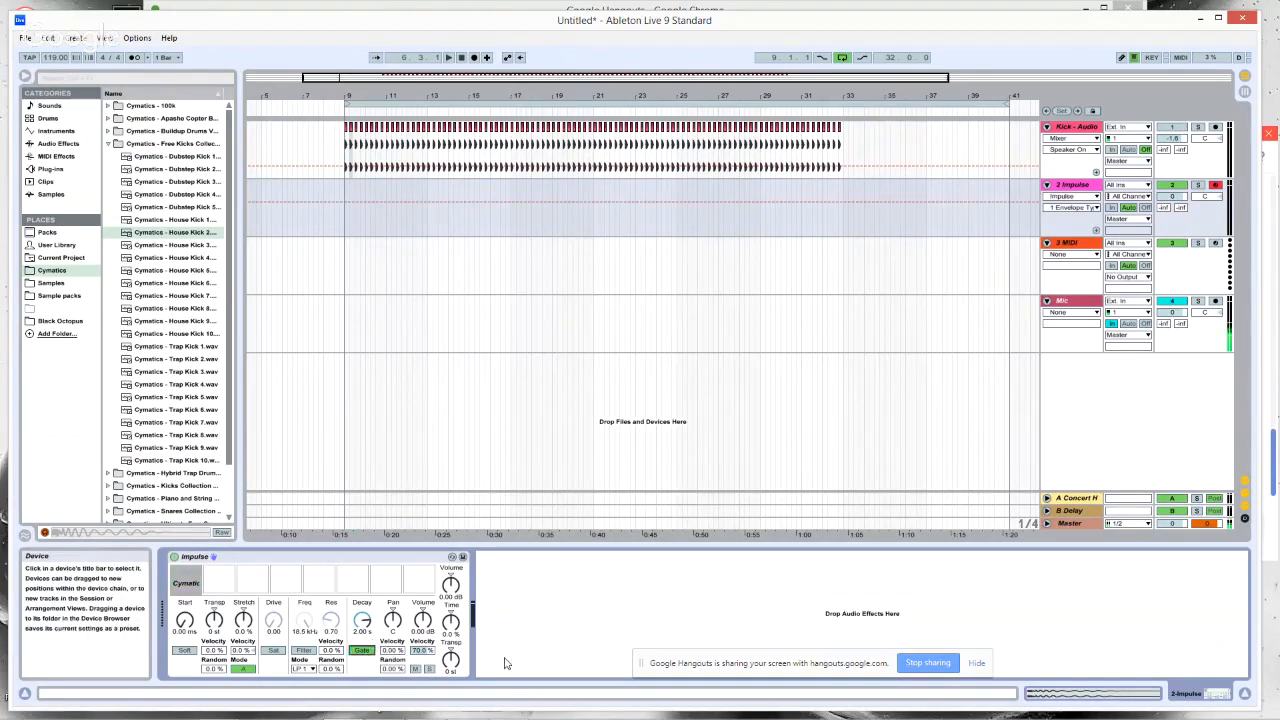
click(363, 651)
click(246, 671)
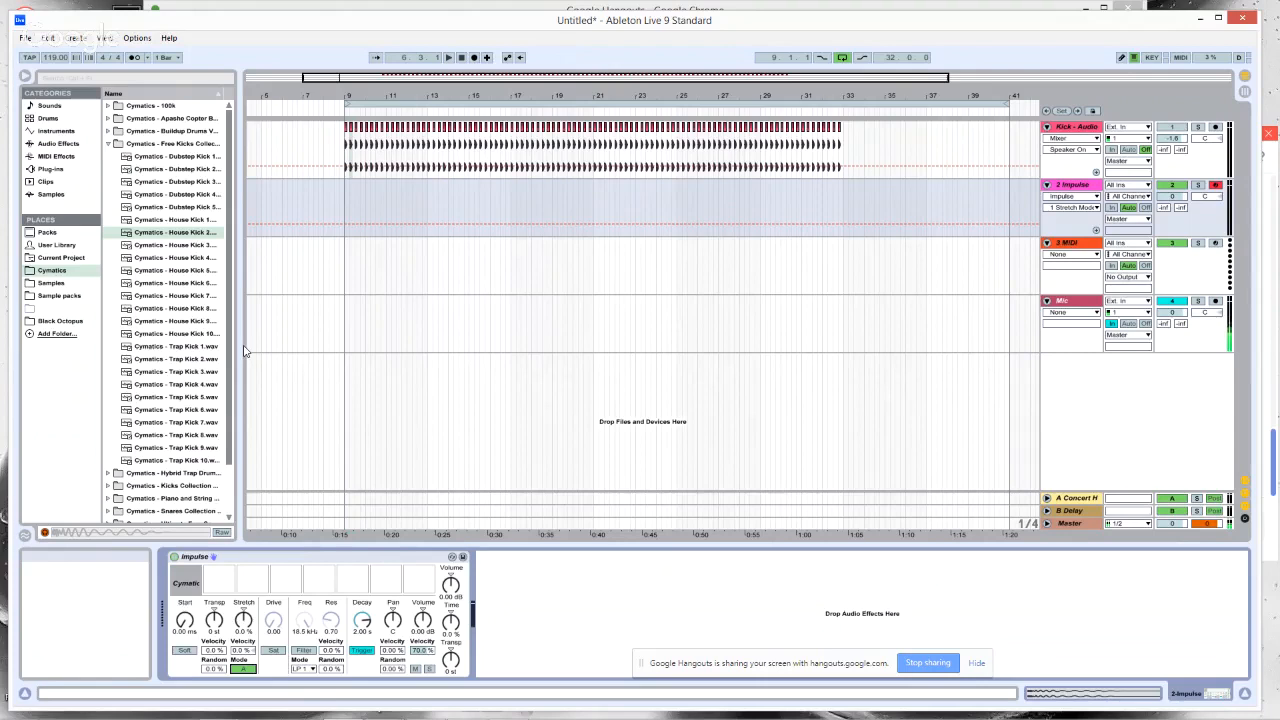
click(364, 652)
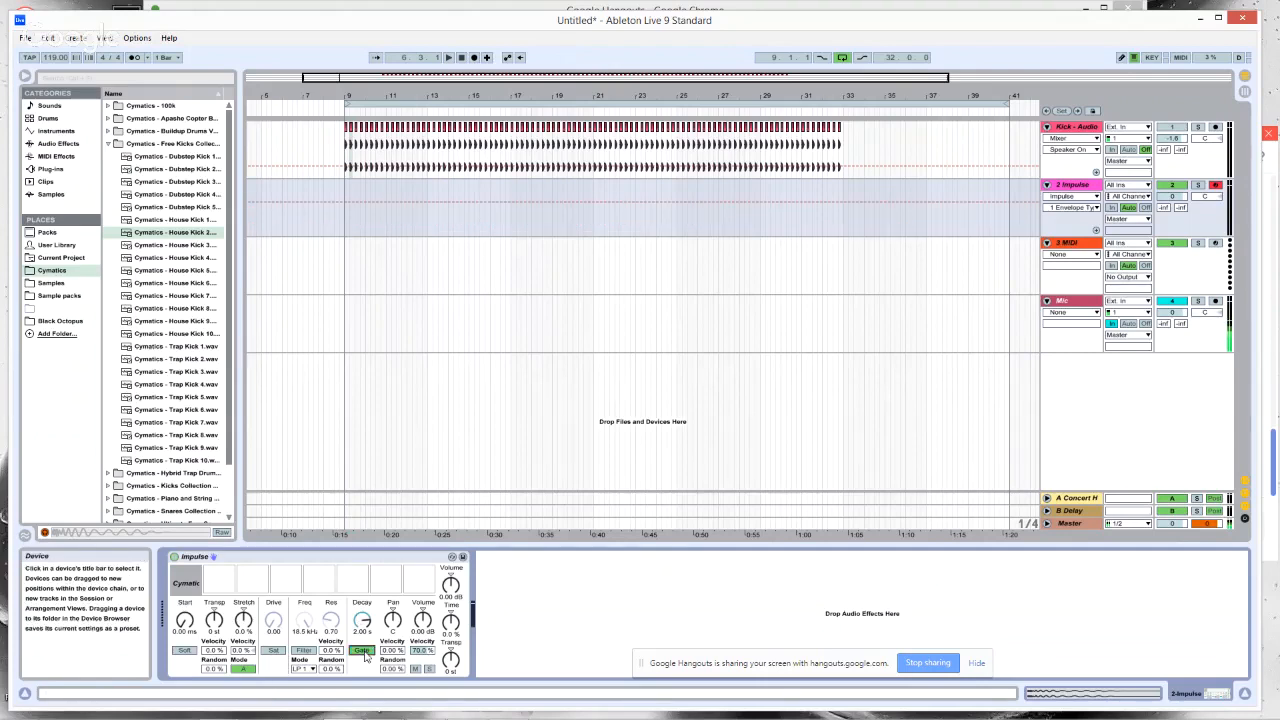
click(364, 652)
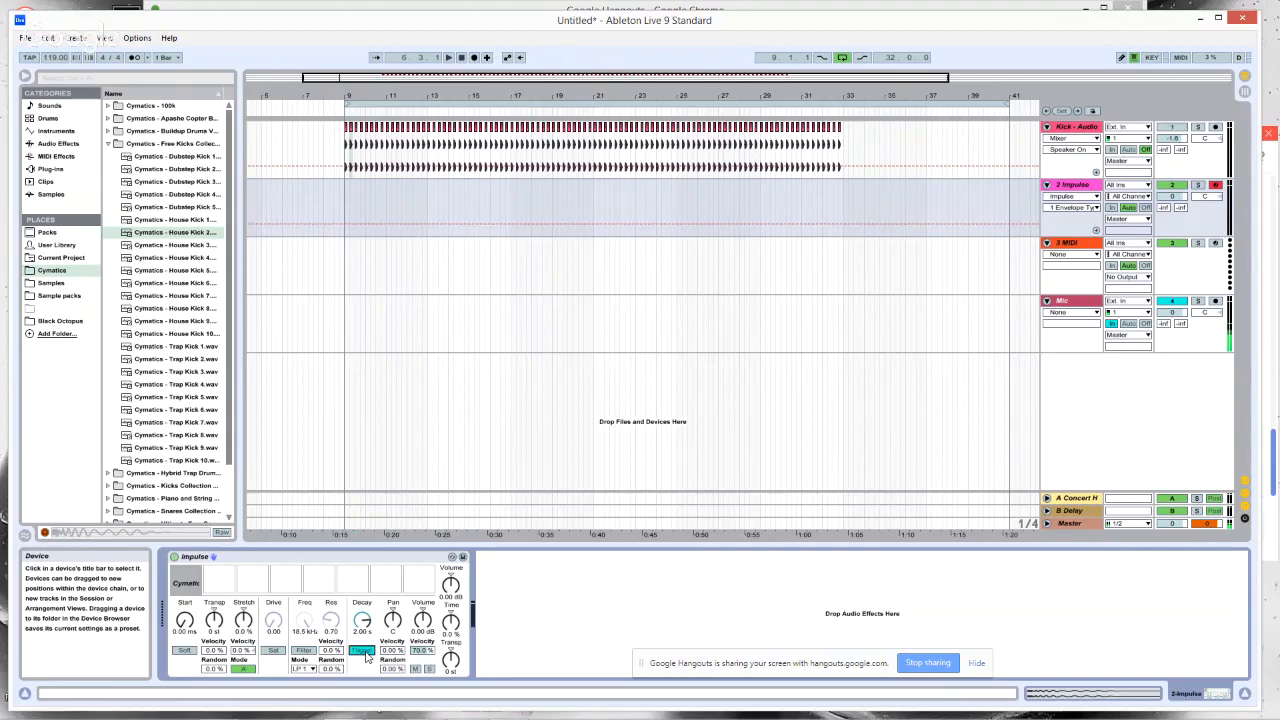
- Create an empty MIDI clip in the Impulse track's first Session slot and audition its drum rows down to House Kick 2
click(1246, 92)
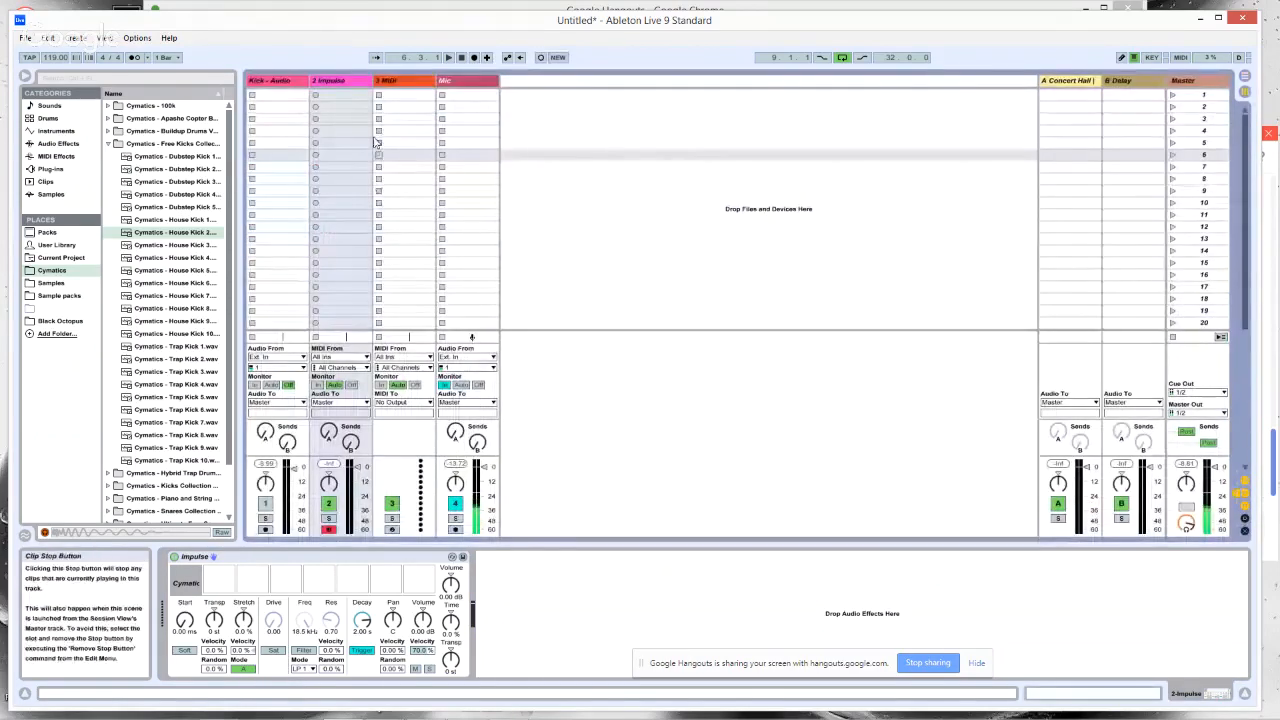
click(339, 97)
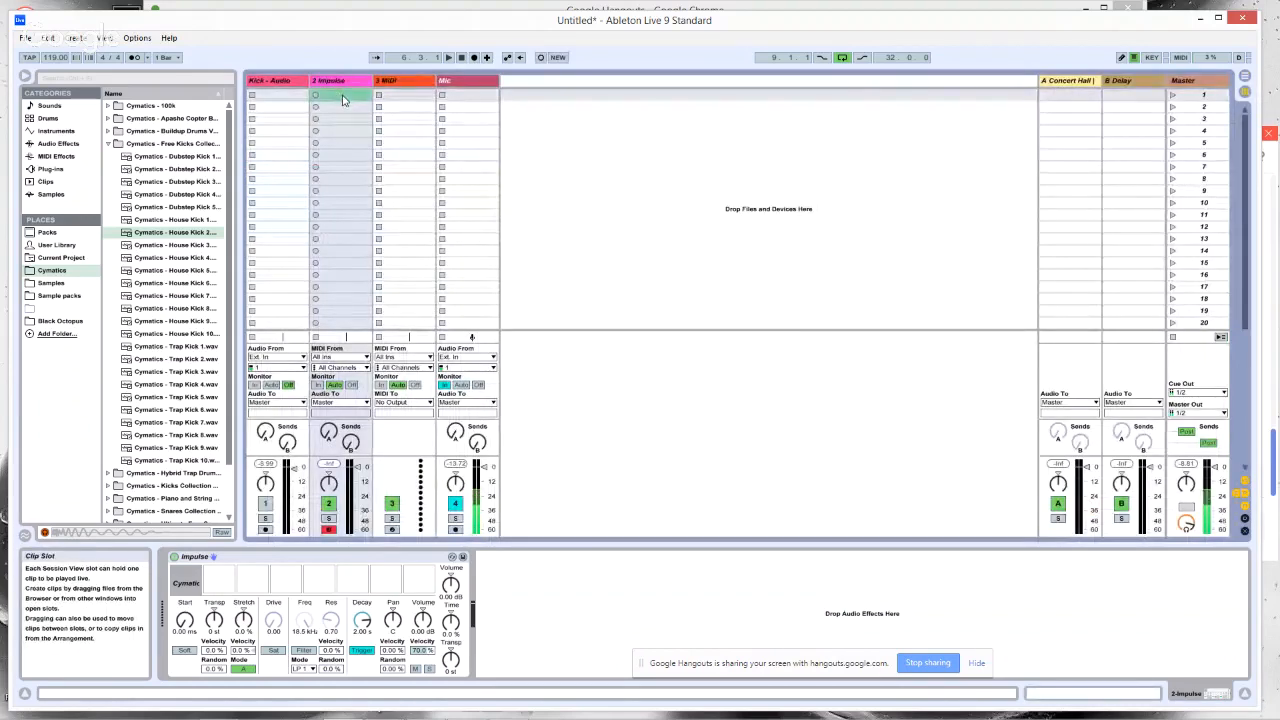
double_click(342, 96)
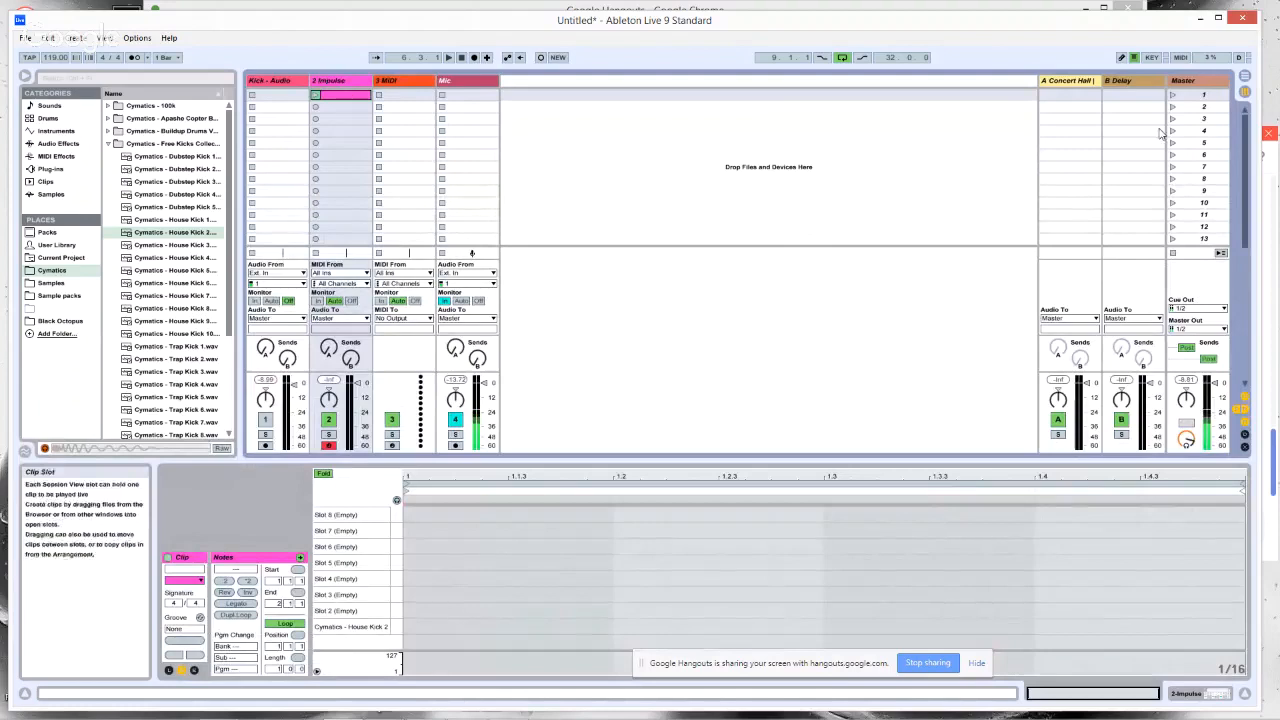
click(337, 118)
click(338, 96)
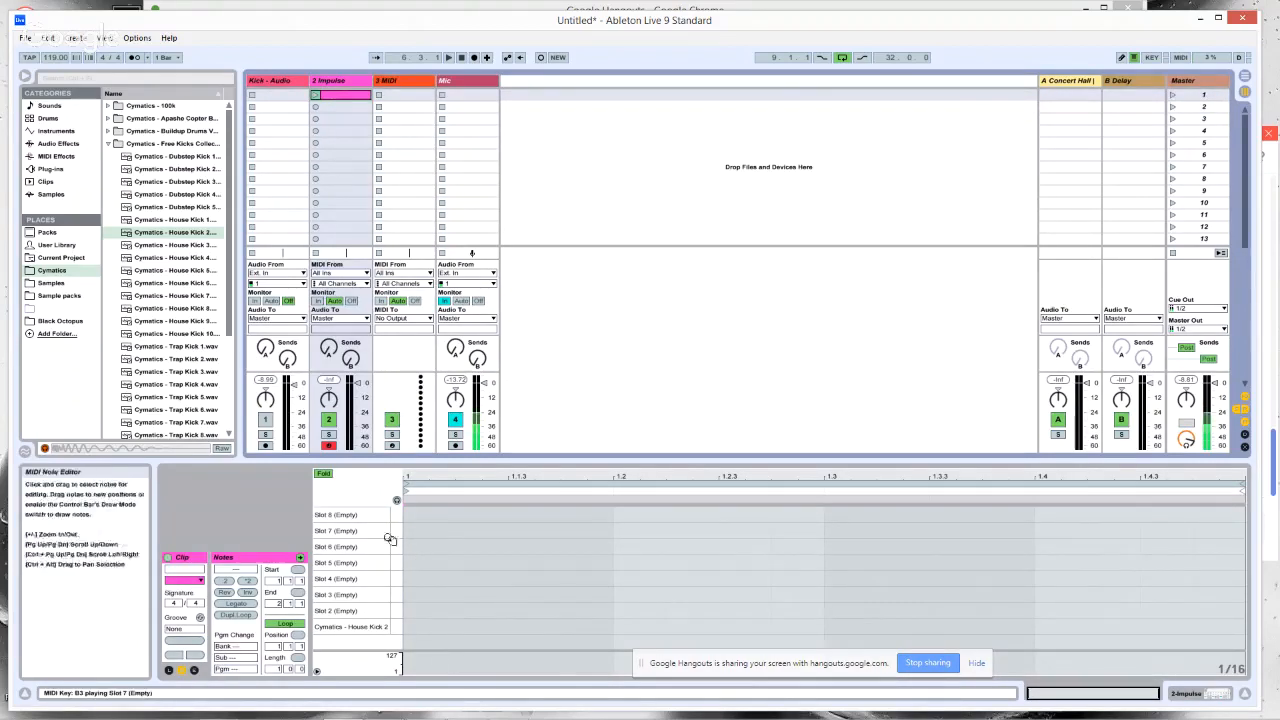
drag(350, 545, 346, 624)
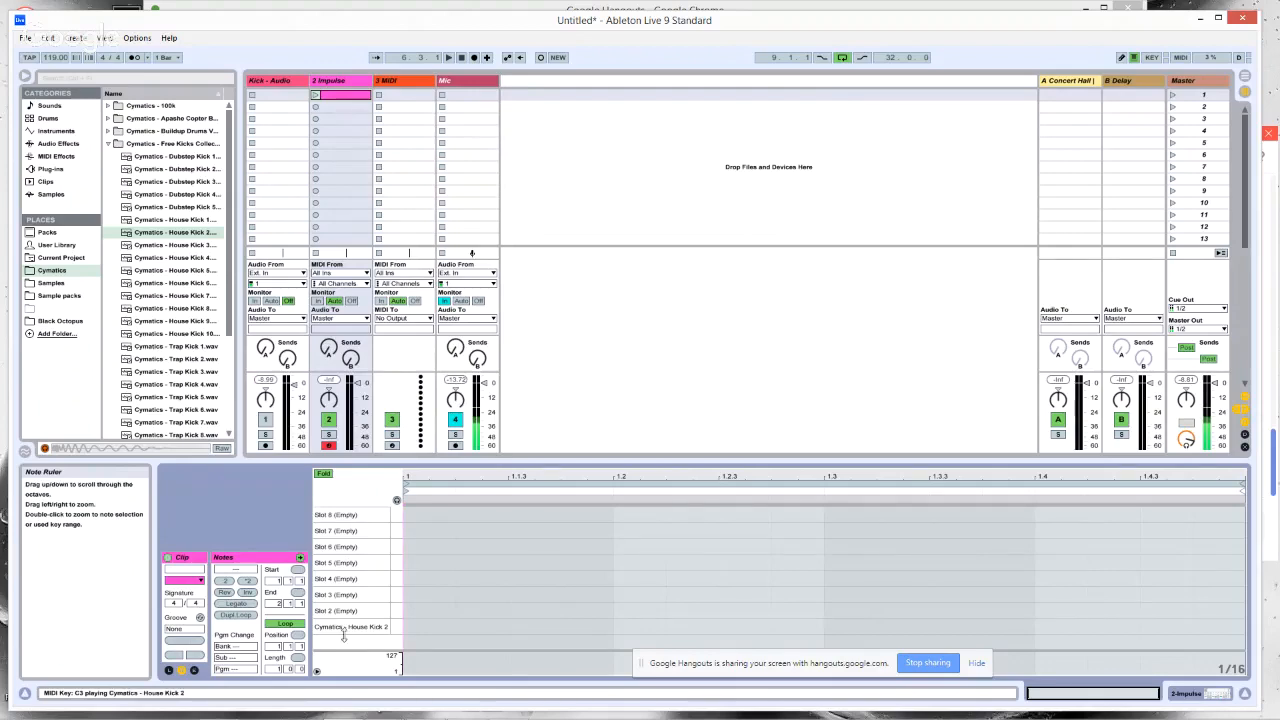
- Review the kick sample's slot in the Impulse device from the Arrangement and return to the Session view
click(340, 81)
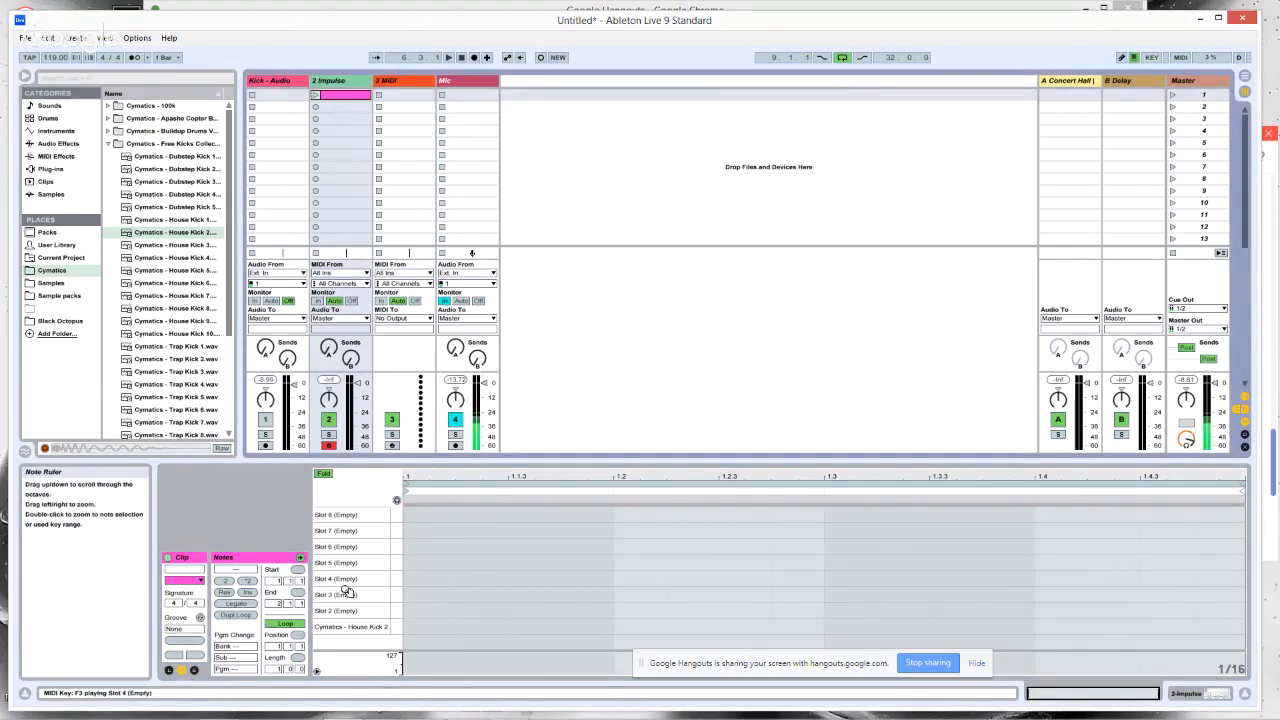
click(1246, 80)
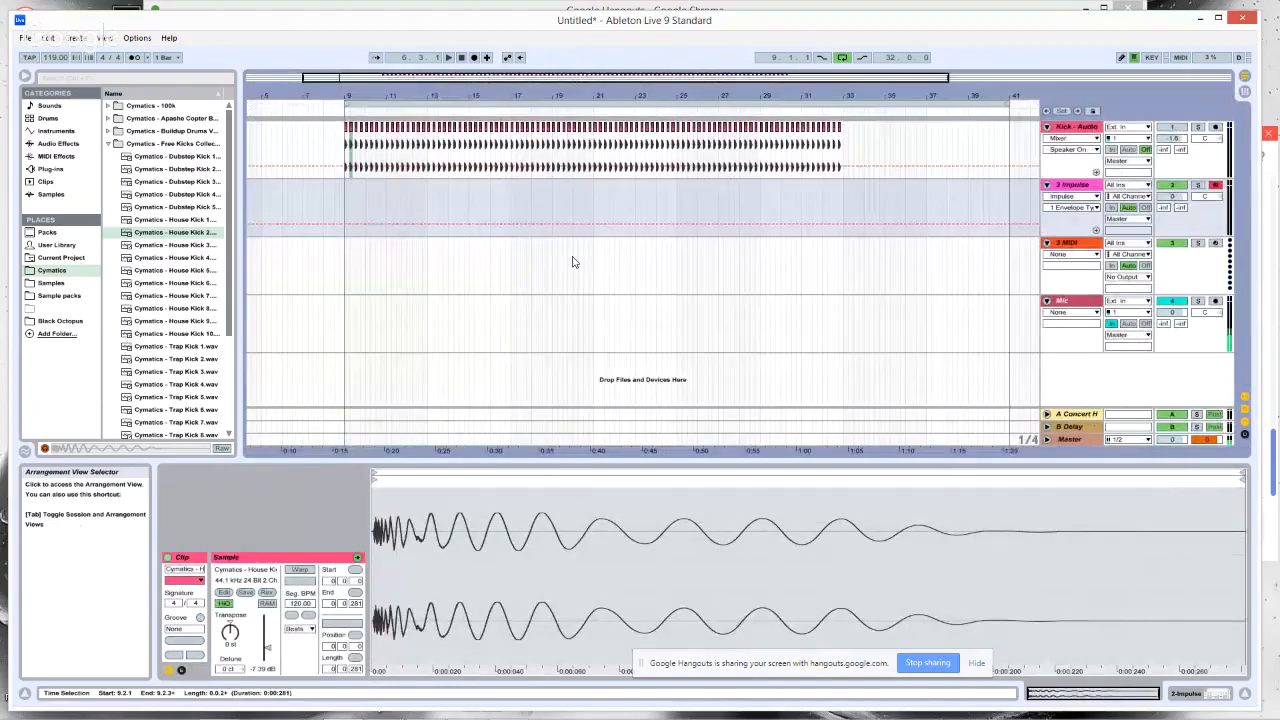
double_click(1082, 192)
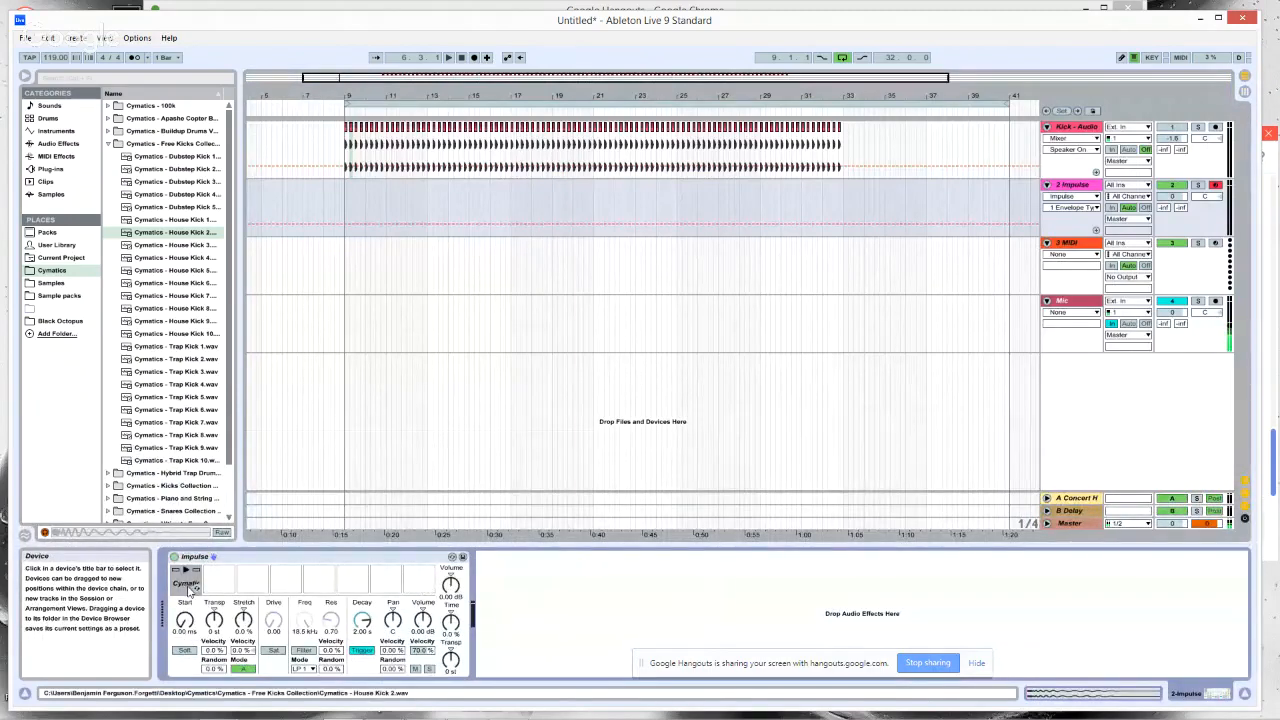
click(1245, 93)
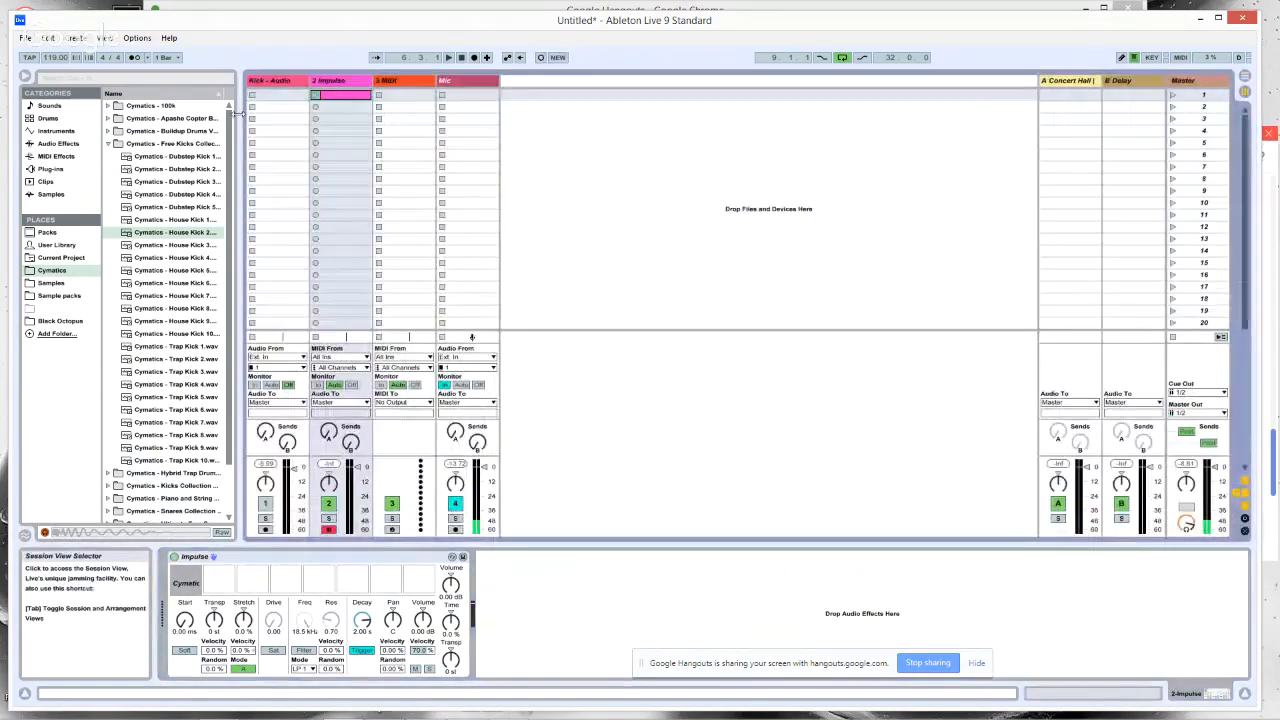
- Add a one-beat House Kick 2 note at the clip's start, duplicate it onto beats 2, 3 and 4, and select all four notes
click(345, 94)
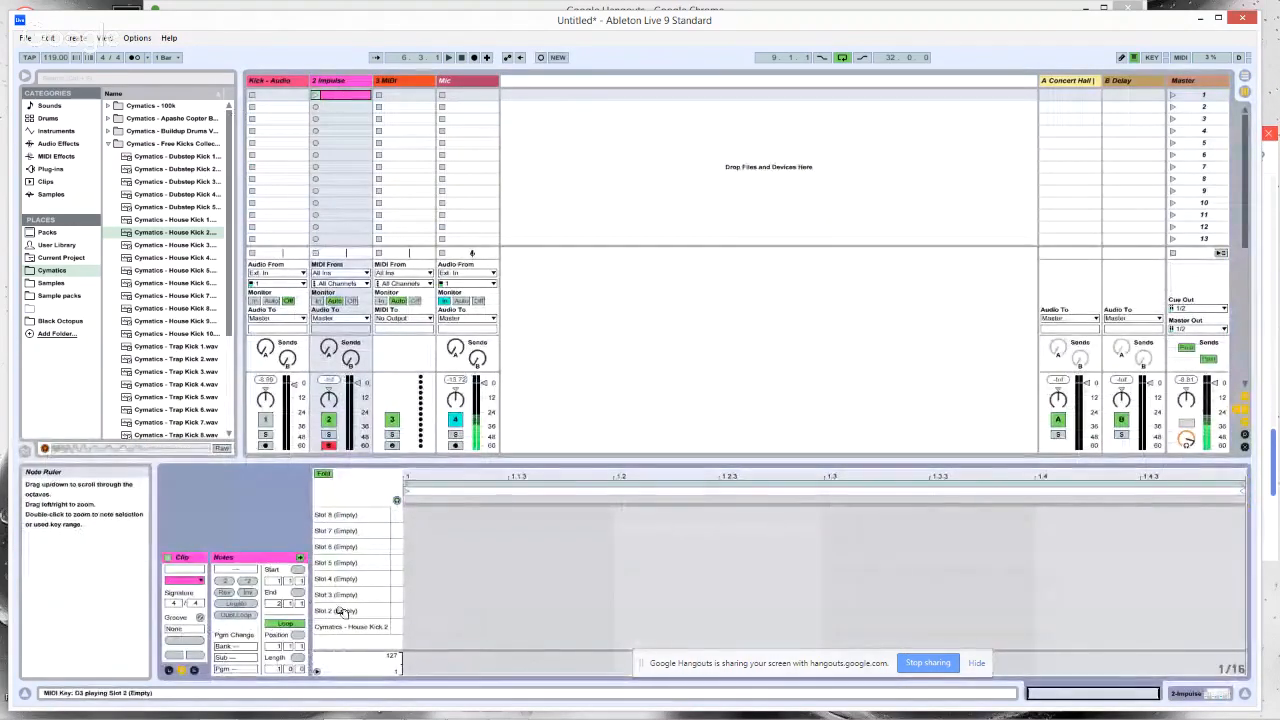
double_click(420, 627)
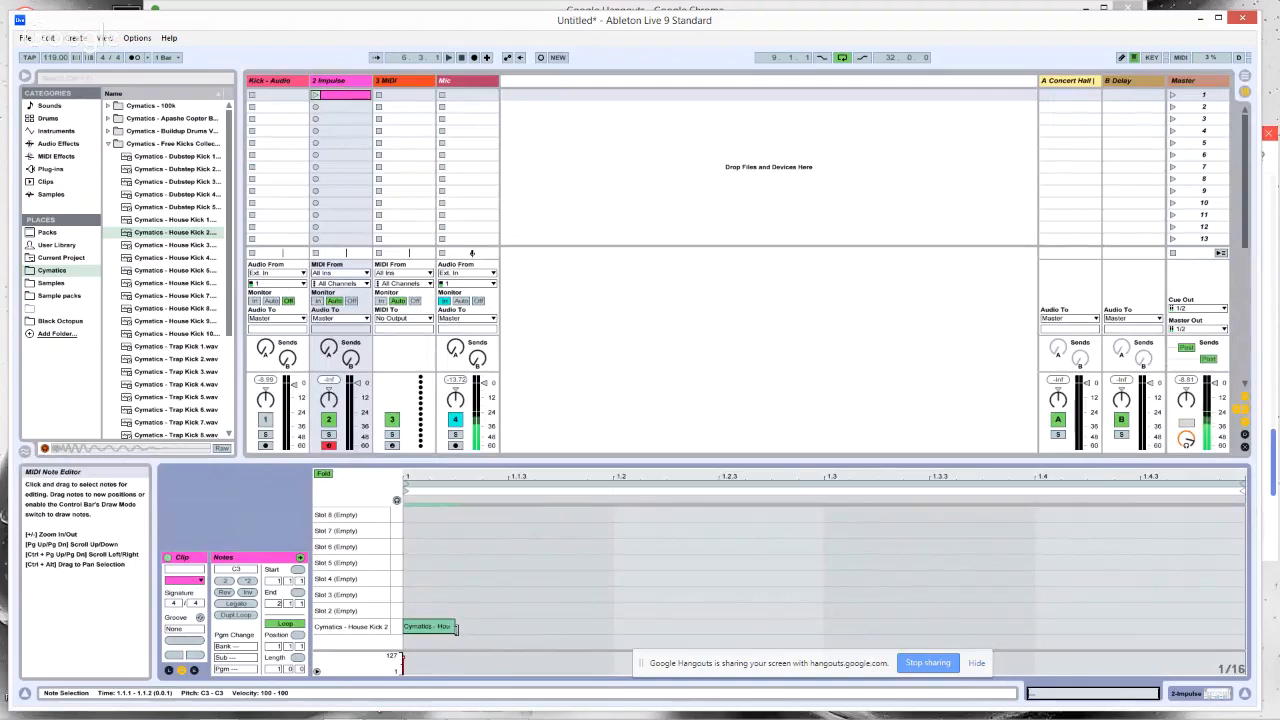
drag(456, 628, 605, 627)
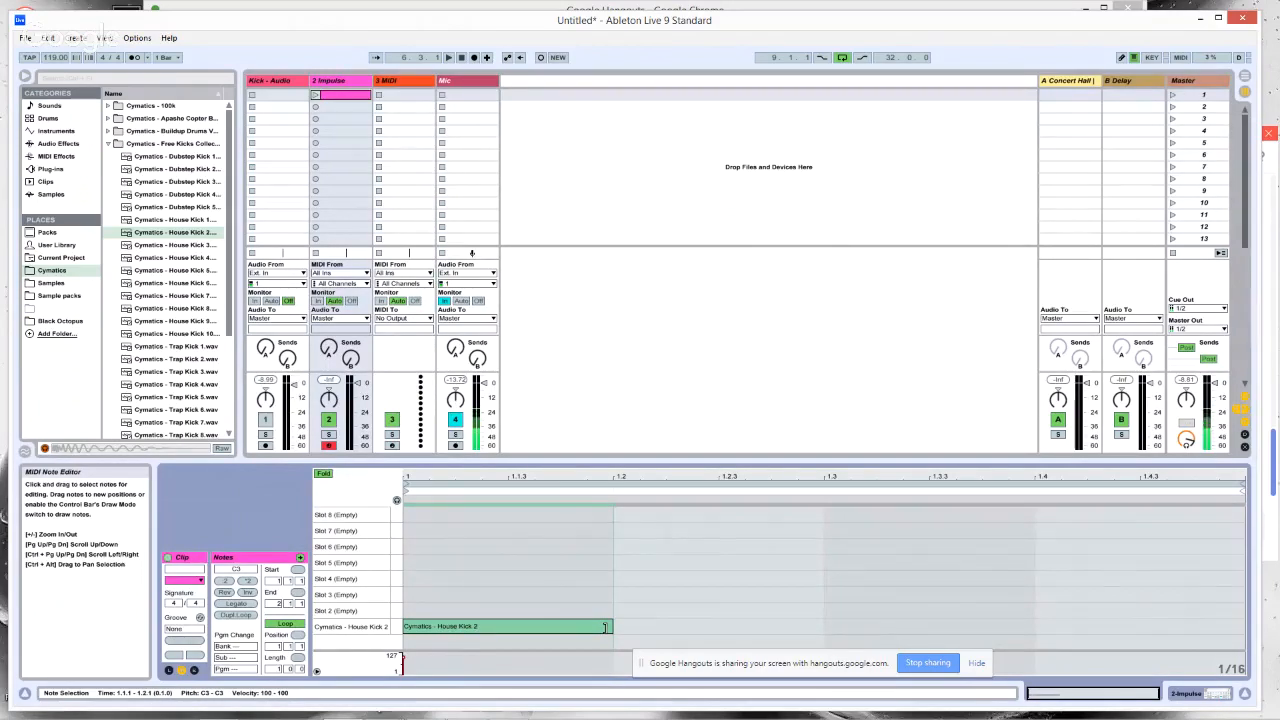
key(ctrl+d)
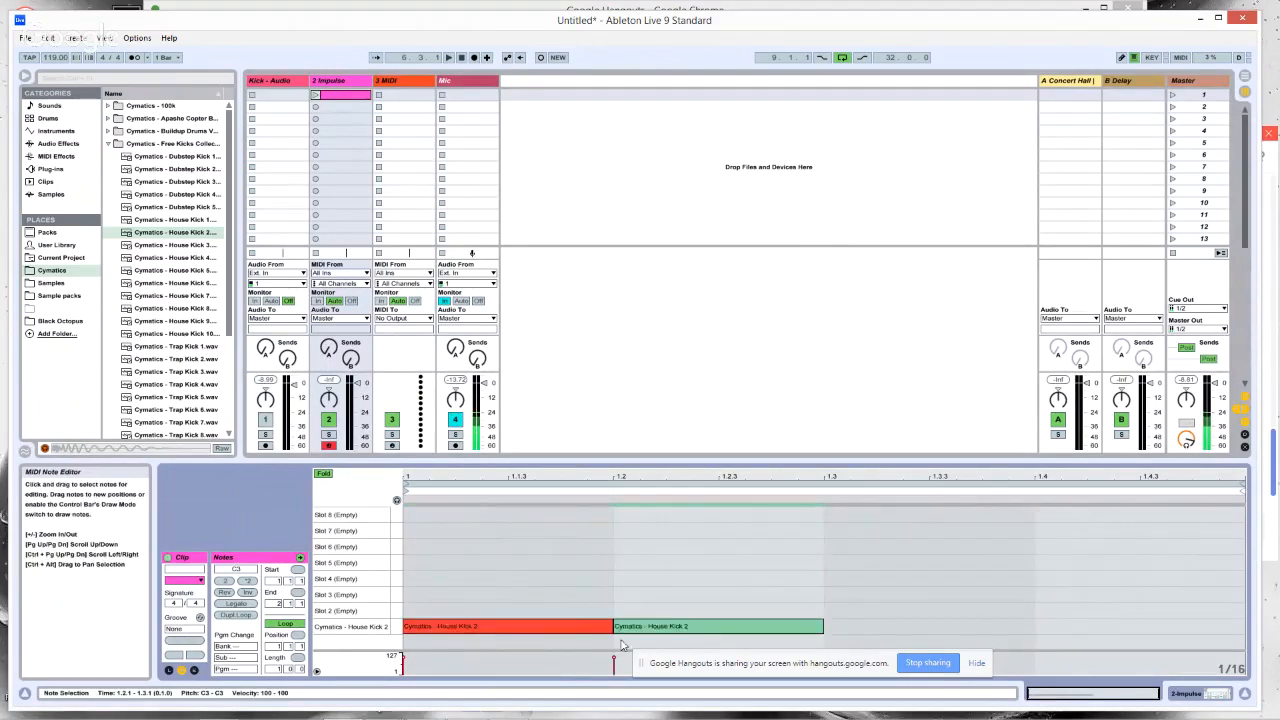
key(ctrl+d)
key(ctrl+d)
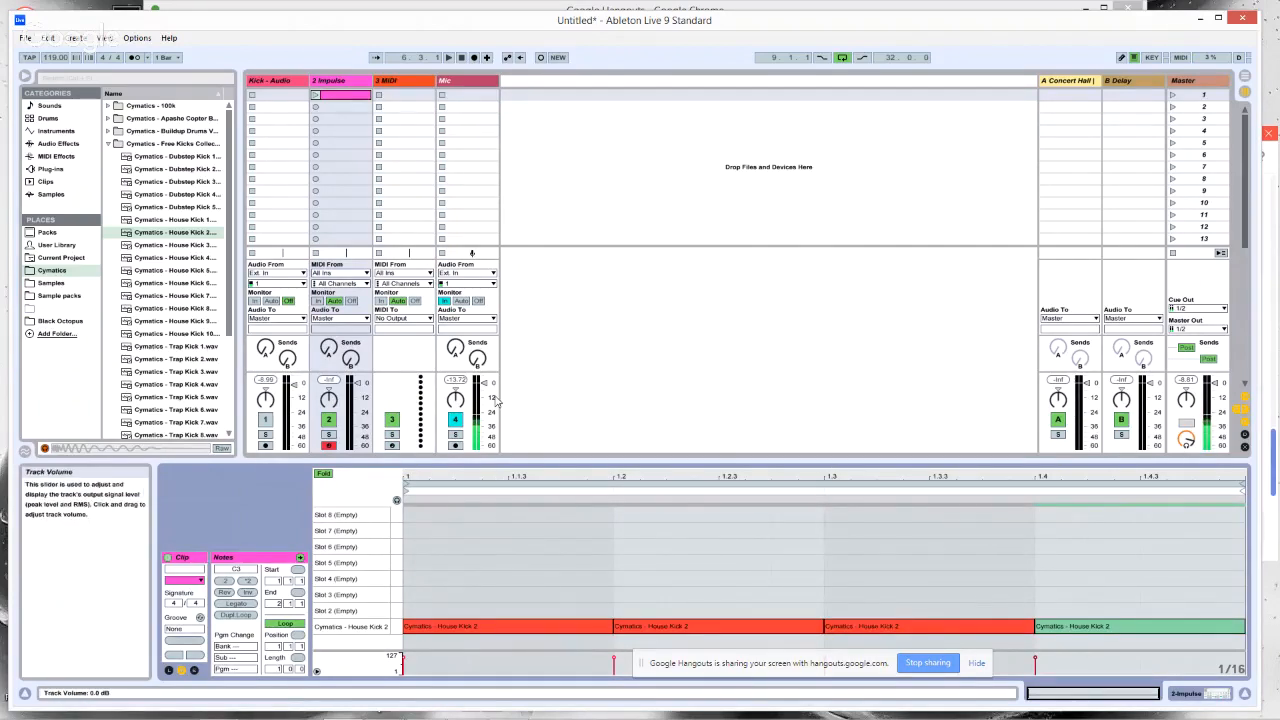
drag(501, 648, 1211, 581)
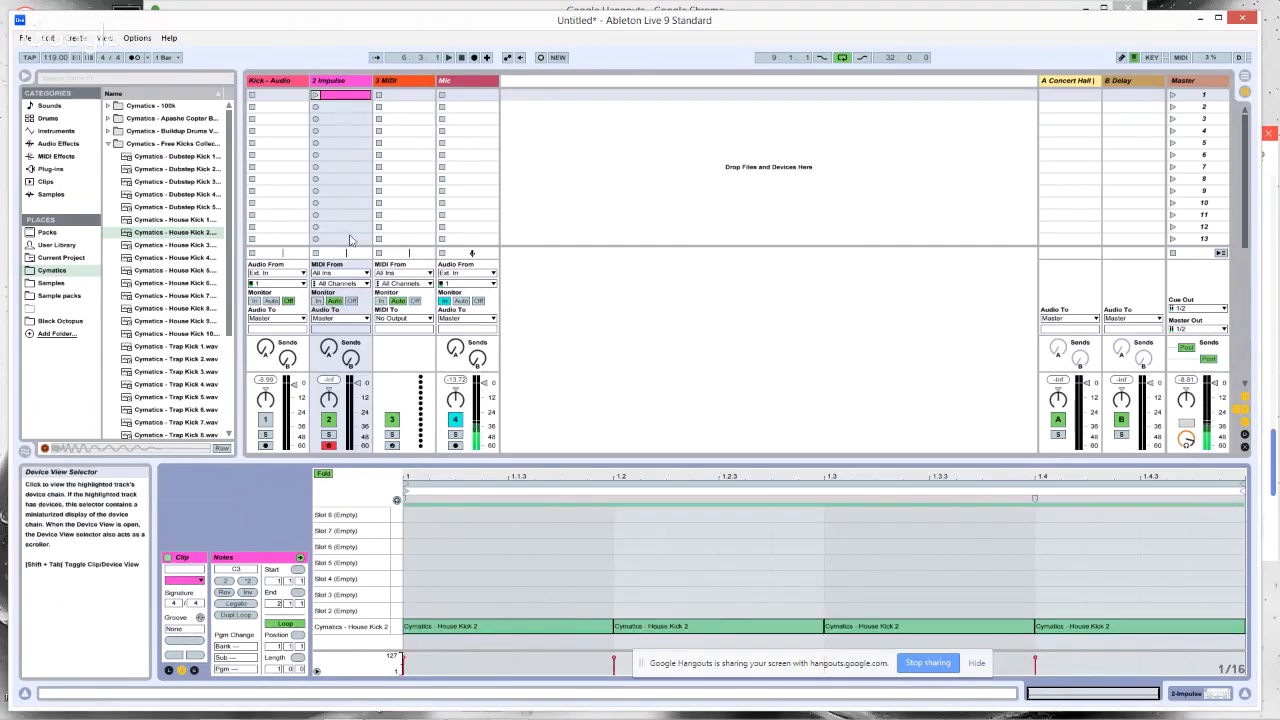
- Launch the Impulse MIDI clip and lower Impulse's overall volume to -14.3 dB
click(316, 96)
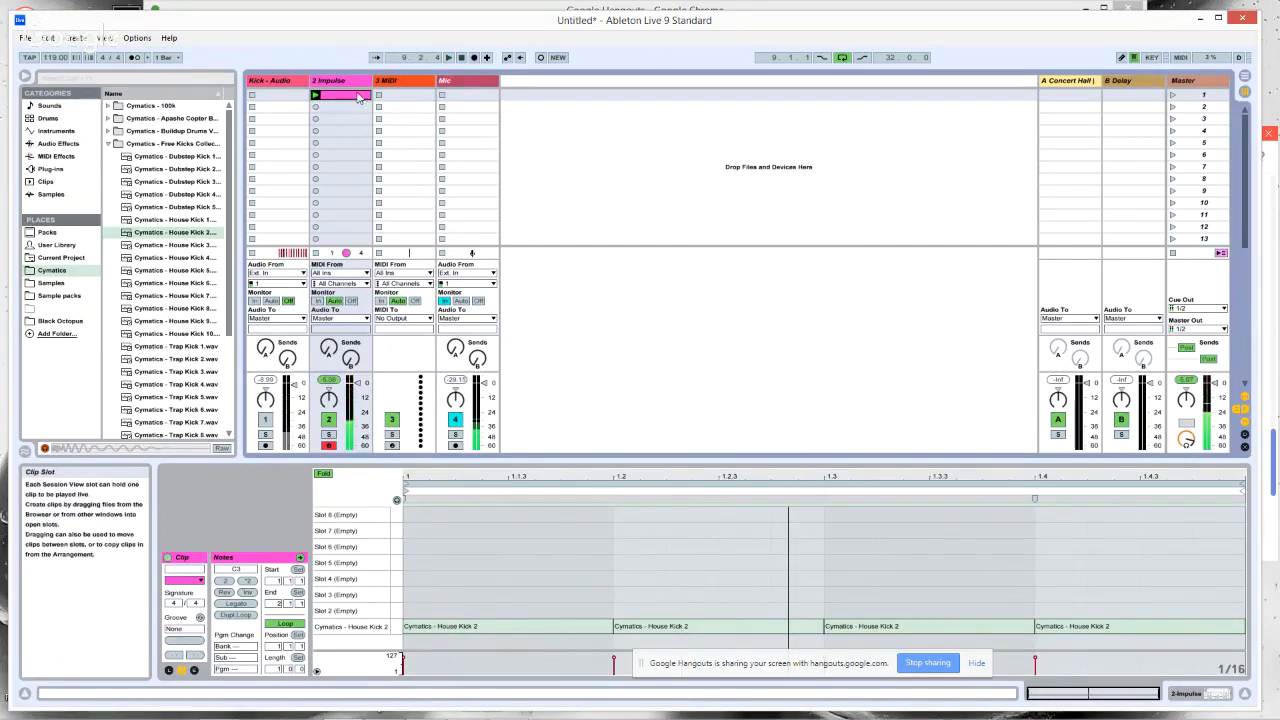
double_click(352, 82)
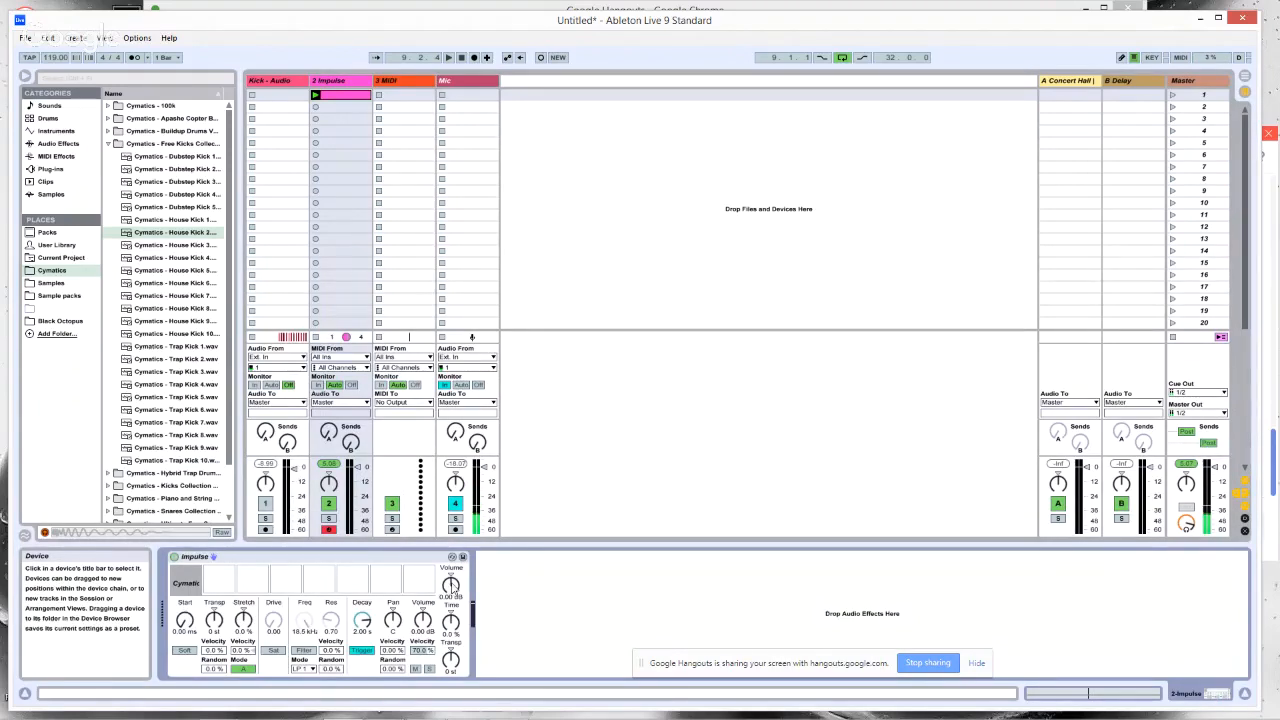
drag(451, 585, 451, 605)
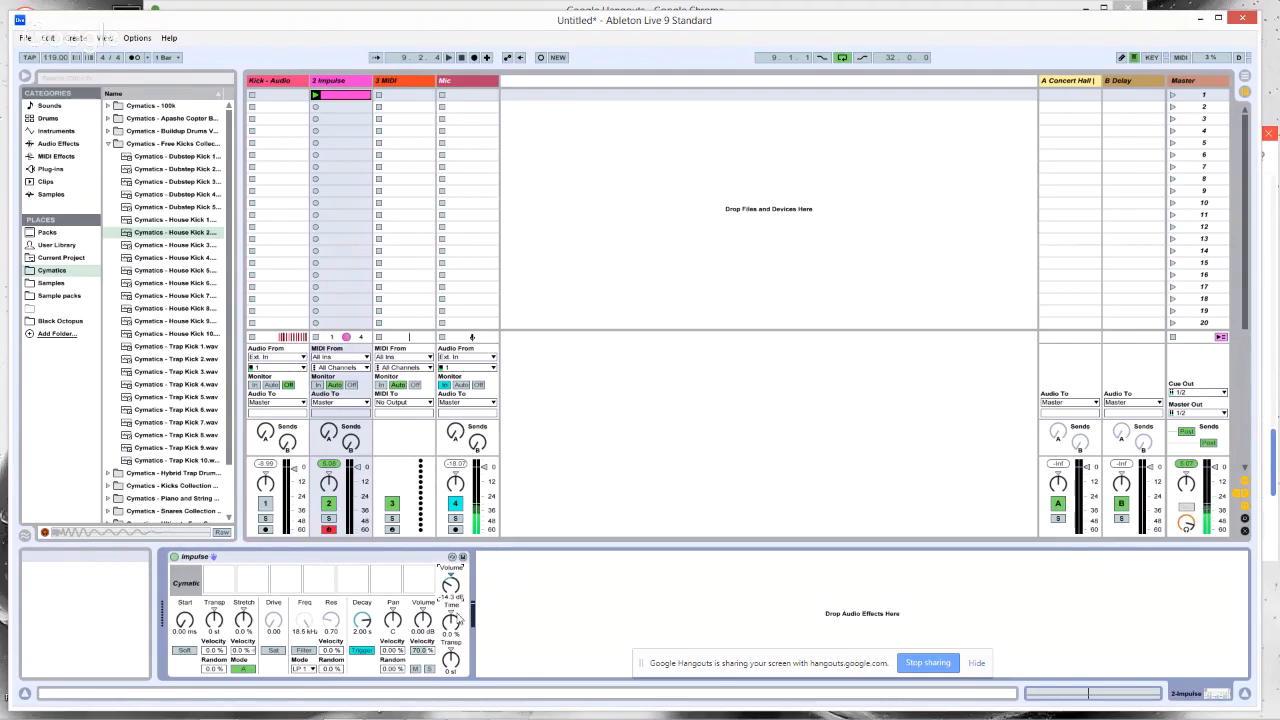
- Compare the kick in Gate and Trigger modes, leave the envelope on Gate, and toggle the slot's stretch mode
click(368, 651)
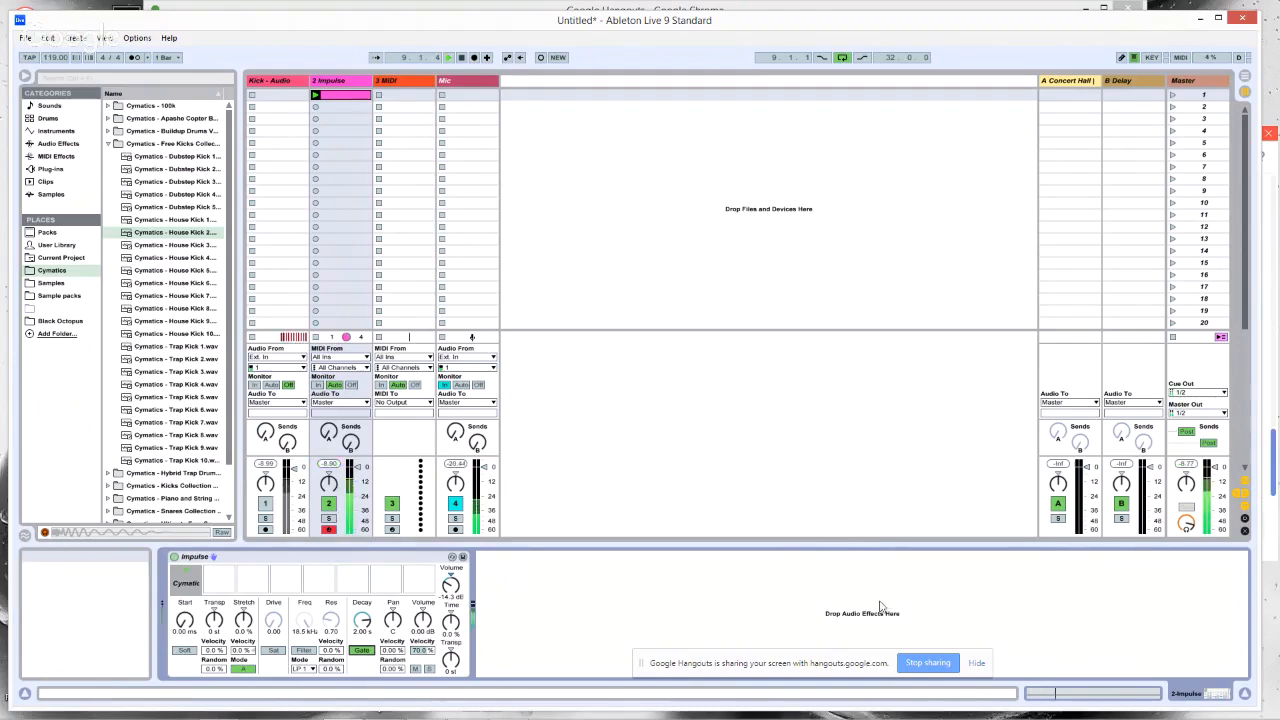
click(361, 650)
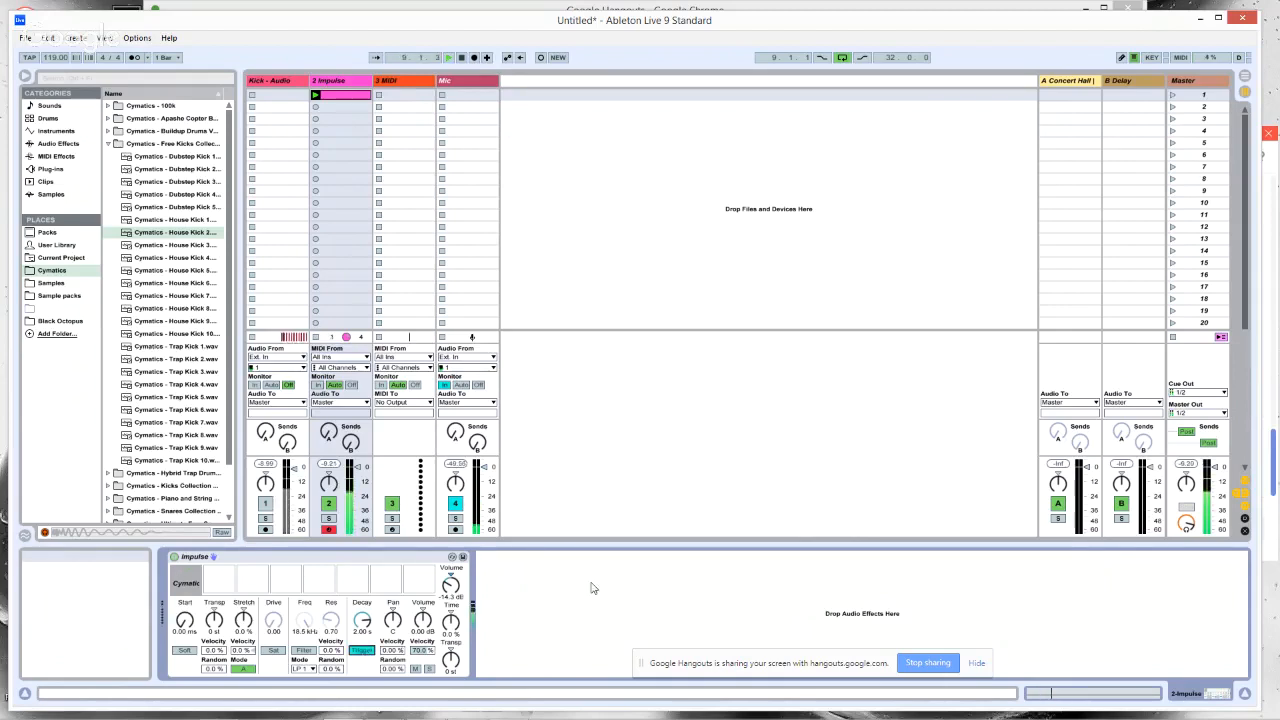
click(367, 652)
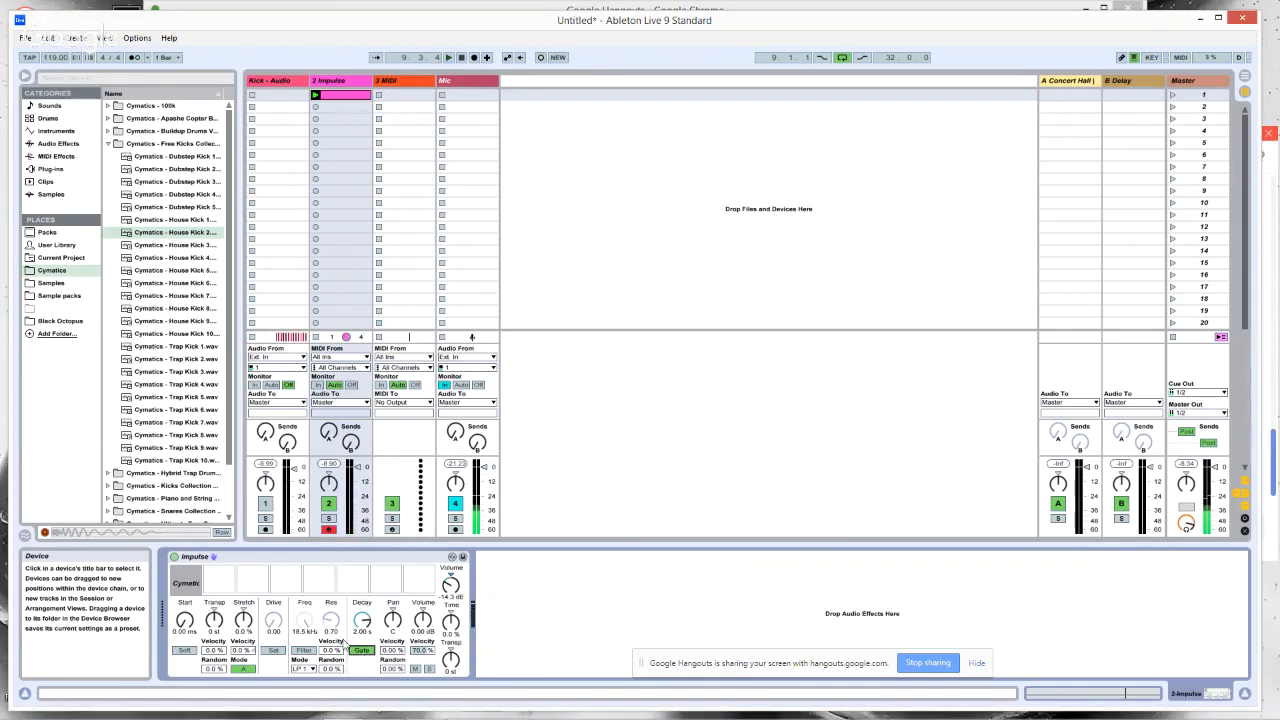
click(245, 669)
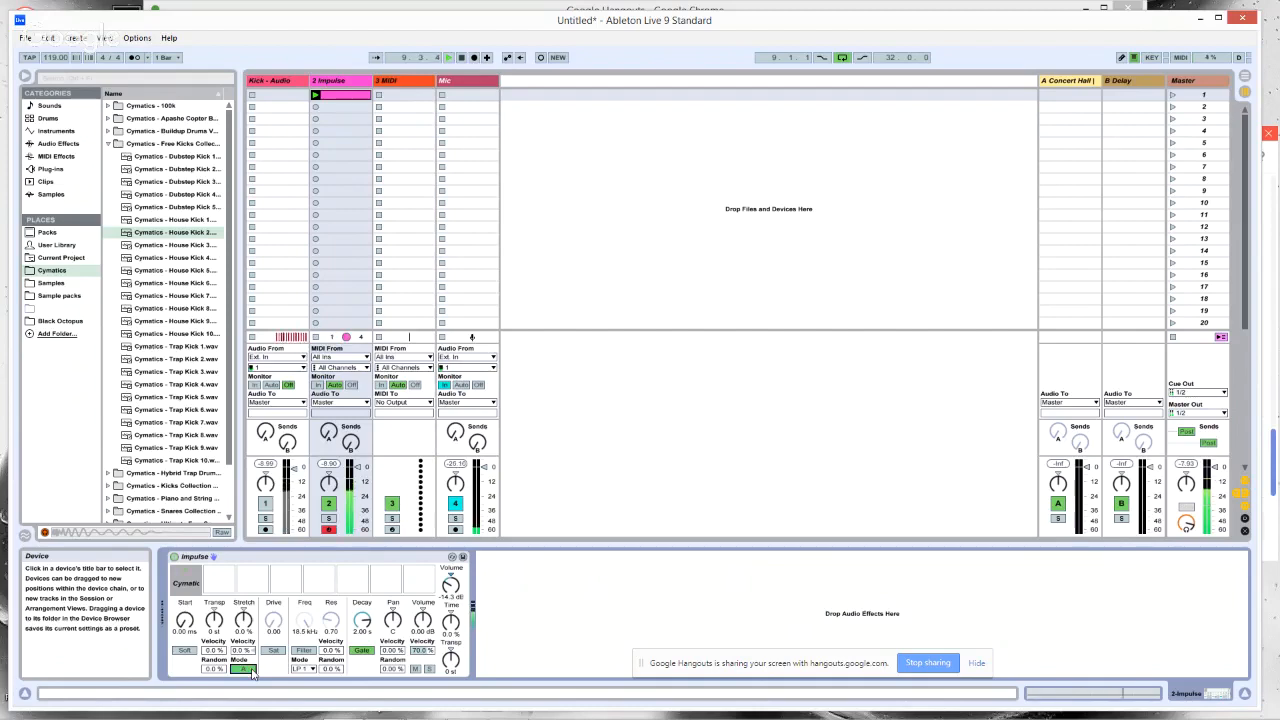
click(249, 670)
click(250, 670)
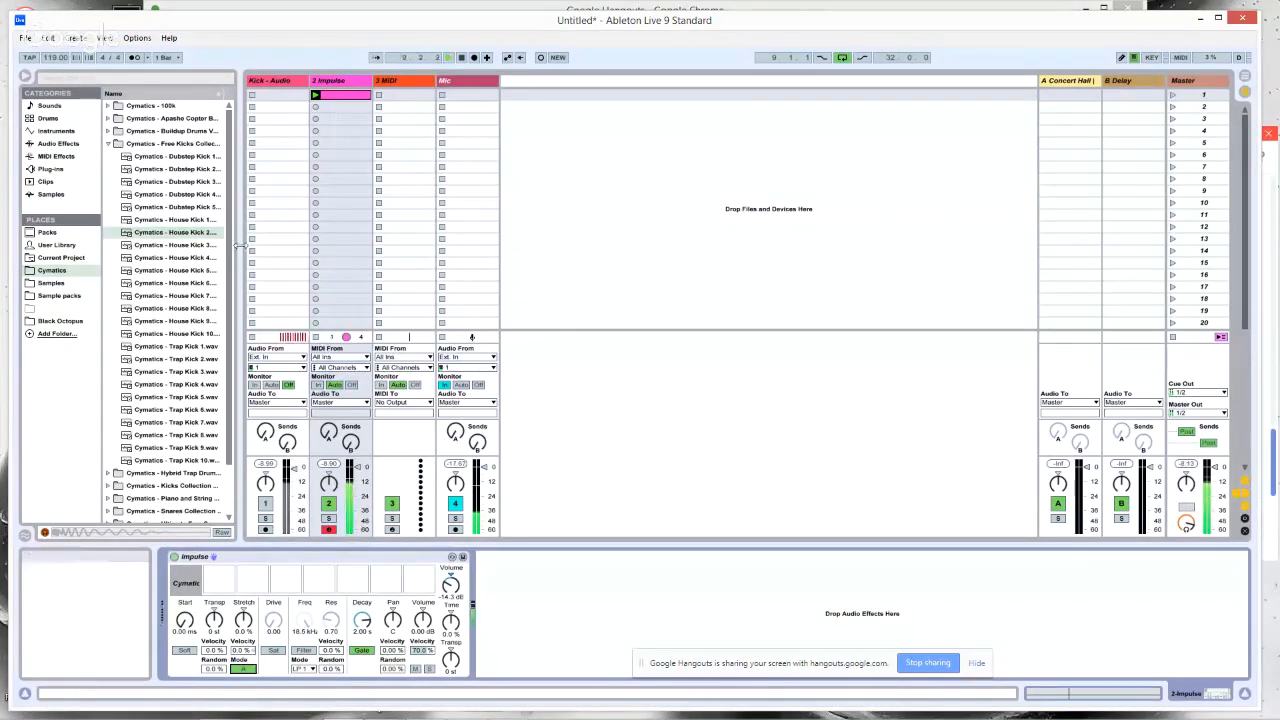
- Load Simpler onto the 3 MIDI track and place the Cymatics House Kick 2 sample in it
click(406, 83)
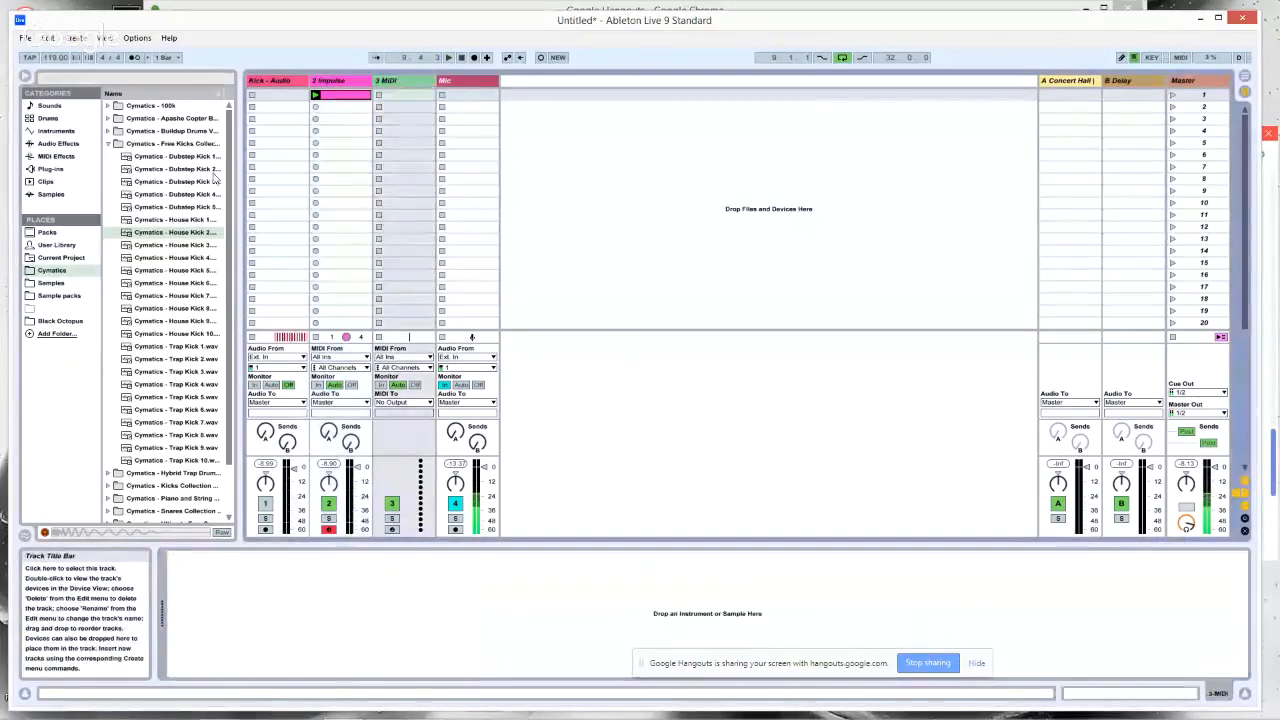
click(56, 131)
drag(118, 158, 406, 84)
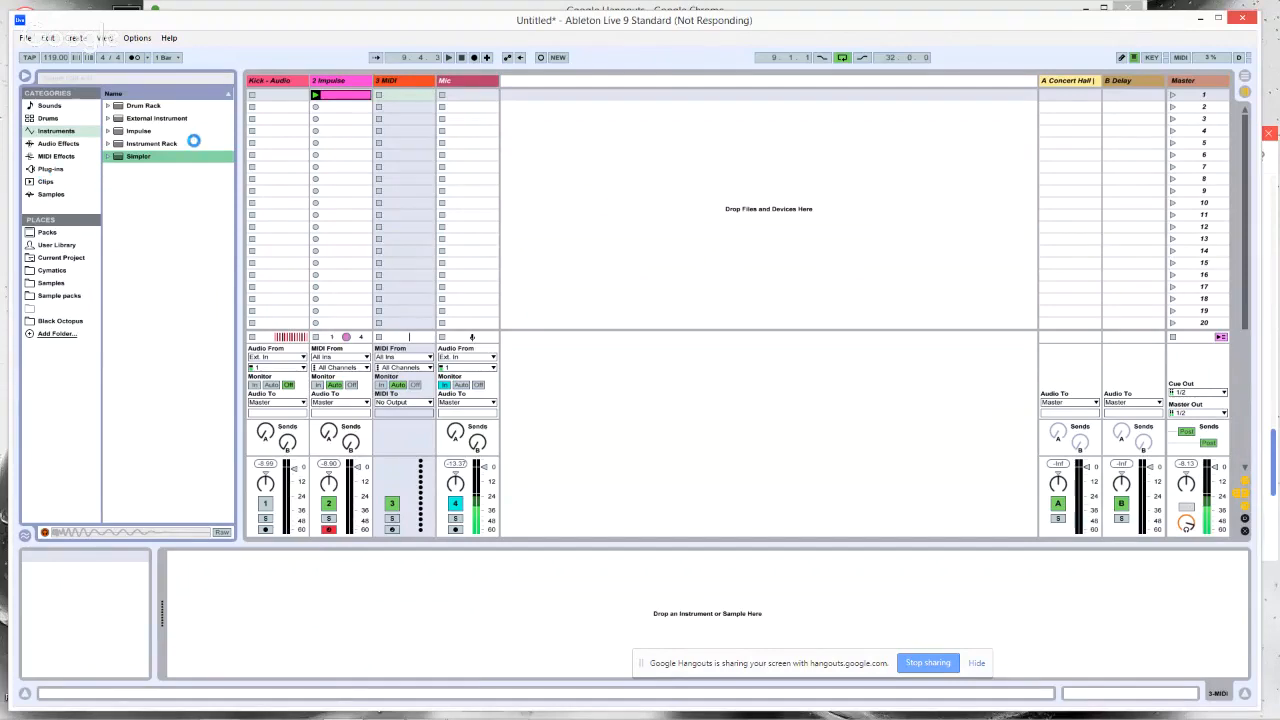
click(51, 169)
click(52, 270)
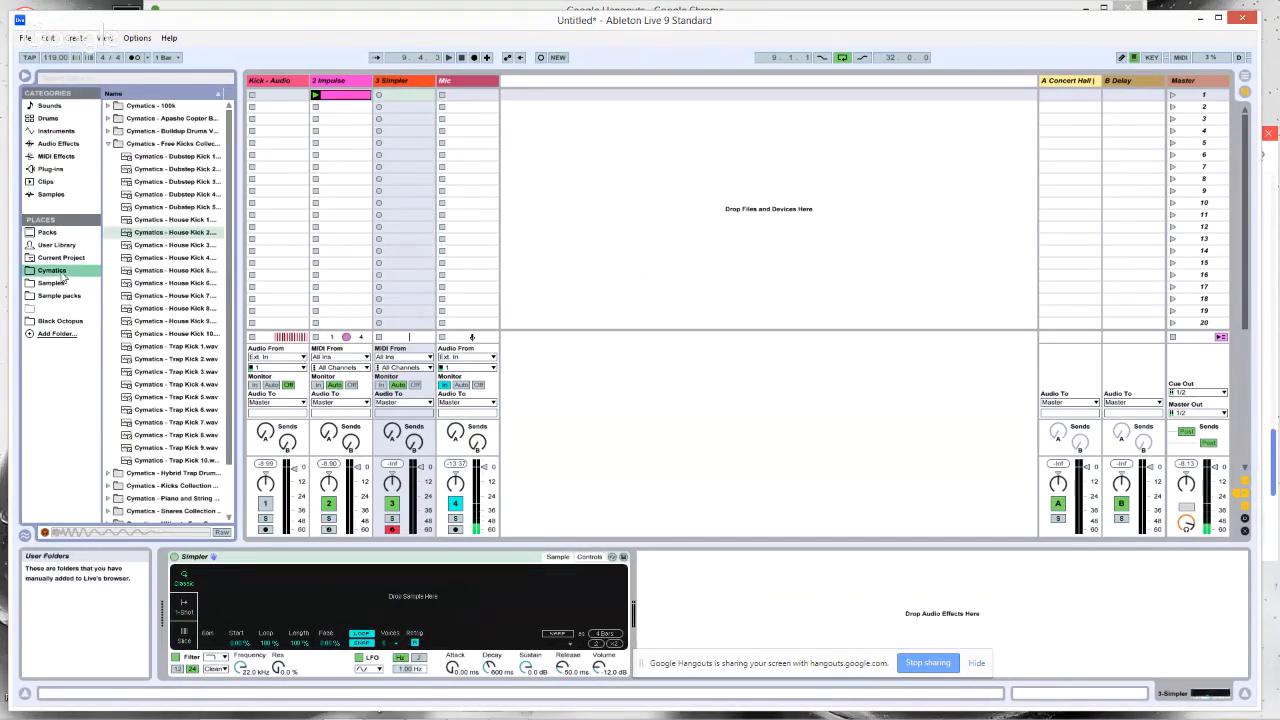
drag(176, 232, 390, 597)
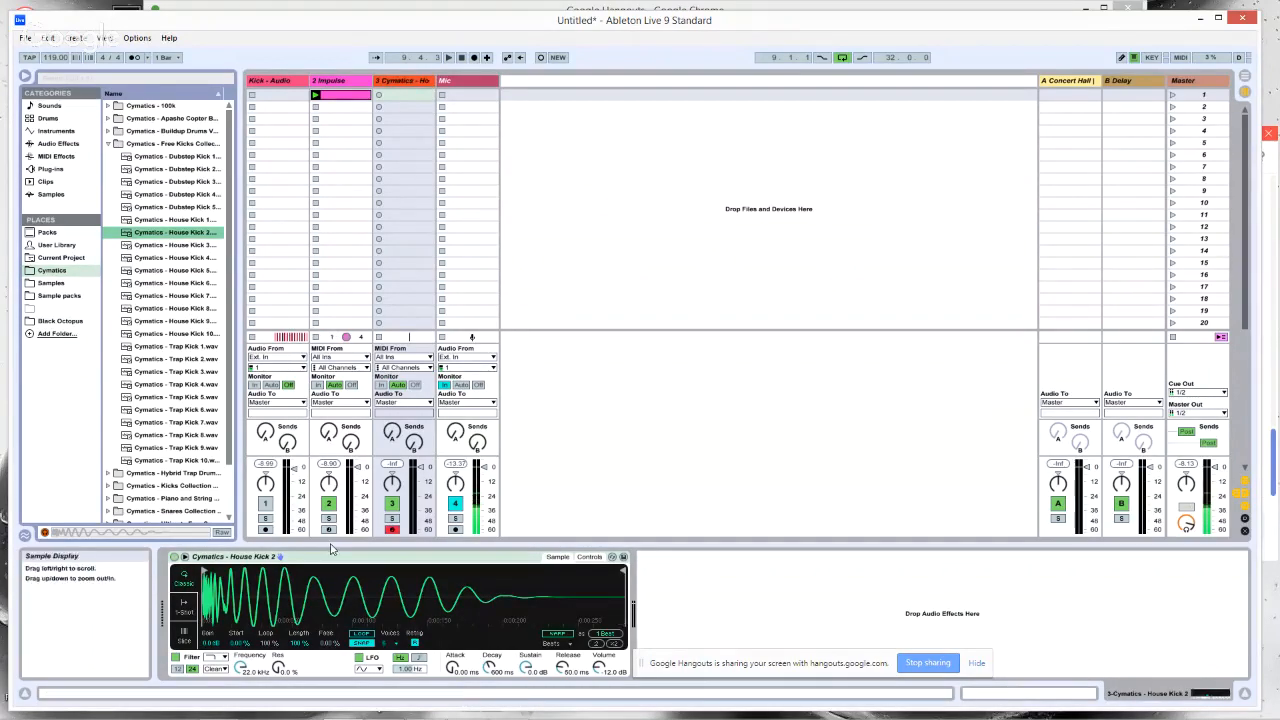
- Mute the Impulse track and create a MIDI clip in the Simpler track's first slot with a sixteenth-note C3 at 1.1.1
click(340, 81)
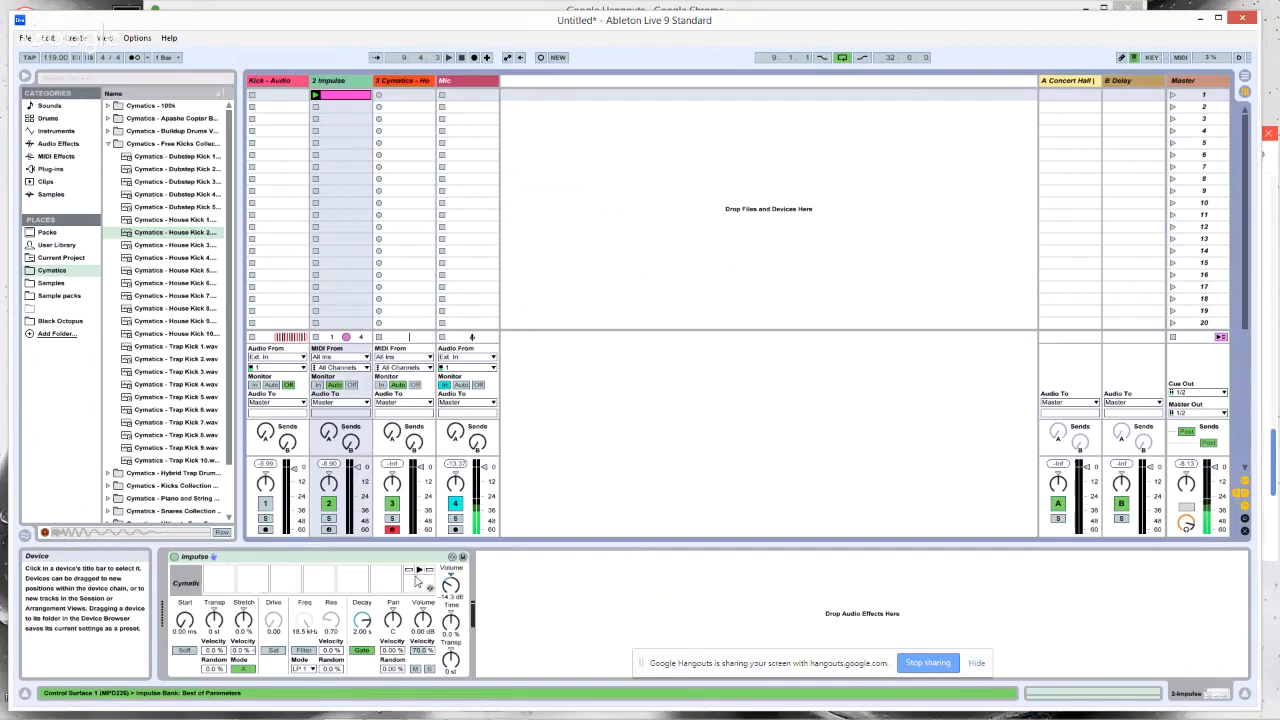
click(329, 503)
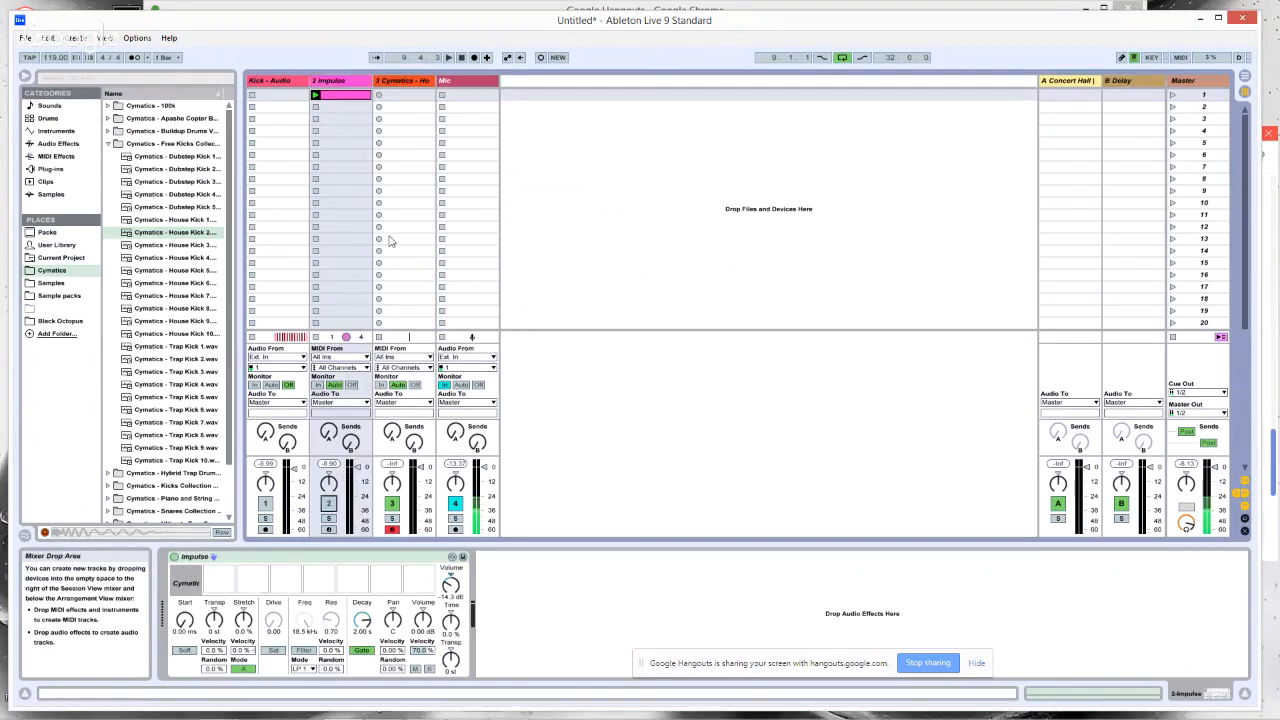
double_click(406, 94)
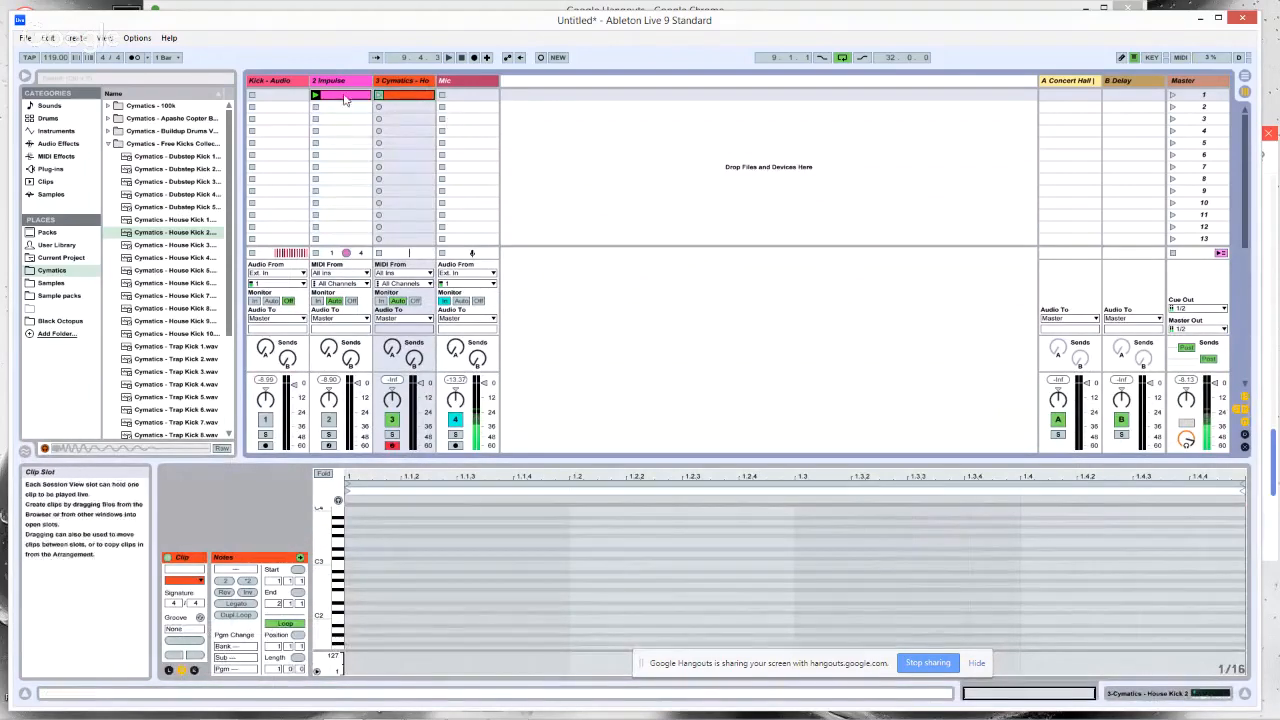
double_click(350, 569)
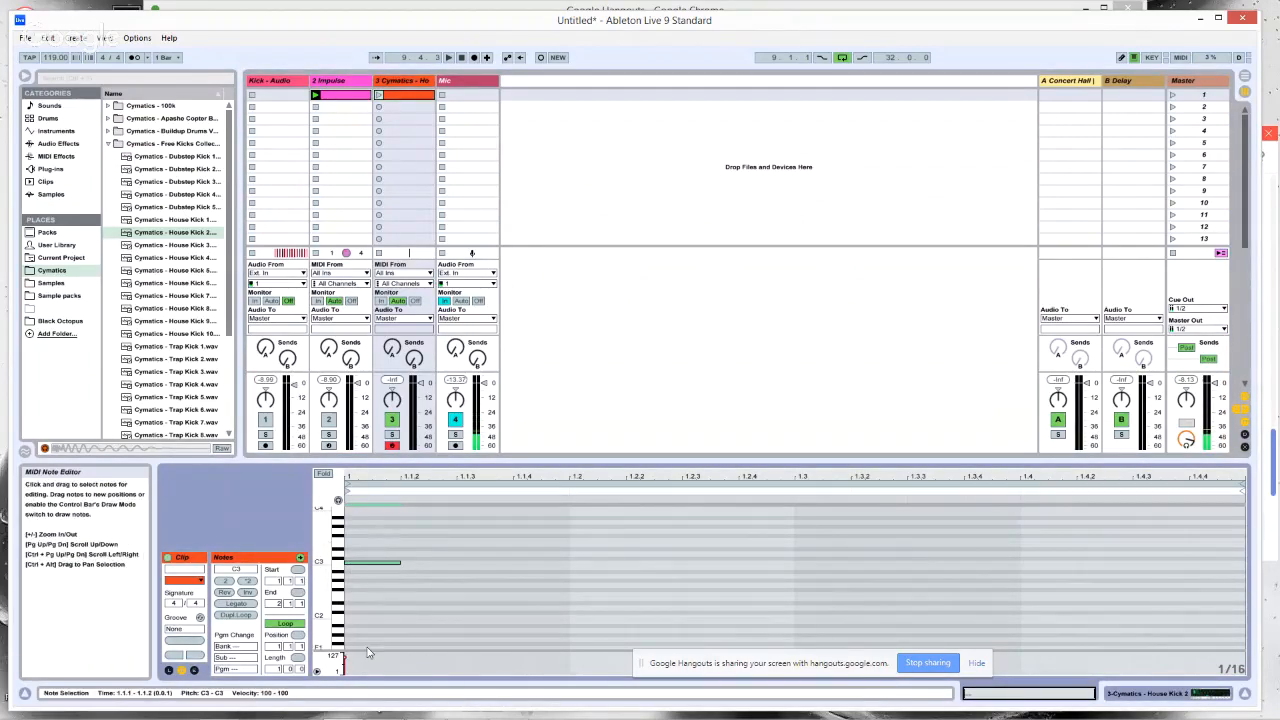
key(ctrl+d)
key(ctrl+d)
key(ctrl+d)
key(ctrl+d)
key(ctrl+d)
key(ctrl+d)
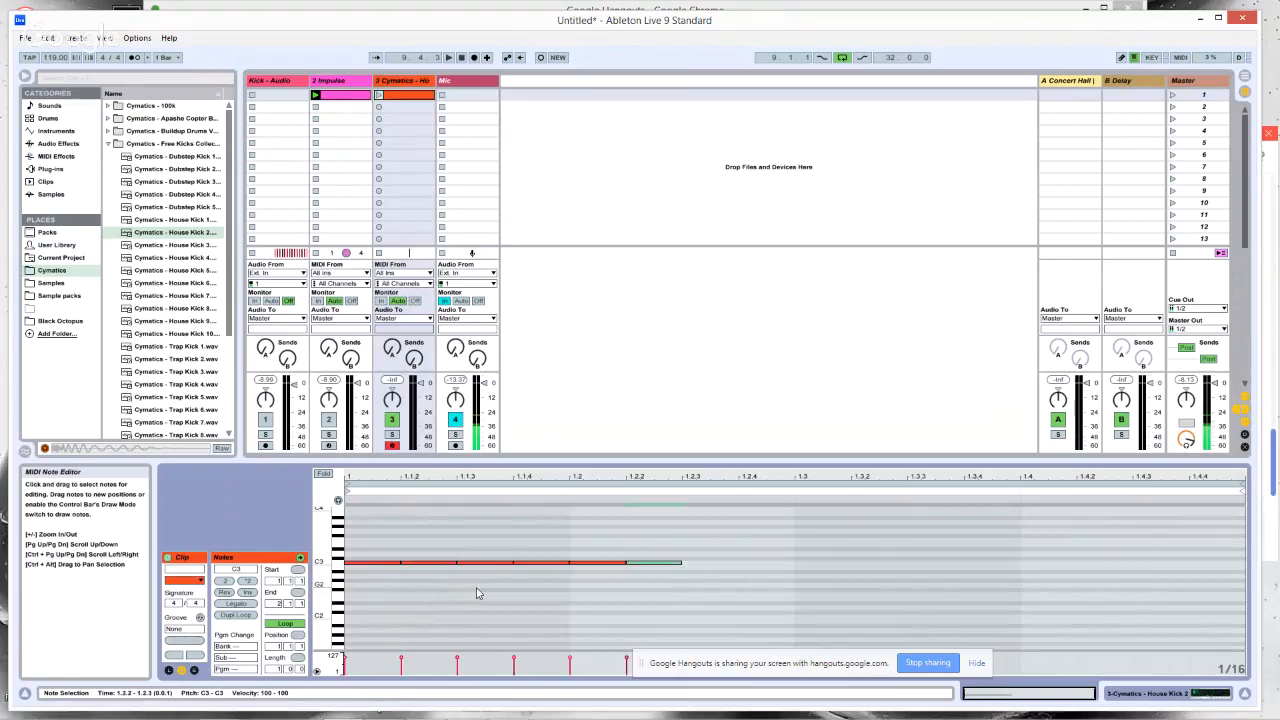
click(425, 546)
drag(425, 546, 908, 647)
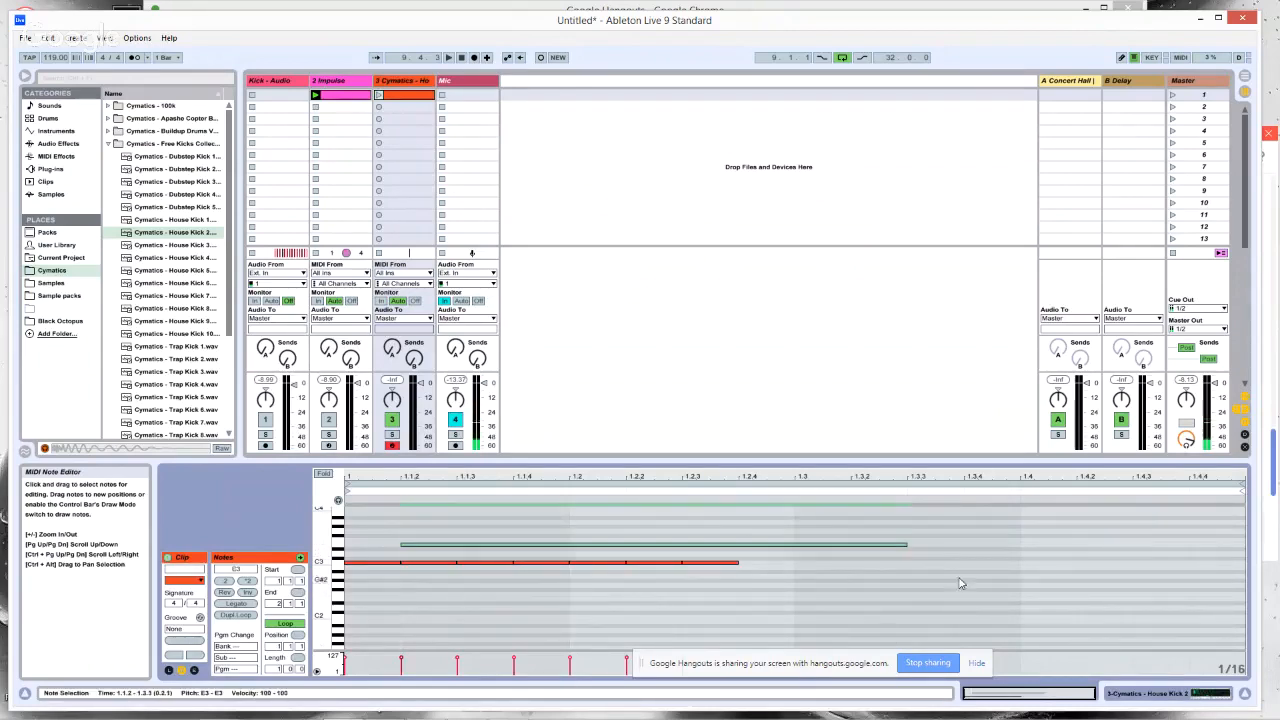
drag(963, 577, 418, 506)
key(Delete)
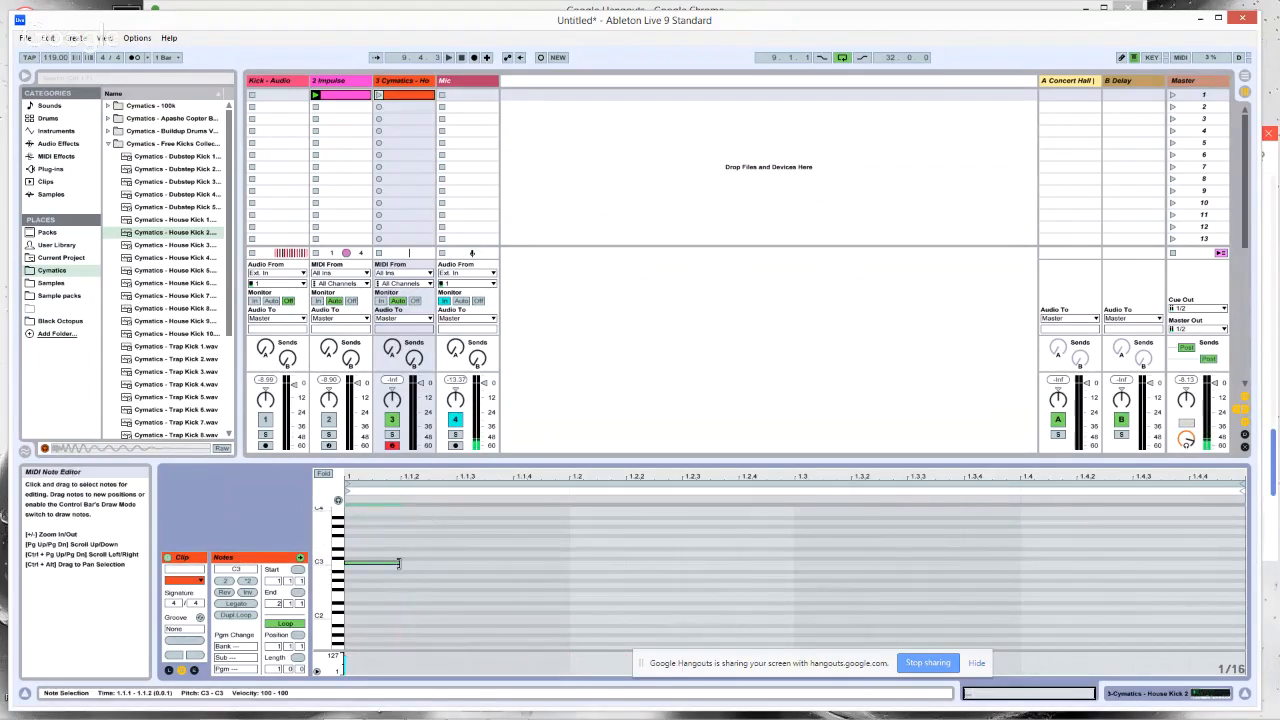
- Lengthen the C3 note to one beat and duplicate it onto beats 2, 3 and 4
drag(400, 562, 553, 557)
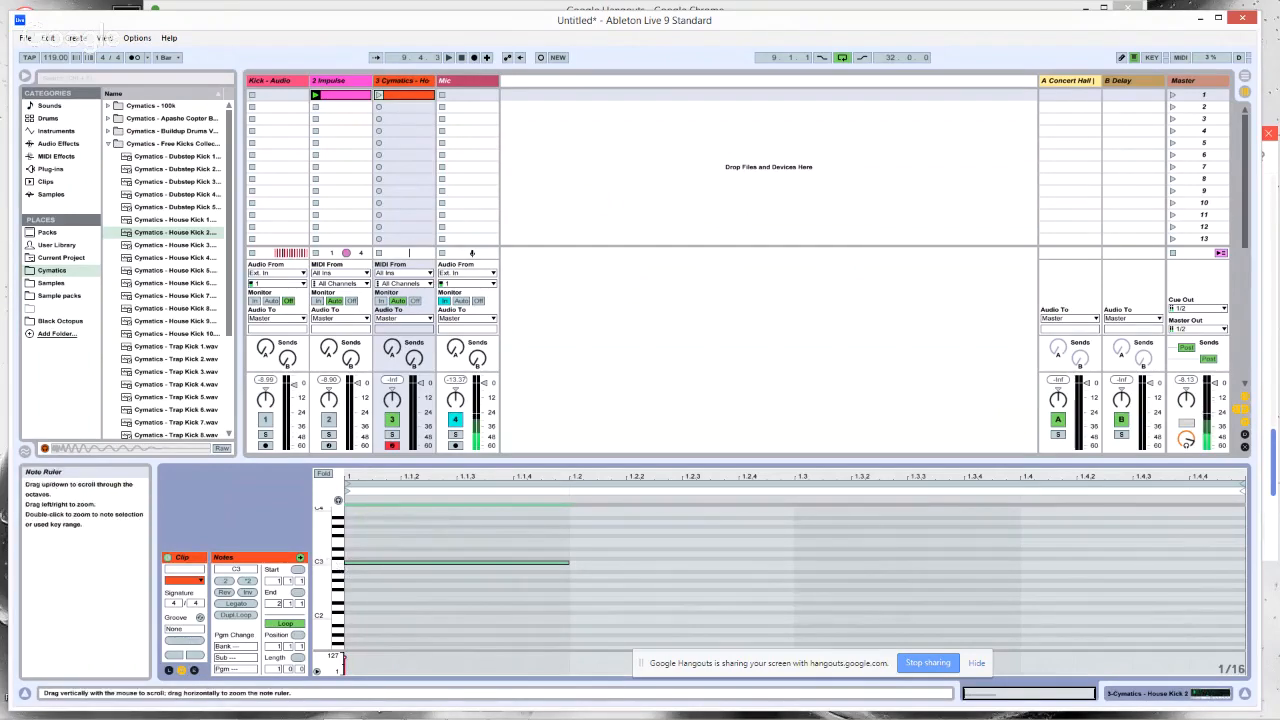
drag(326, 564, 348, 564)
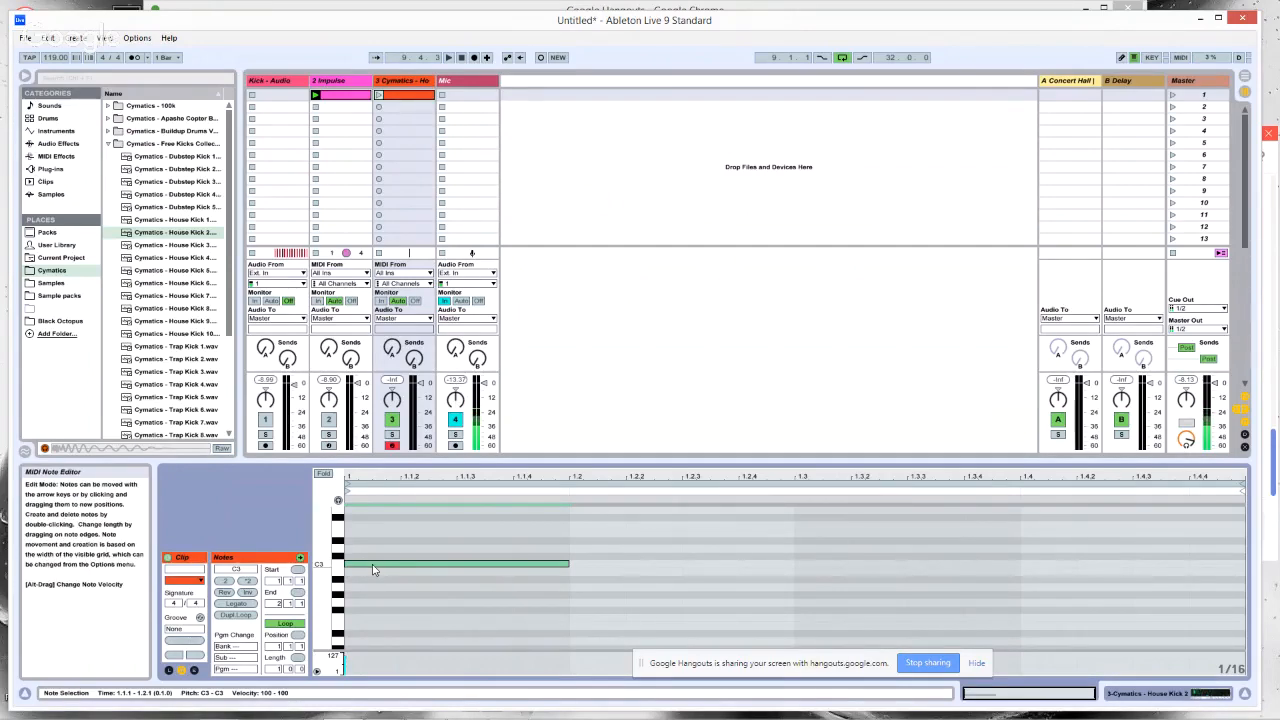
click(472, 562)
key(ctrl+d)
key(ctrl+d)
key(ctrl+d)
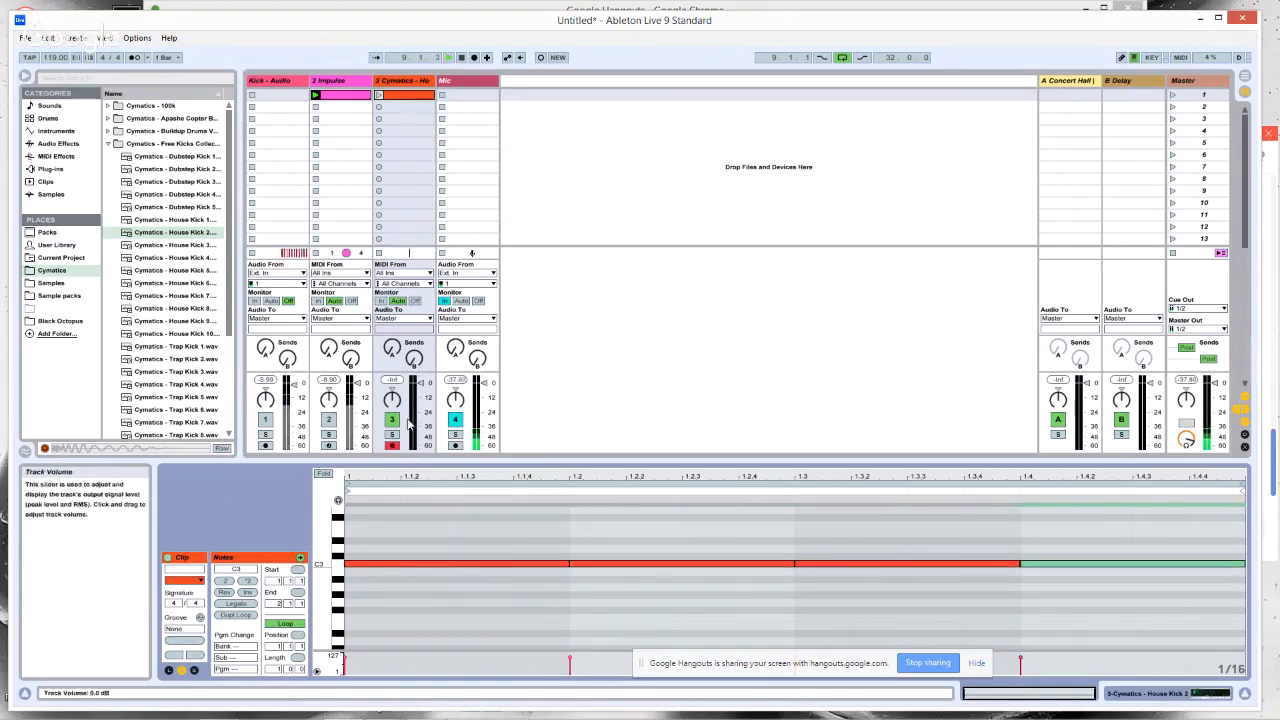
- Launch the Simpler clip and audition its four notes at pitches such as G#1 and A#3, finishing back on C3
click(379, 96)
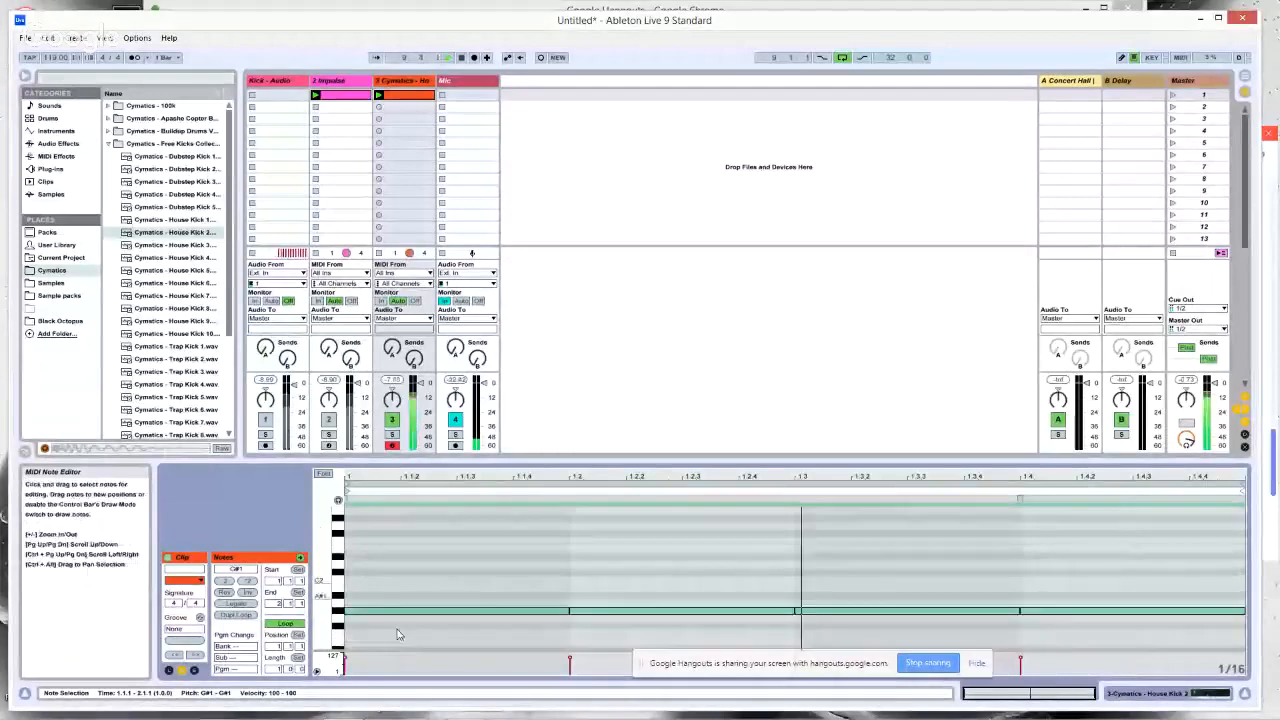
drag(397, 635, 405, 521)
scroll(405, 521, up, 3)
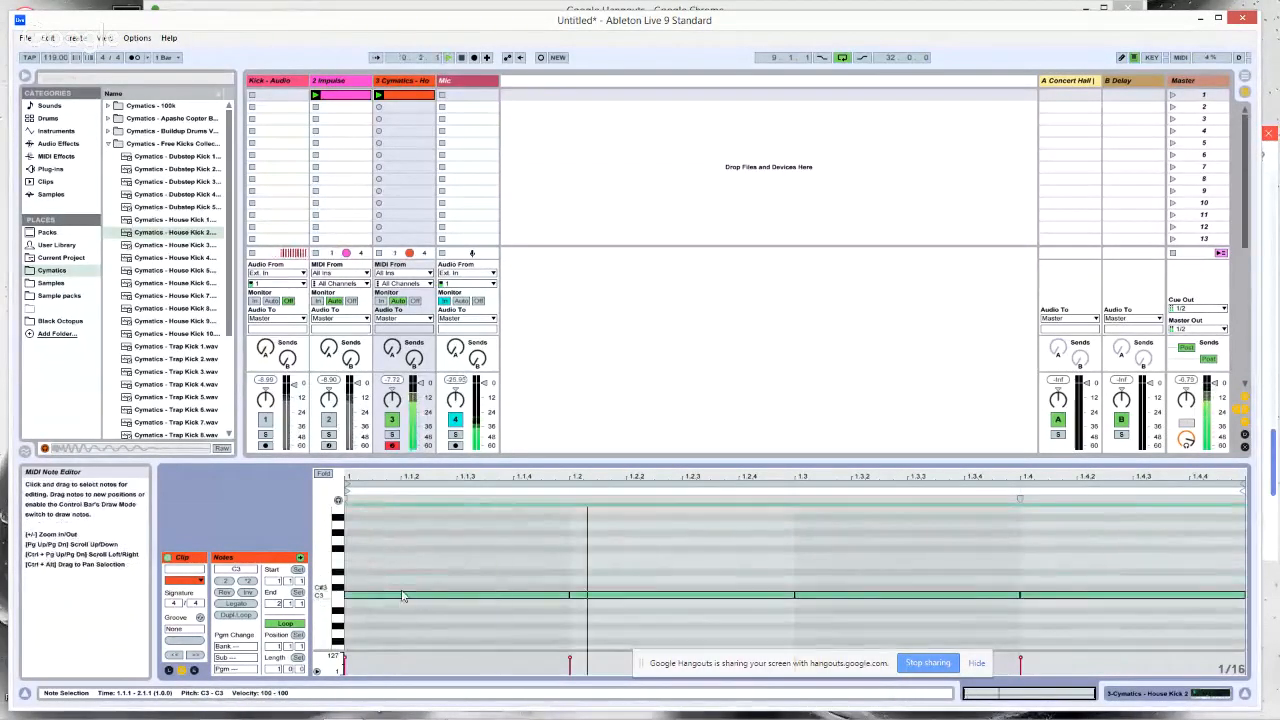
drag(403, 602, 403, 523)
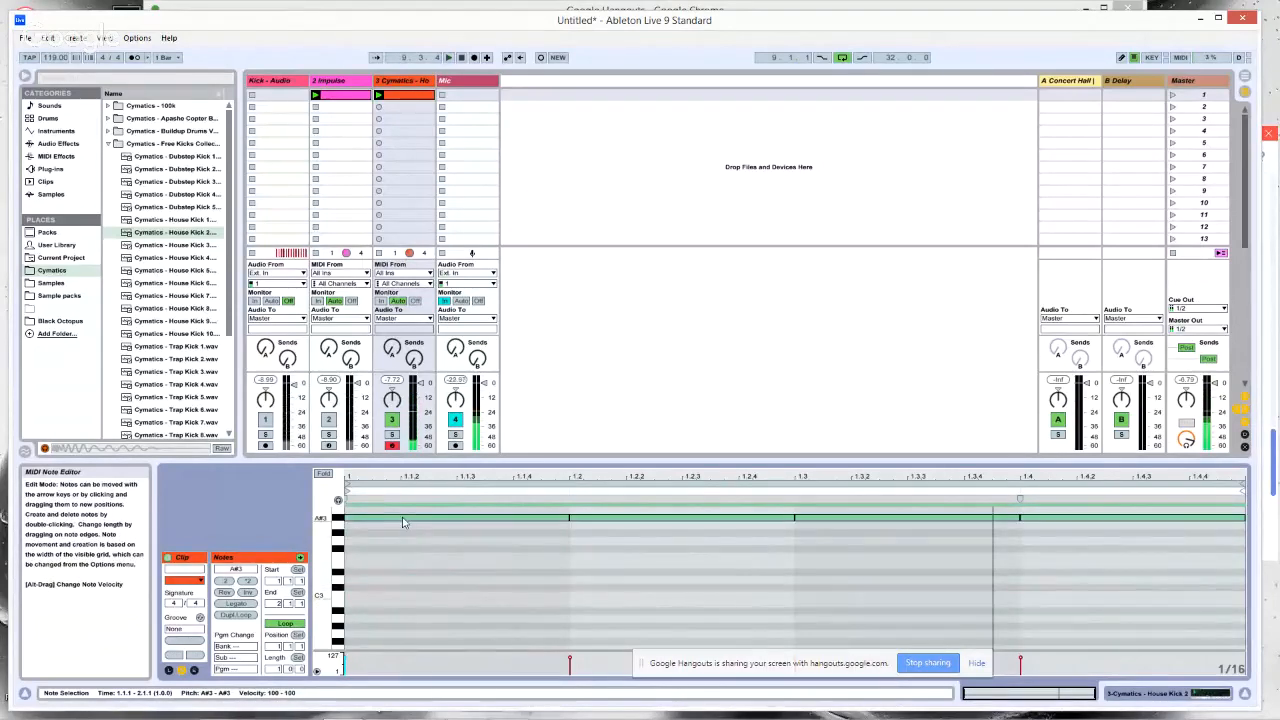
scroll(409, 540, up, 2)
drag(415, 574, 409, 537)
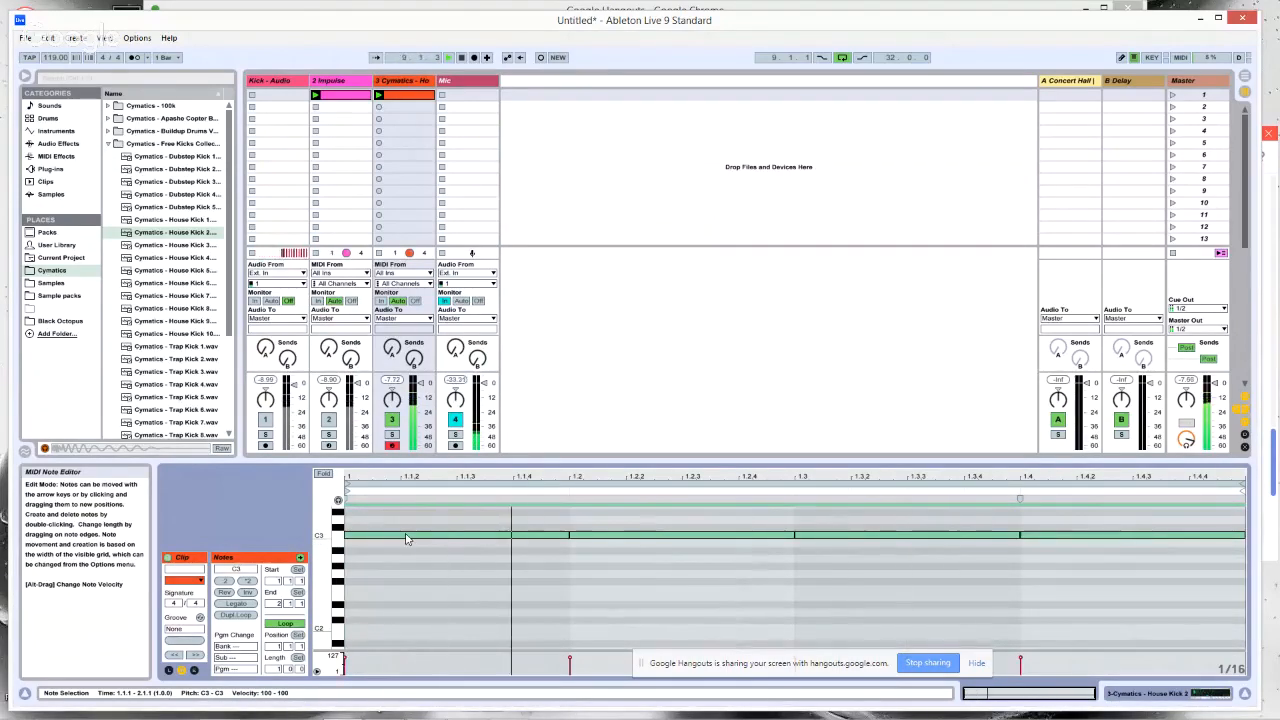
- Mute the Simpler track, reactivate the Impulse track and rename it "Kick - Impulse"
mouse_move(426, 707)
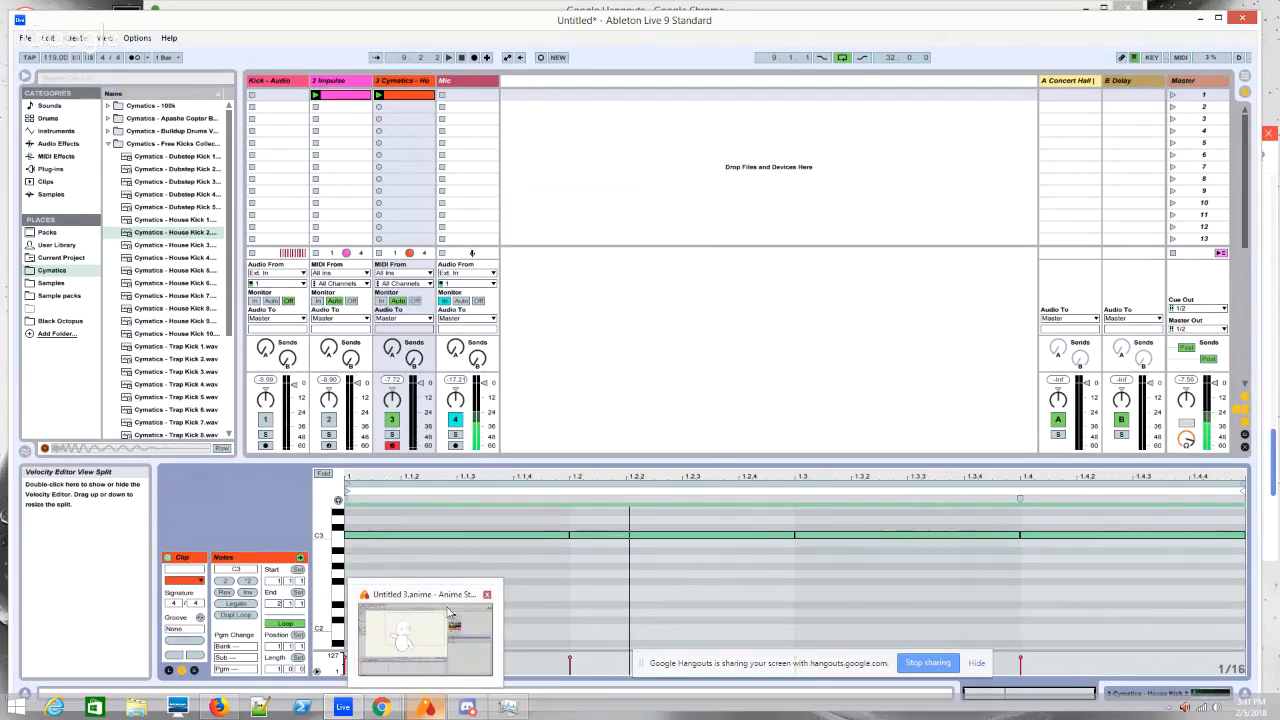
double_click(407, 82)
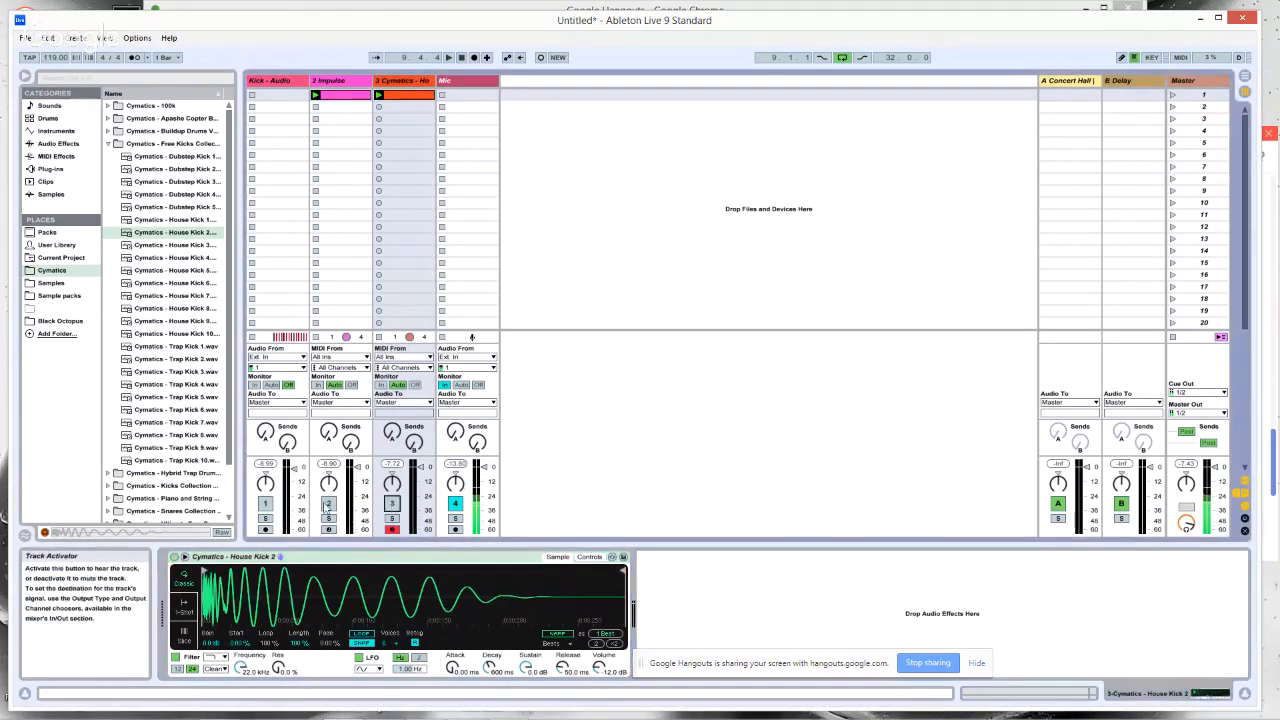
click(333, 82)
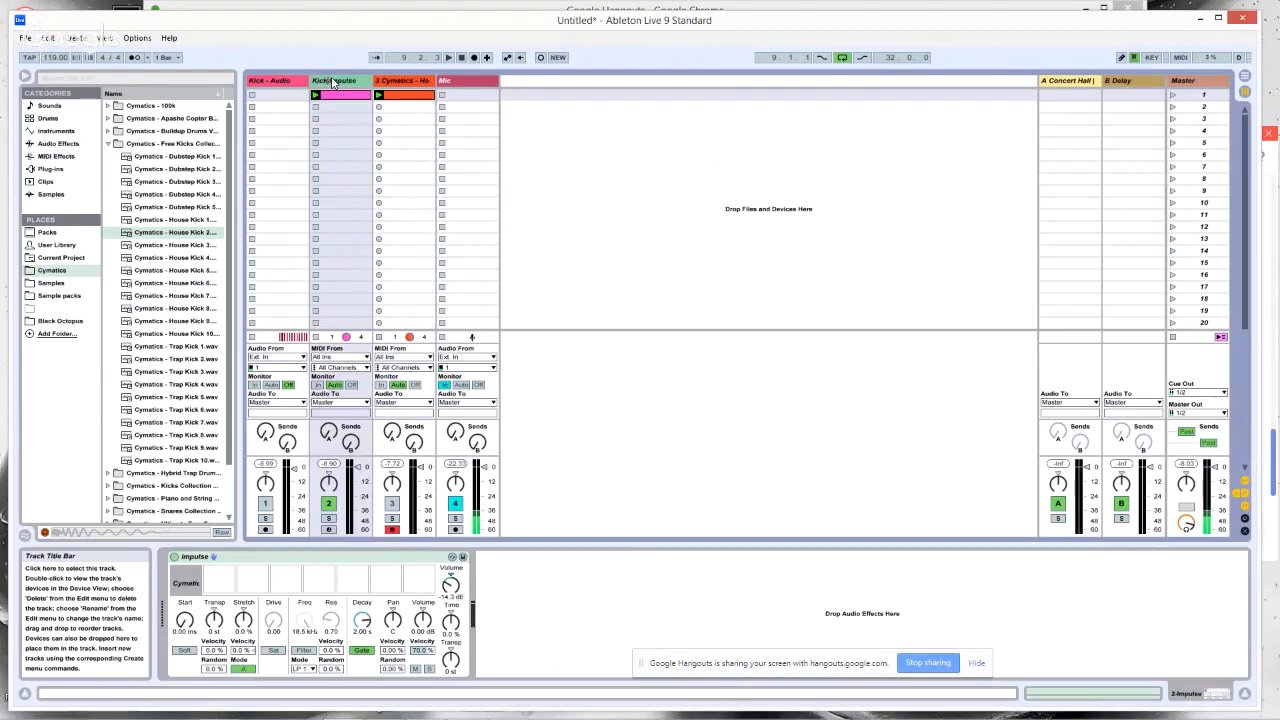
- Rename the Simpler track "Kick - Simpler"
click(425, 84)
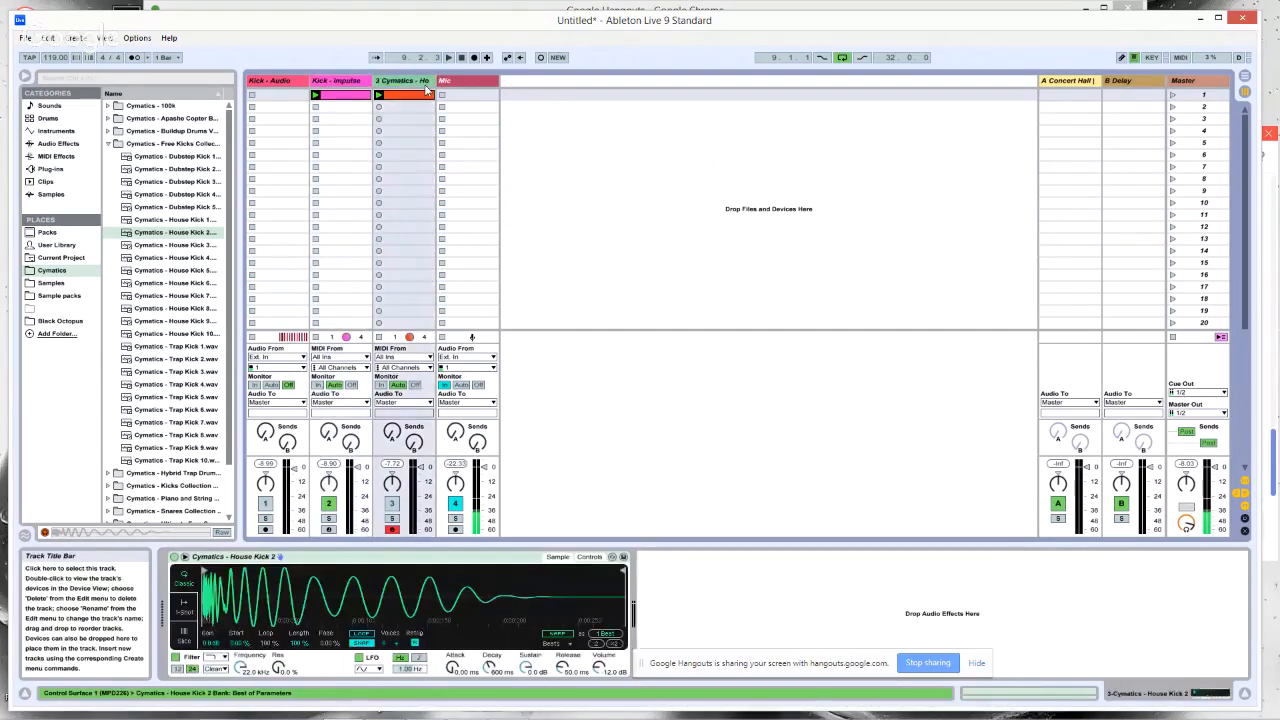
text(Kick)
text( - Sing)
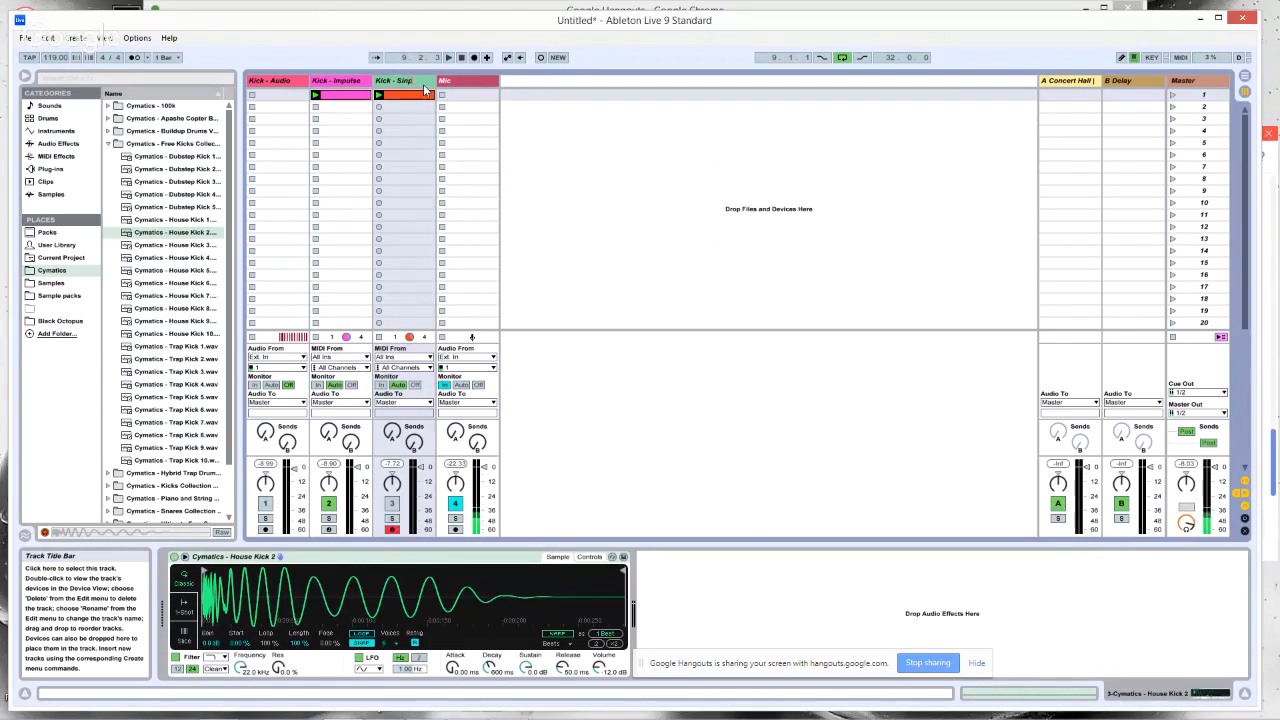
text(ler)
key(Return)
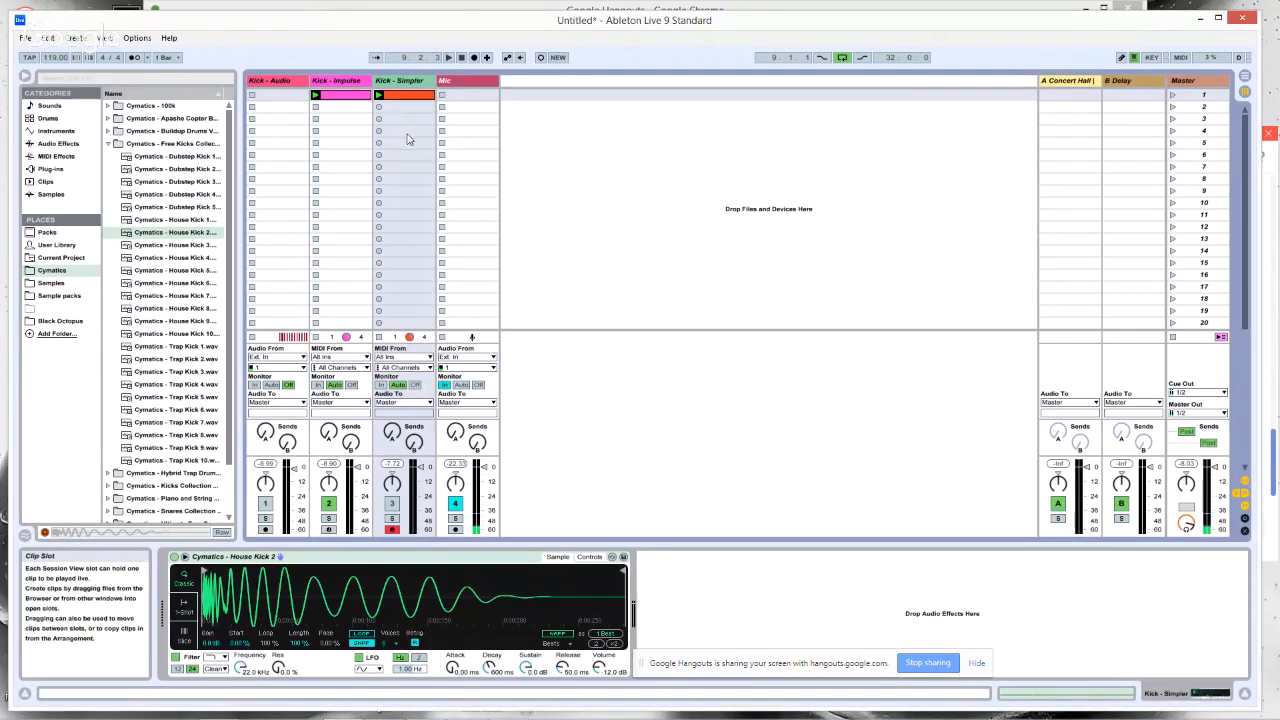
- Copy the Impulse MIDI clip from the Session view to bar 9 of the Kick - Impulse arrangement track and return all tracks to arrangement playback
click(337, 80)
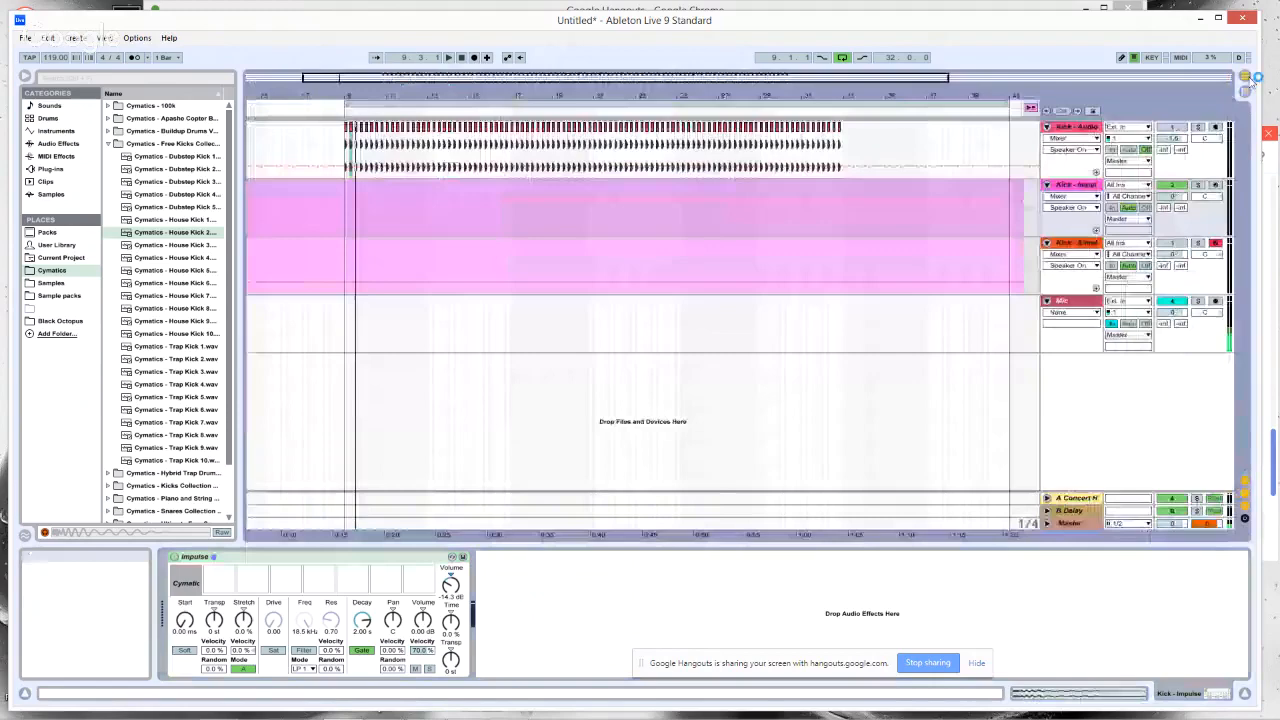
click(1246, 90)
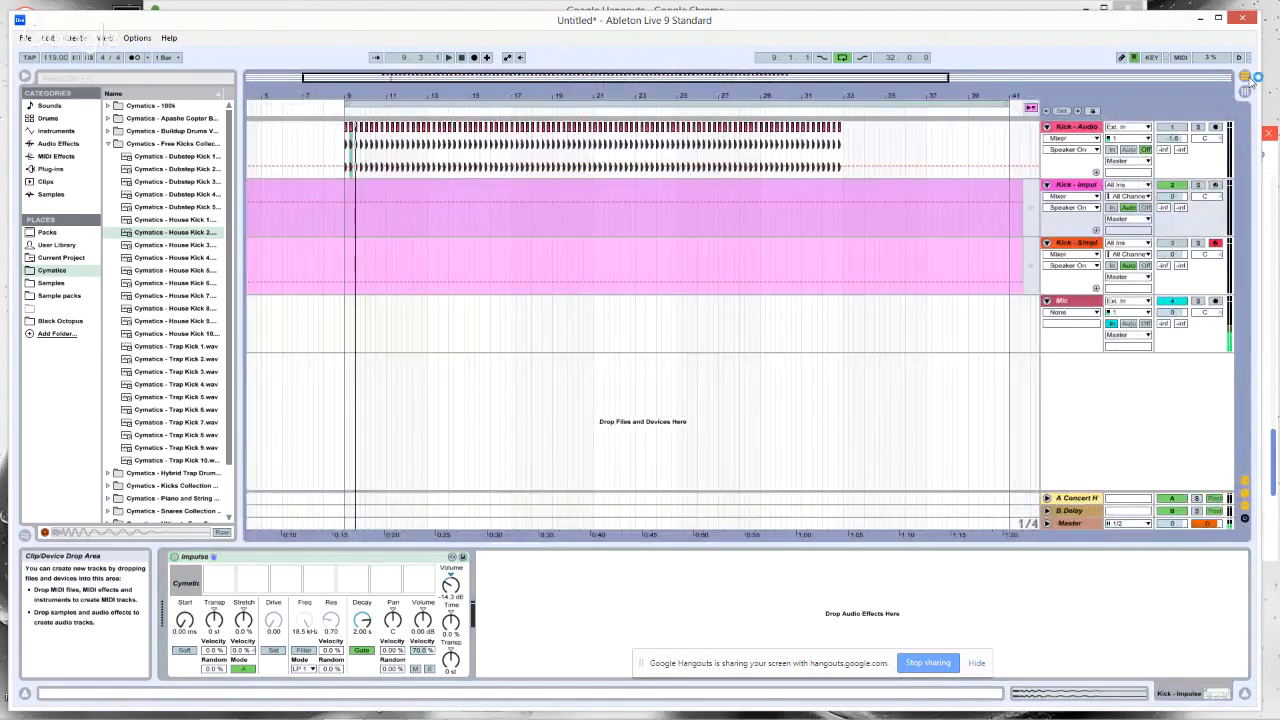
click(1274, 410)
click(656, 57)
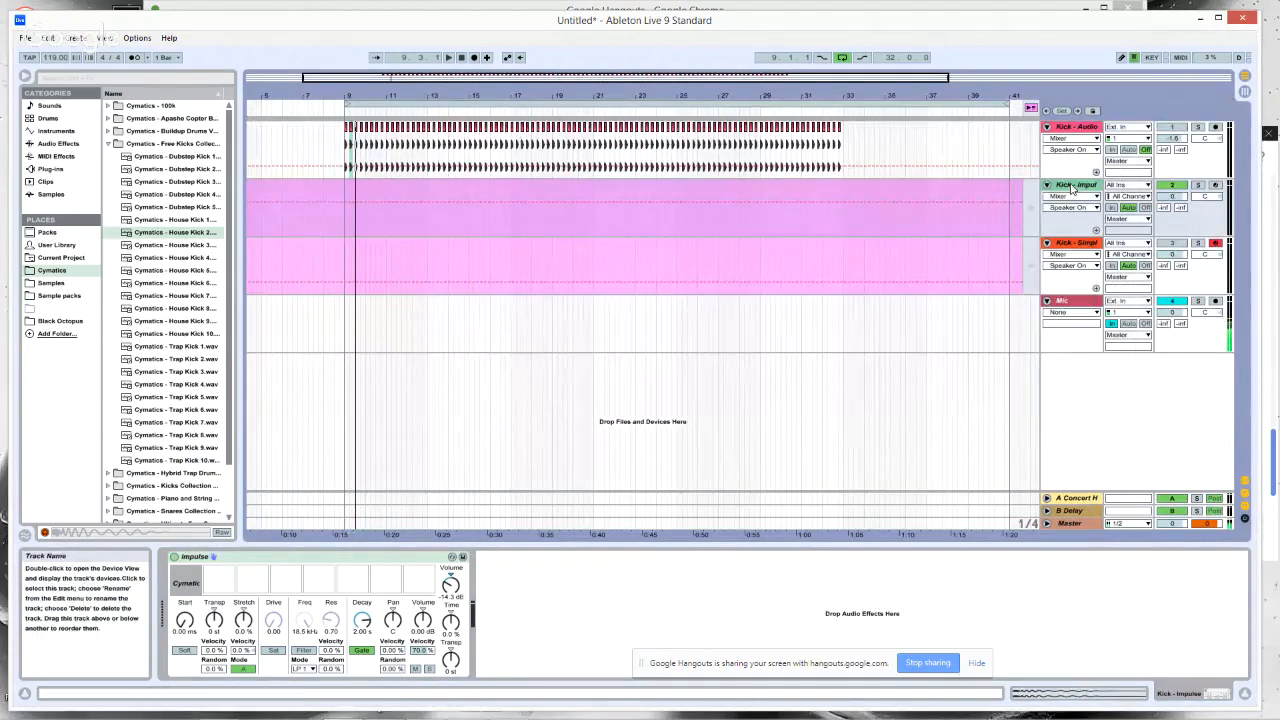
click(1071, 128)
click(1072, 187)
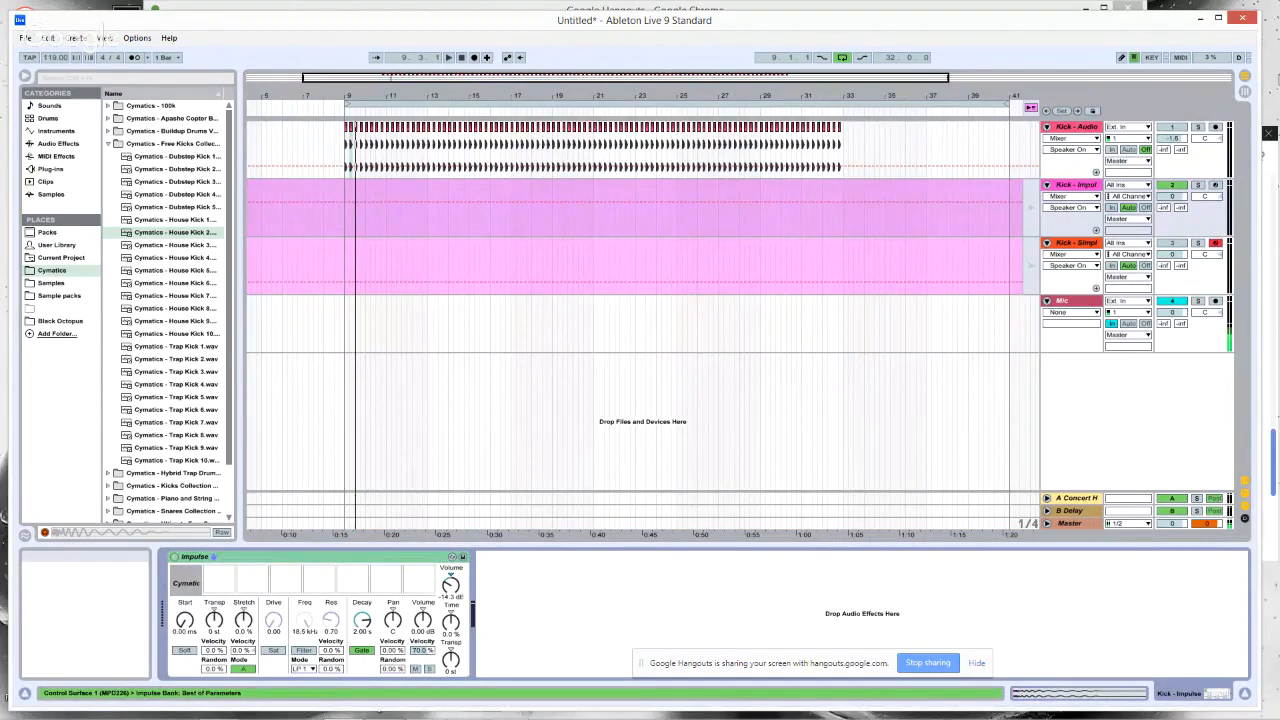
key(Tab)
key(Tab)
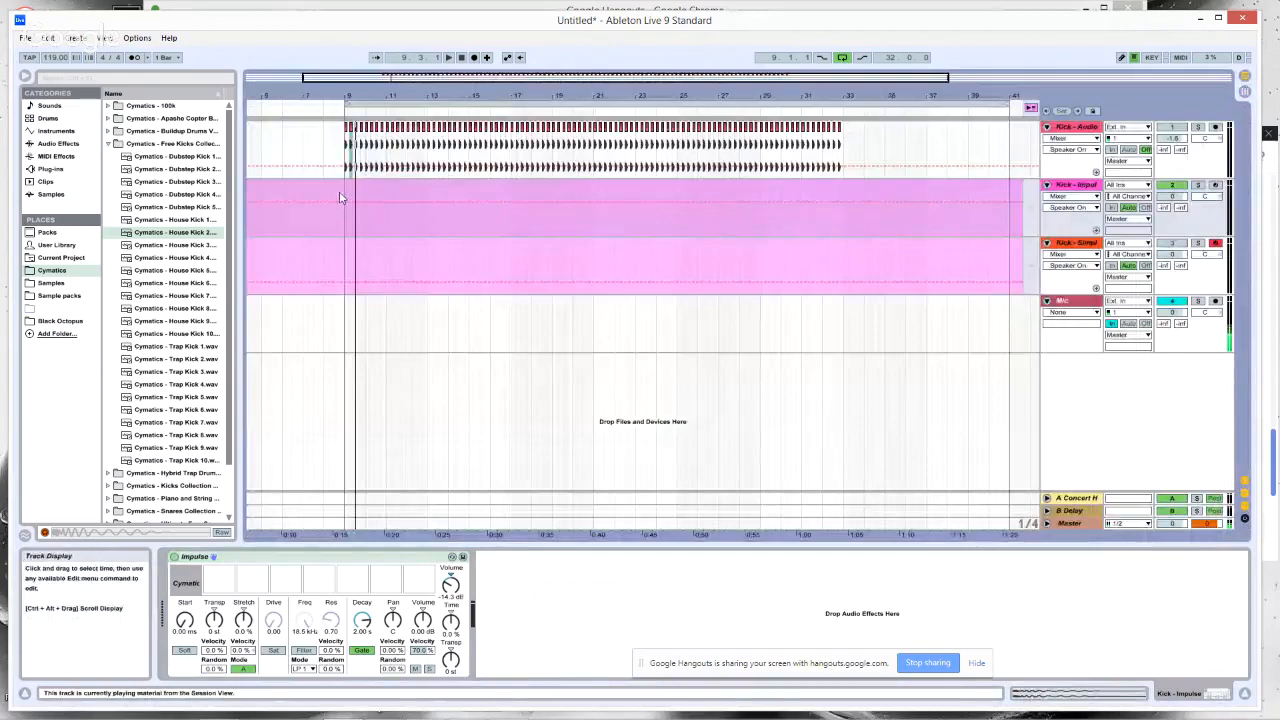
click(345, 195)
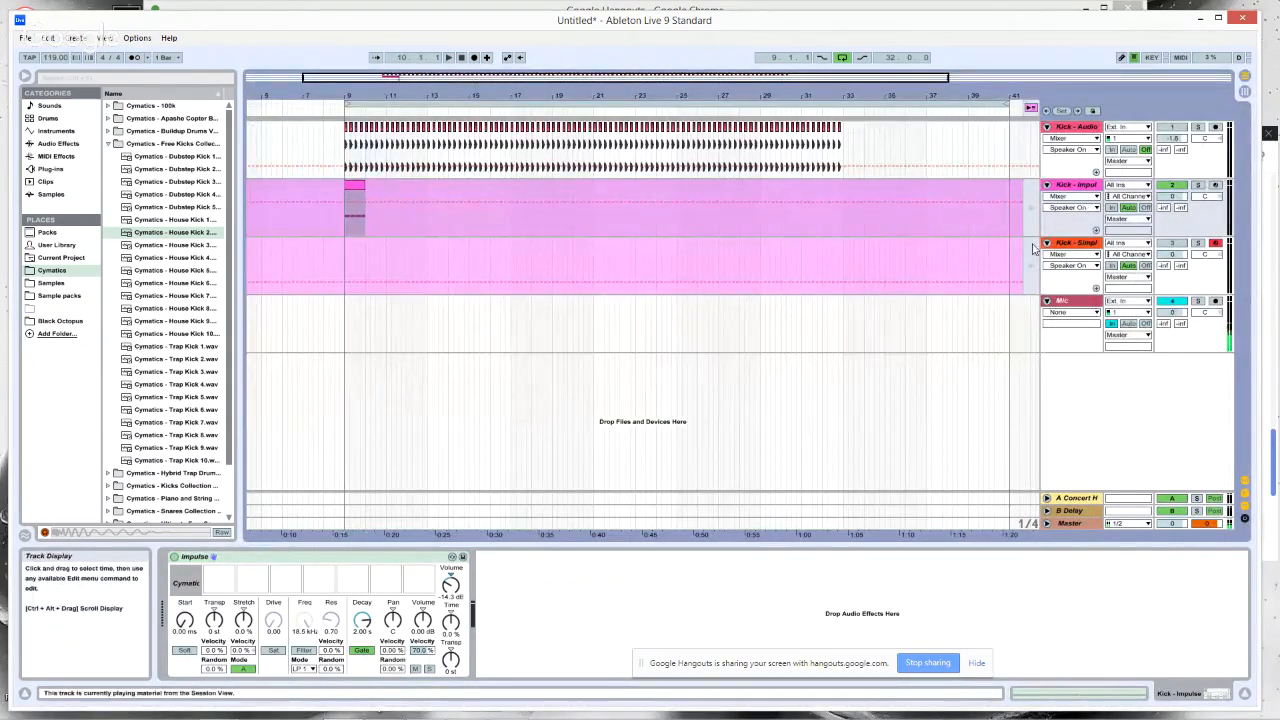
click(1030, 107)
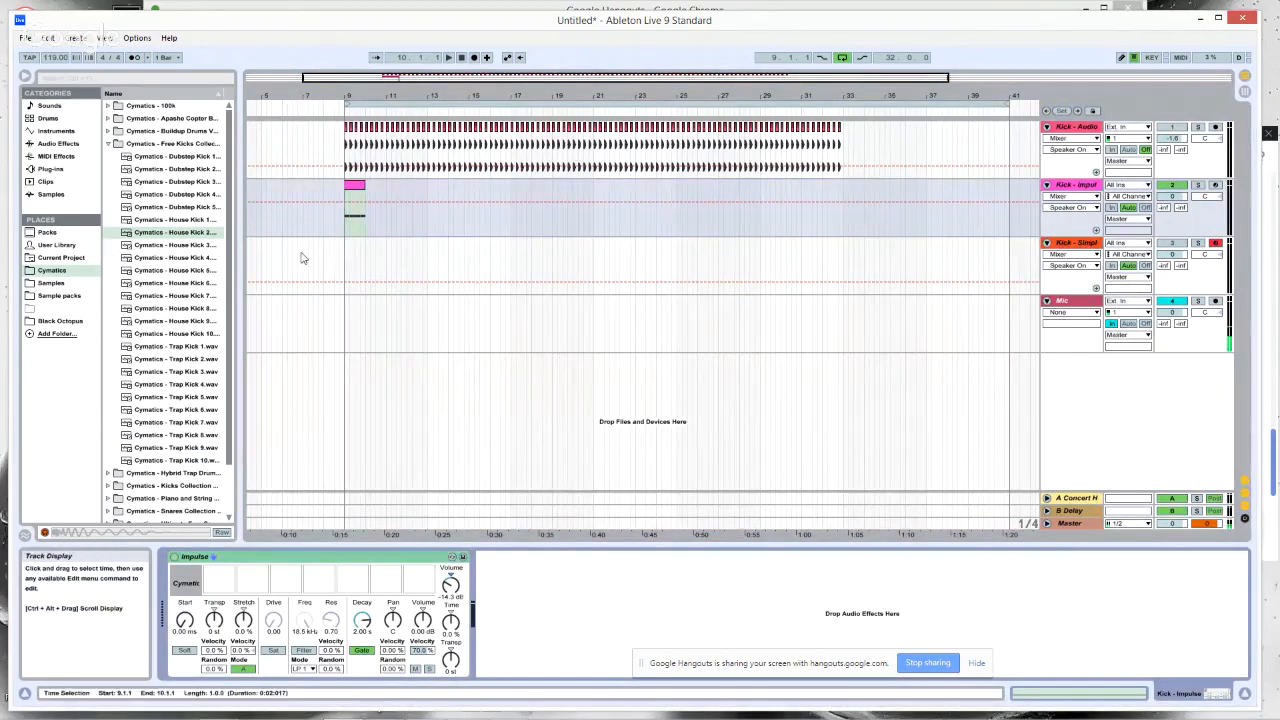
- Add an EQ Eight after Impulse on the Kick - Impulse track and move the screen-sharing bar off the device
click(107, 145)
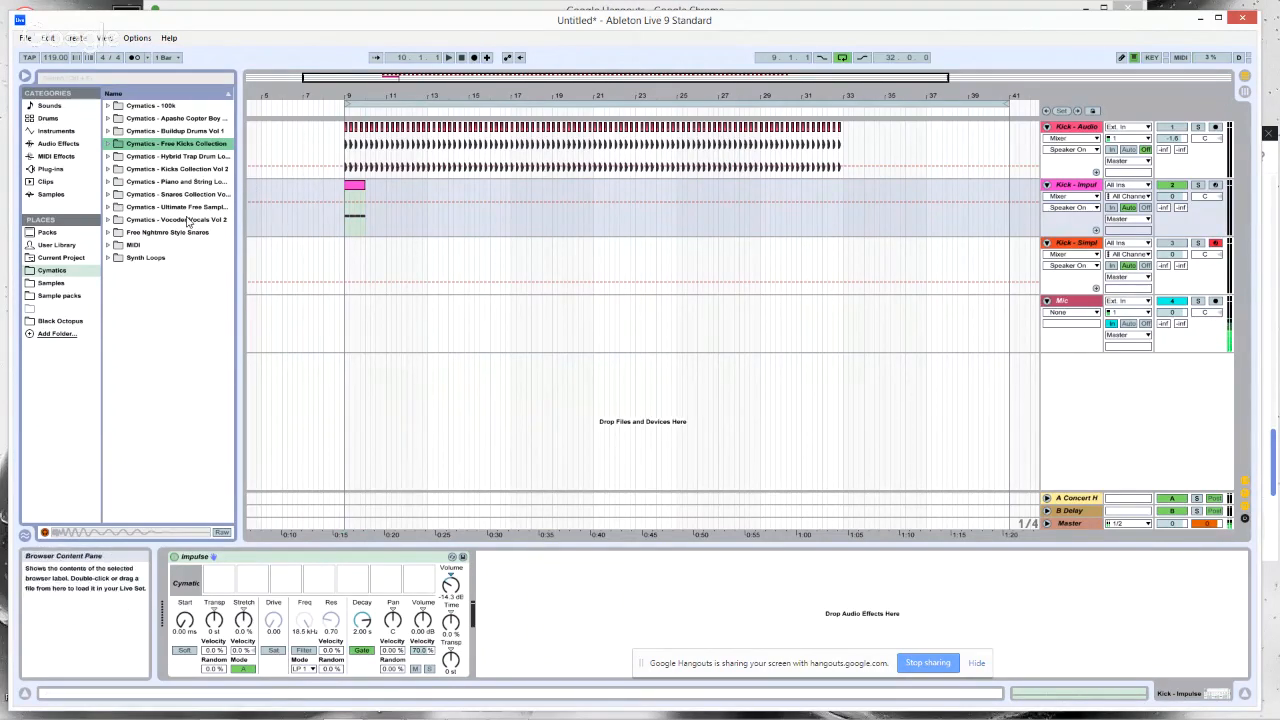
click(57, 143)
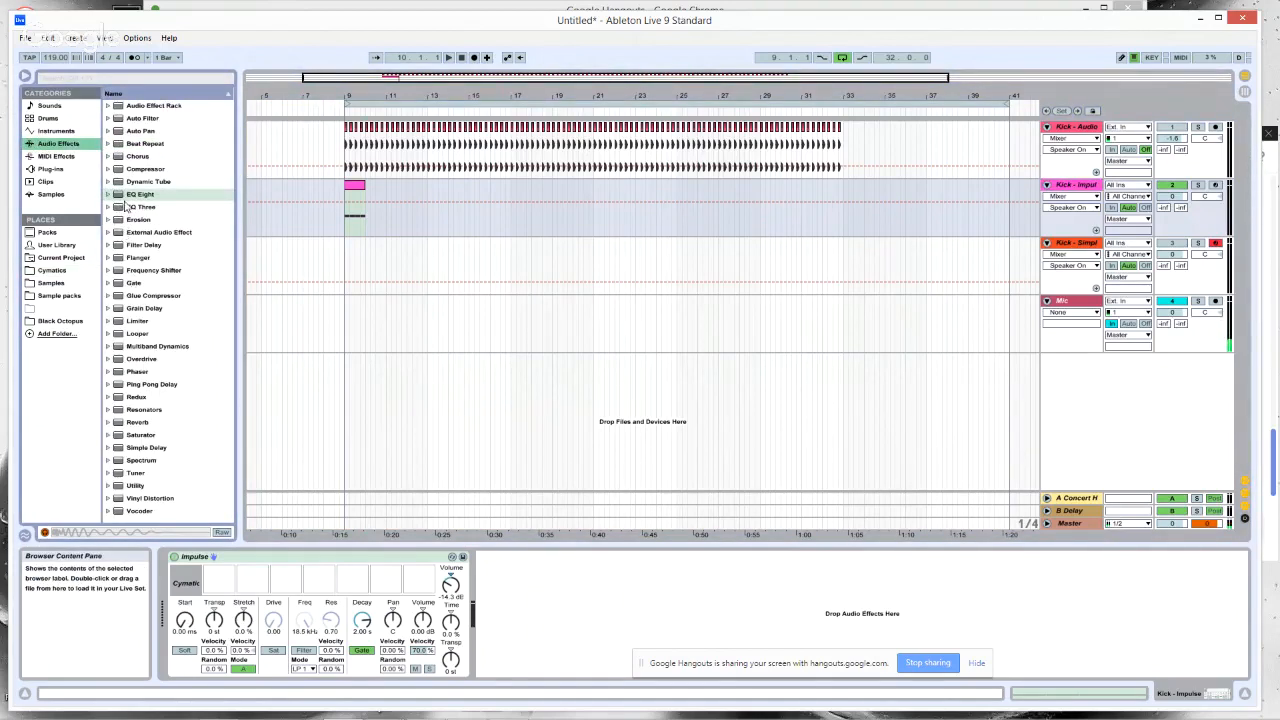
drag(121, 195, 636, 612)
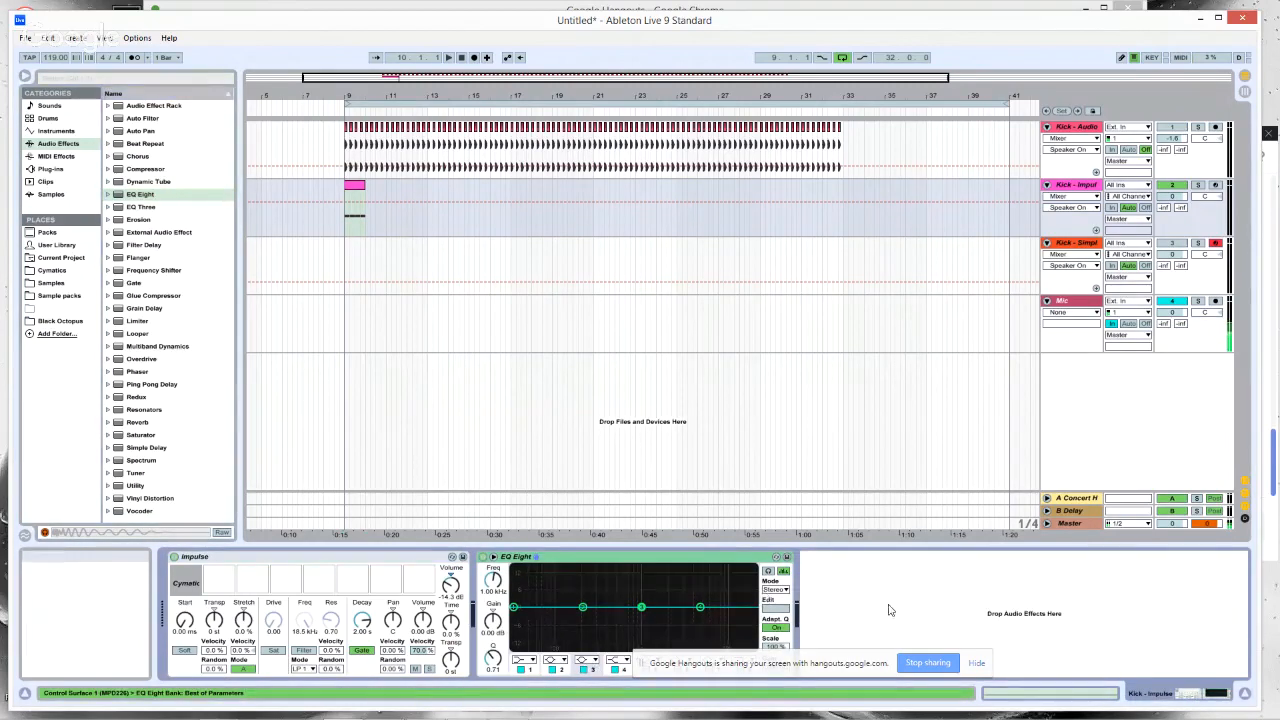
drag(866, 668, 806, 712)
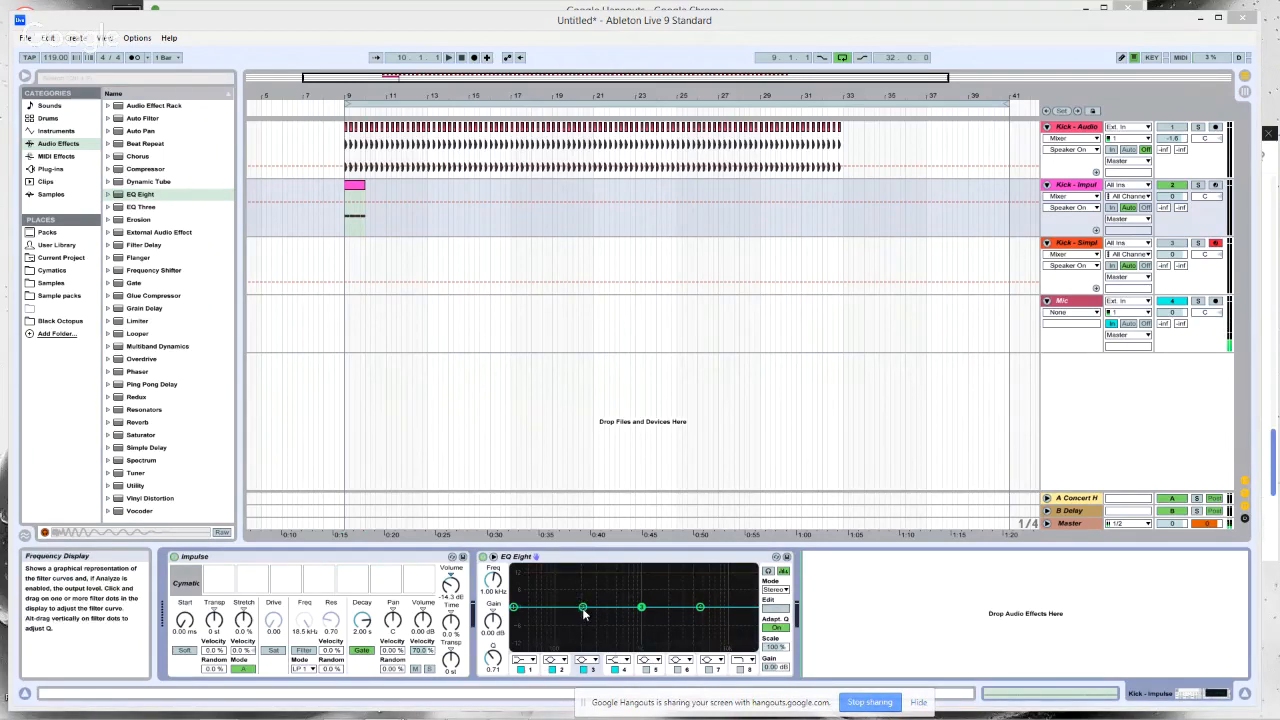
- Cut EQ Eight band 2 to about -15 dB at 748 Hz and extend the Kick - Impulse clip to bar 41 while playing
drag(583, 607, 631, 648)
key(space)
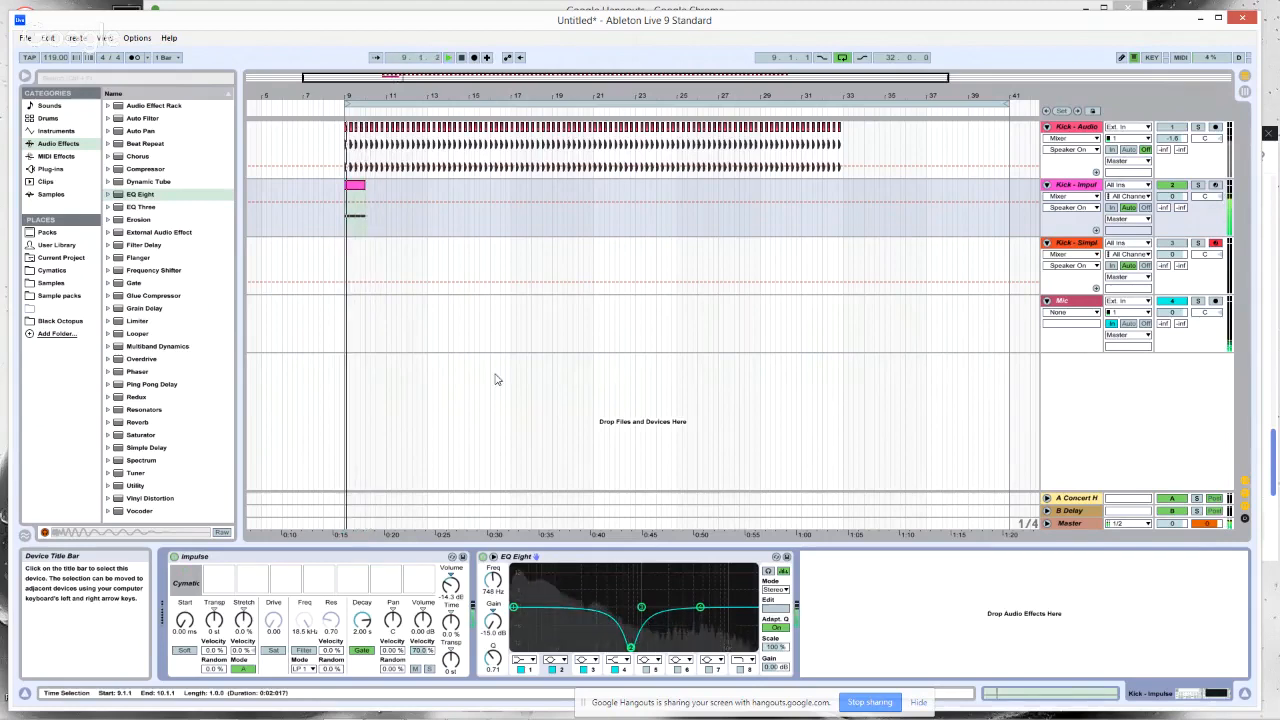
drag(352, 215, 993, 222)
key(space)
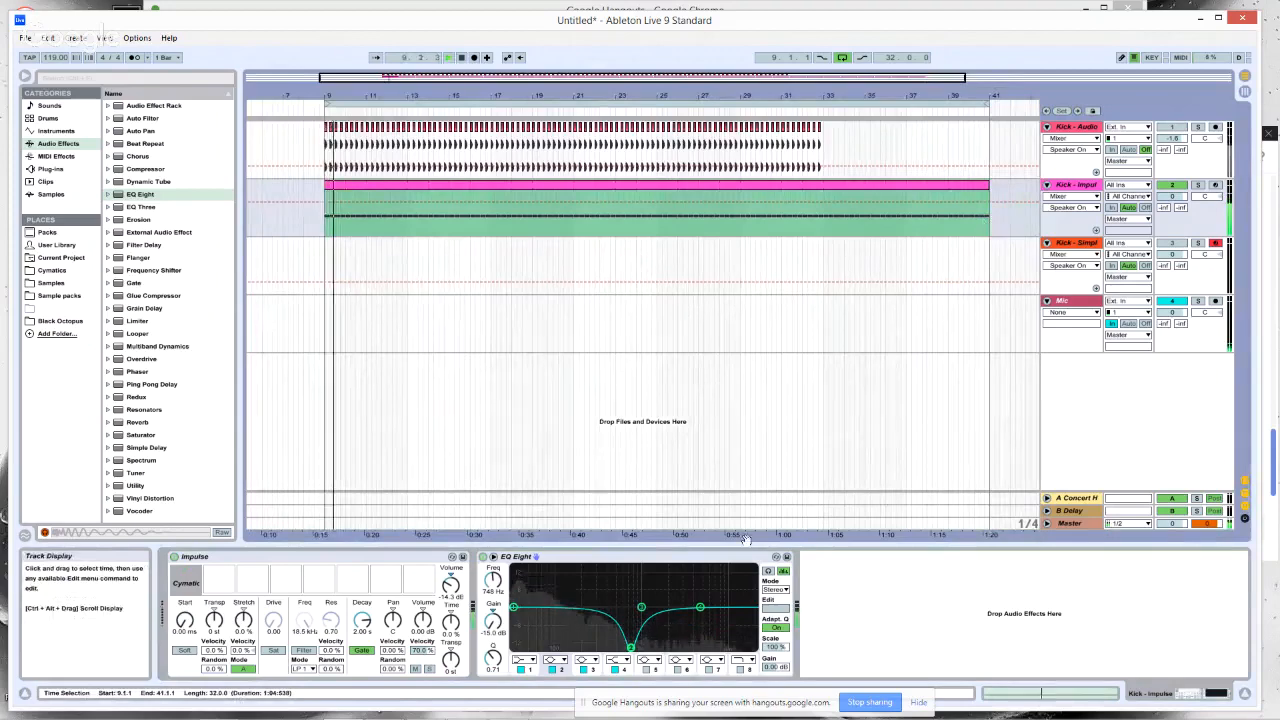
- Audition EQ Eight band 2 as a boost at various low and high frequencies, ending near 2.28 kHz with about 0.37 dB gain
drag(631, 647, 539, 602)
key(space)
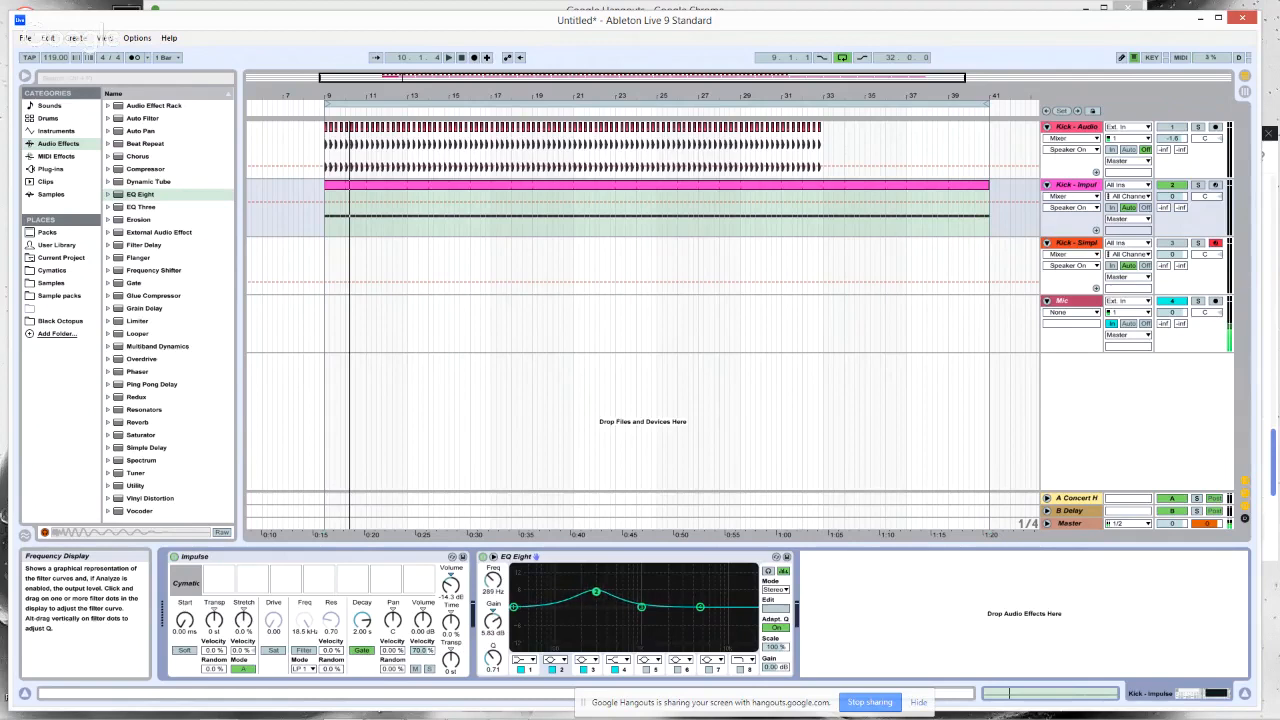
key(space)
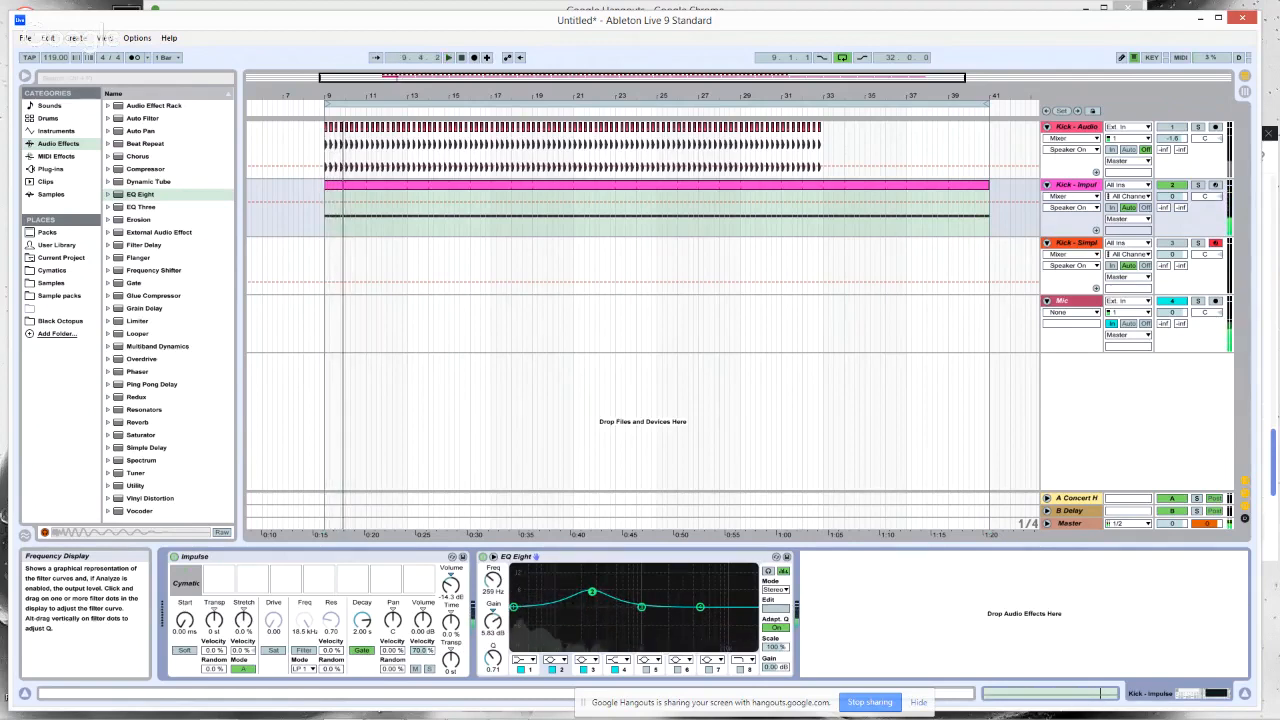
drag(592, 592, 603, 605)
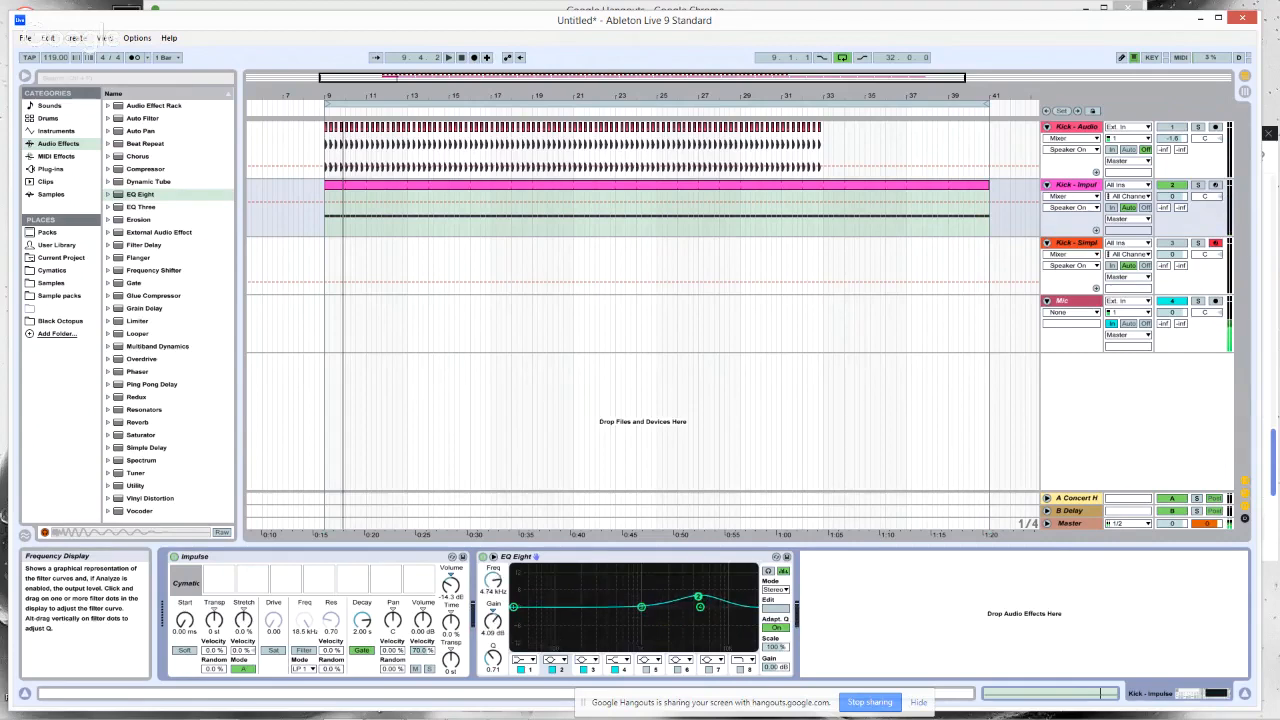
key(space)
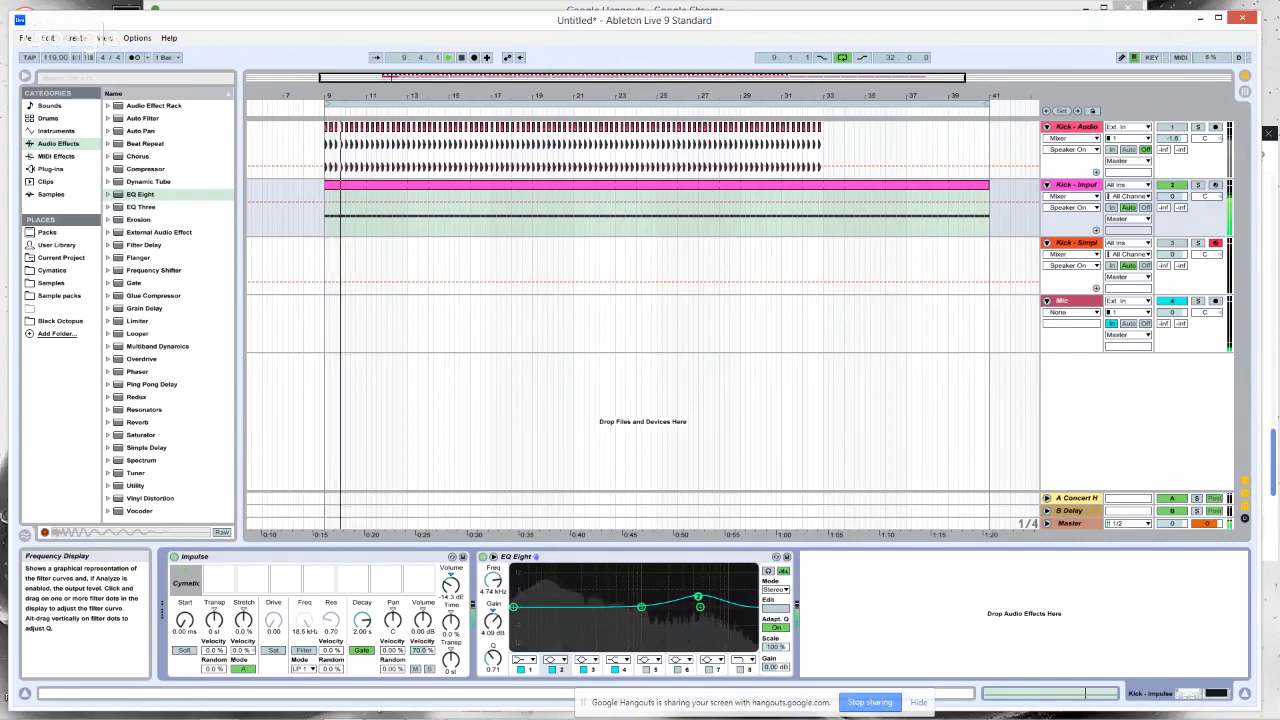
mouse_move(698, 597)
mouse_down()
mouse_move(634, 593)
mouse_move(675, 593)
mouse_up()
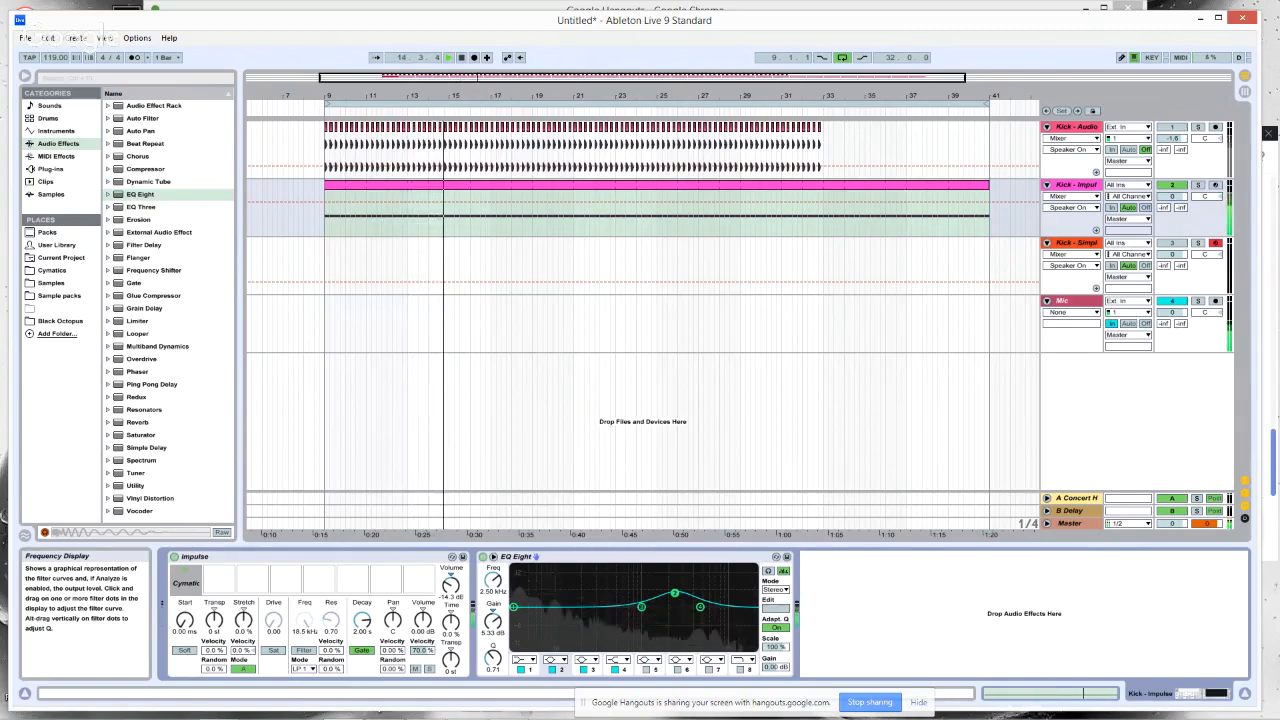
drag(675, 593, 672, 608)
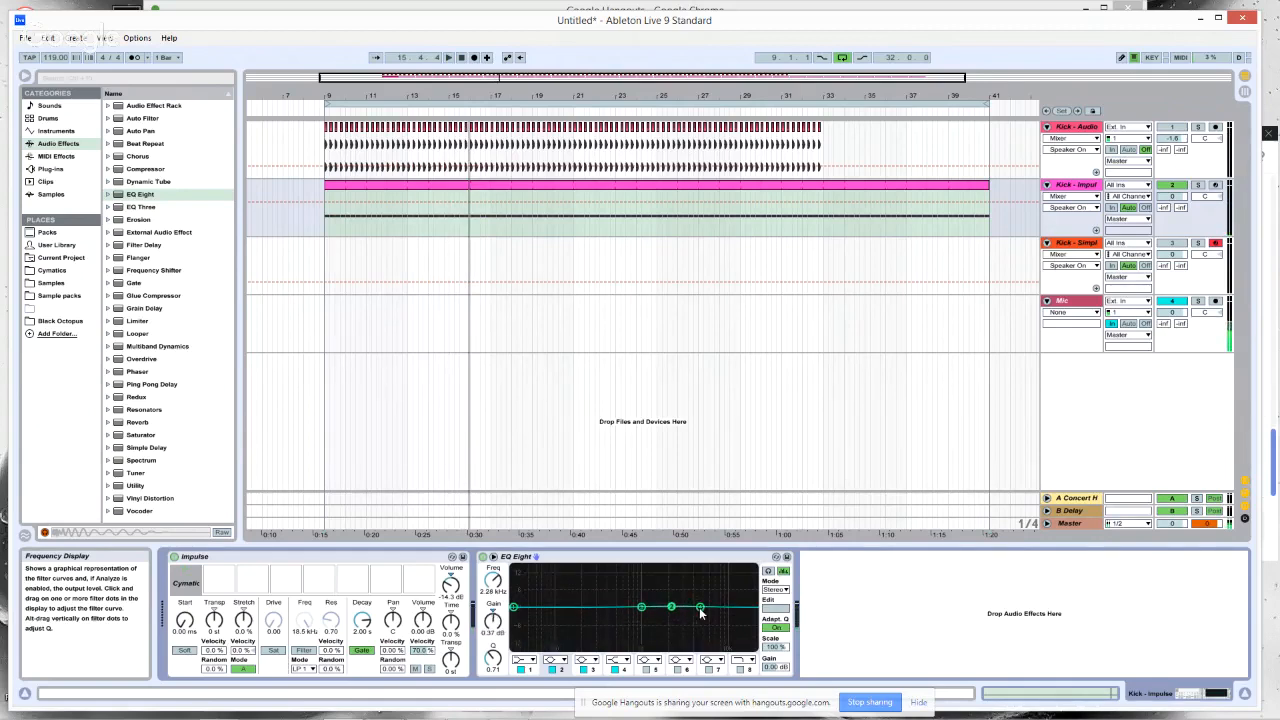
- Move EQ Eight band 1 to about 50 Hz and lower the band 4 high shelf to about -5.58 dB near 898 Hz
drag(516, 608, 535, 593)
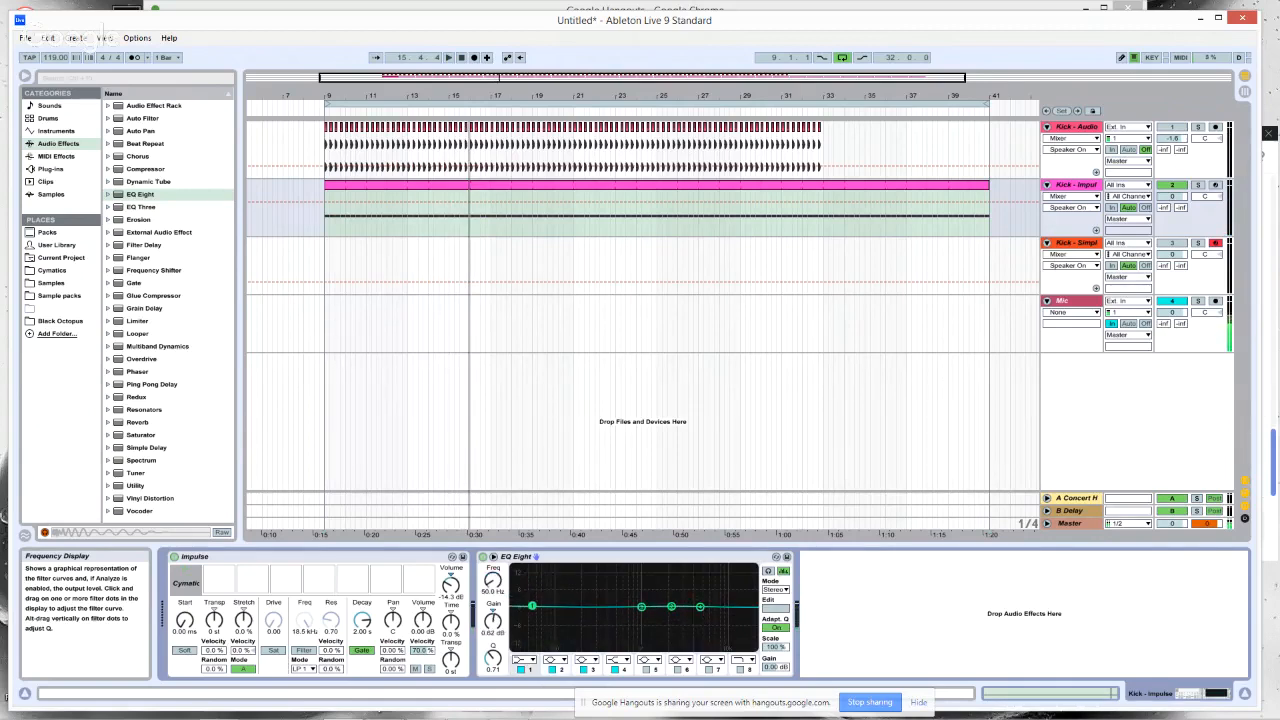
click(701, 608)
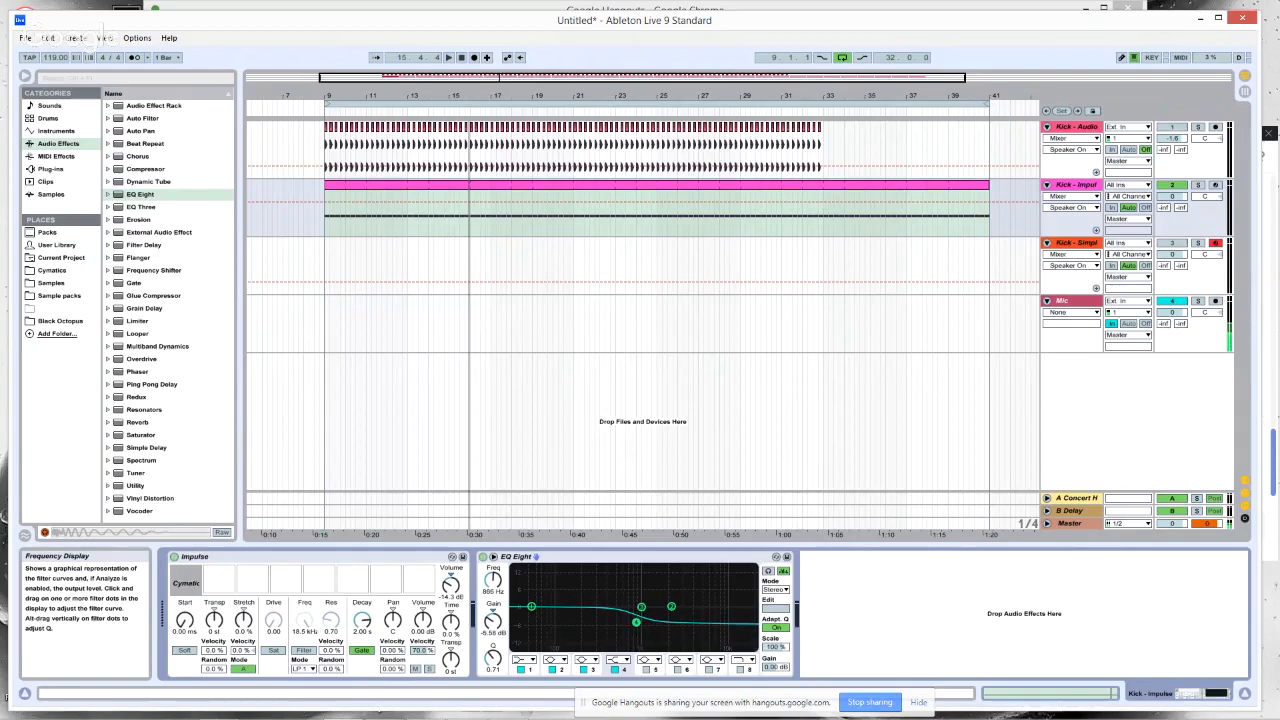
key(space)
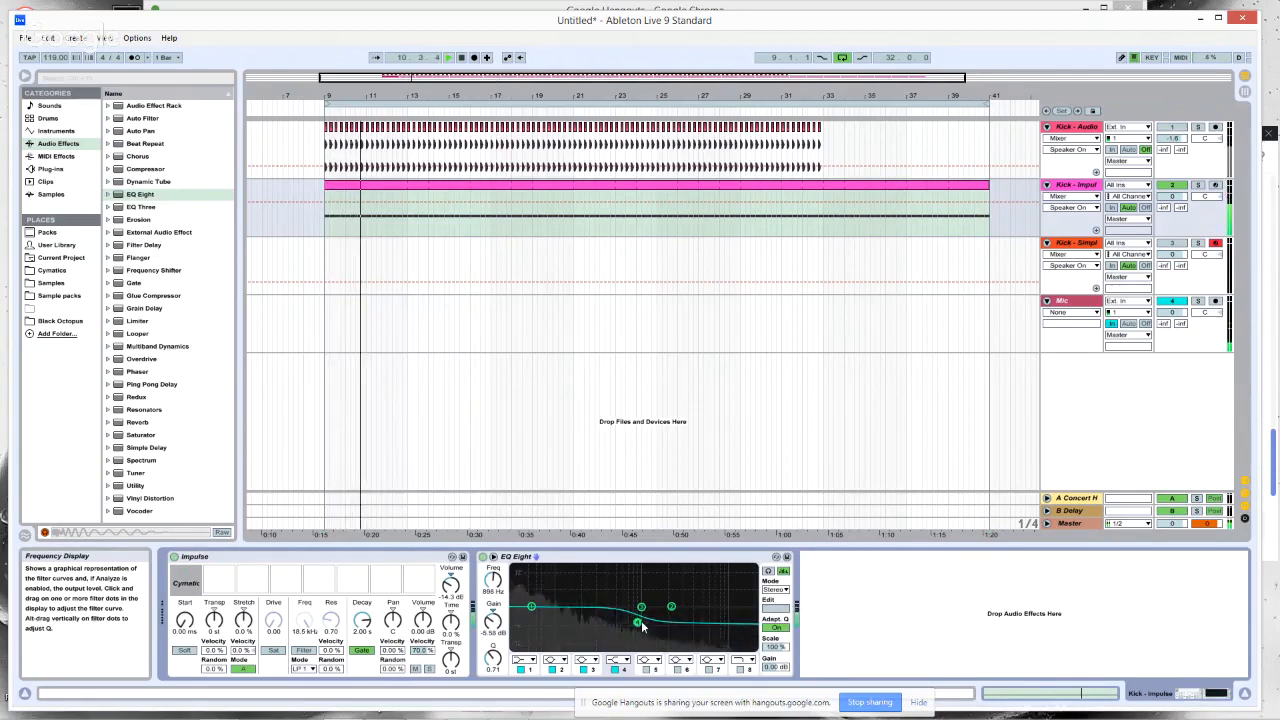
- Change EQ Eight band 1 to a steep low cut, sweep it up to about 82 Hz during playback, and settle it at 30 Hz
click(522, 660)
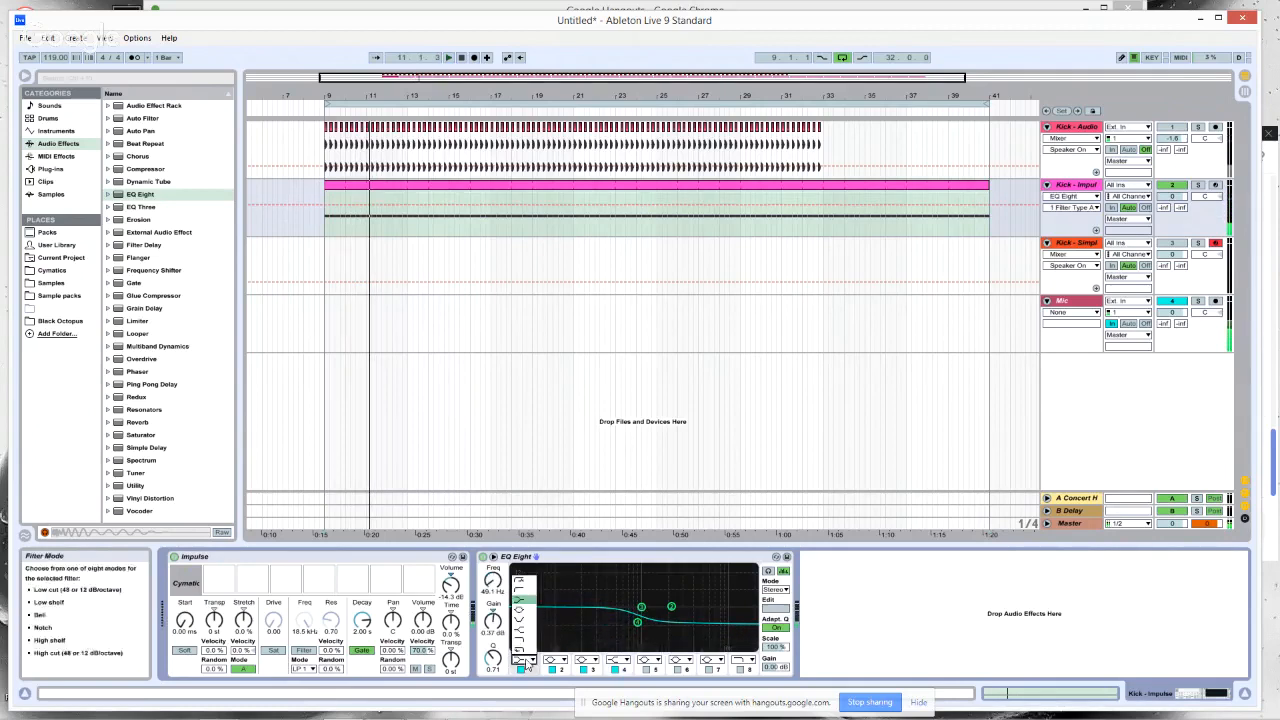
click(520, 583)
drag(532, 618, 517, 619)
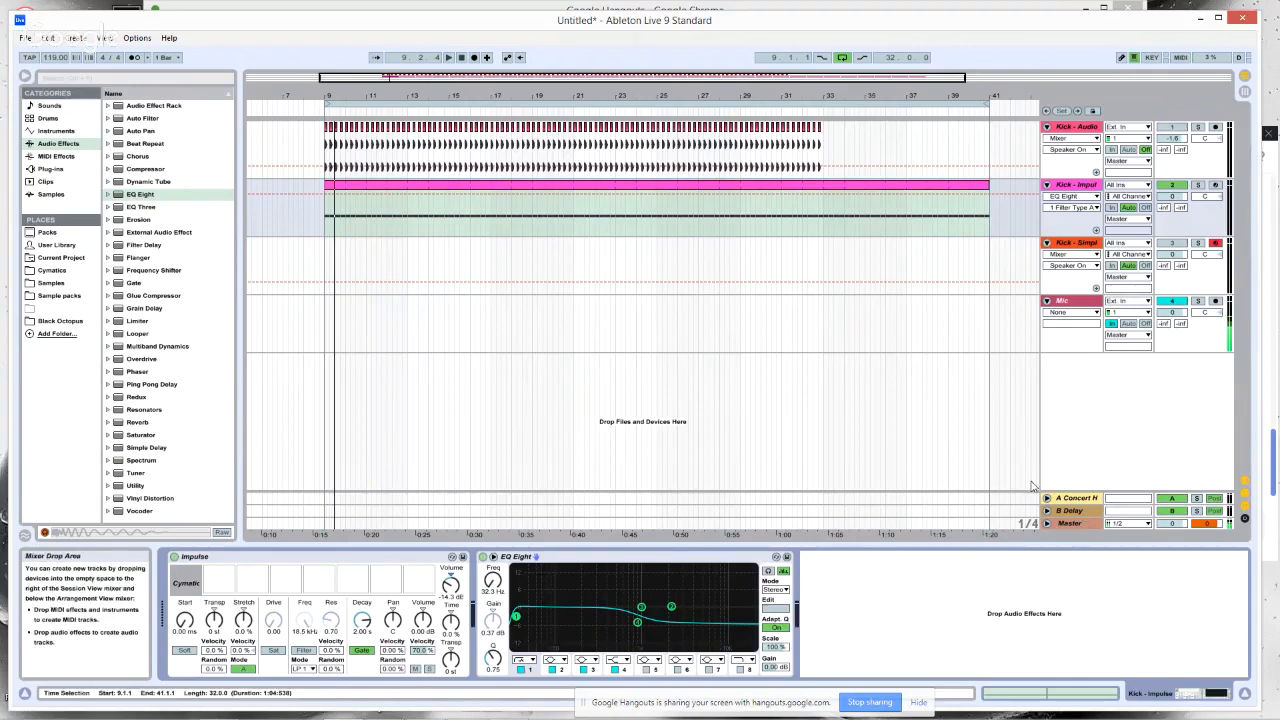
drag(514, 628, 529, 628)
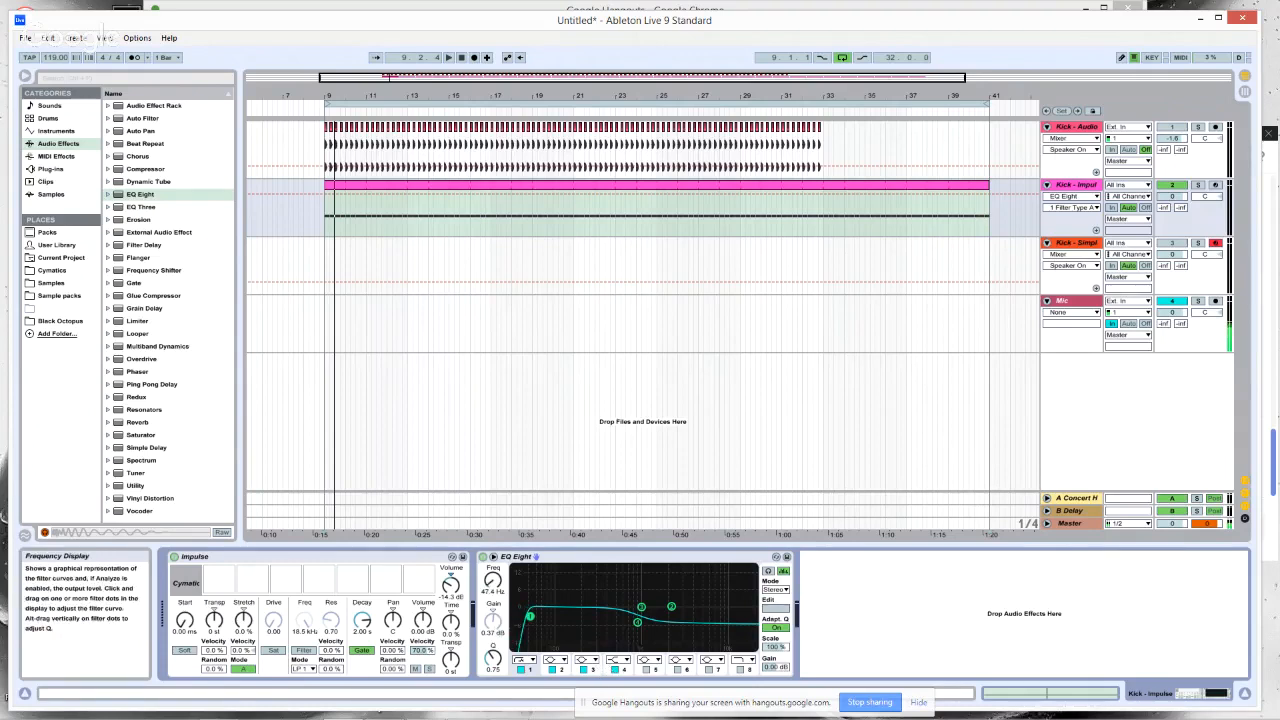
drag(530, 617, 534, 615)
drag(534, 615, 553, 615)
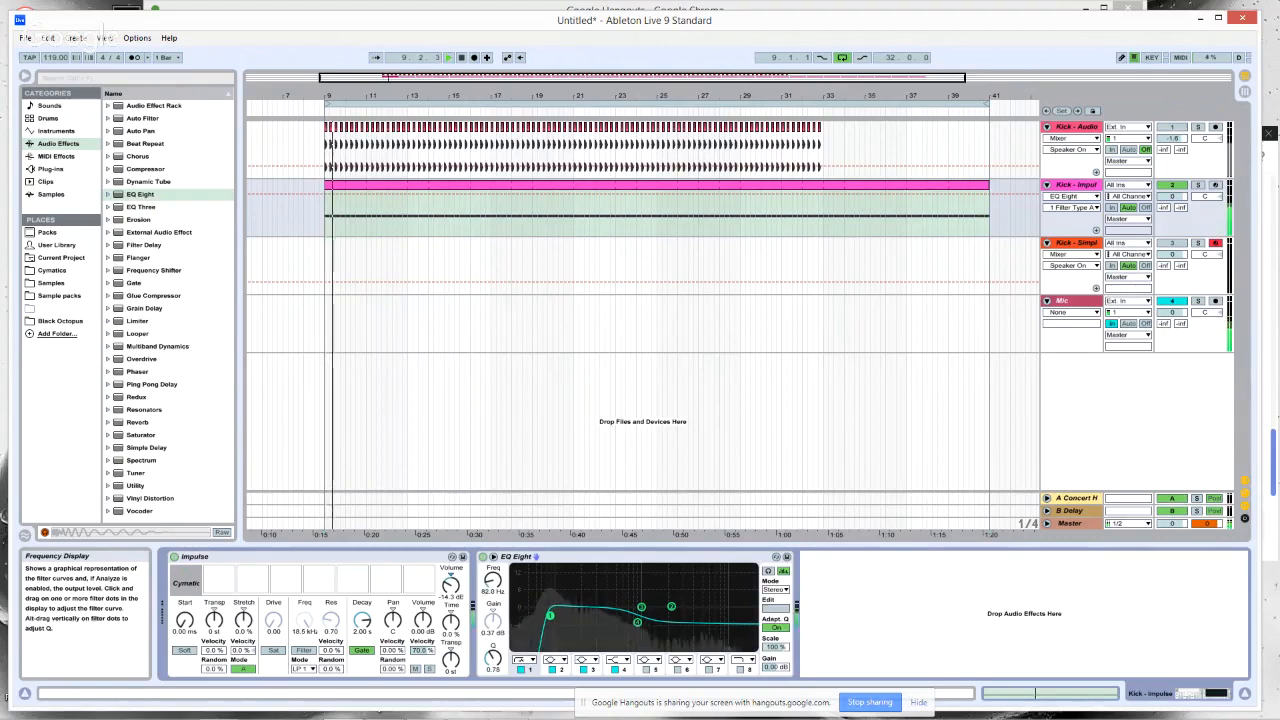
drag(553, 615, 513, 615)
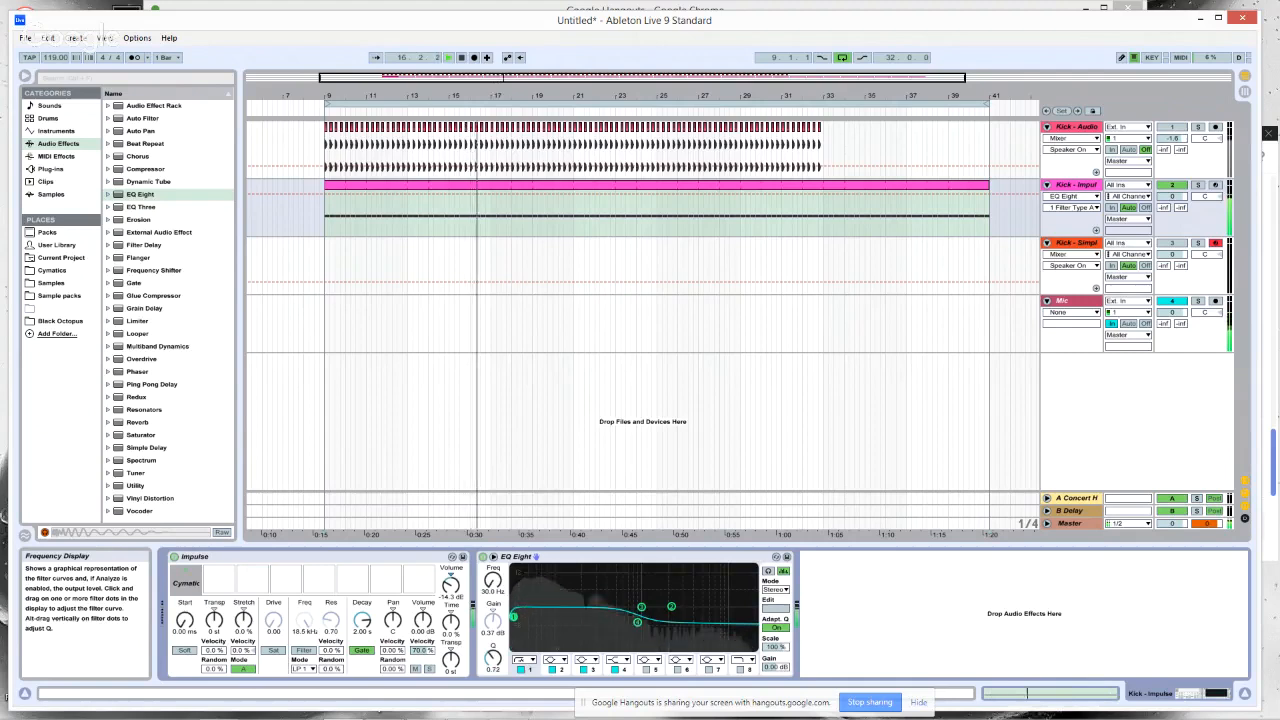
key(space)
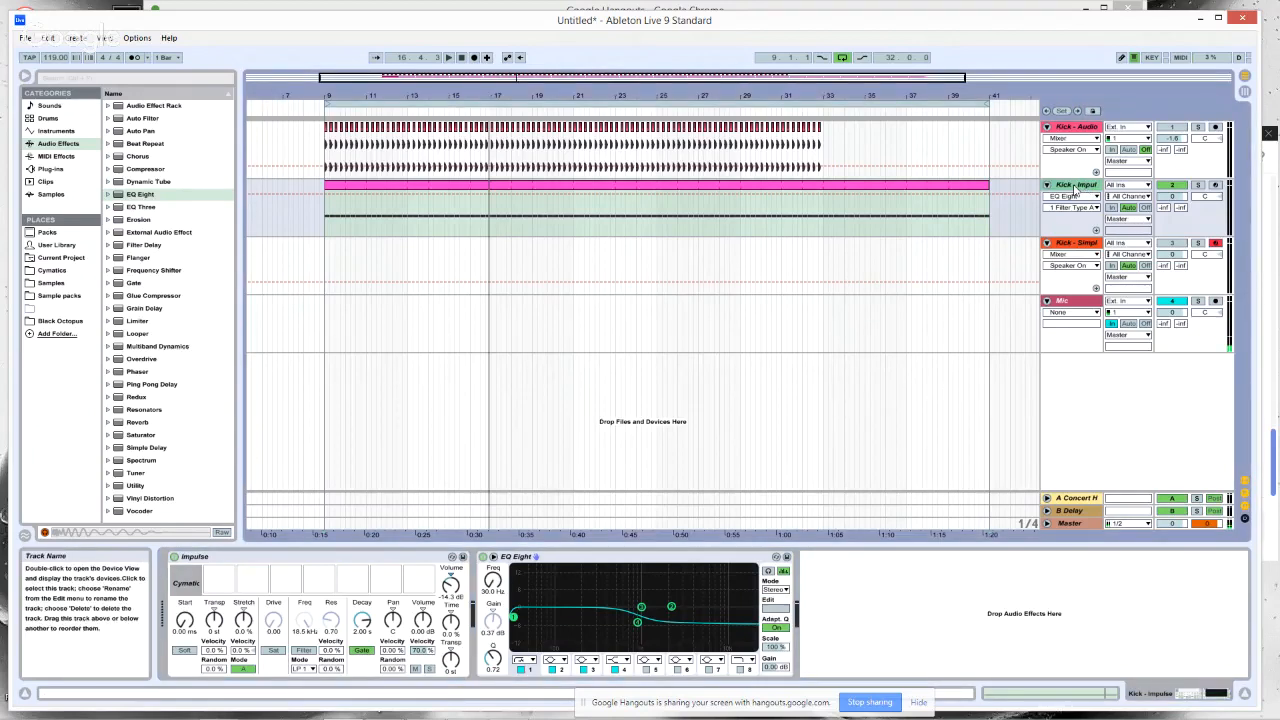
- Duplicate the Kick - Impulse track, hot-swap the duplicate's Impulse sample for Cymatics - House Kick 5, and play both kicks together
key(ctrl+d)
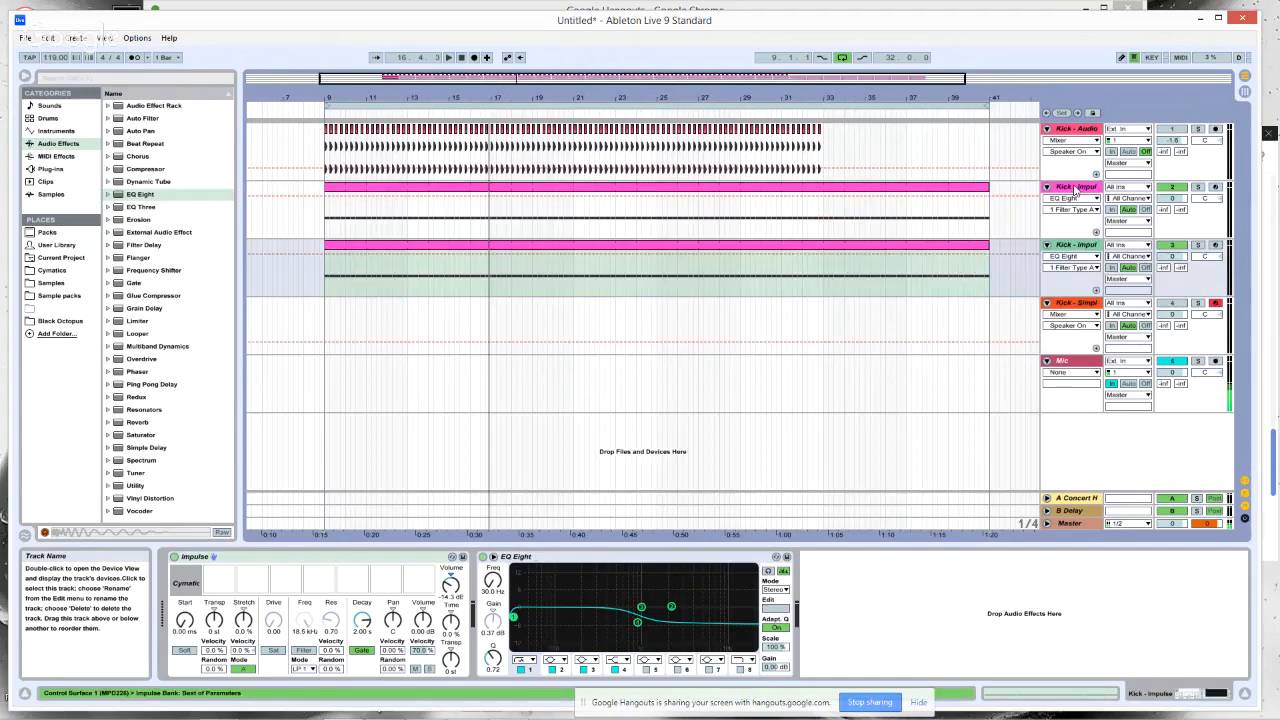
click(198, 590)
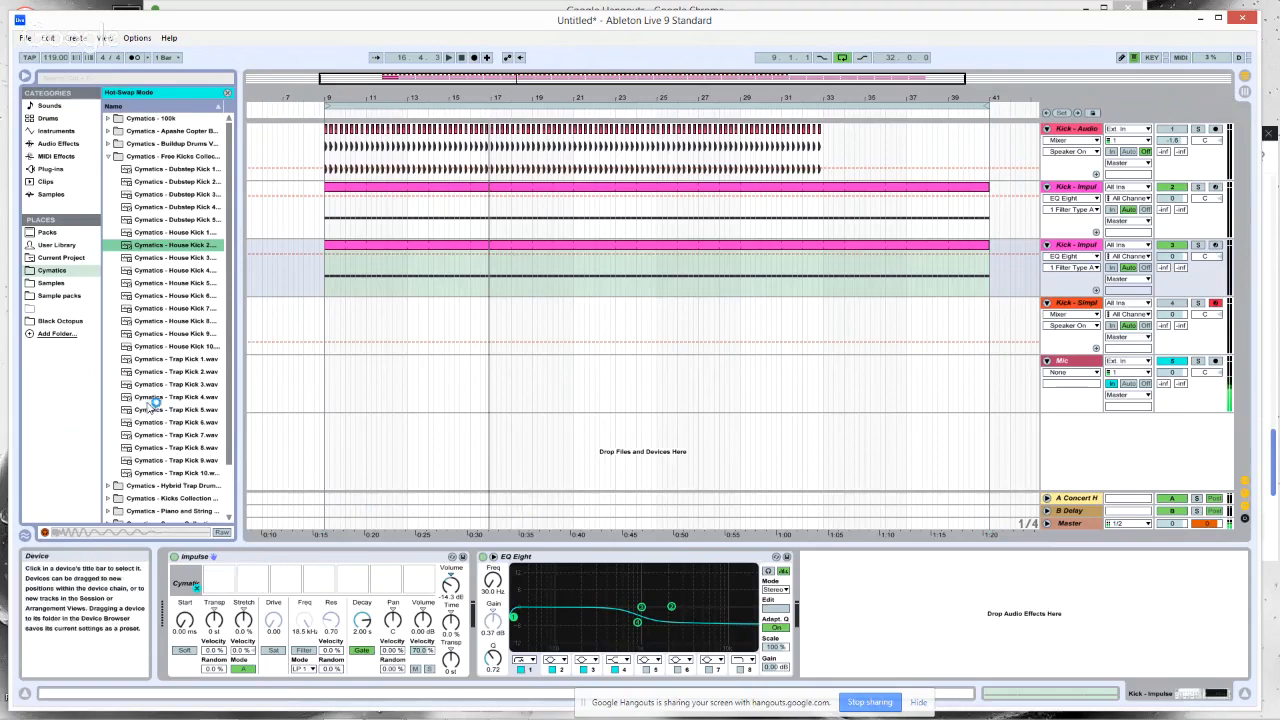
click(168, 283)
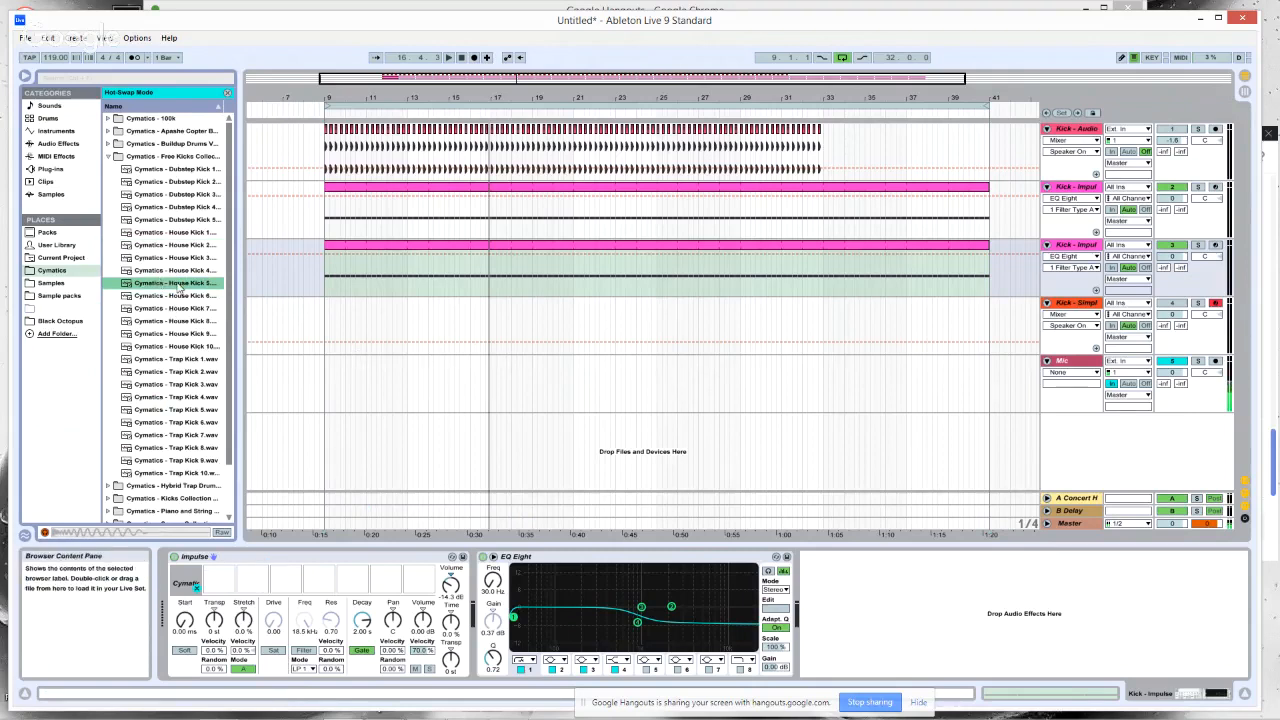
key(space)
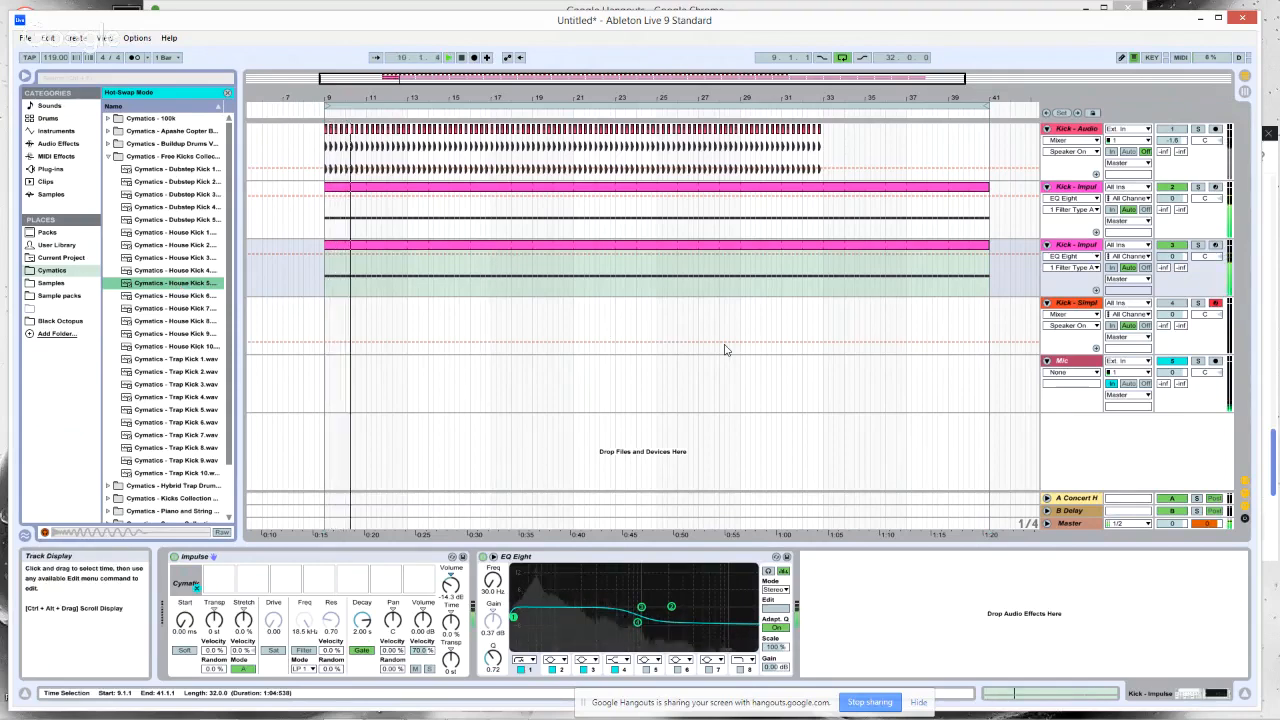
key(space)
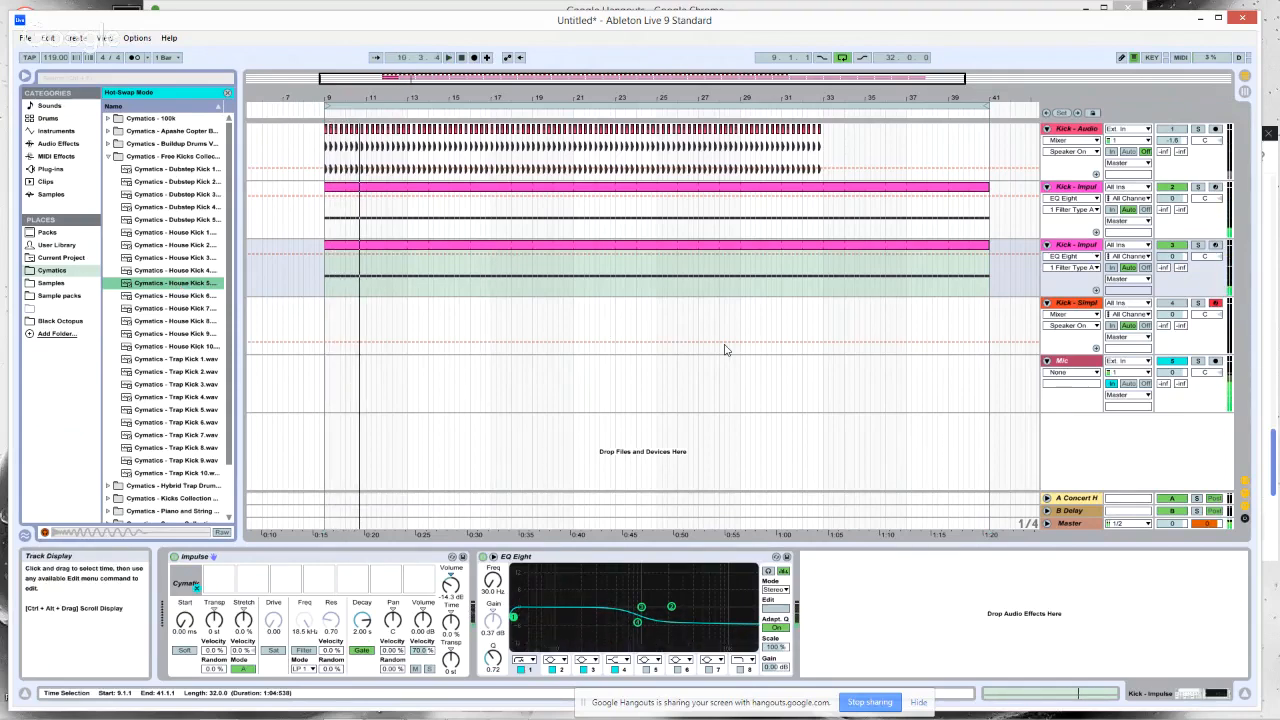
click(743, 670)
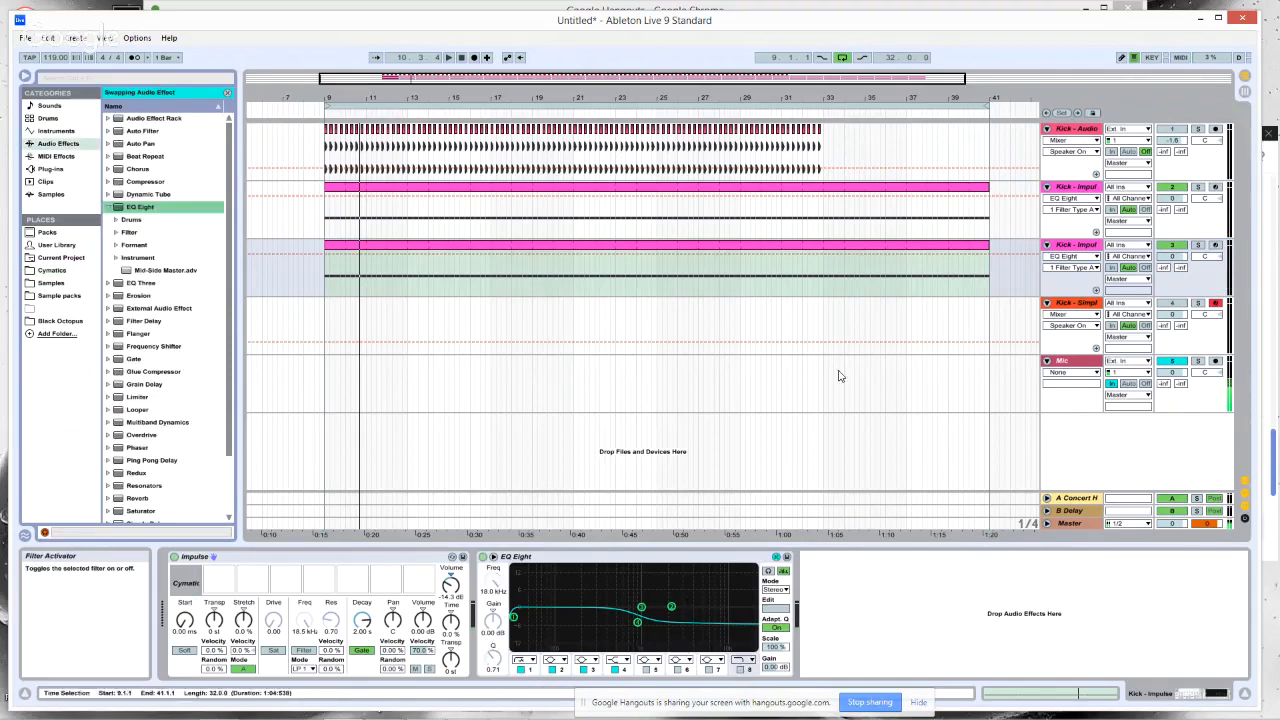
- Solo the two Kick - Impulse tracks in turn during playback to compare their sounds
click(1198, 188)
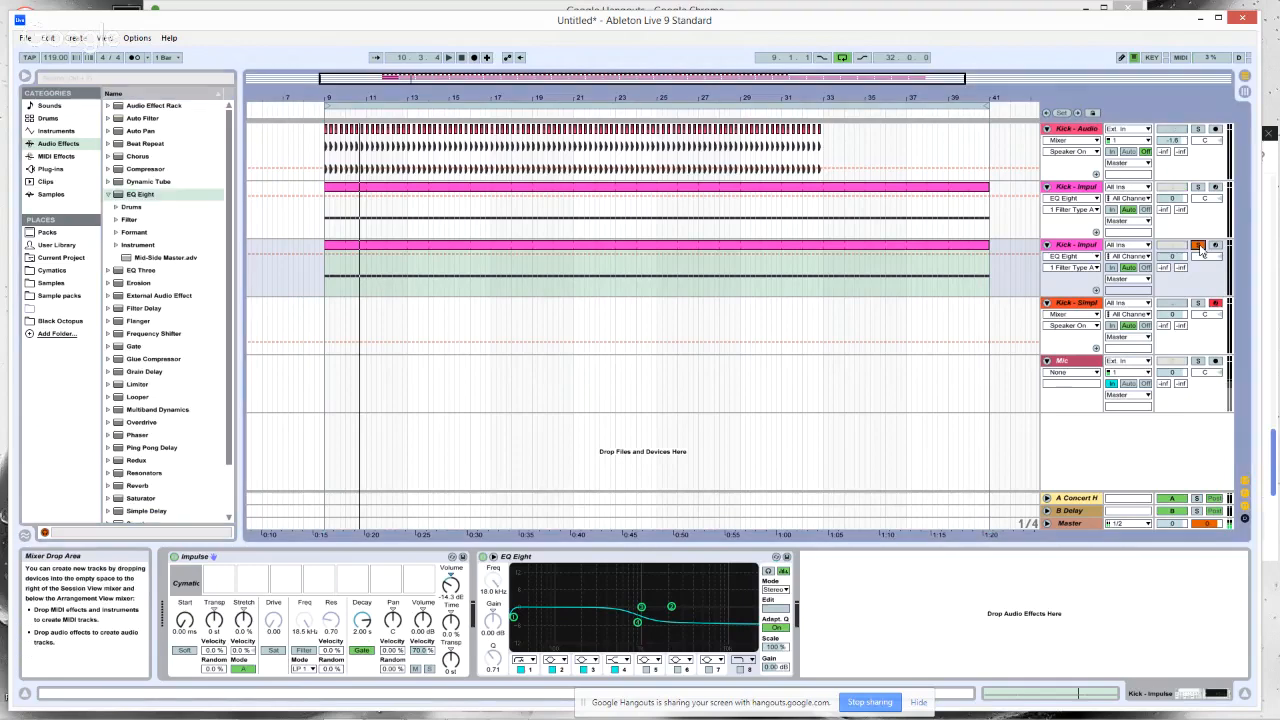
key(space)
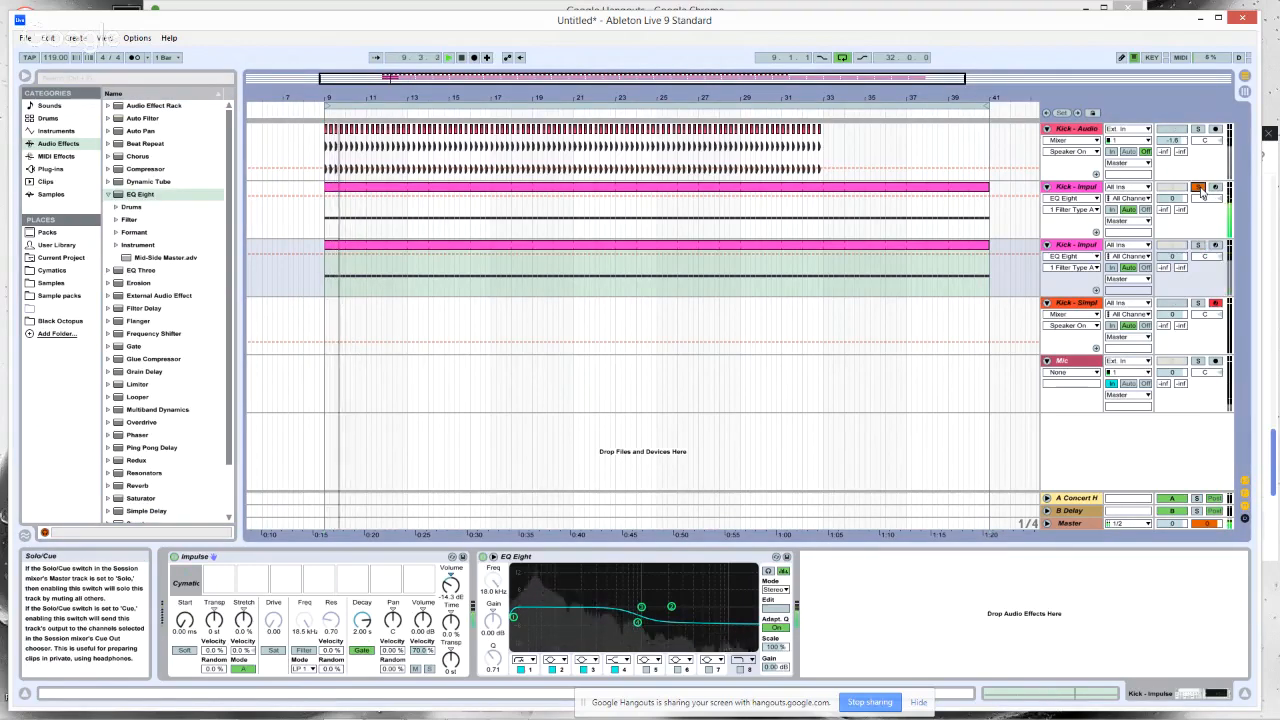
click(1199, 246)
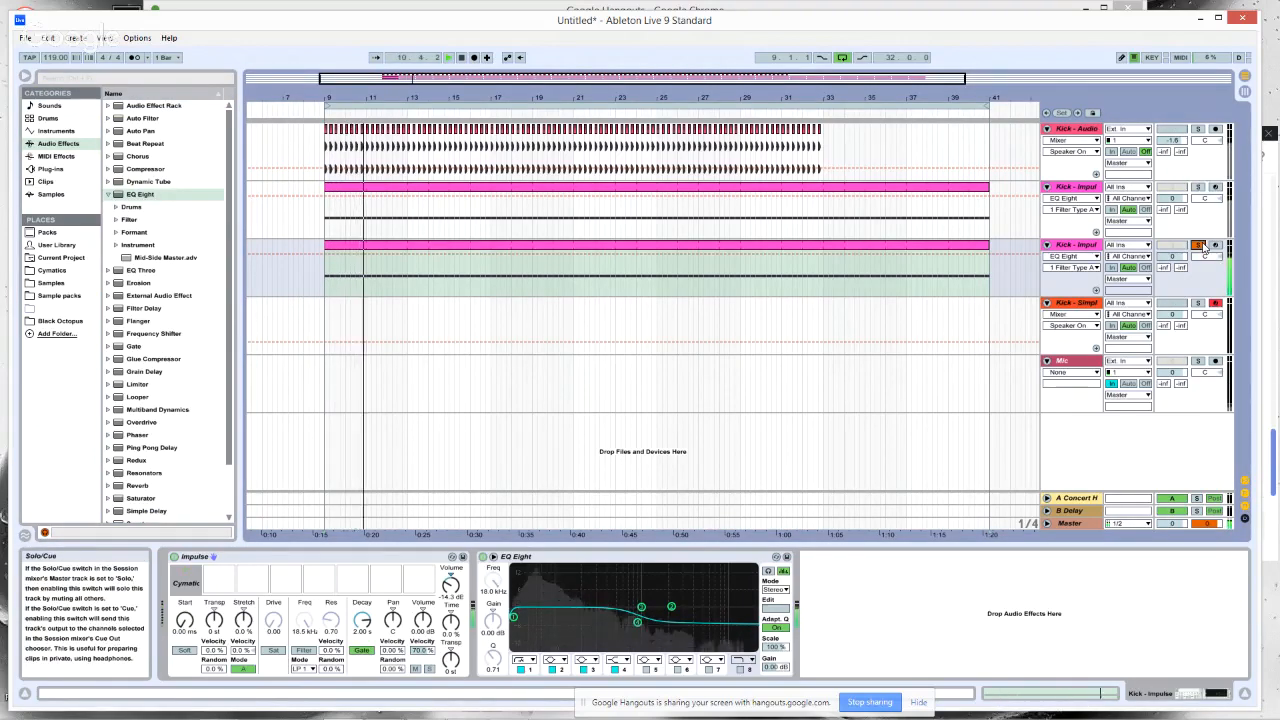
click(1199, 246)
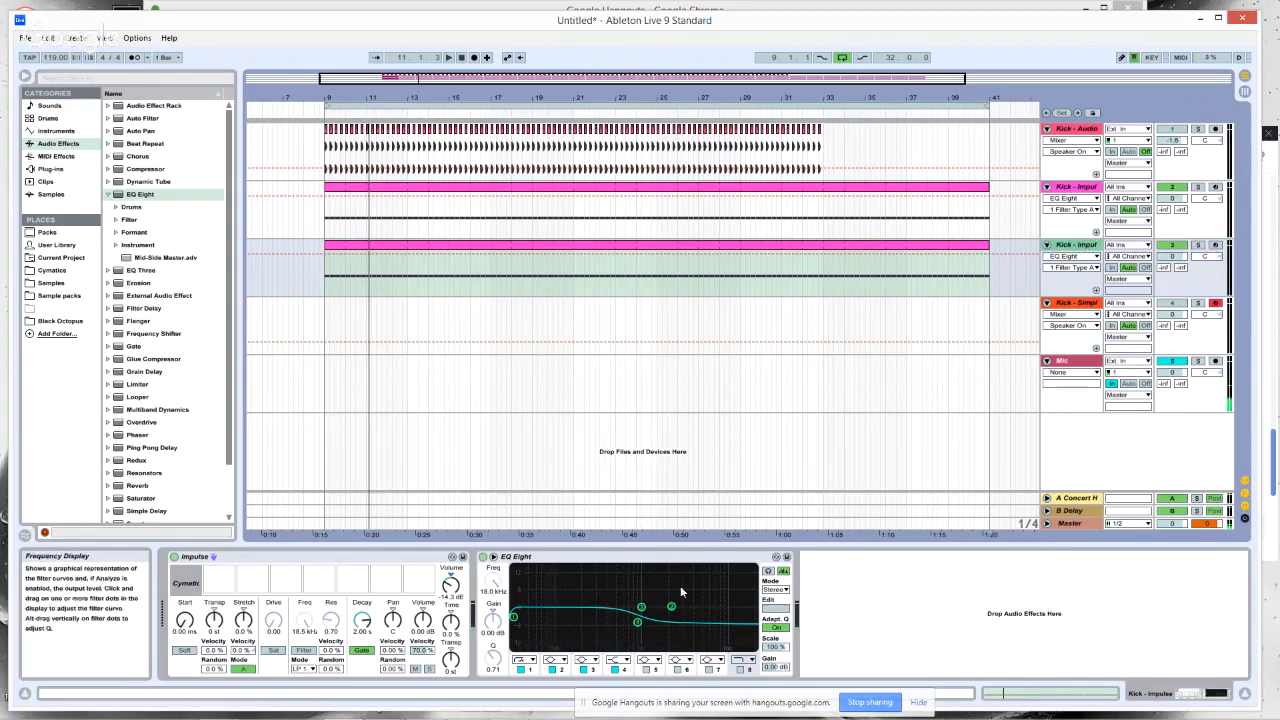
- Raise the EQ Eight low cut on the duplicate Kick - Impulse track to about 820 Hz and lower that track's volume
drag(514, 617, 635, 612)
key(space)
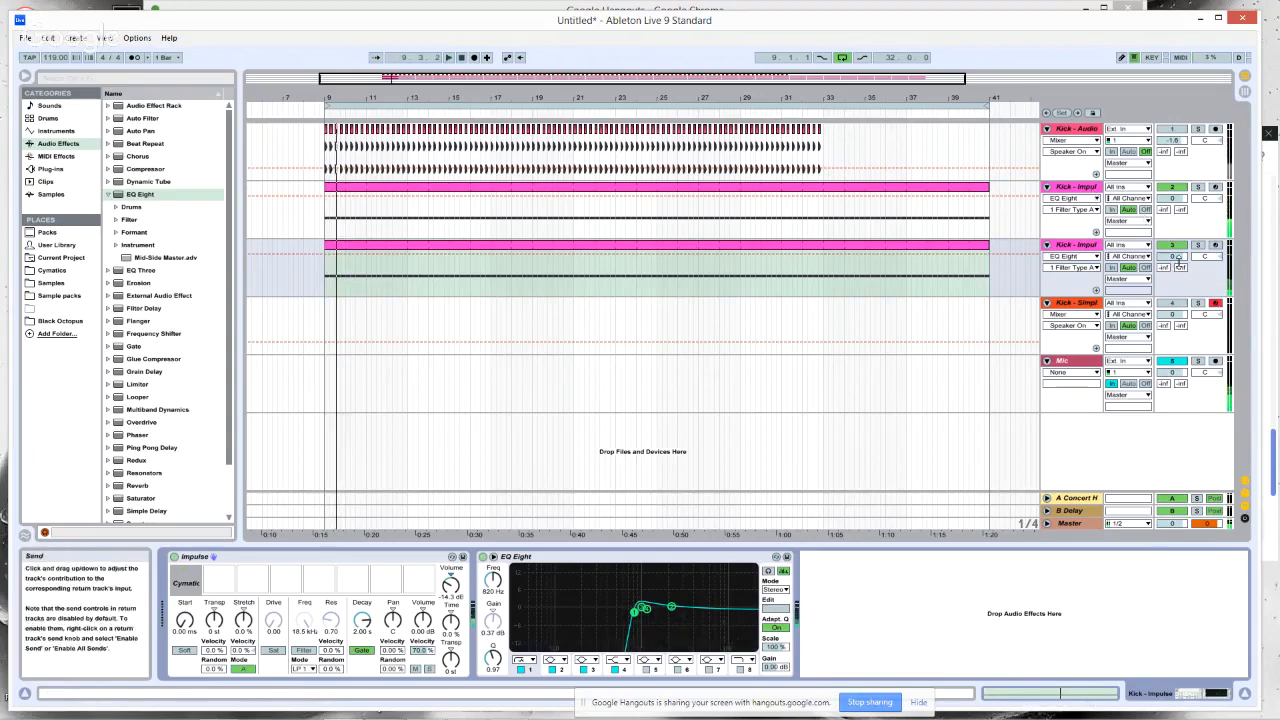
mouse_move(1173, 257)
mouse_down()
mouse_move(1173, 300)
mouse_move(1173, 263)
mouse_up()
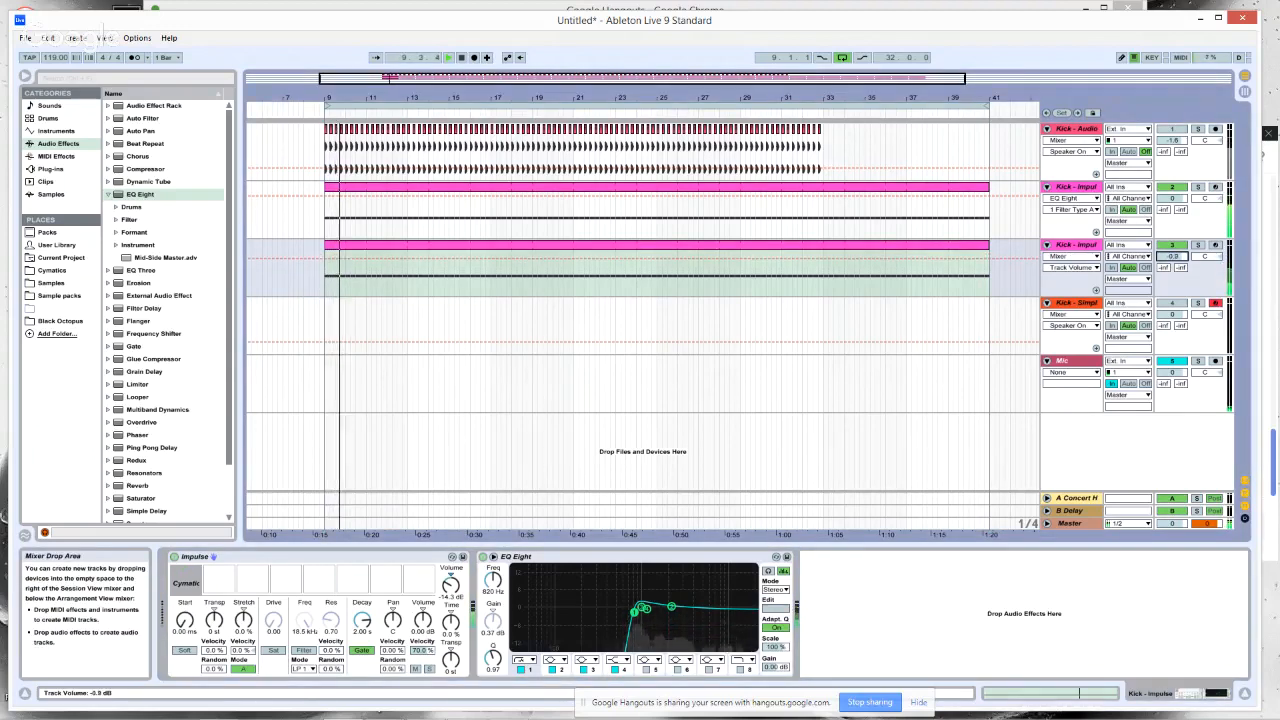
key(space)
- Enable the band 8 high cut in the original Kick - Impulse track's EQ Eight and lower it to about 245 Hz while auditioning
click(1077, 187)
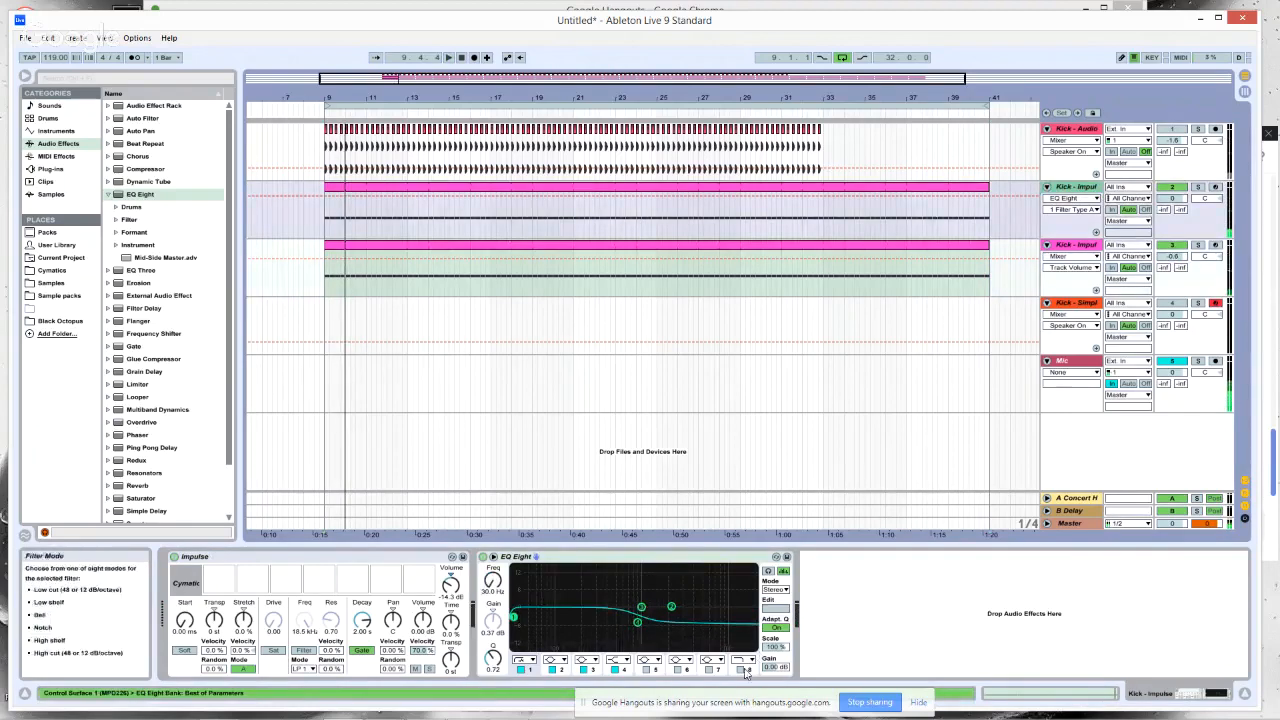
click(745, 670)
key(space)
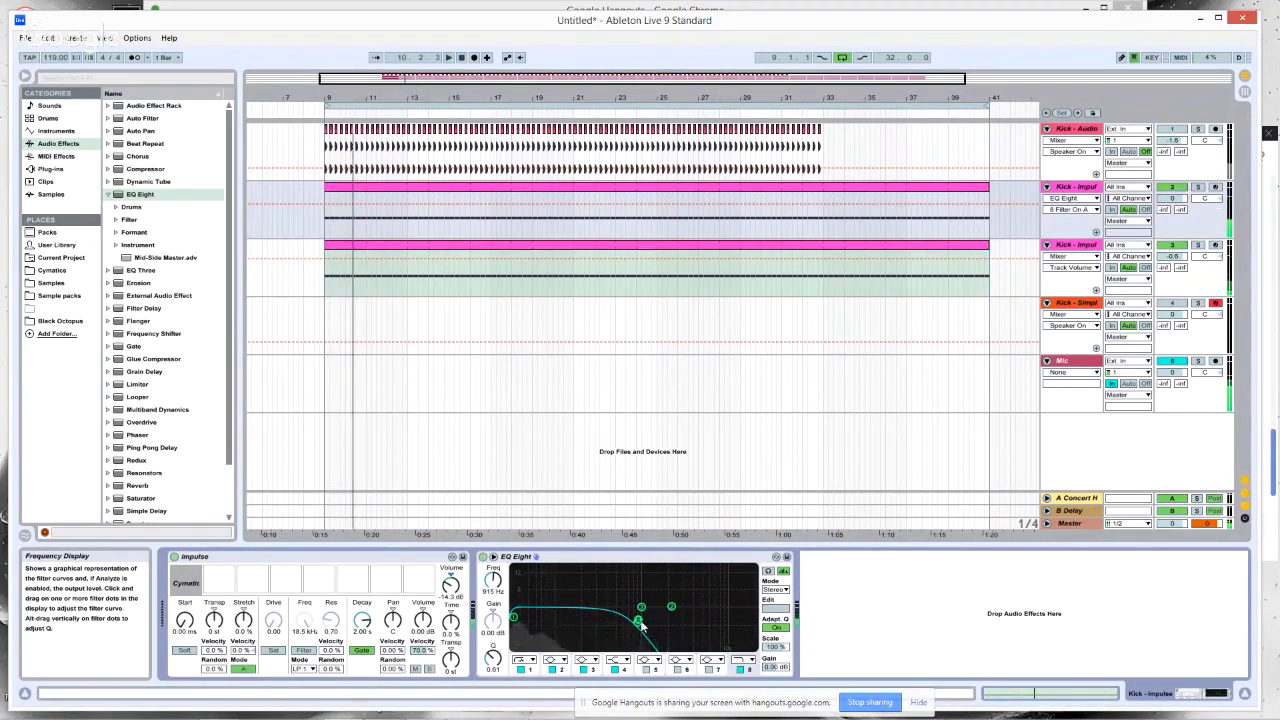
drag(640, 621, 594, 617)
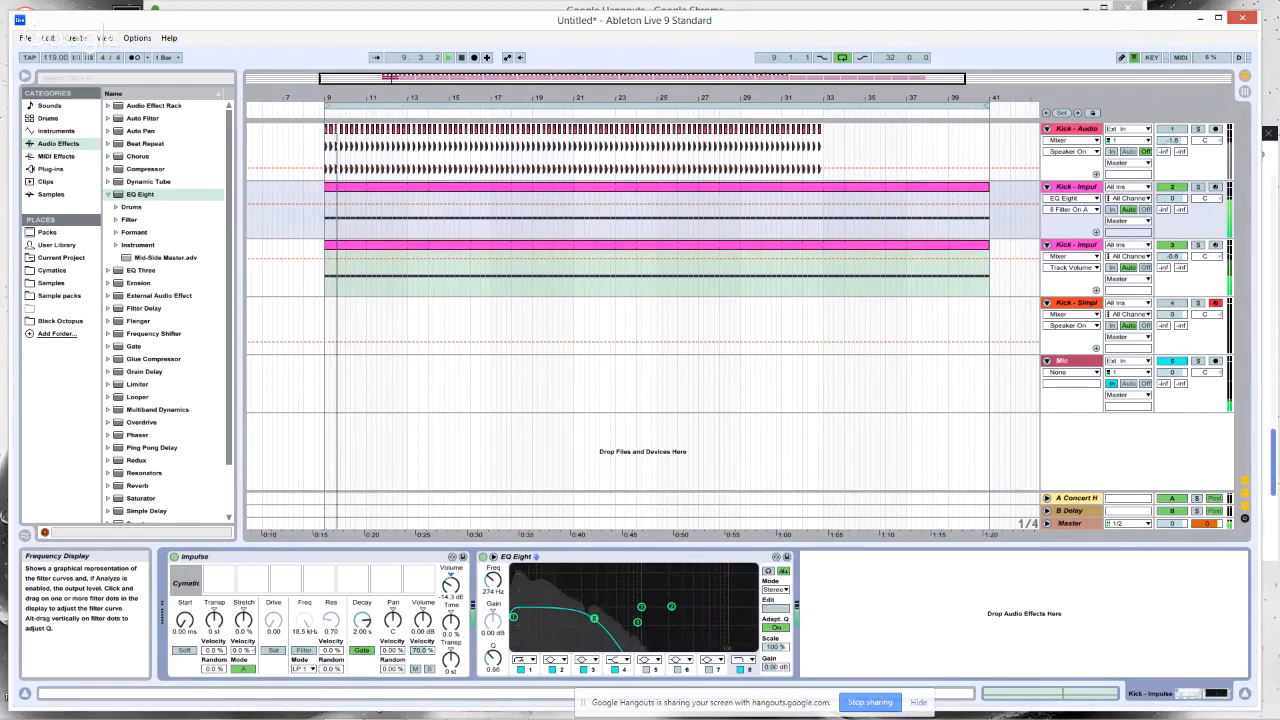
mouse_move(594, 617)
mouse_down()
mouse_move(578, 596)
mouse_move(589, 615)
mouse_up()
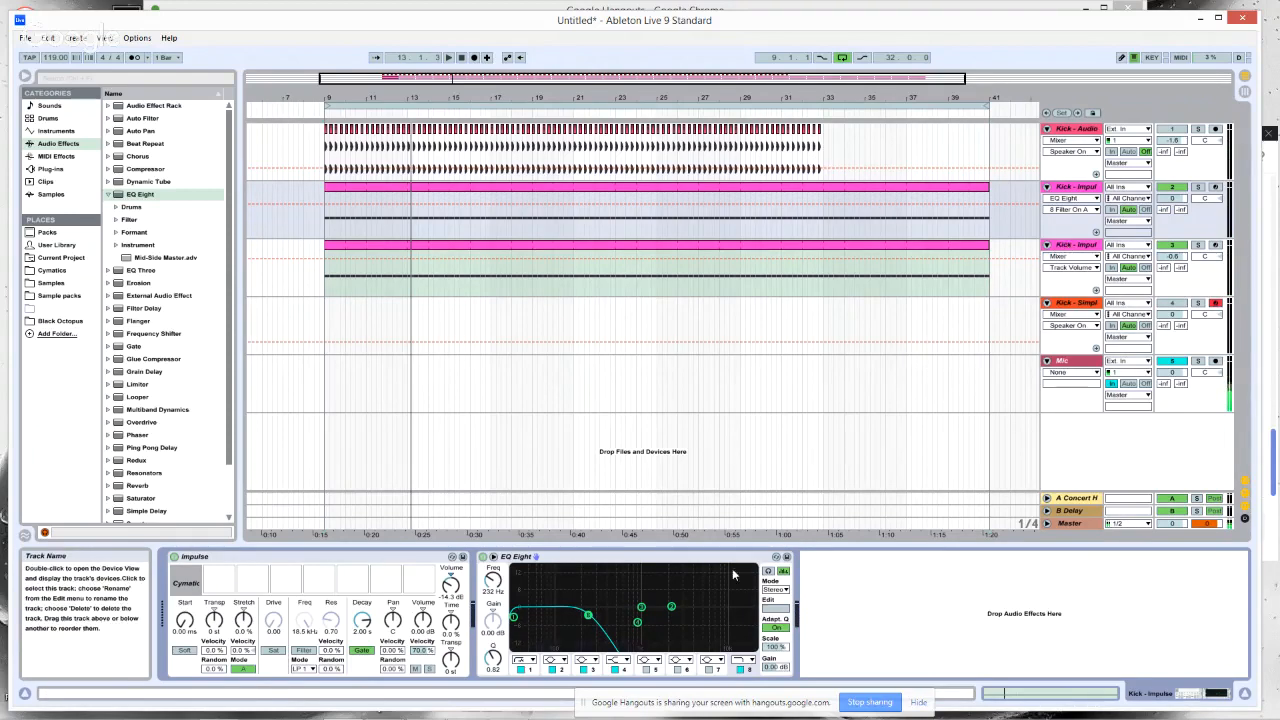
click(1088, 187)
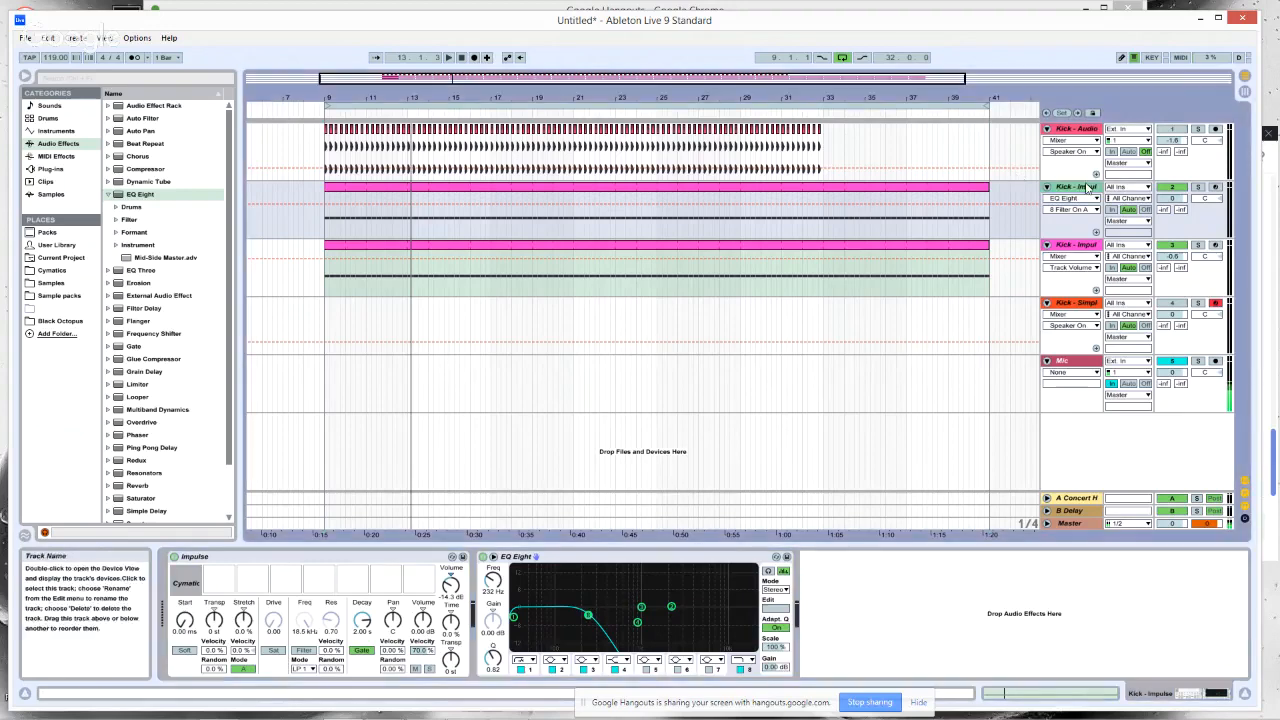
drag(588, 615, 590, 615)
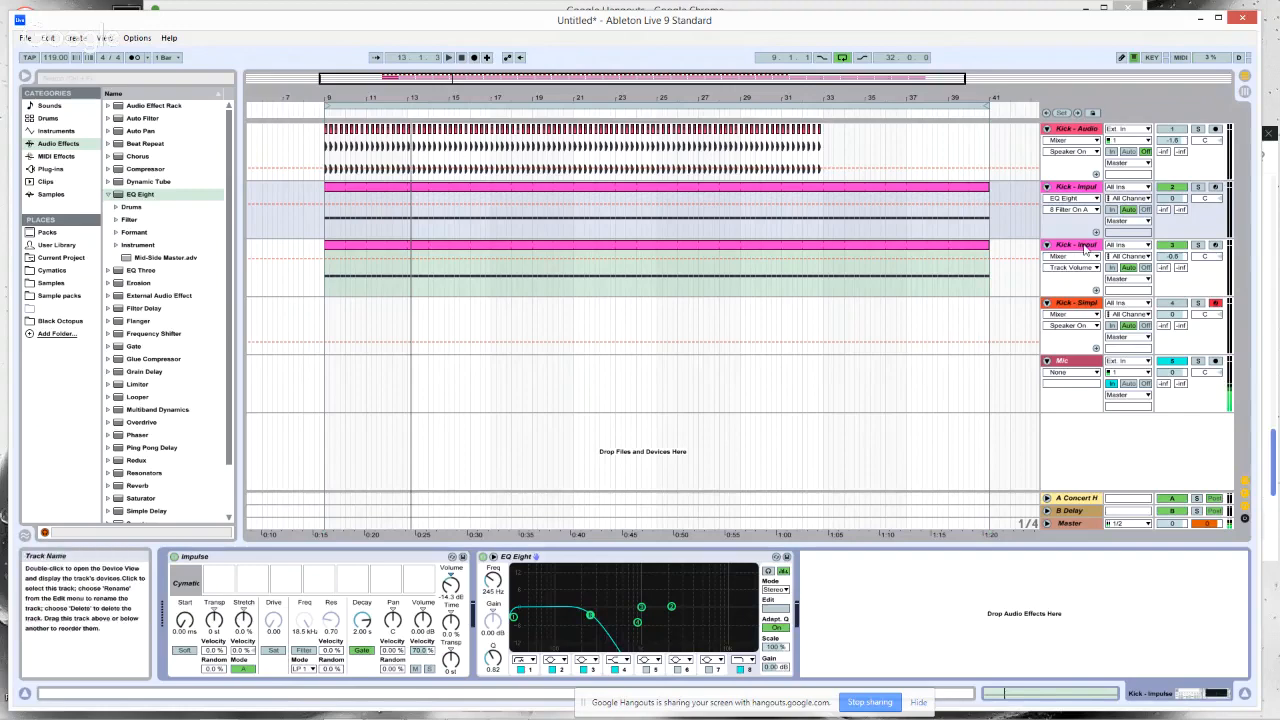
- Raise the EQ Eight low cut on the duplicate Kick - Impulse track to about 835 Hz with a Q of about 0.85
click(1085, 246)
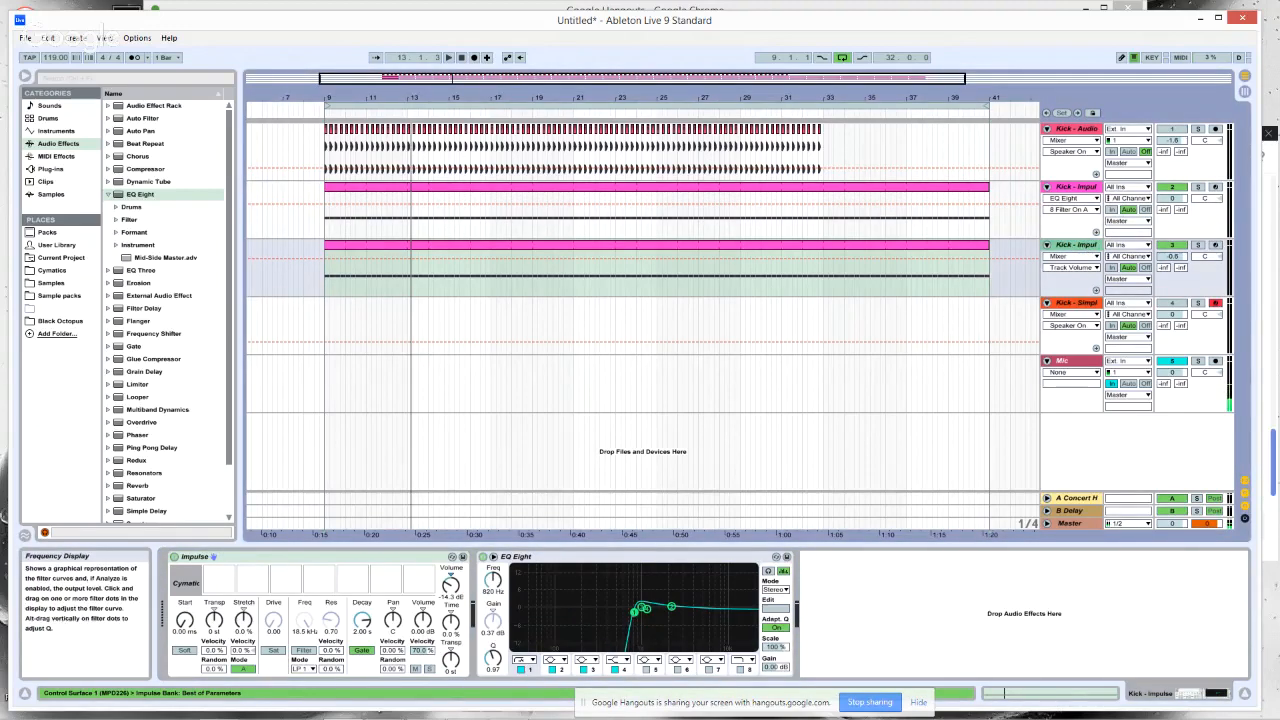
drag(634, 612, 635, 614)
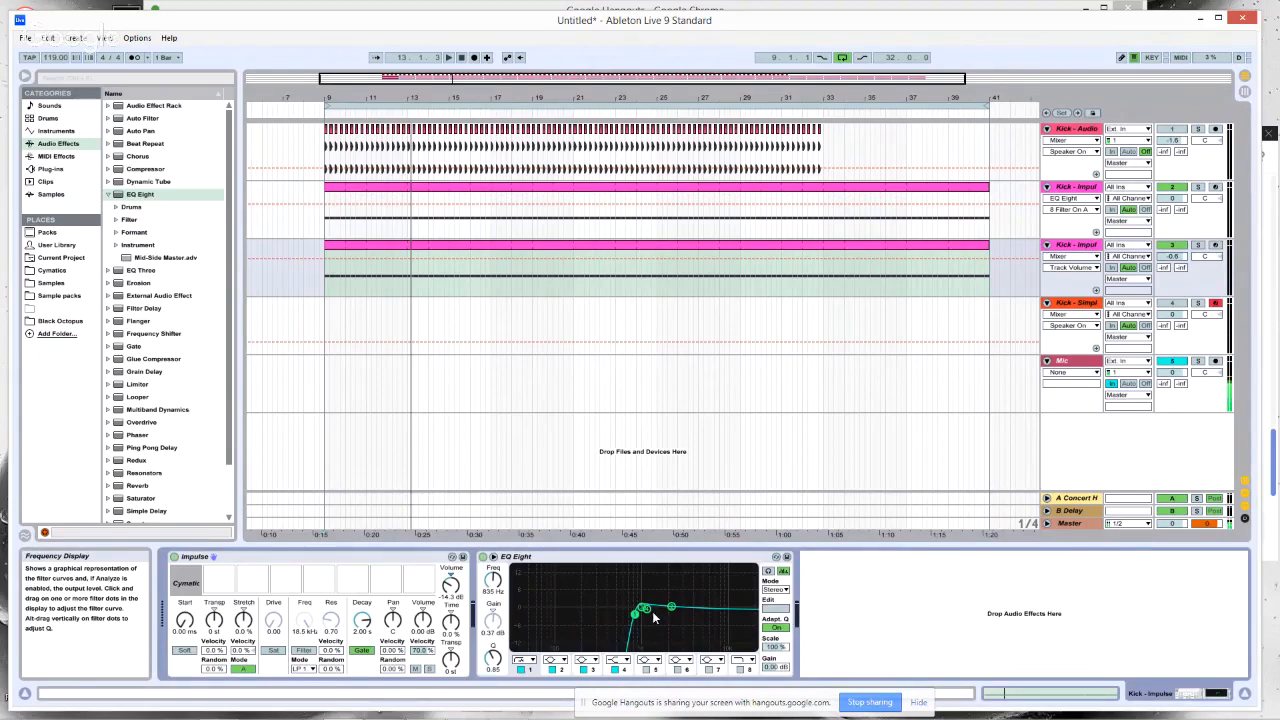
- Add a Compressor after the EQ Eight on the original Kick - Impulse track and expand its sidechain section
click(1083, 188)
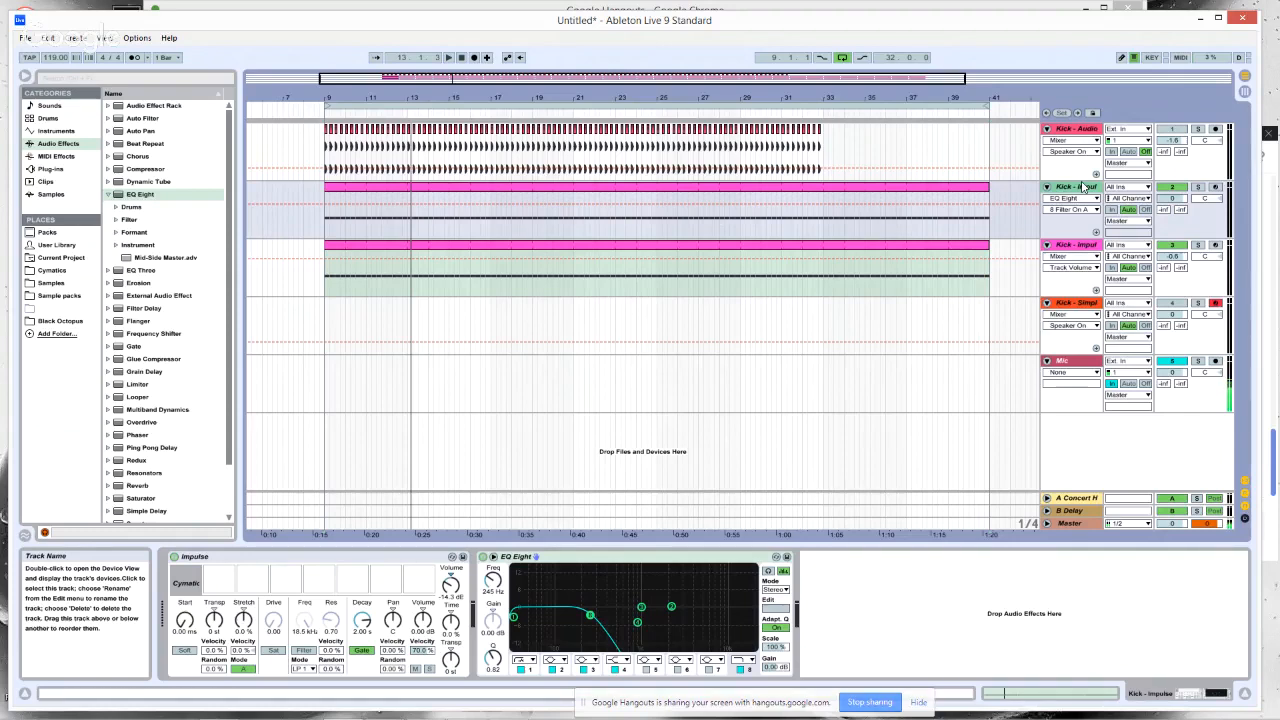
key(space)
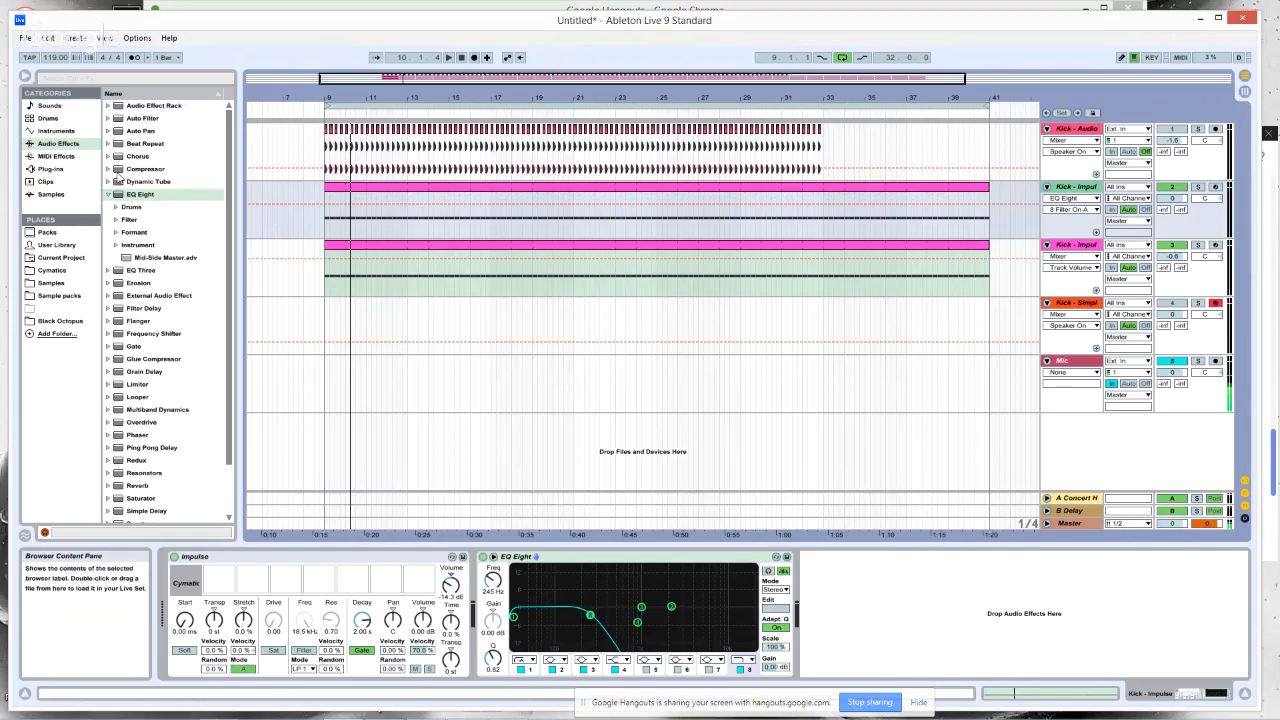
drag(145, 168, 868, 612)
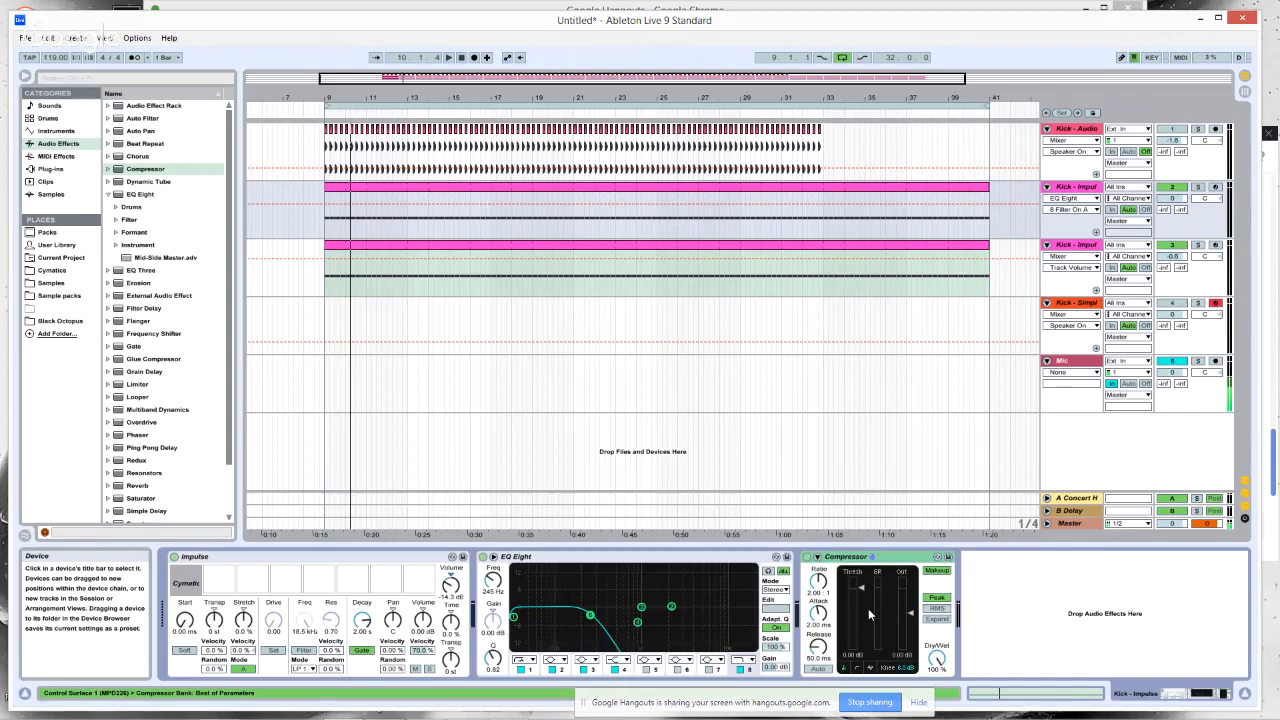
click(817, 558)
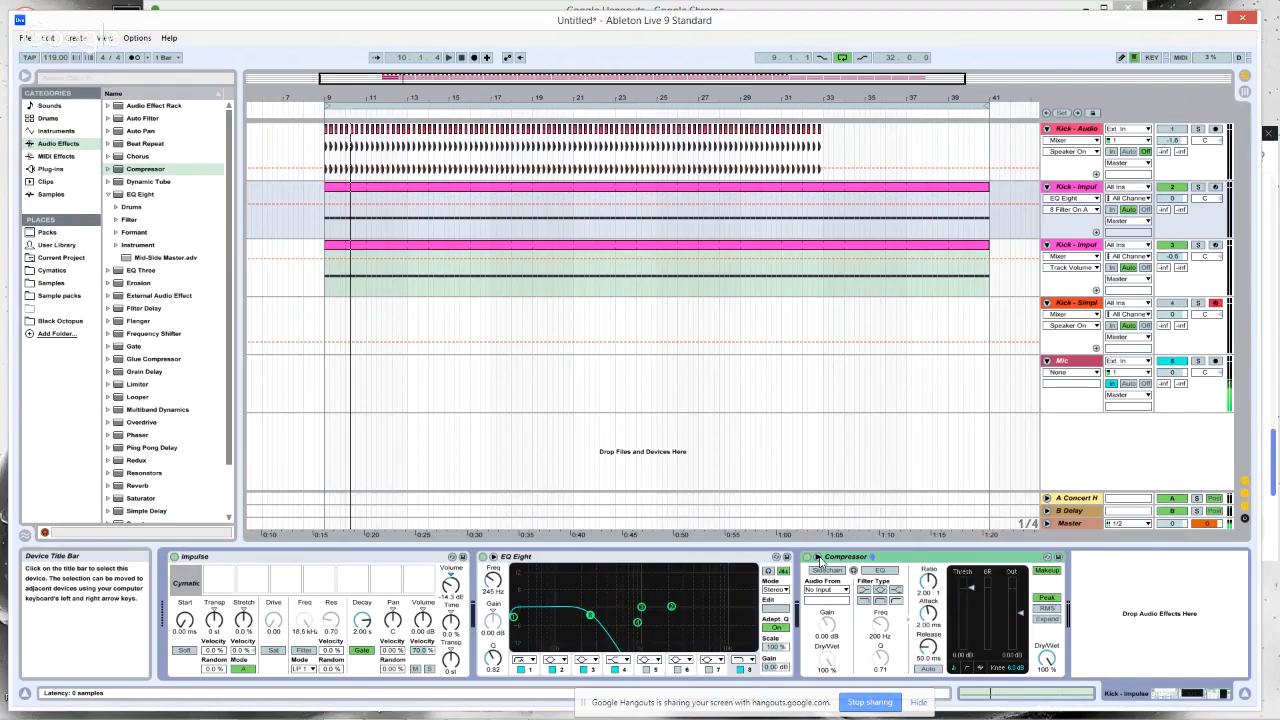
- Lower the Compressor's threshold to about -25.5 dB and lengthen its attack to about 56.9 ms while auditioning
key(space)
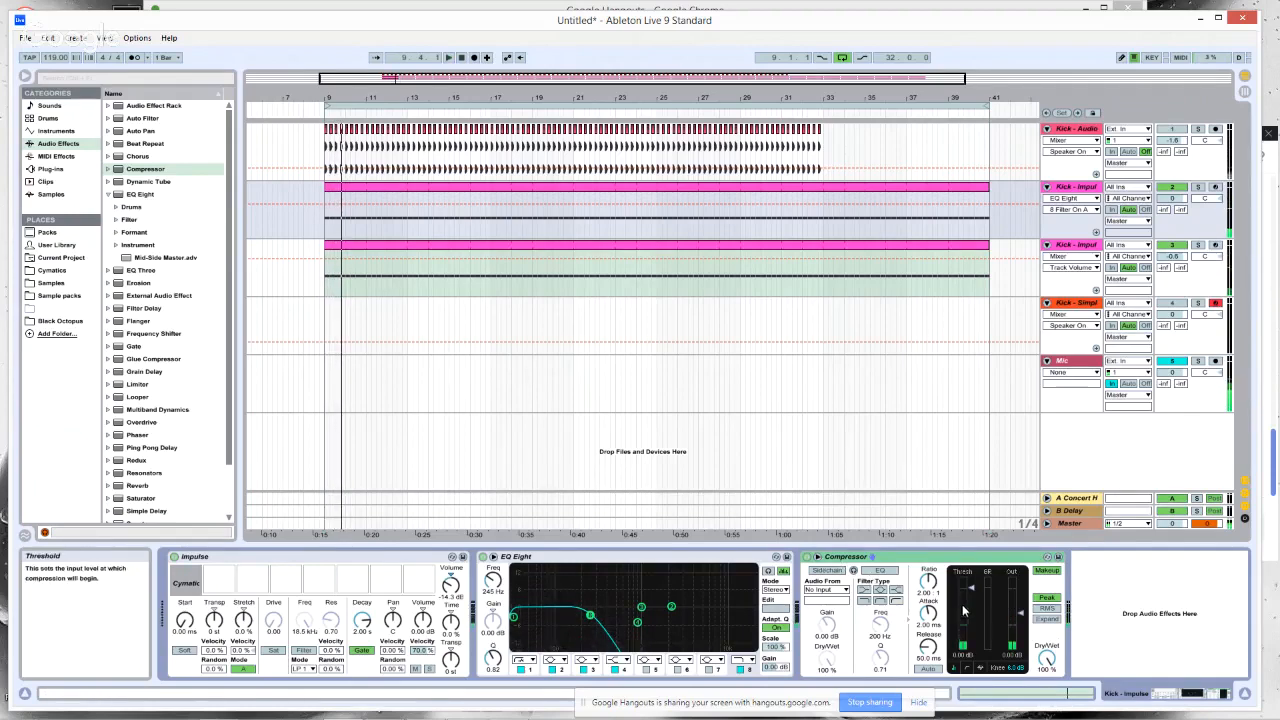
drag(962, 602, 962, 636)
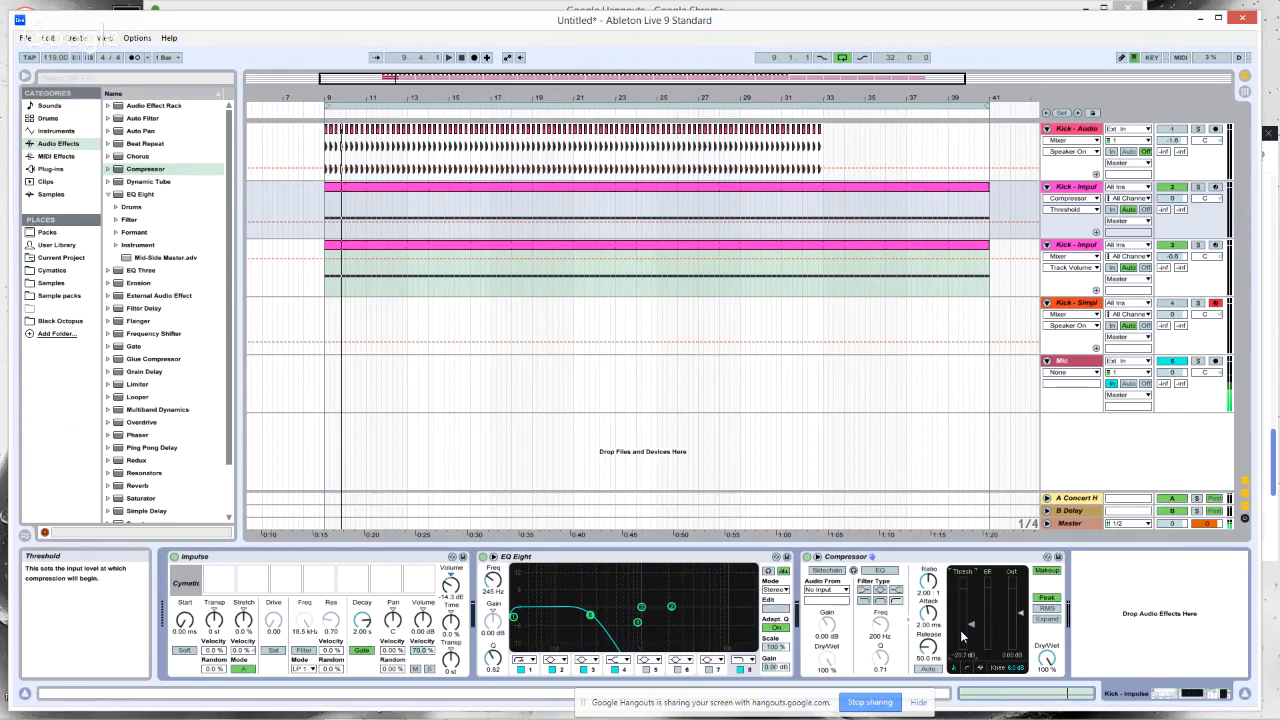
drag(928, 613, 928, 568)
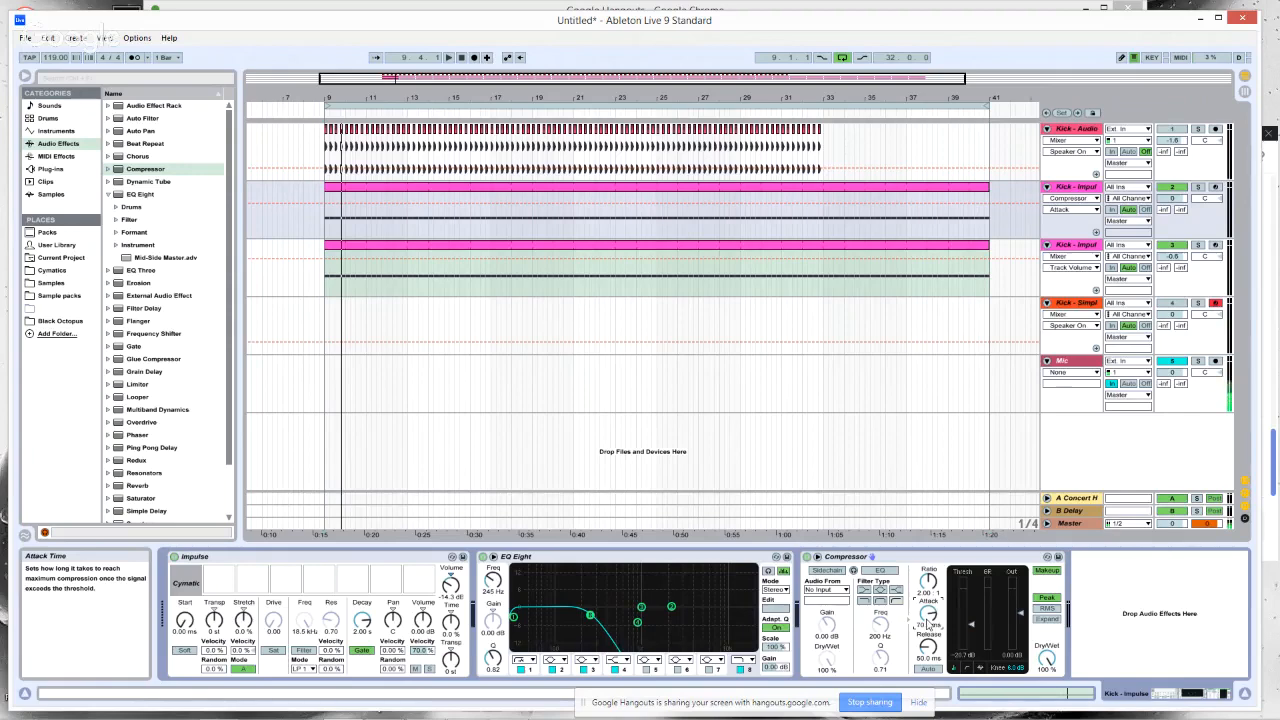
key(space)
drag(971, 624, 936, 621)
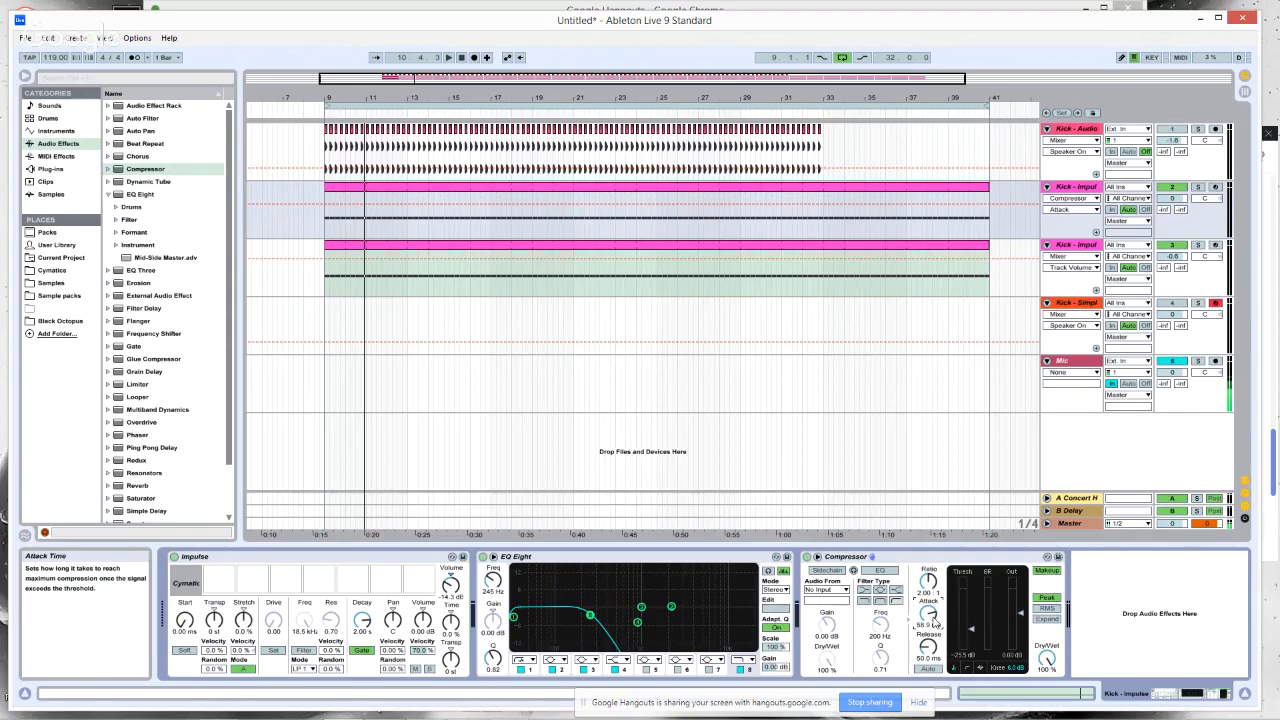
drag(928, 614, 932, 606)
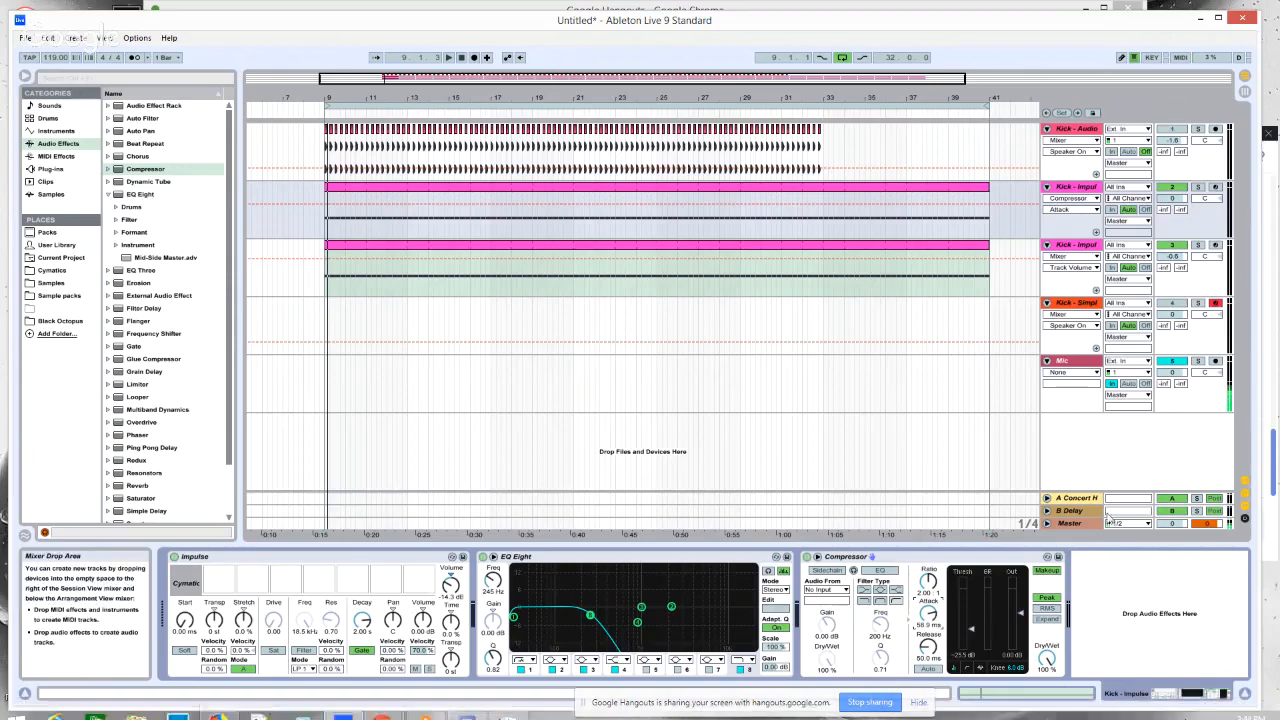
- Lower the Compressor's threshold to about -30 dB while auditioning and collapse its sidechain section
key(space)
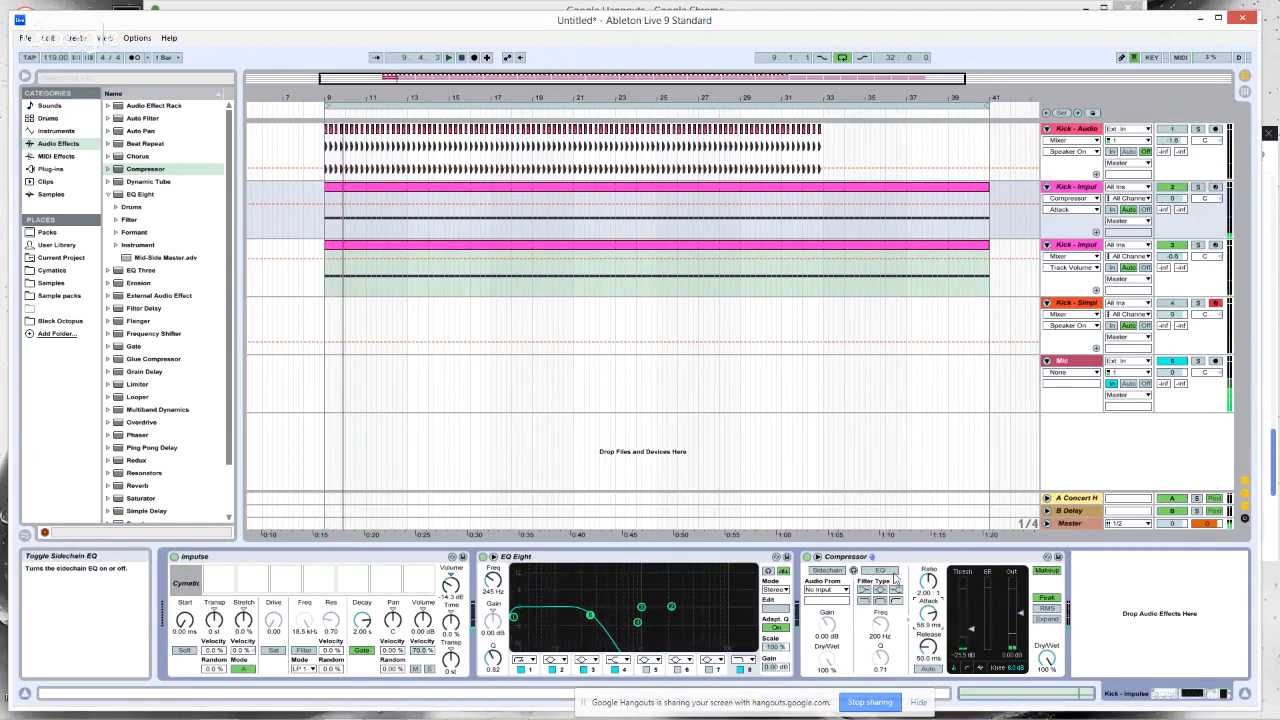
drag(973, 631, 973, 635)
key(space)
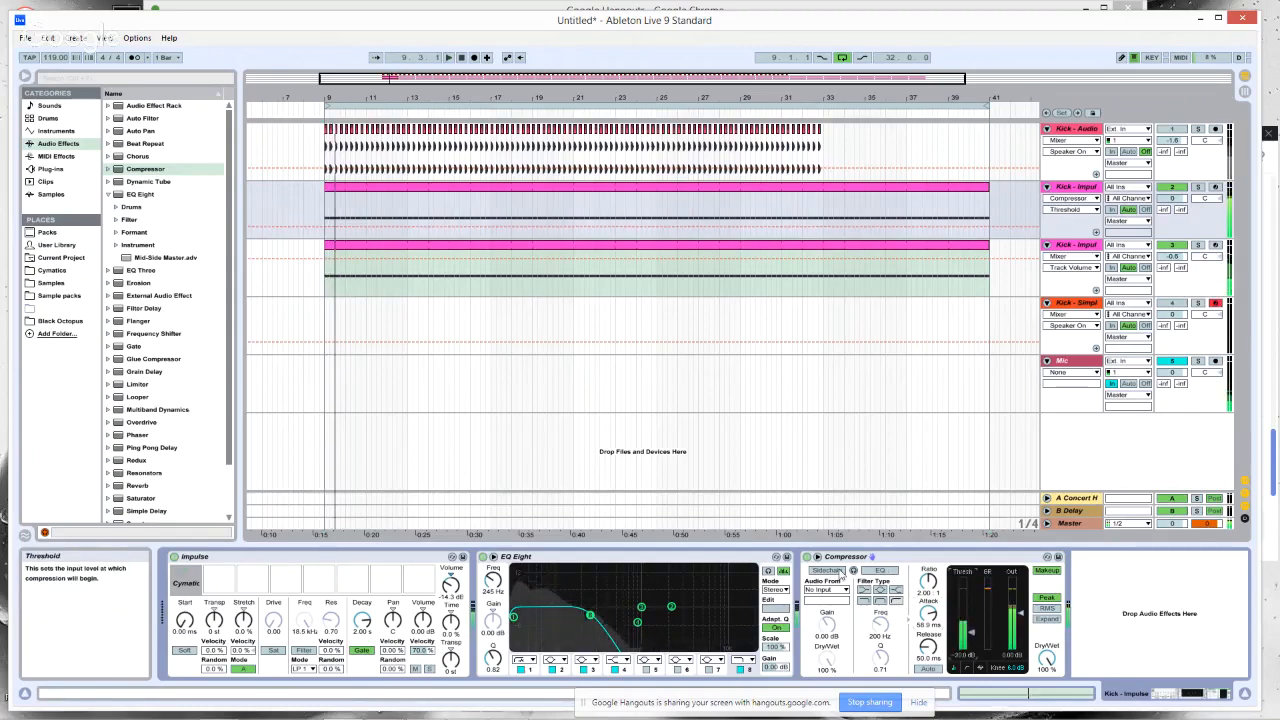
click(817, 557)
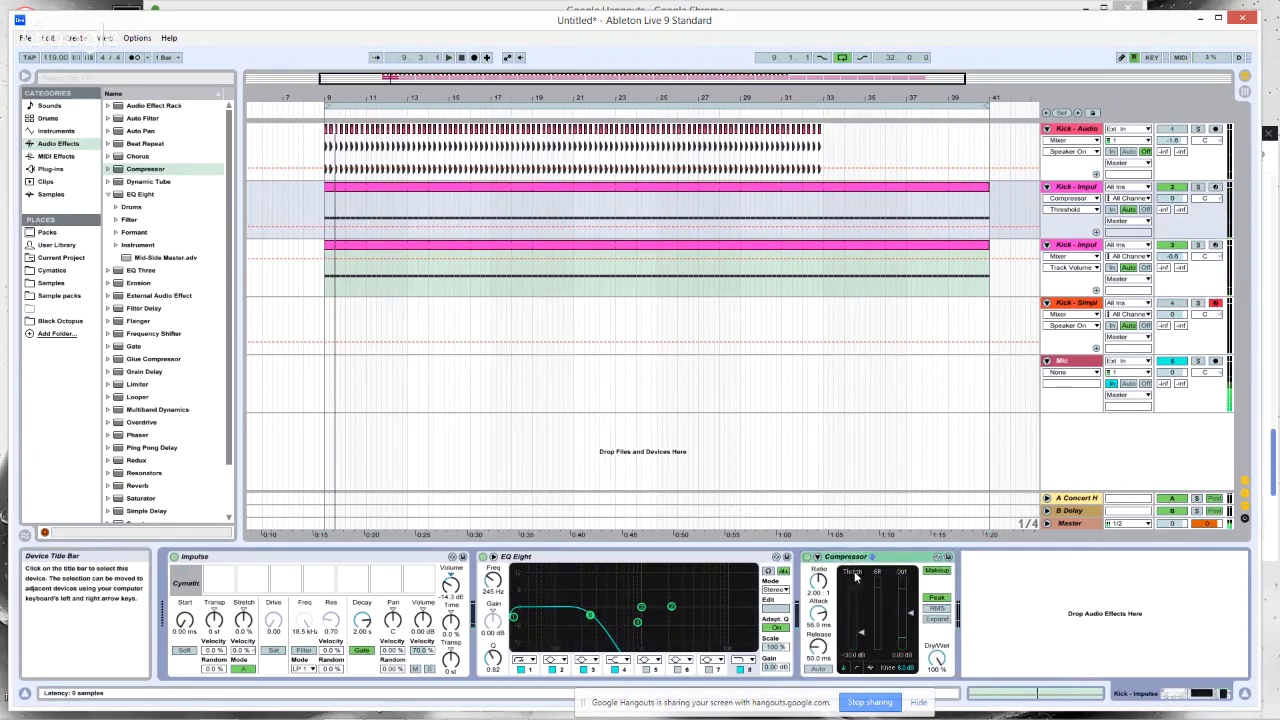
- Set the Compressor's attack to about 21.5 ms and release to about 146 ms, trying RMS mode before returning to Peak
key(space)
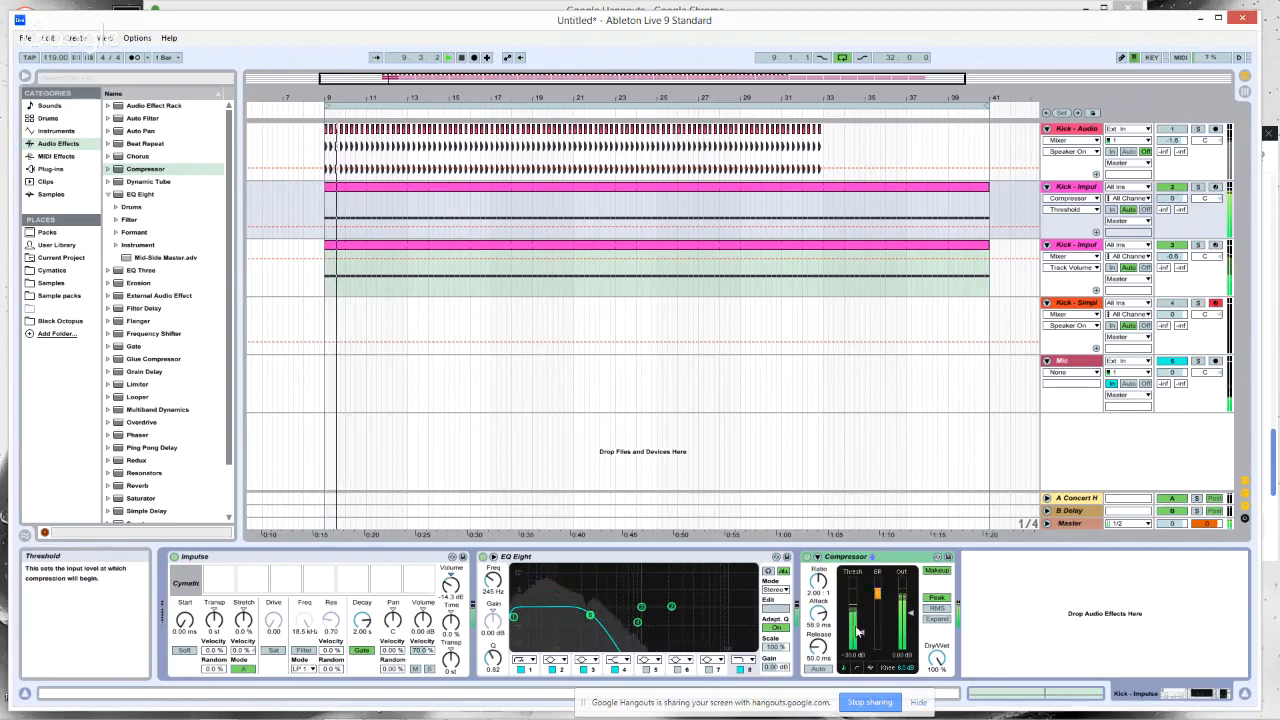
click(819, 588)
mouse_move(819, 613)
mouse_down()
mouse_move(819, 627)
mouse_move(819, 613)
mouse_up()
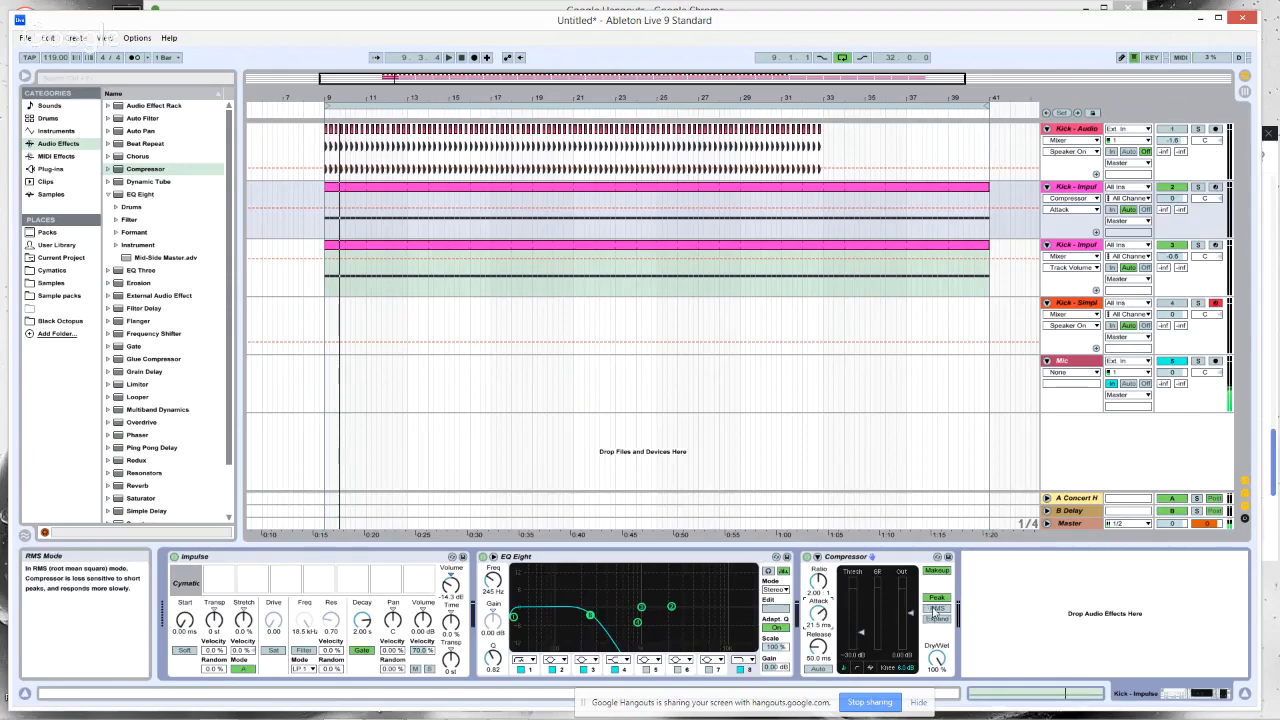
click(937, 608)
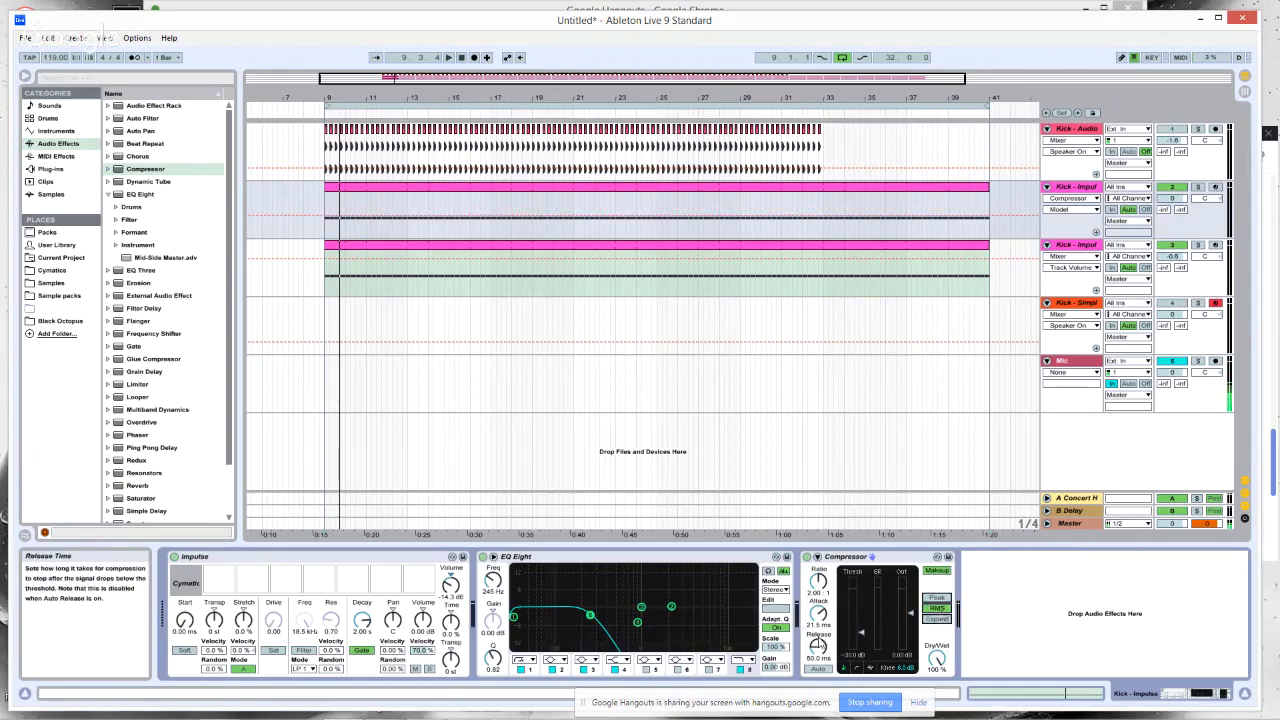
click(939, 598)
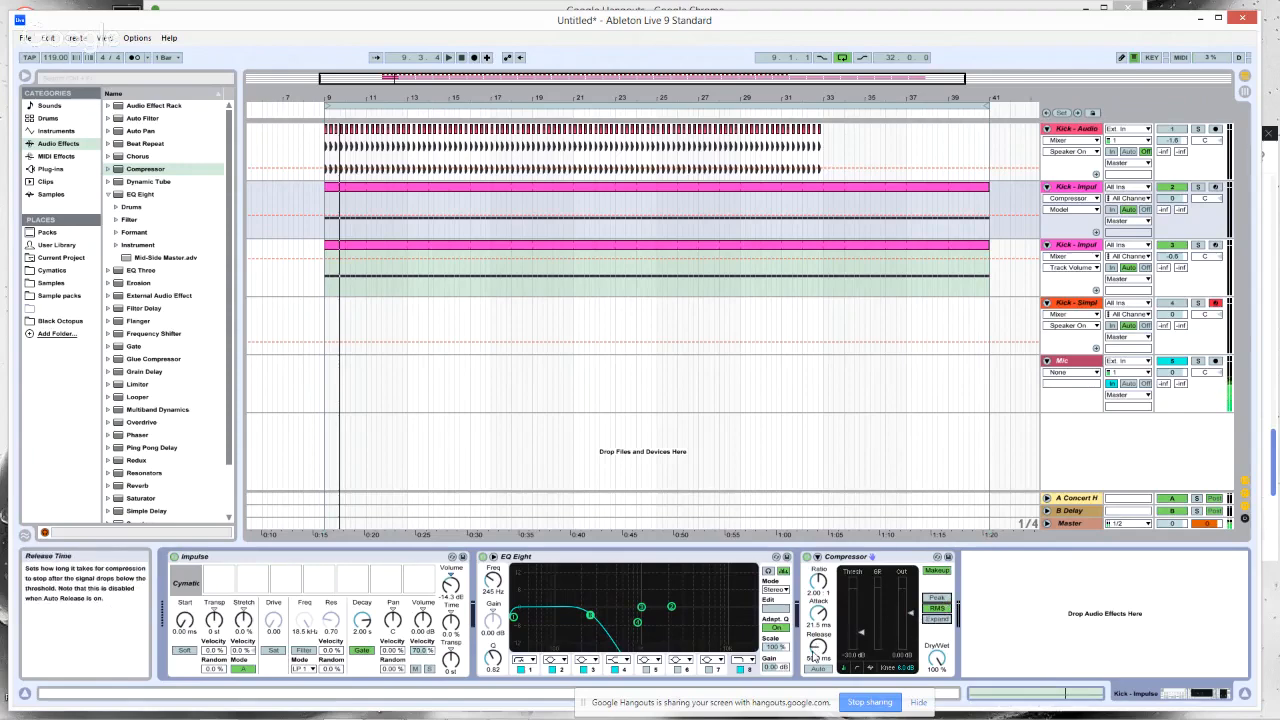
click(944, 598)
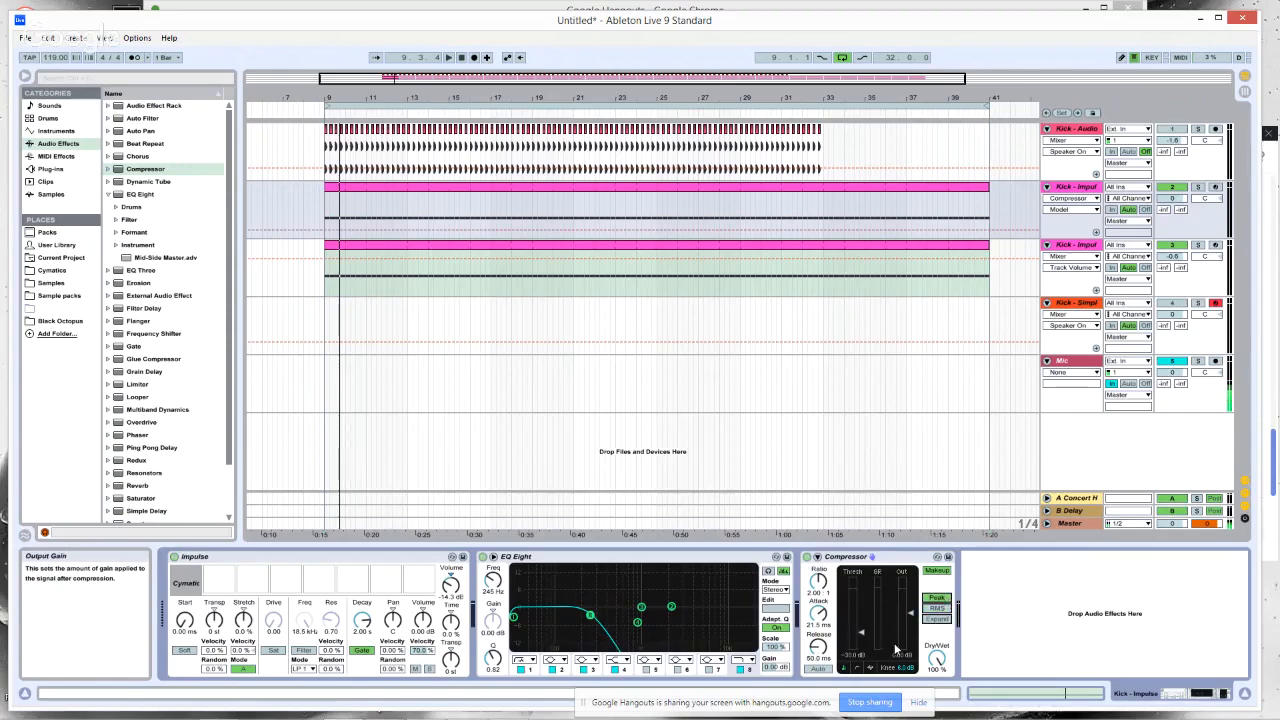
drag(818, 648, 818, 634)
key(space)
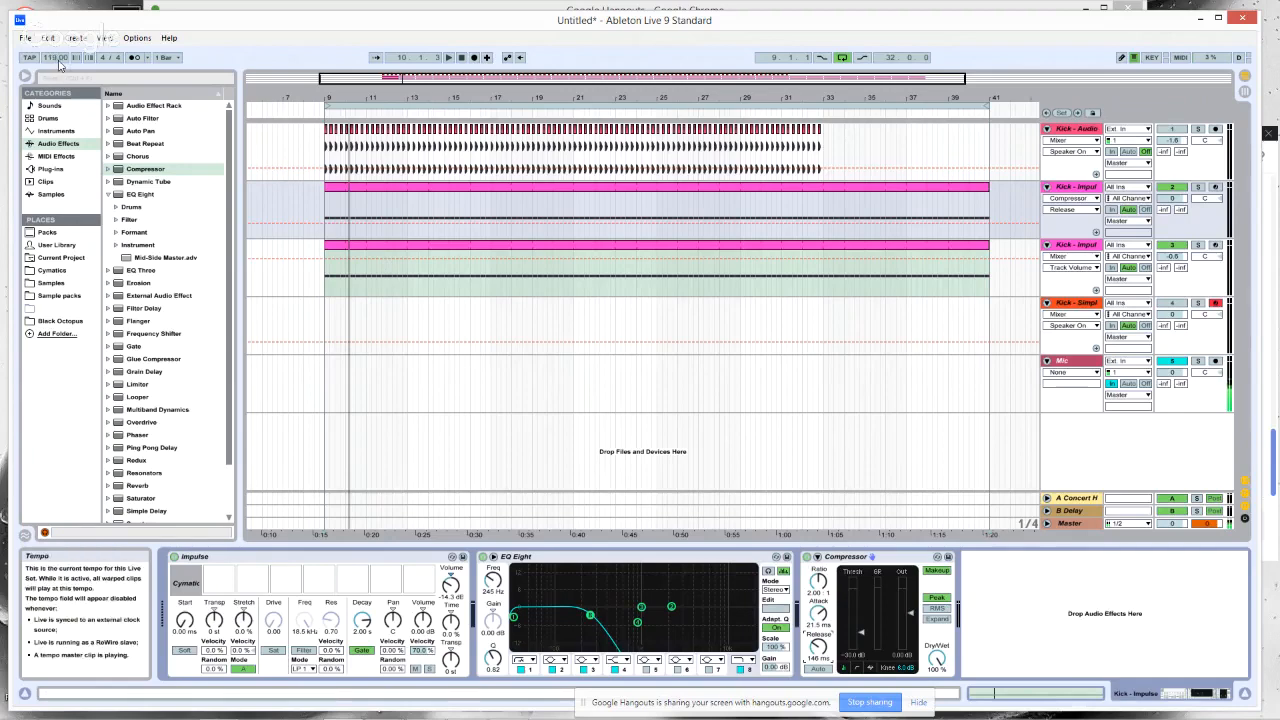
- Open the MIDI clip on the duplicate Kick - Impulse track, play it from bar 9, and return to the device view
click(343, 265)
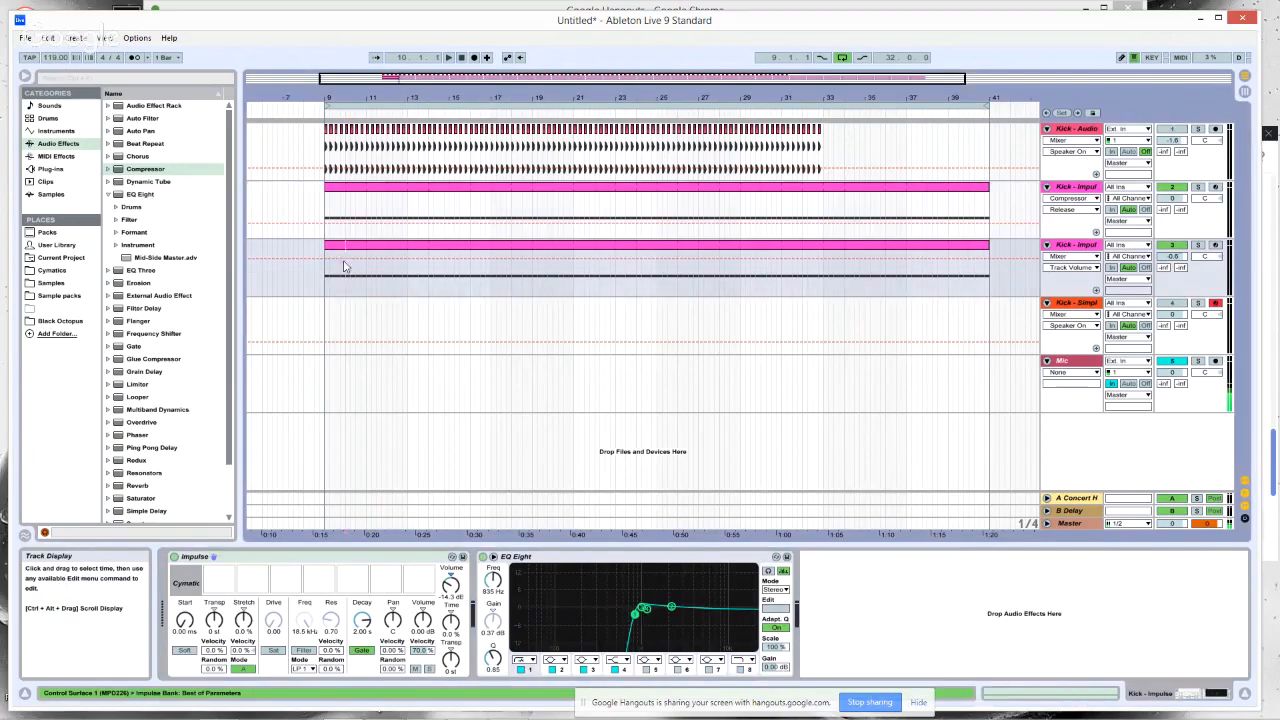
drag(343, 265, 326, 262)
double_click(337, 248)
key(space)
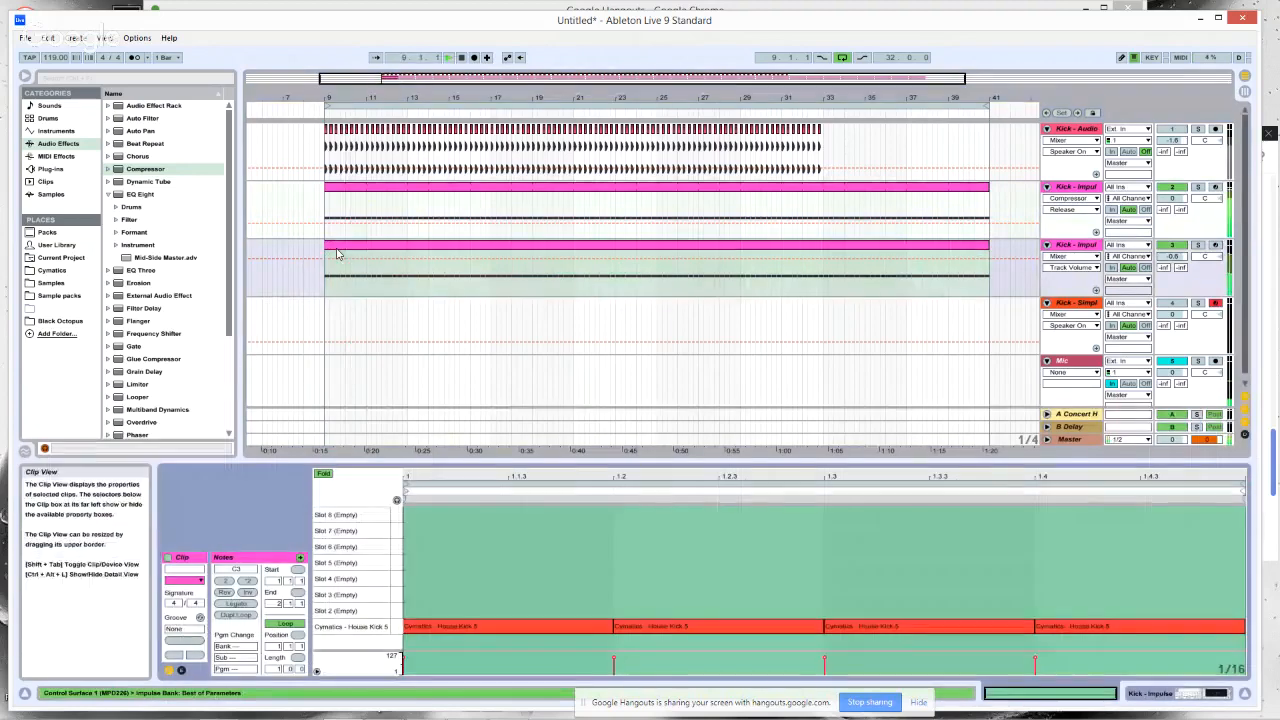
key(shift+Tab)
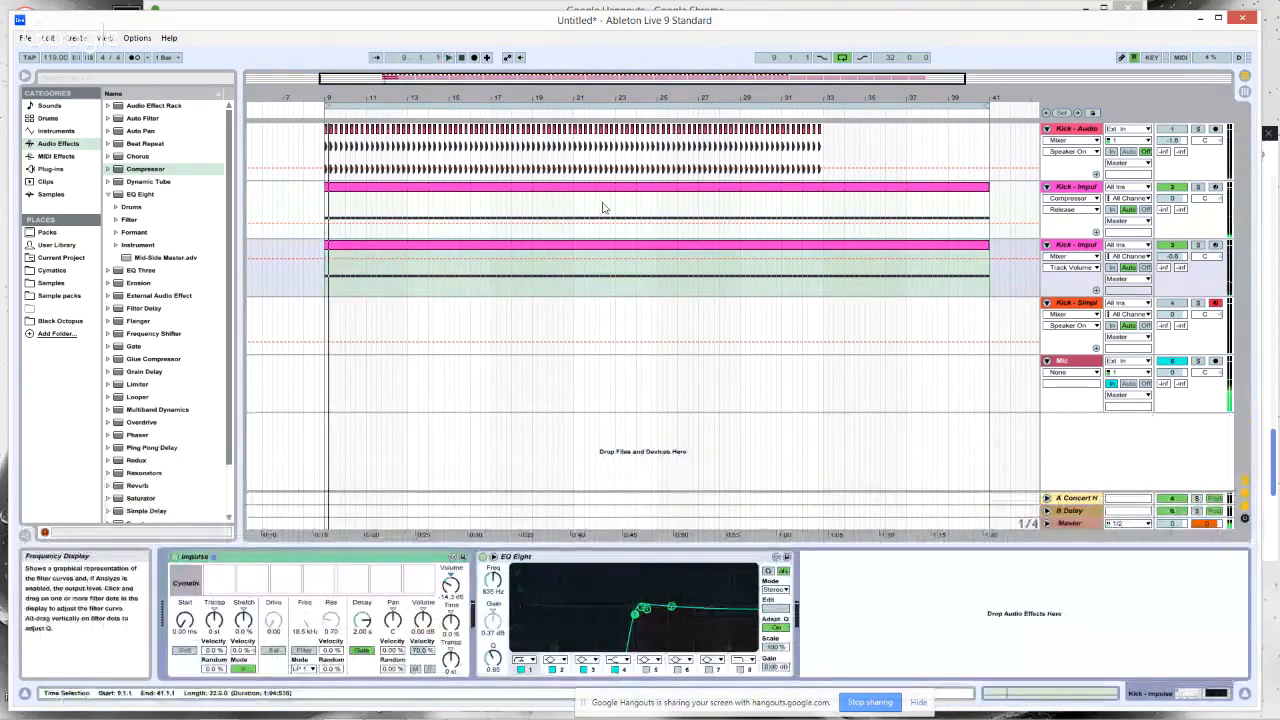
- Raise the Compressor threshold on the original Kick - Impulse track to about -25.5 dB and audition the kicks
click(1085, 190)
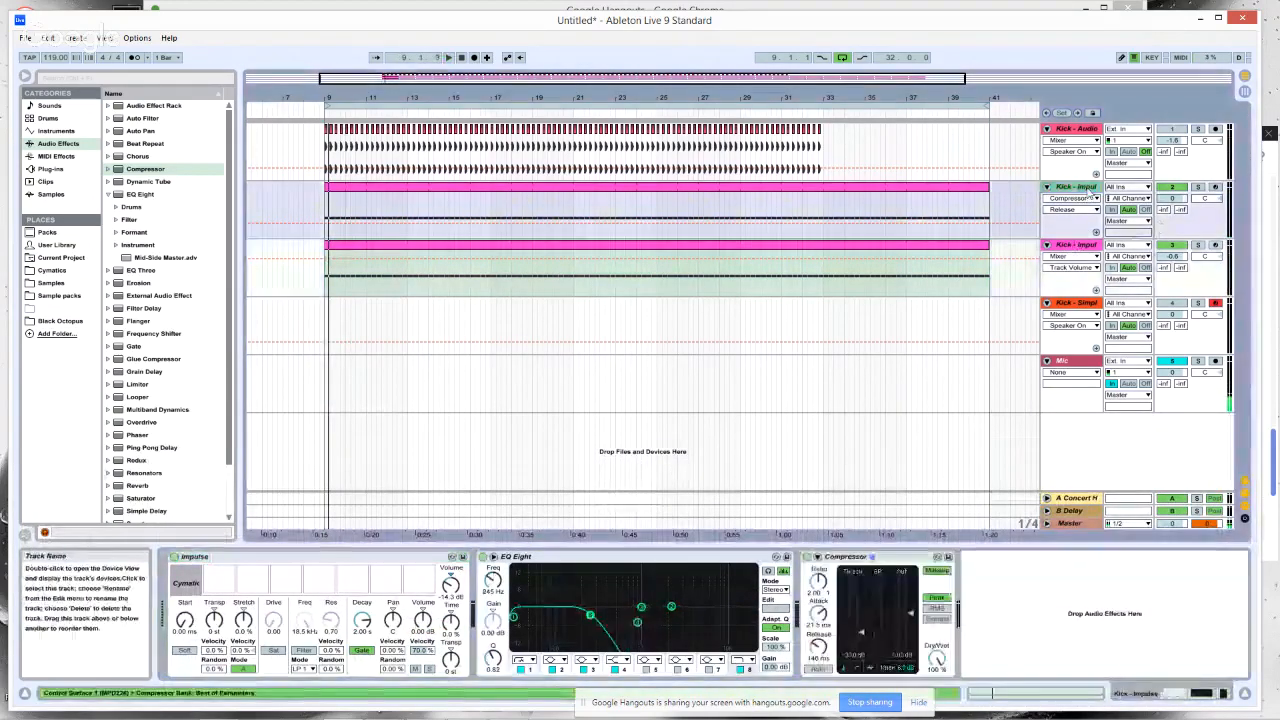
click(860, 631)
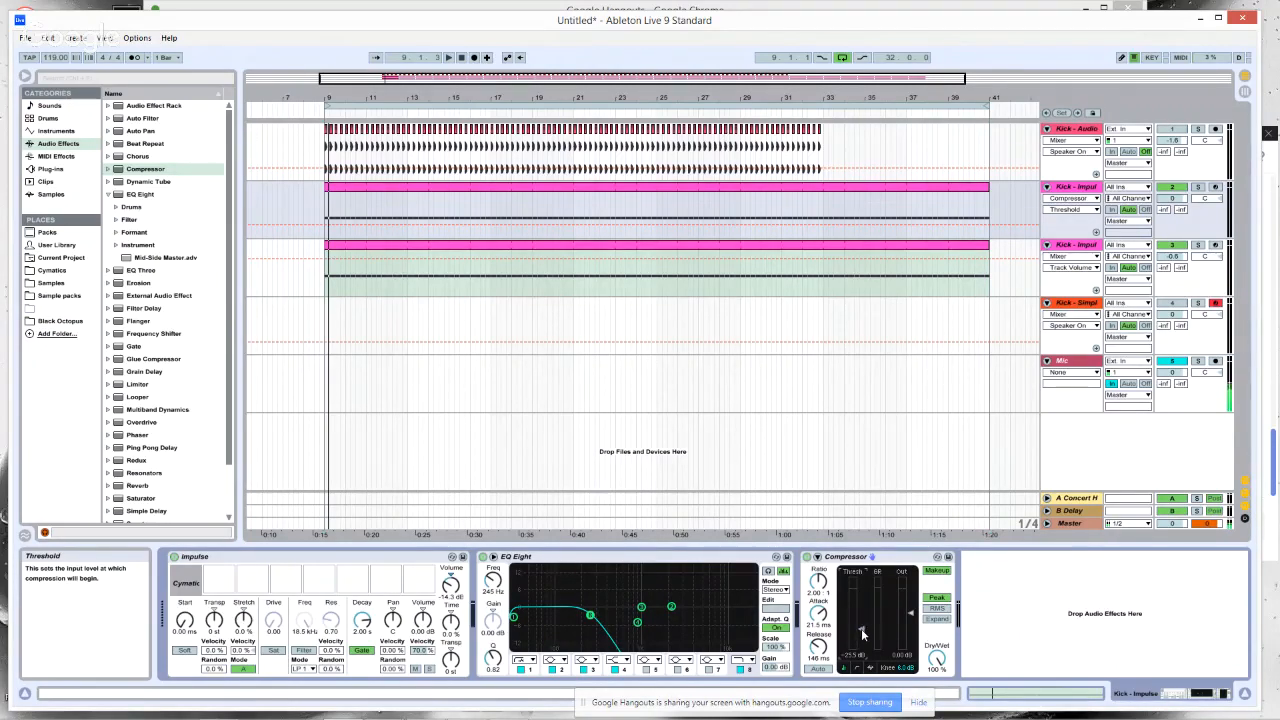
click(818, 645)
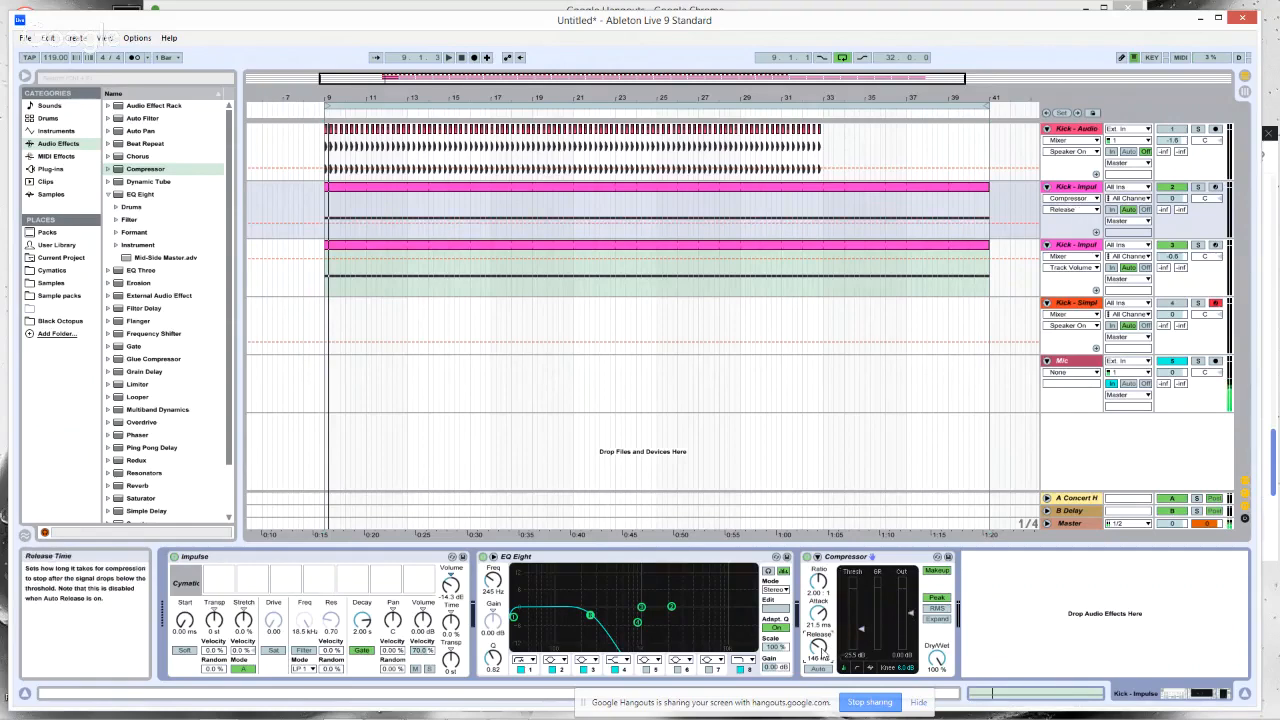
key(space)
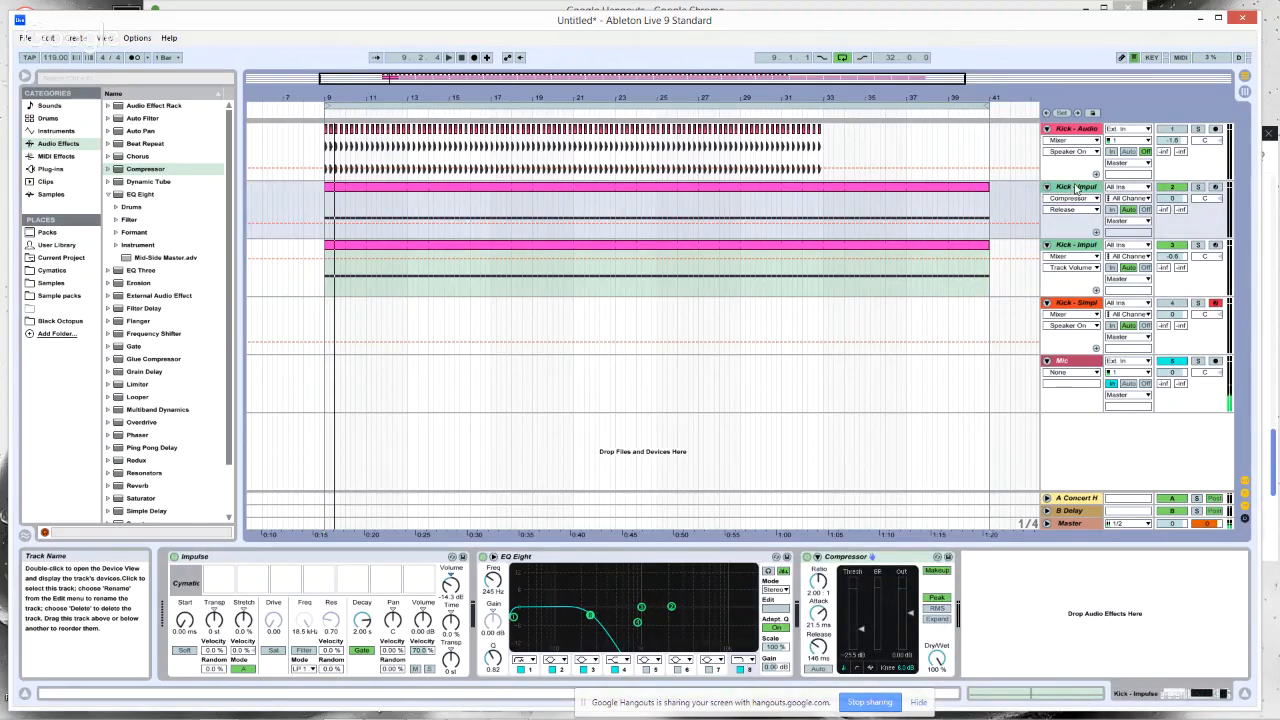
- Group the two Kick - Impulse tracks and move the Compressor from the original track onto the group track
key(ctrl+g)
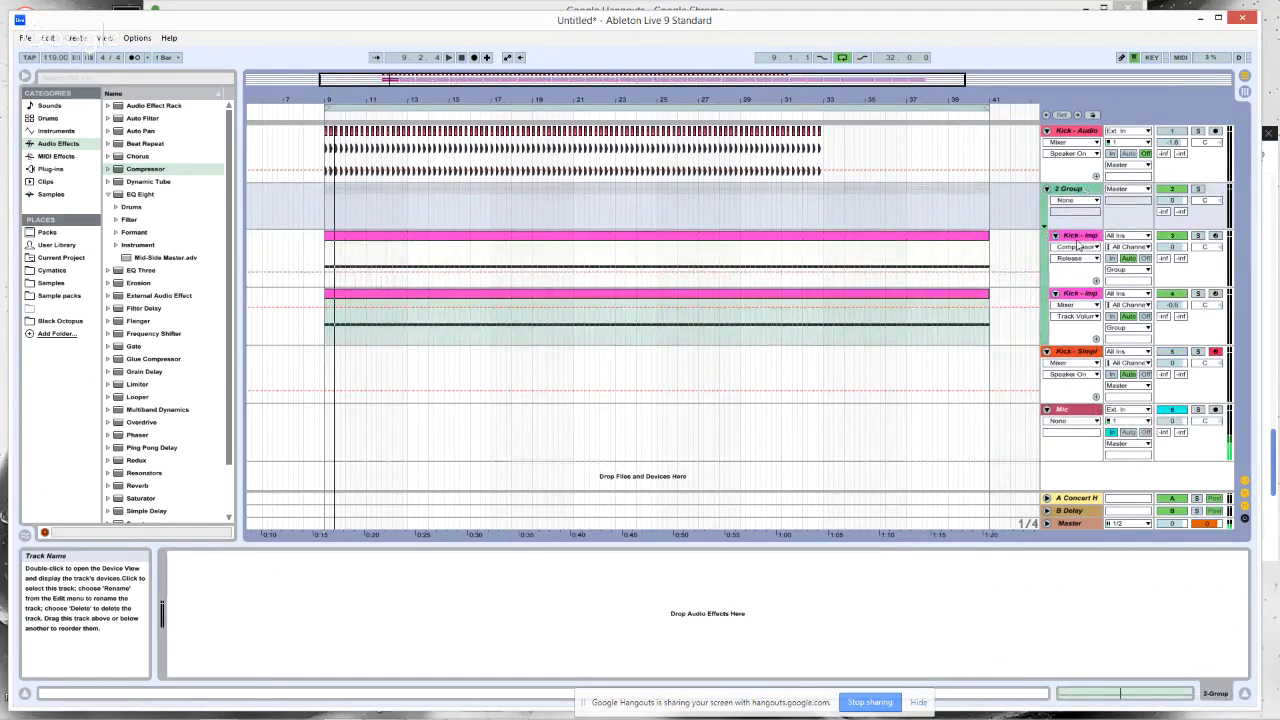
click(1077, 295)
click(878, 557)
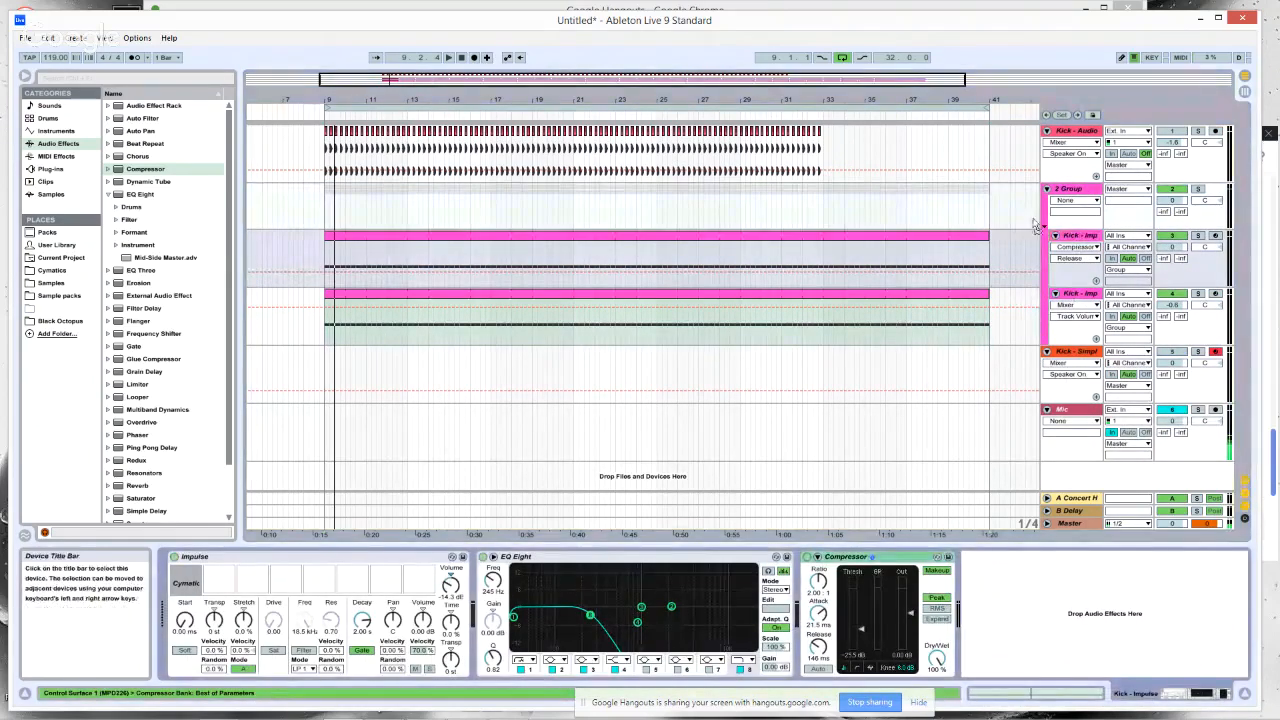
click(1074, 190)
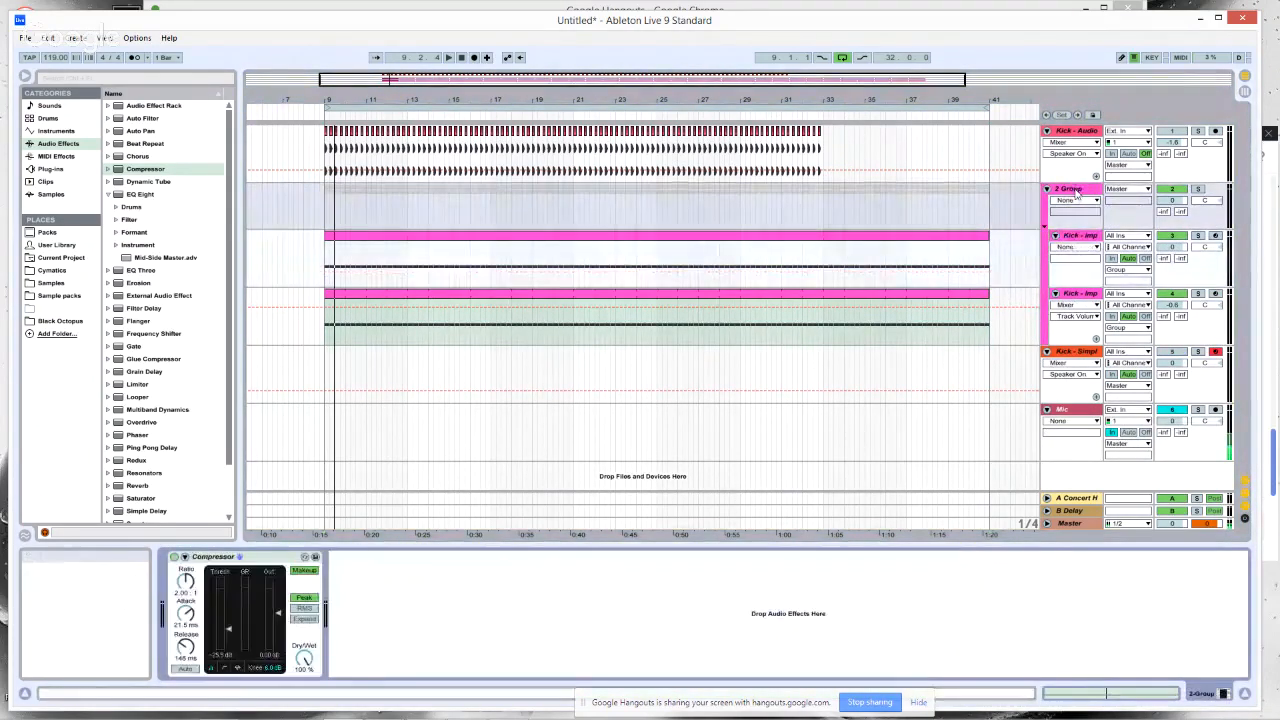
- Play the grouped kicks and lower the original Kick - Impulse track's volume to -0.2 dB
key(space)
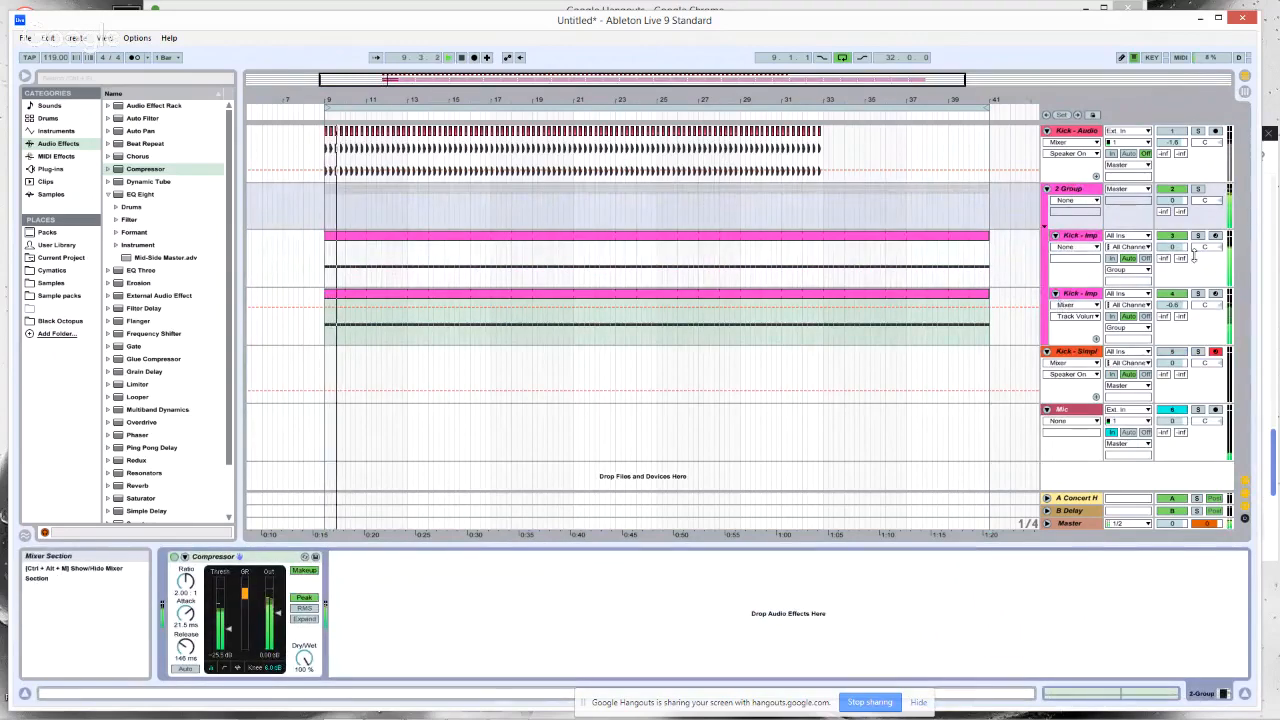
drag(1172, 247, 1172, 251)
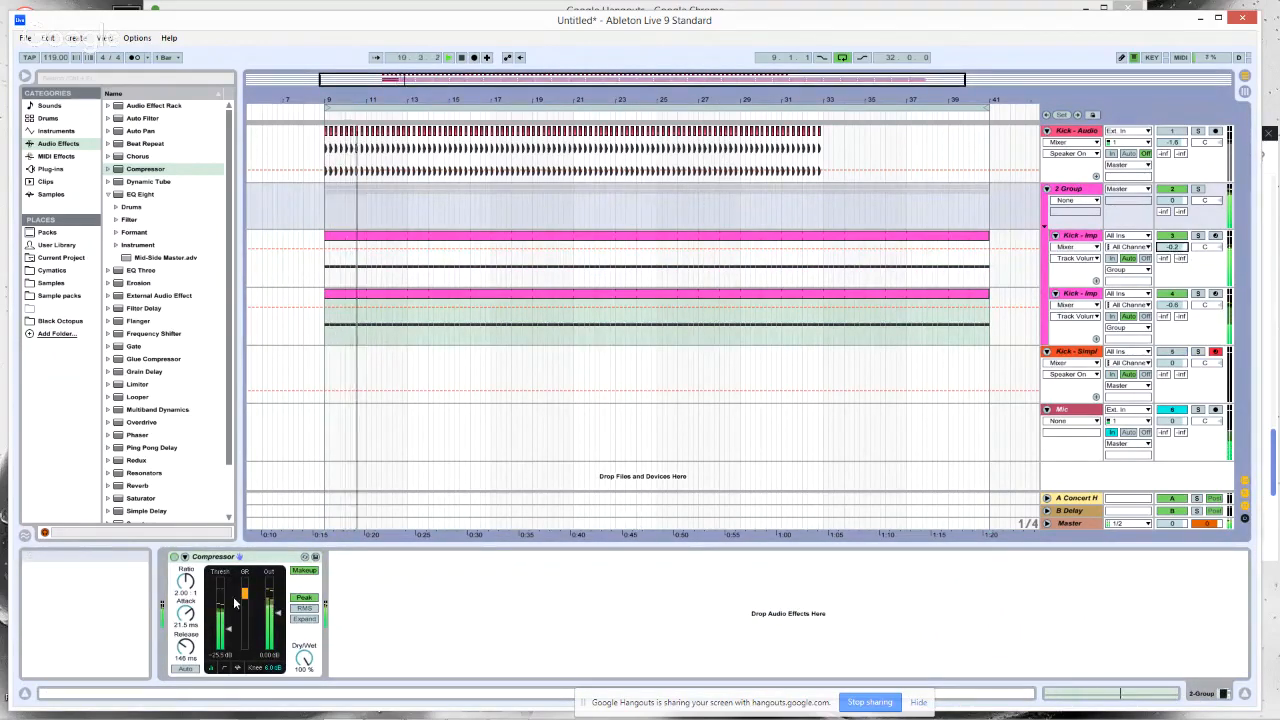
- Turn off Makeup on the group's Compressor, lower its threshold to about -27 dB, and audition the grouped kicks
click(305, 571)
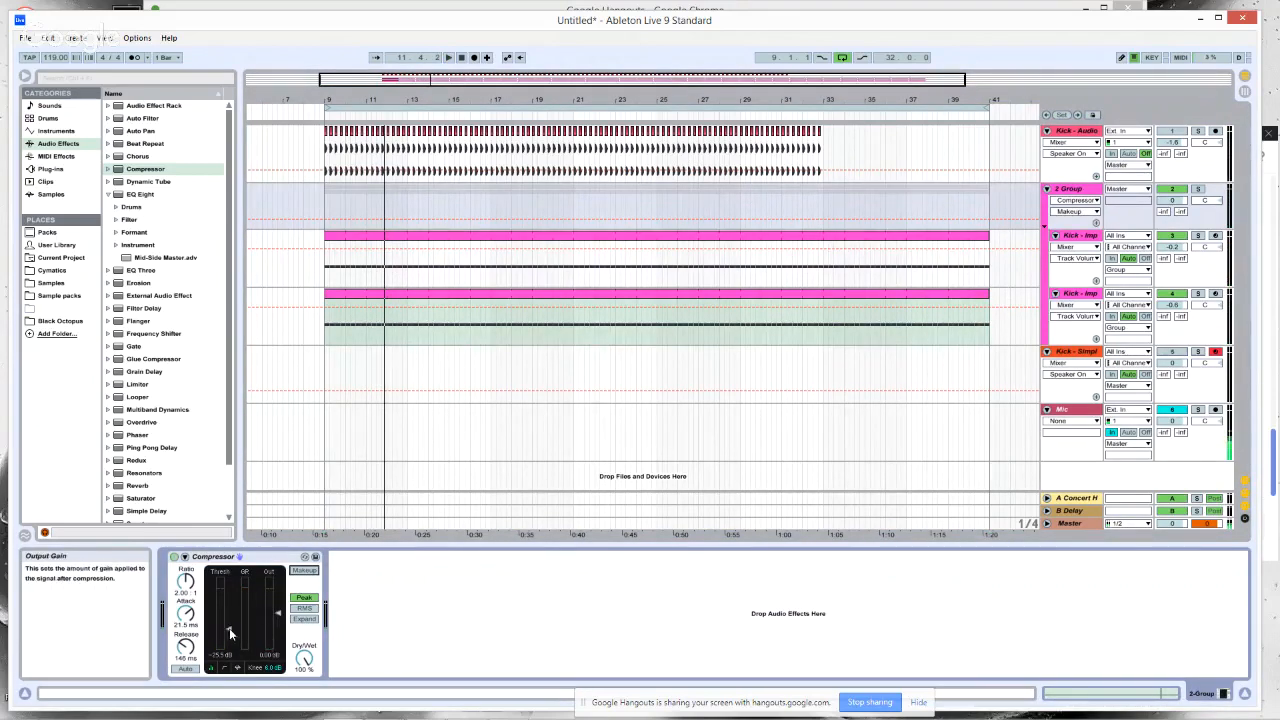
drag(229, 629, 229, 633)
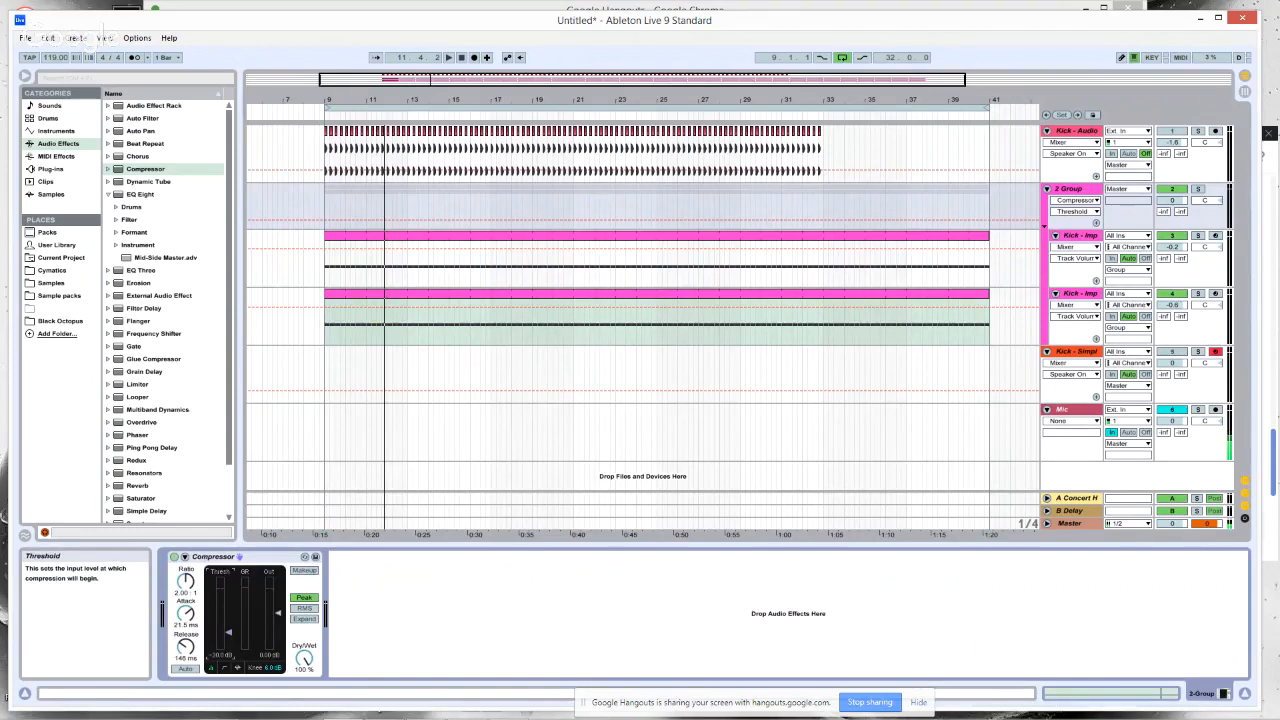
key(space)
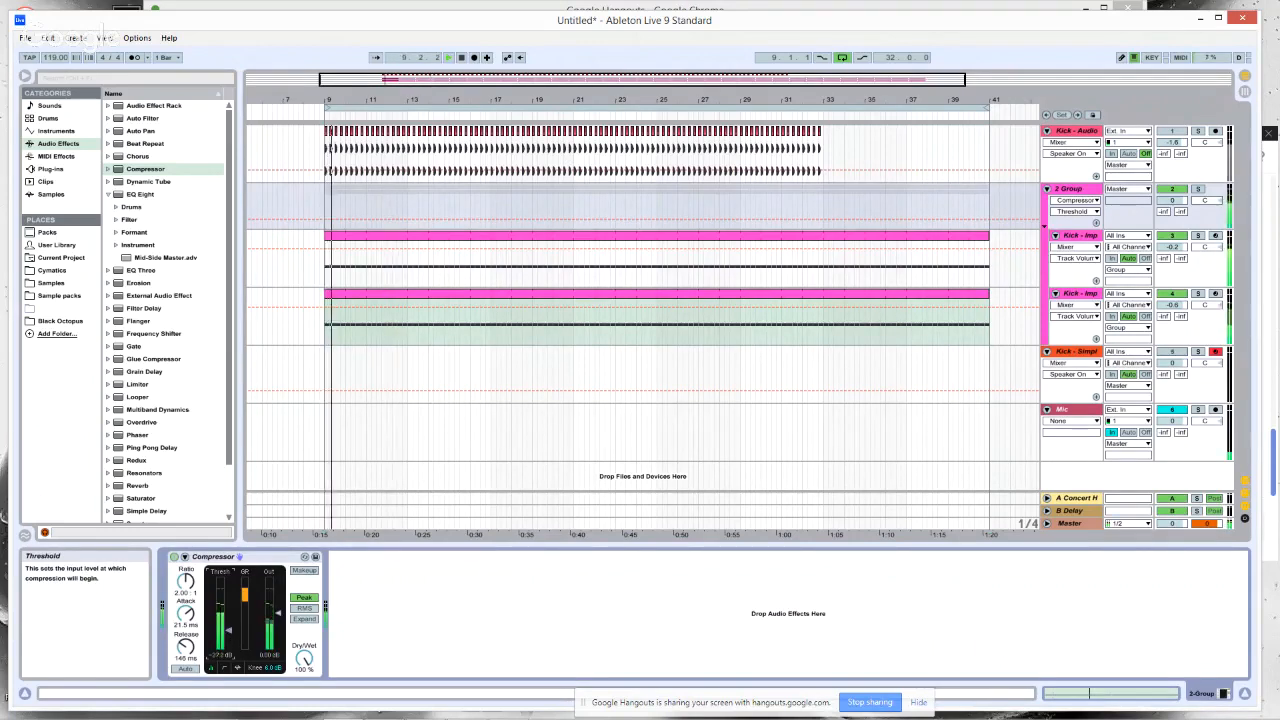
- Set the group Compressor's release to about 106 ms and raise its output gain slightly while the kicks play
click(185, 647)
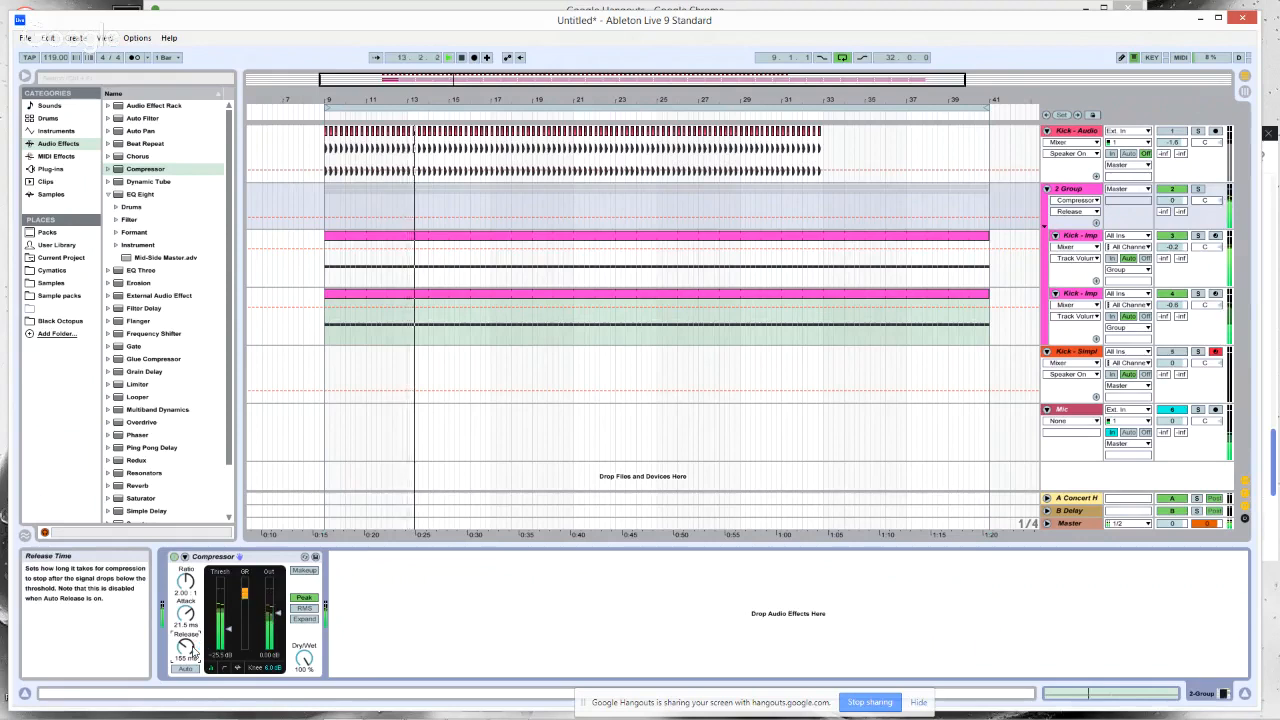
mouse_move(187, 648)
mouse_down()
mouse_move(187, 680)
mouse_move(187, 665)
mouse_up()
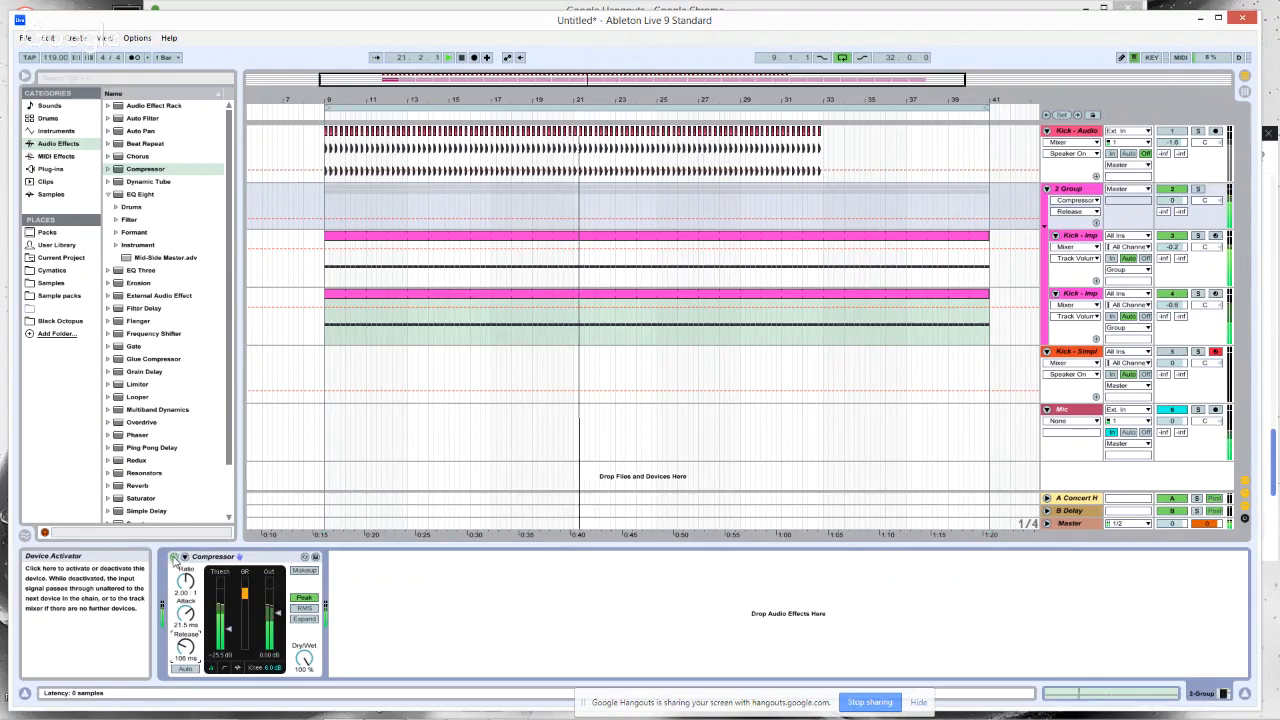
click(272, 616)
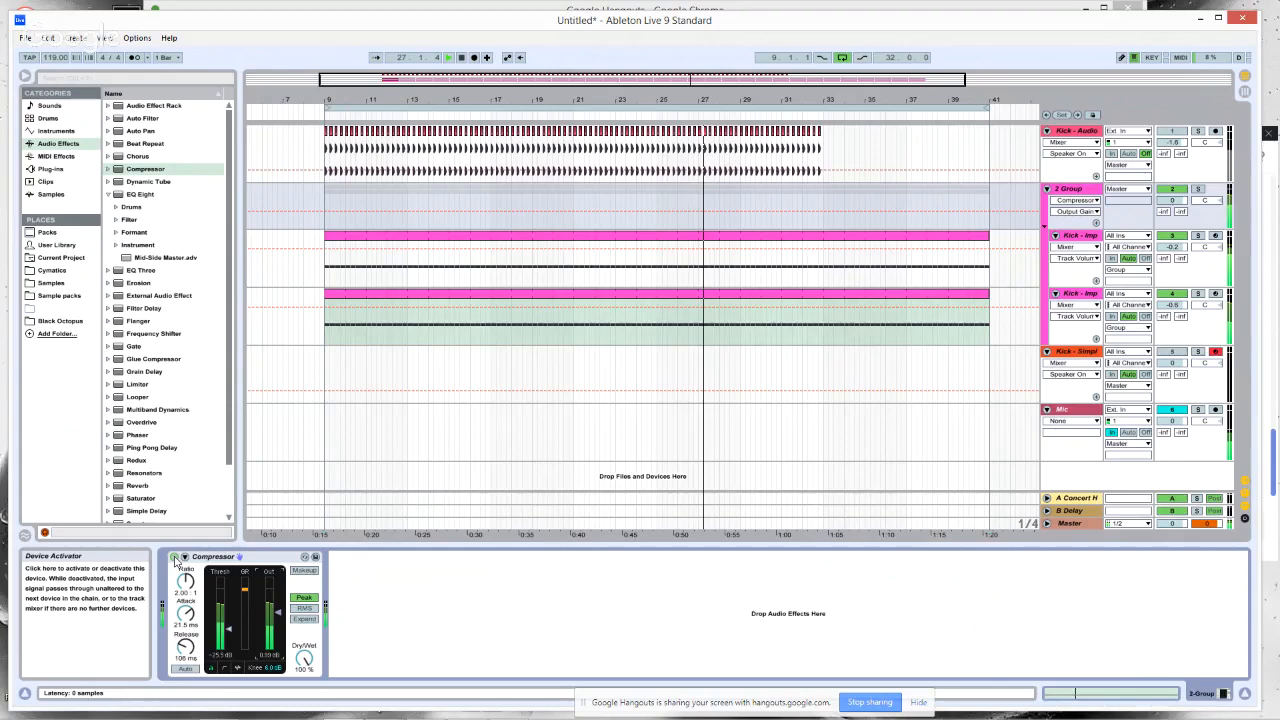
- Compare the grouped kicks with the Compressor bypassed and active, leaving the device on
click(175, 557)
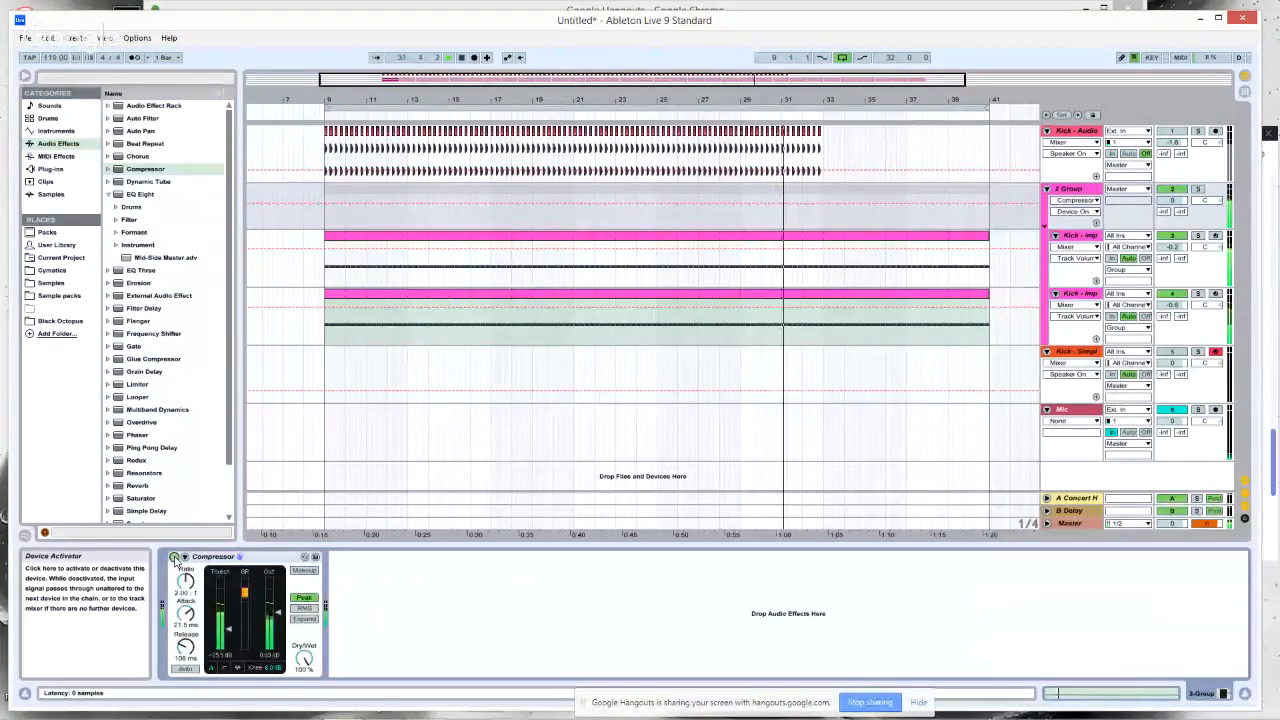
click(175, 557)
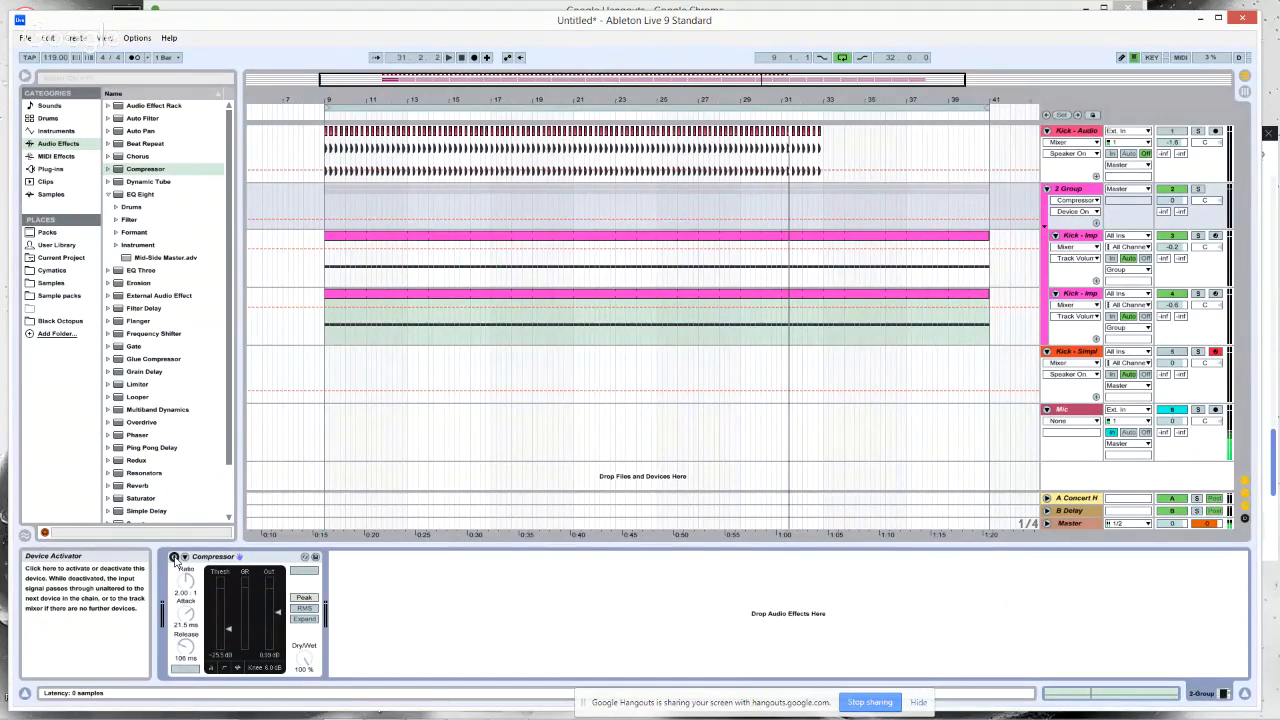
click(174, 557)
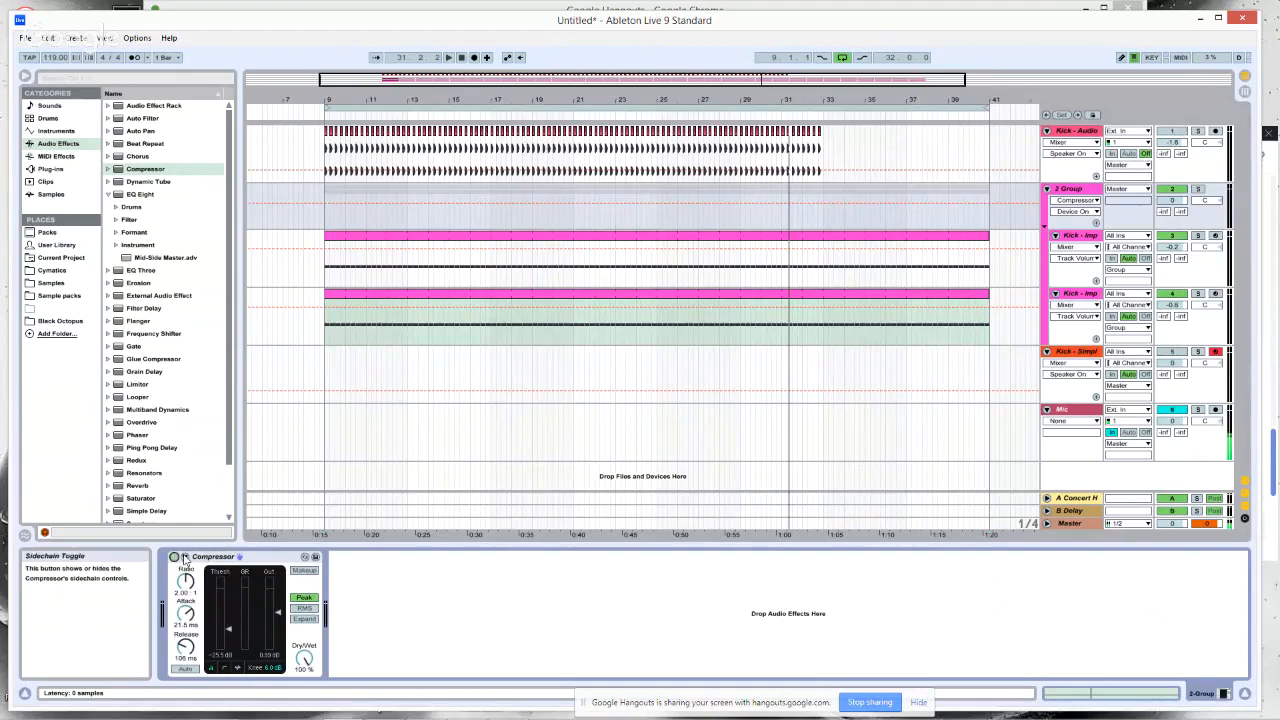
key(space)
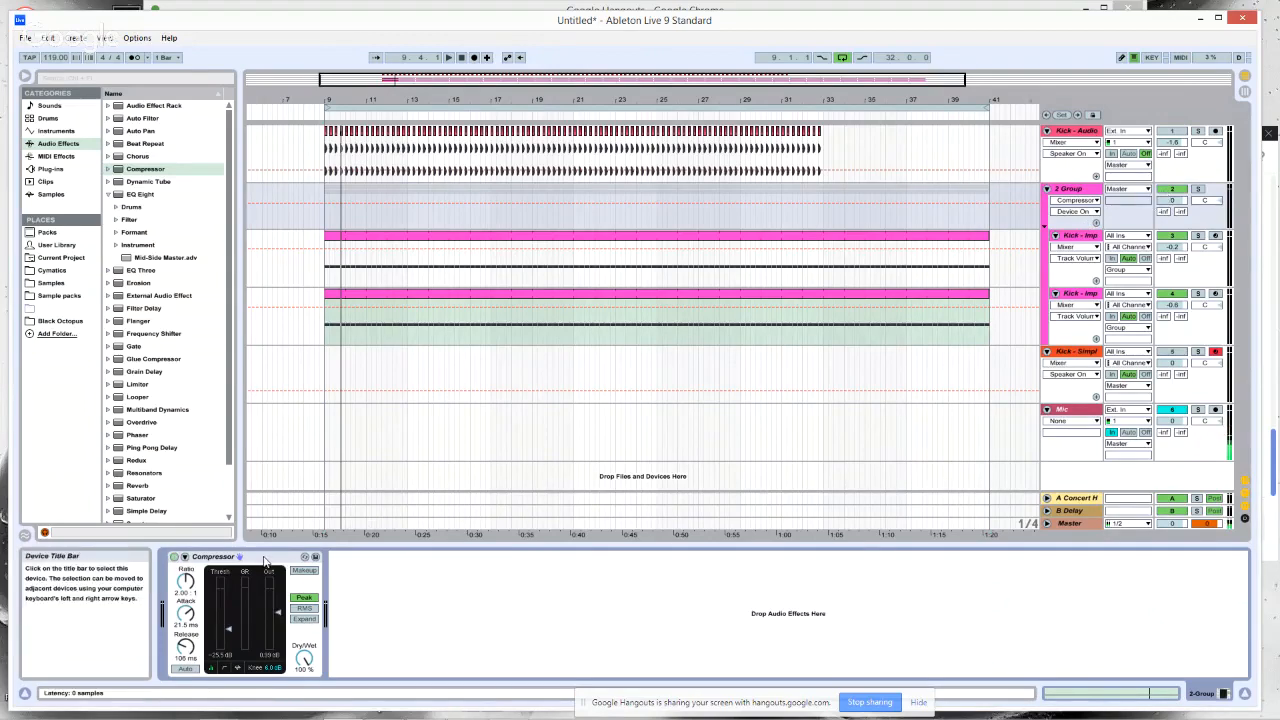
- Mute the group, activate the Kick - Audio track, and copy the group's Compressor onto it for playback
click(1172, 189)
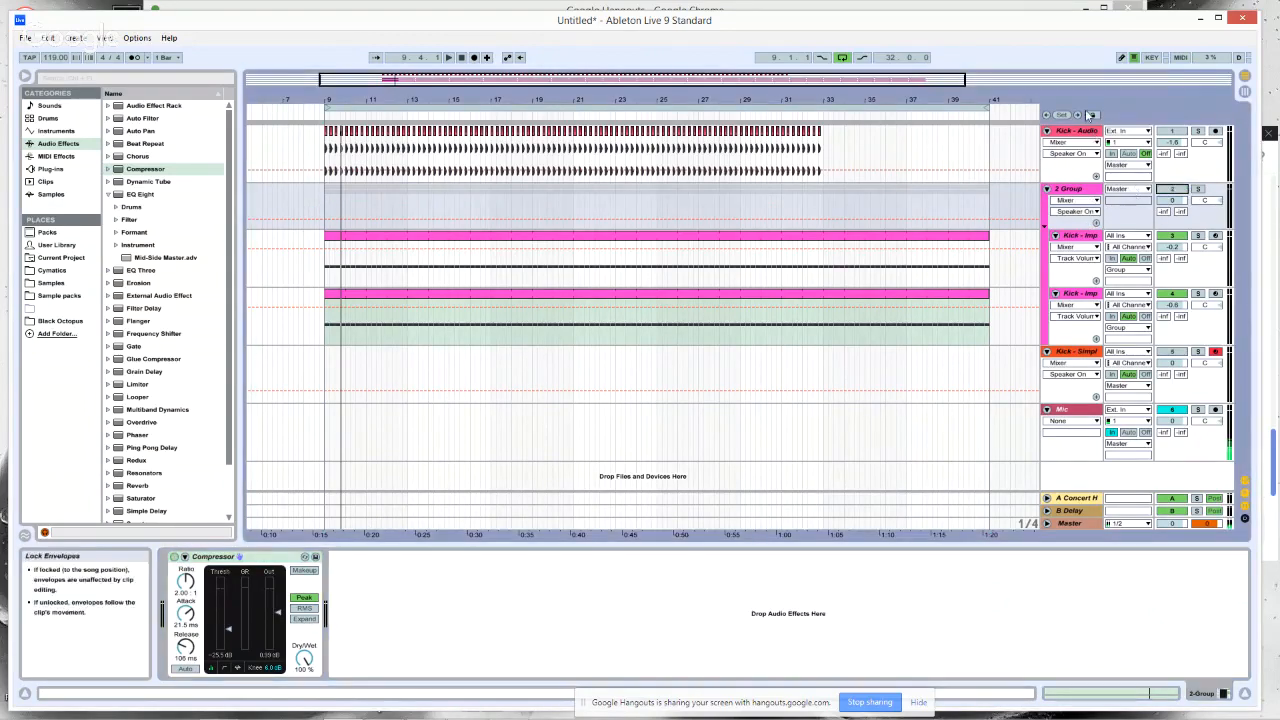
click(1082, 137)
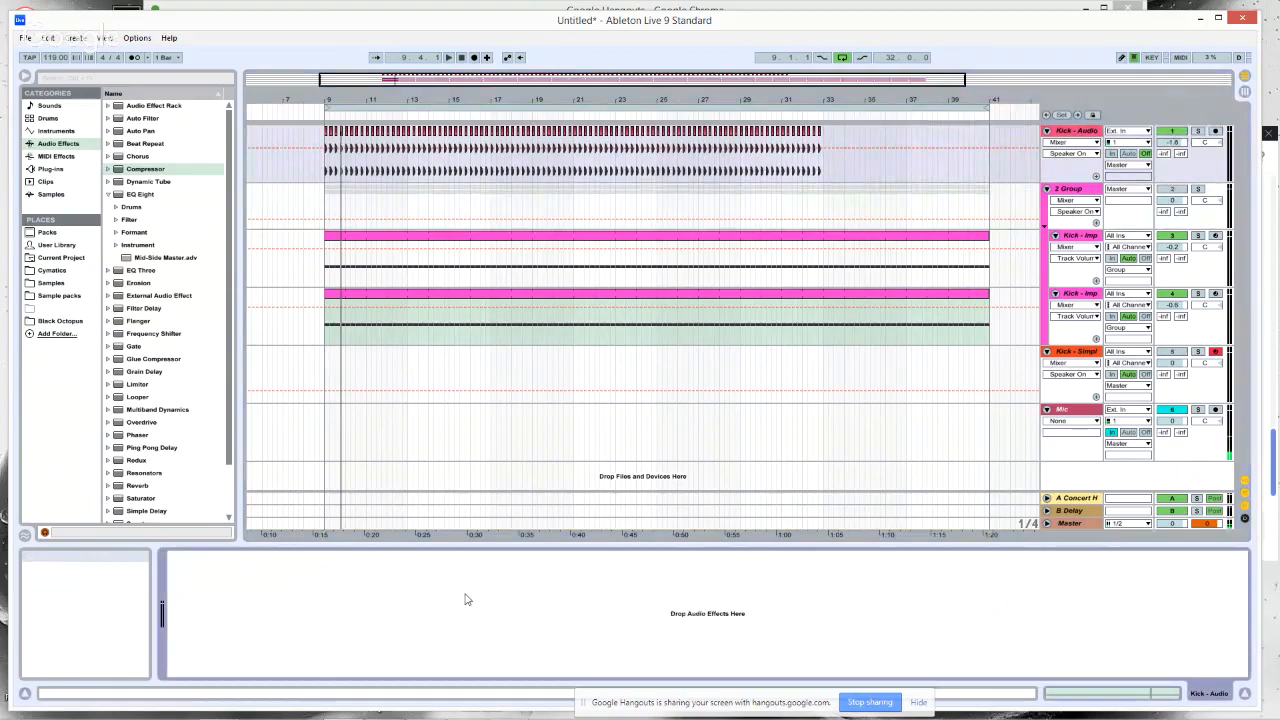
key(ctrl+z)
key(space)
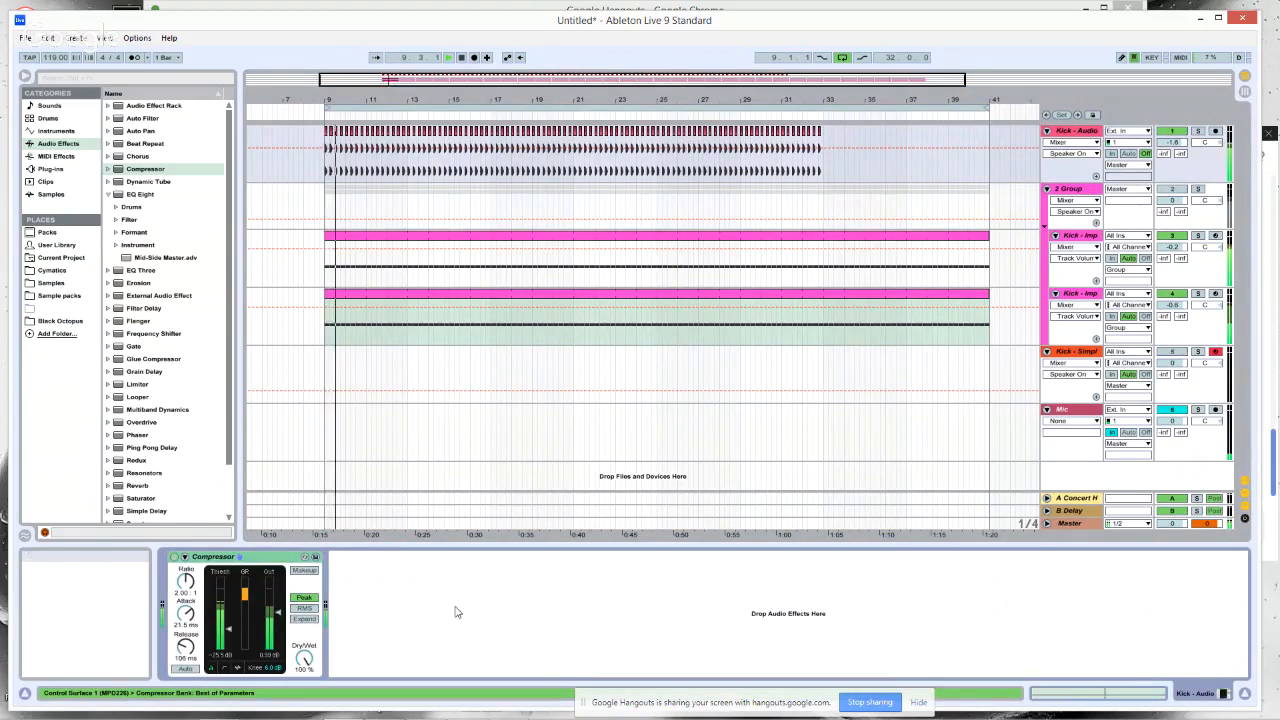
- Toggle the Compressor on the Kick - Audio track during playback to compare the processed and dry kick
click(174, 557)
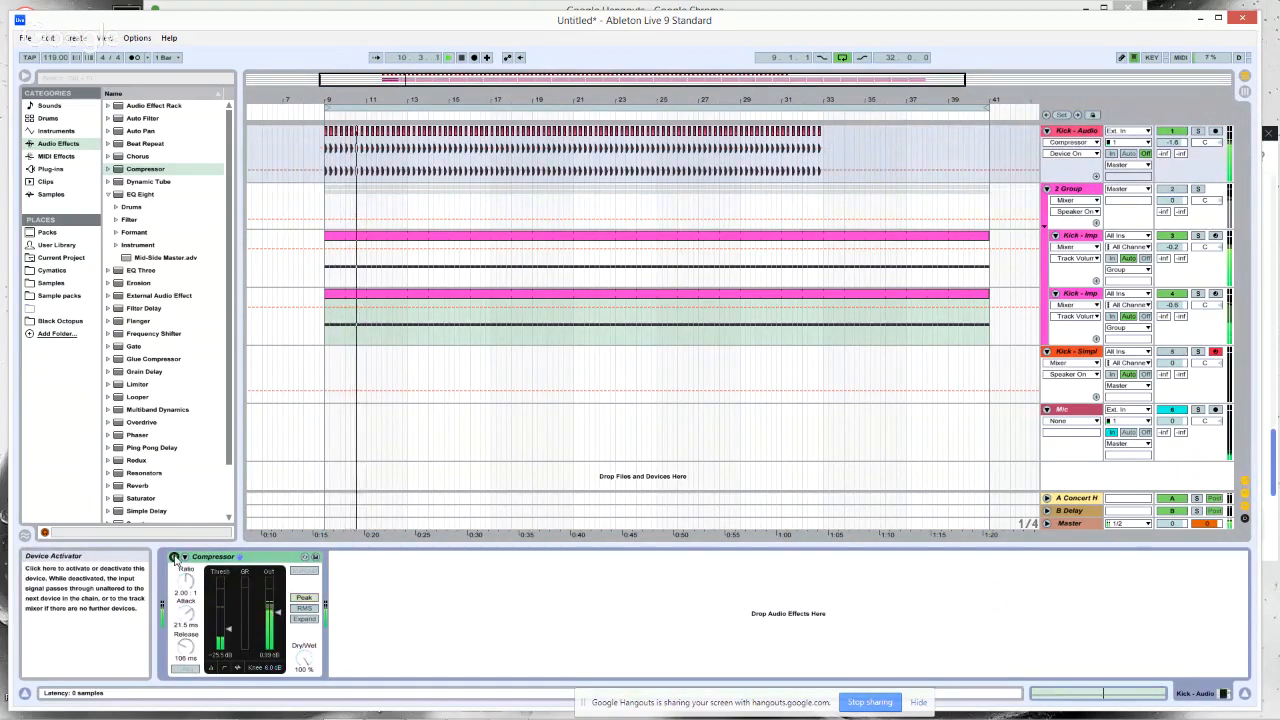
click(174, 557)
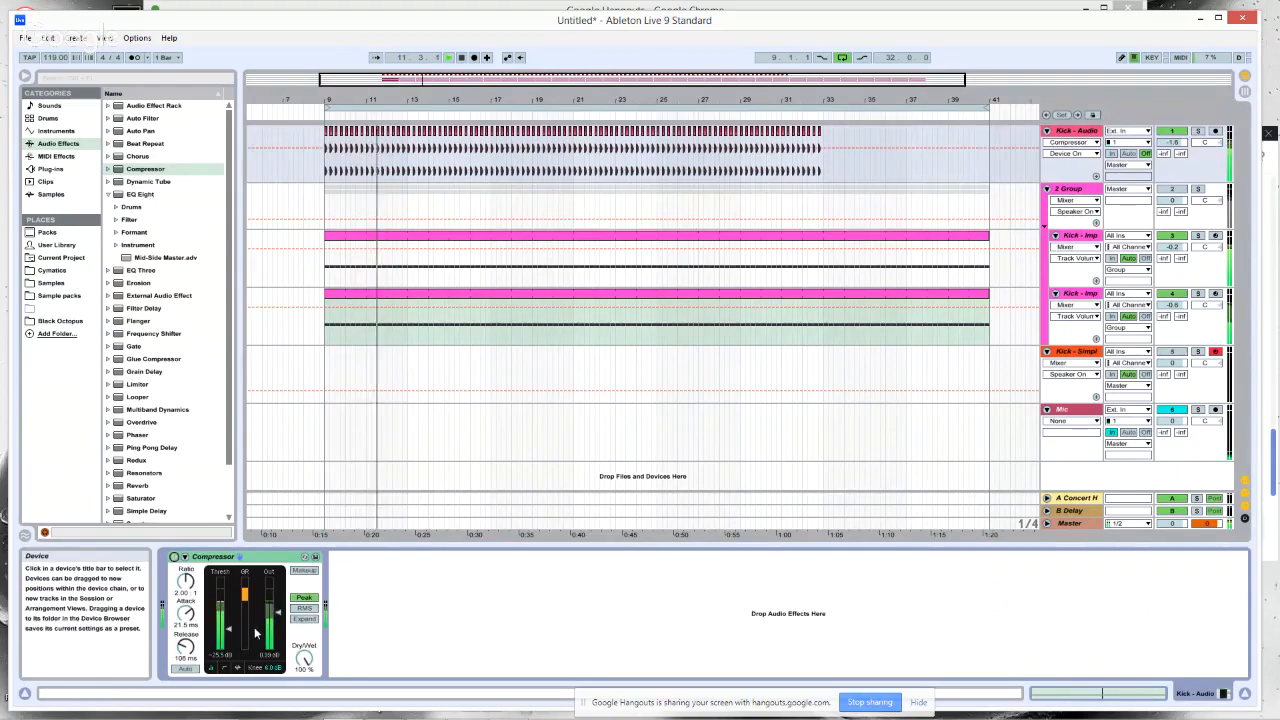
click(174, 557)
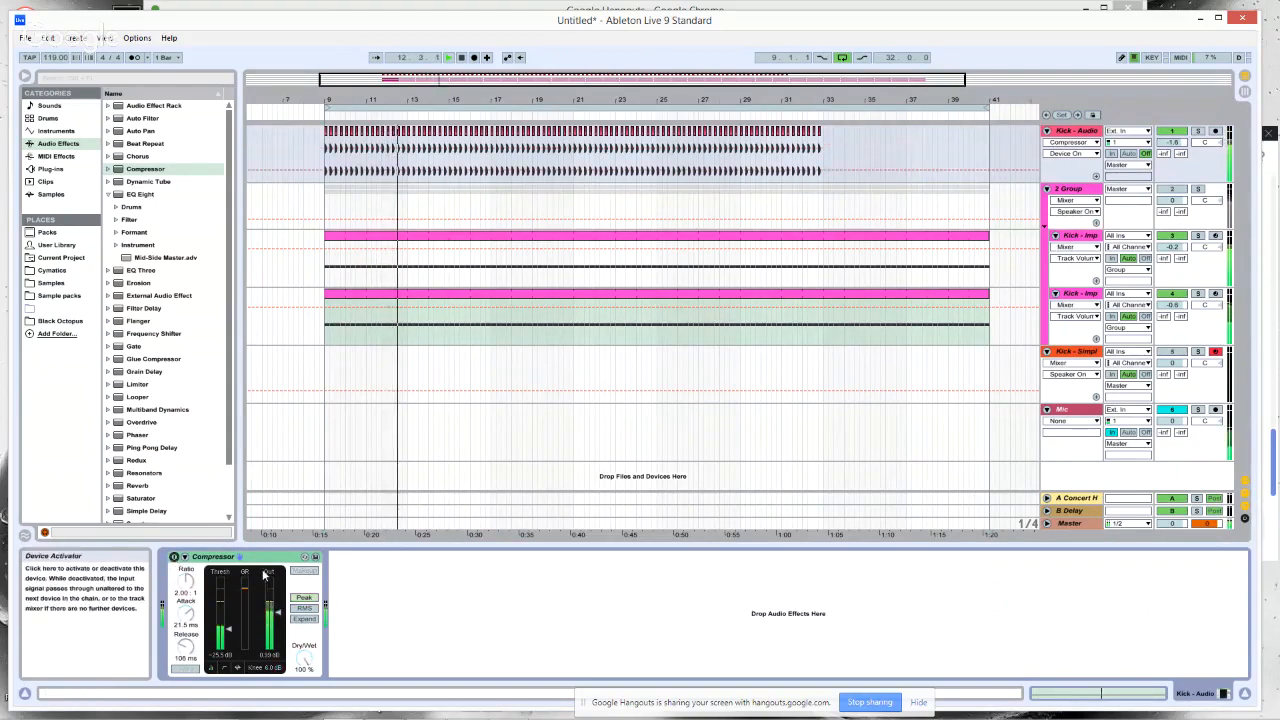
click(174, 557)
- Switch the Kick - Audio Compressor to RMS mode and raise its output gain to about 1.05 dB during playback
click(303, 608)
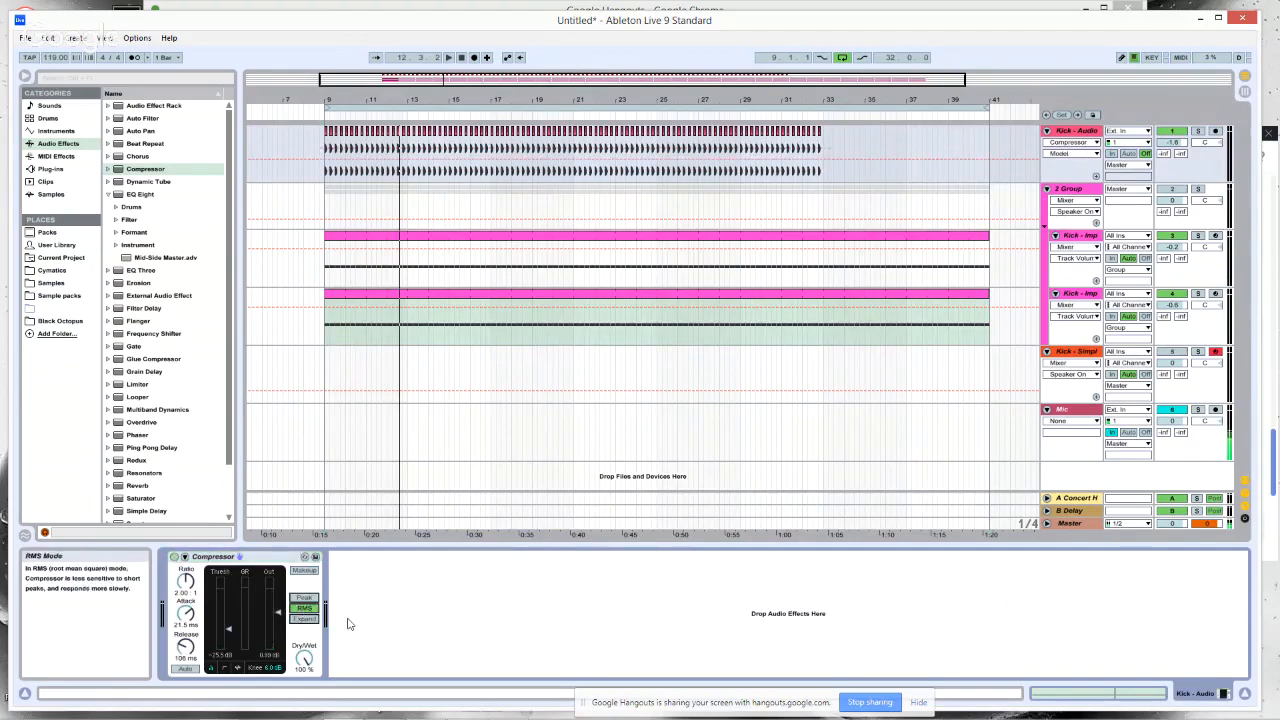
key(space)
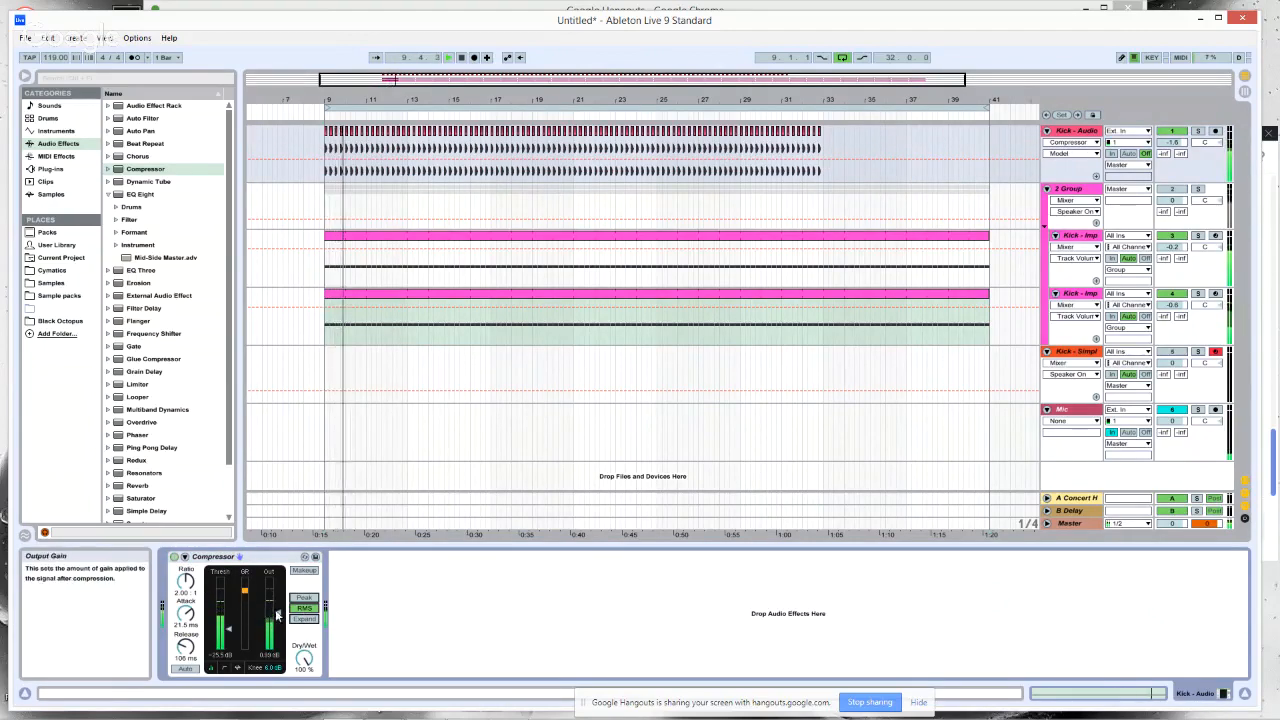
drag(277, 614, 277, 610)
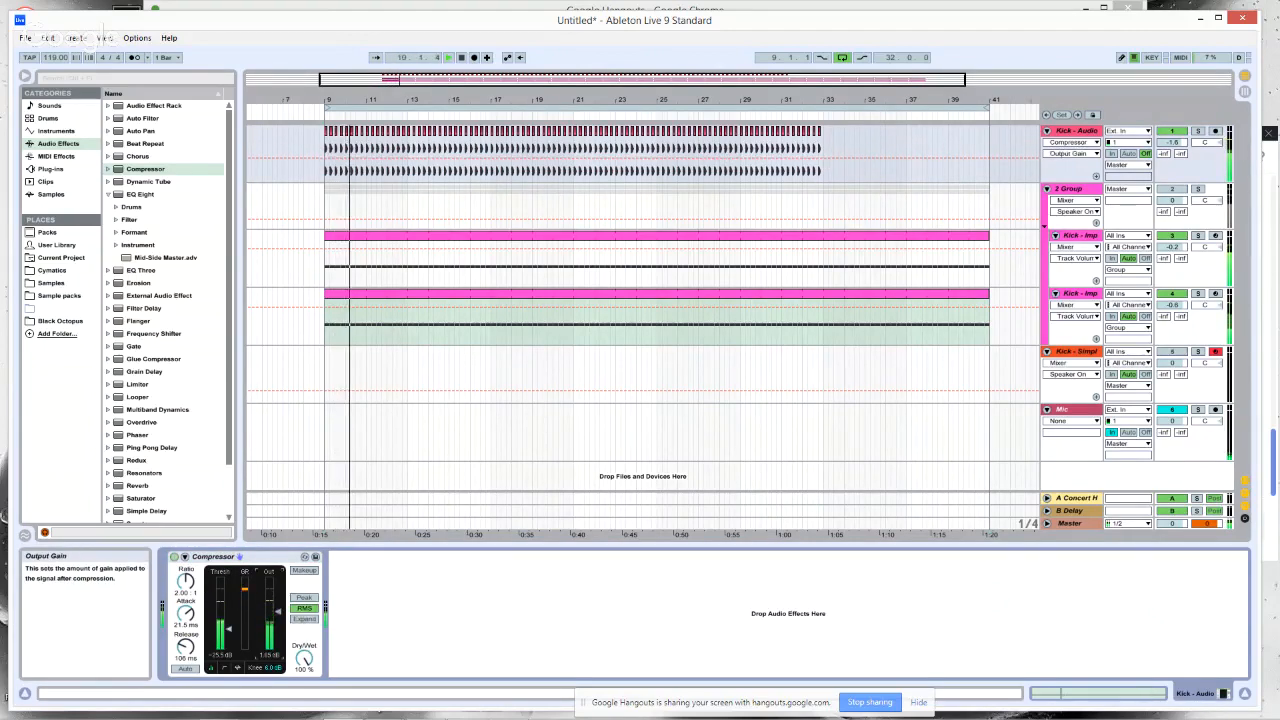
- Compare the Kick - Audio track with and without the RMS compression and leave the Compressor off
click(174, 557)
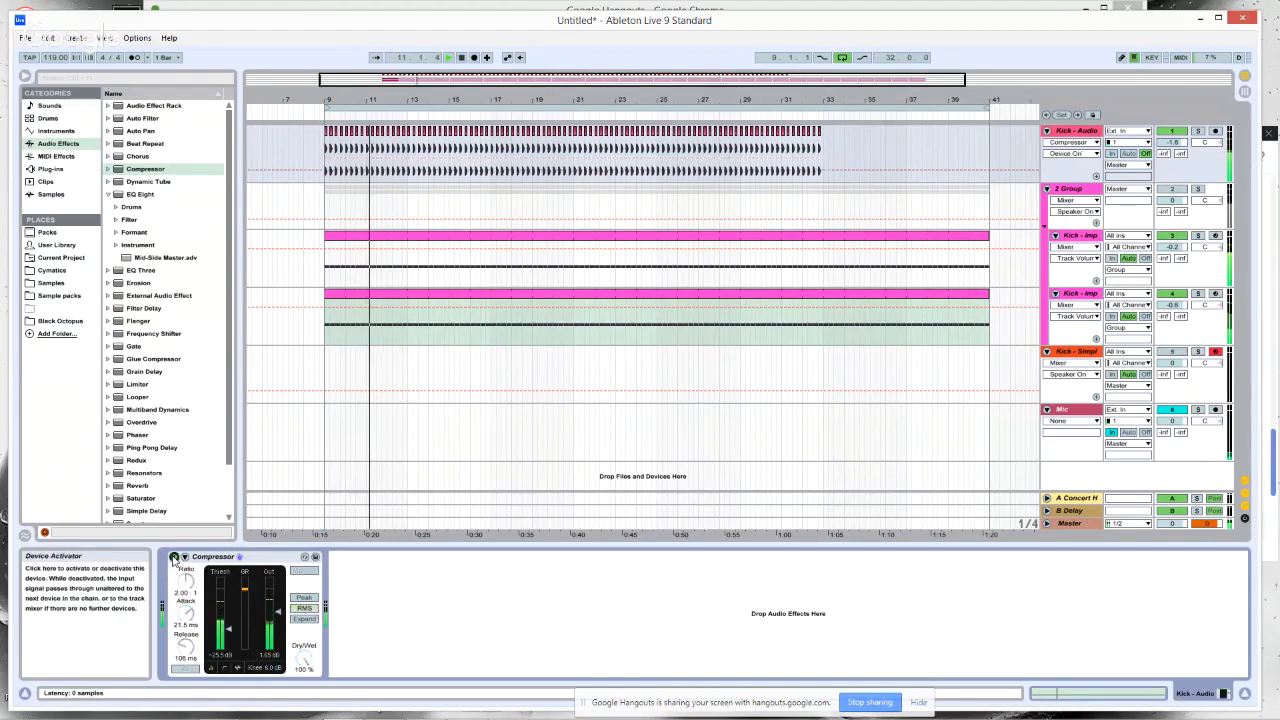
click(174, 557)
click(174, 557)
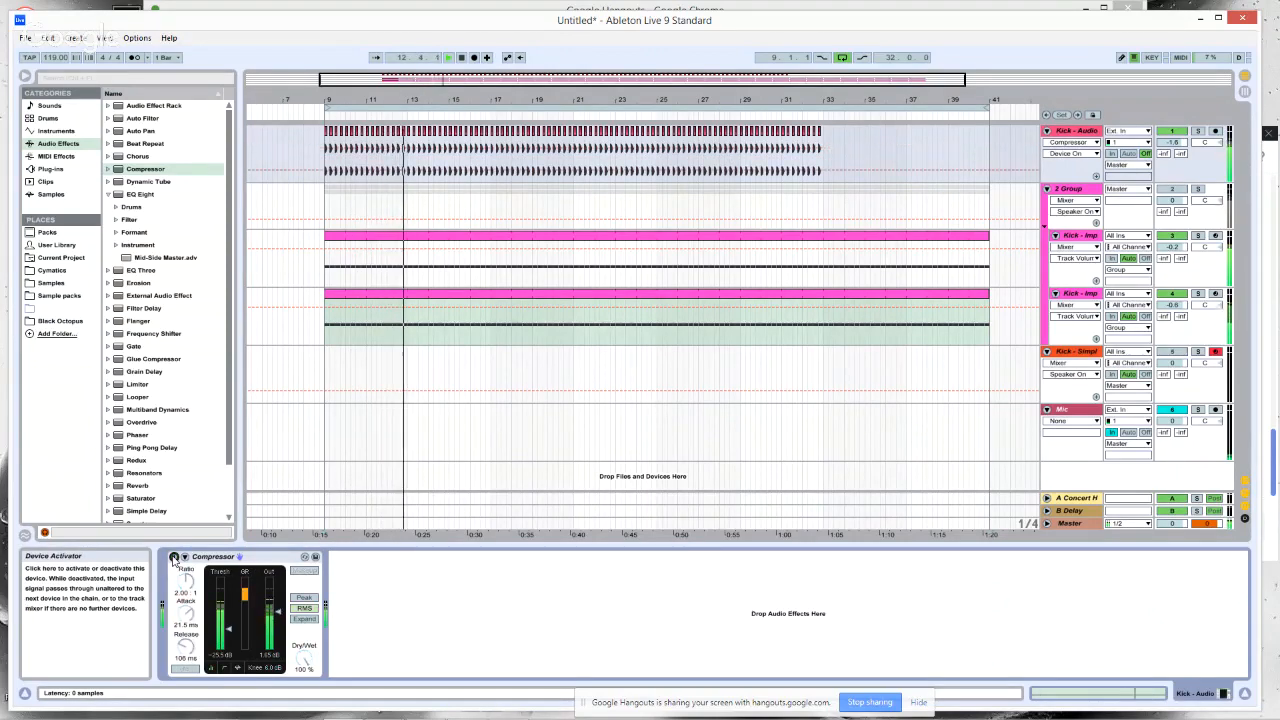
- Add Multiband Dynamics after the Compressor on the Kick - Audio track and start playback
click(100, 194)
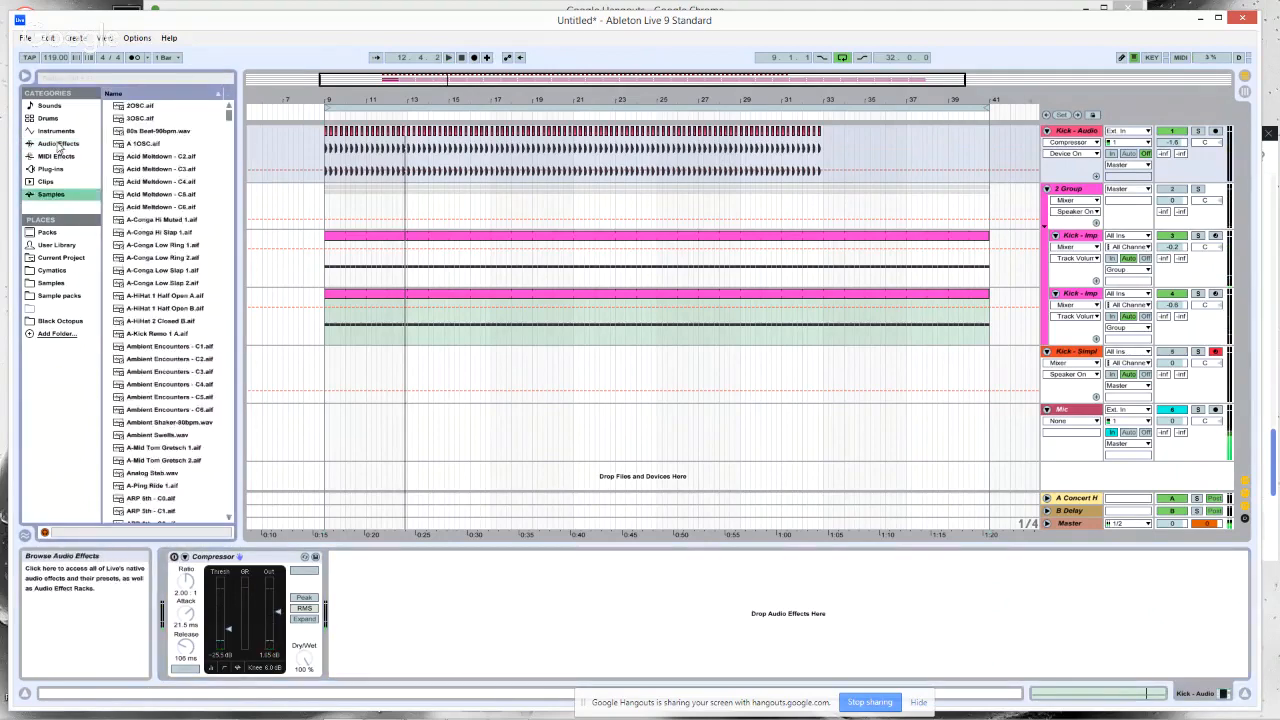
click(100, 148)
drag(150, 409, 415, 640)
key(space)
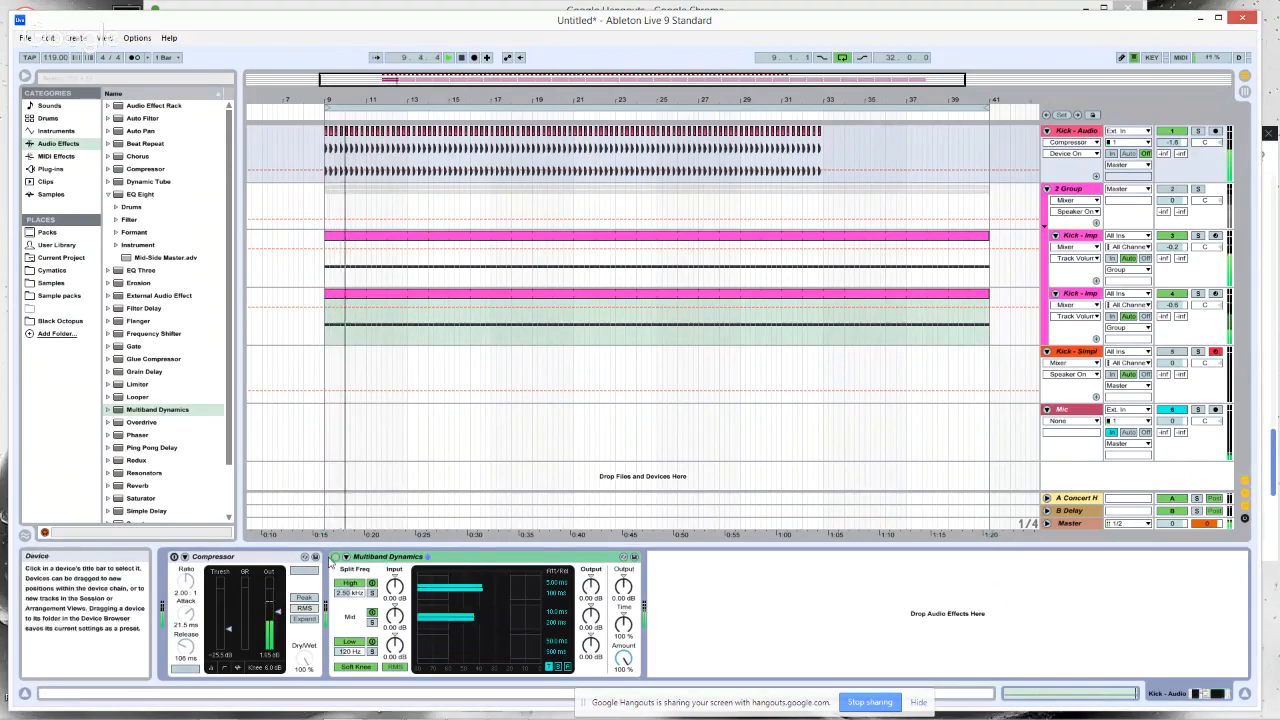
- Load the Multiband Compression preset into the Multiband Dynamics device on the Kick - Audio track
click(336, 558)
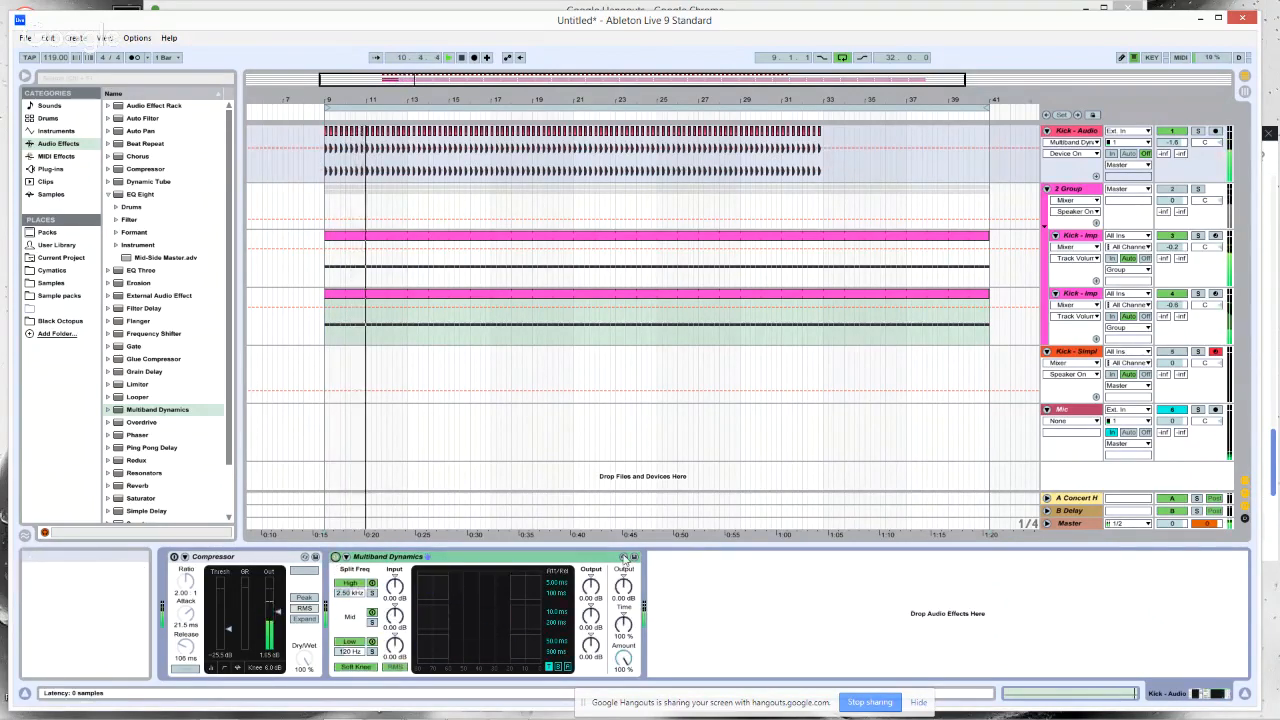
click(623, 557)
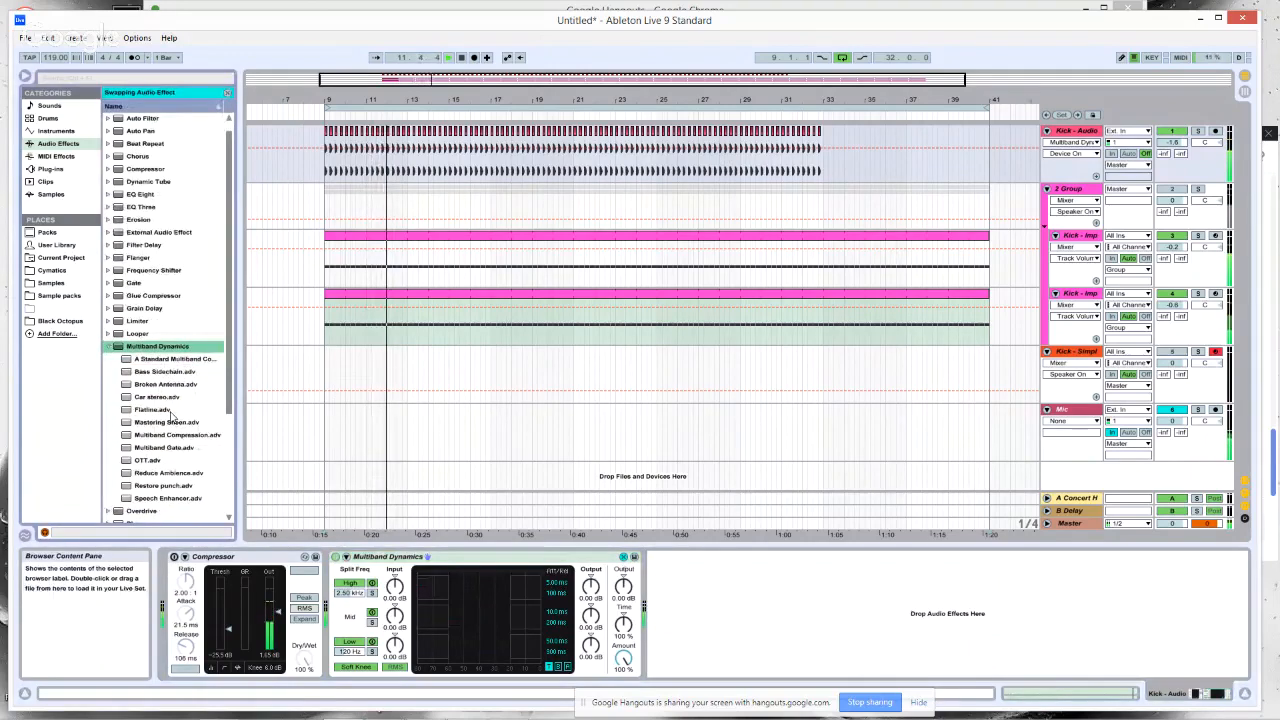
key(Down)
key(Down)
key(Down)
key(Down)
key(Down)
key(Down)
key(Down)
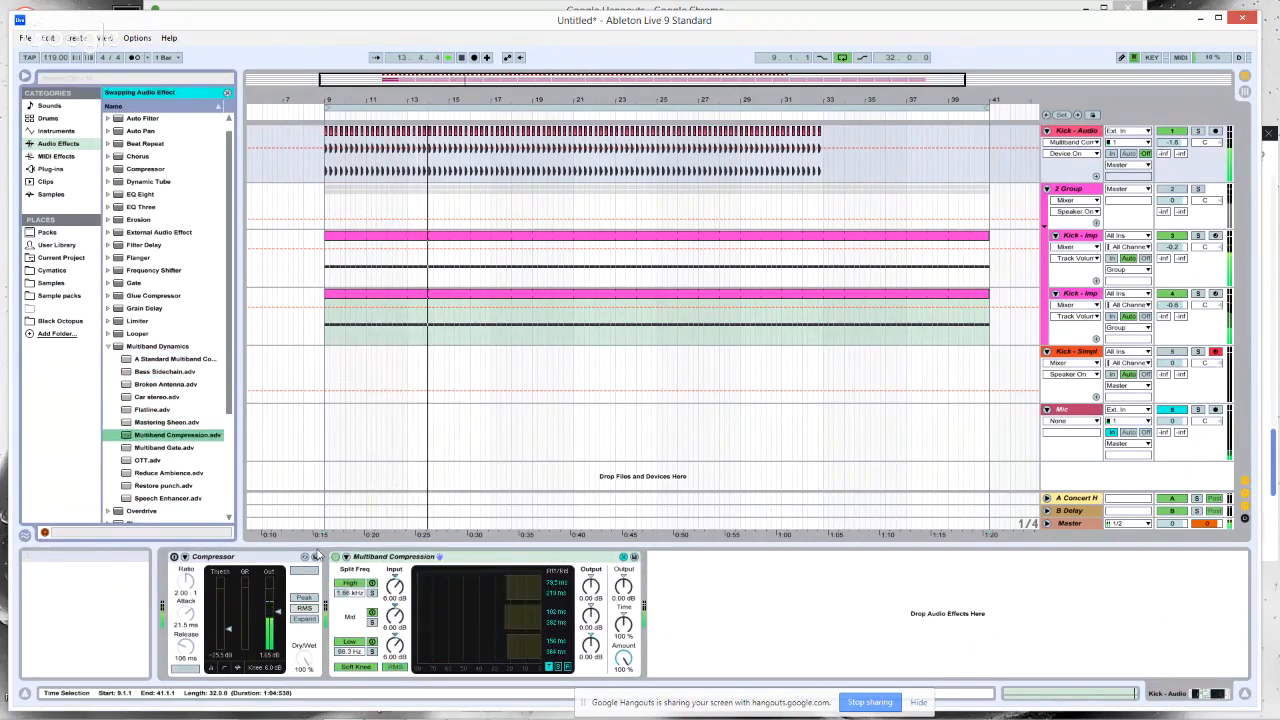
- Compare the kick with and without the Multiband Compression device and leave the device off
click(336, 557)
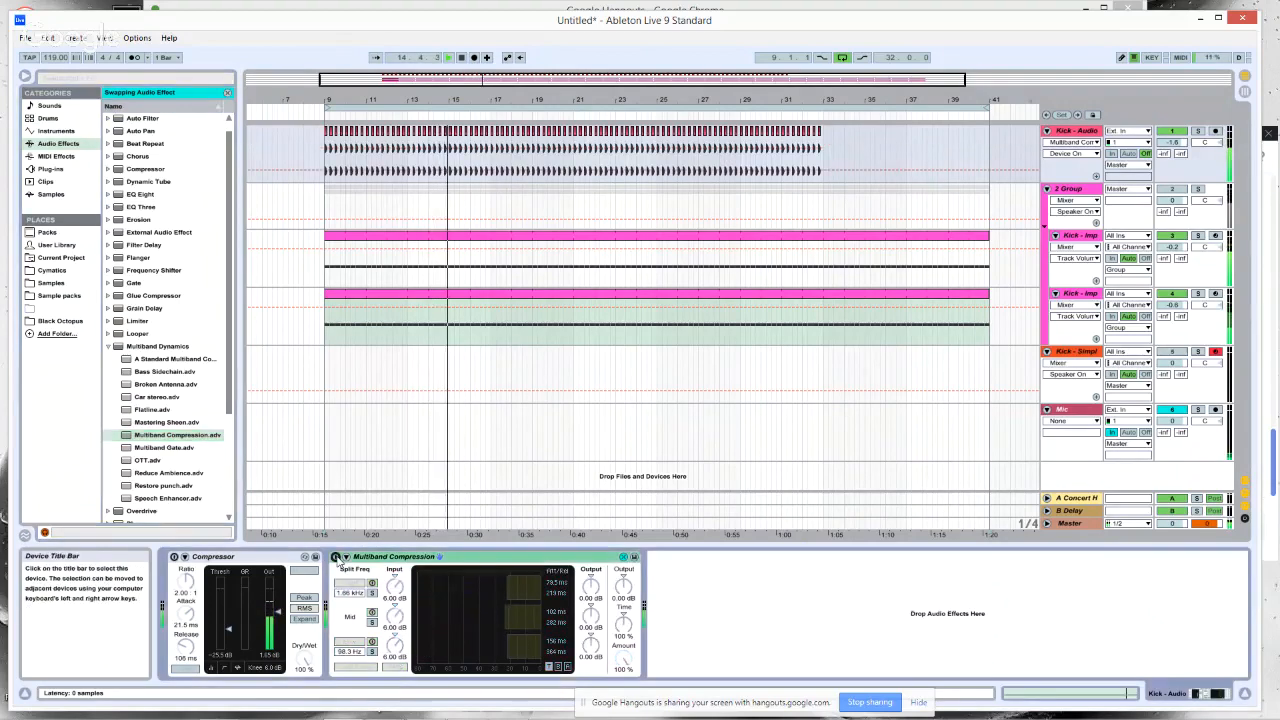
click(336, 557)
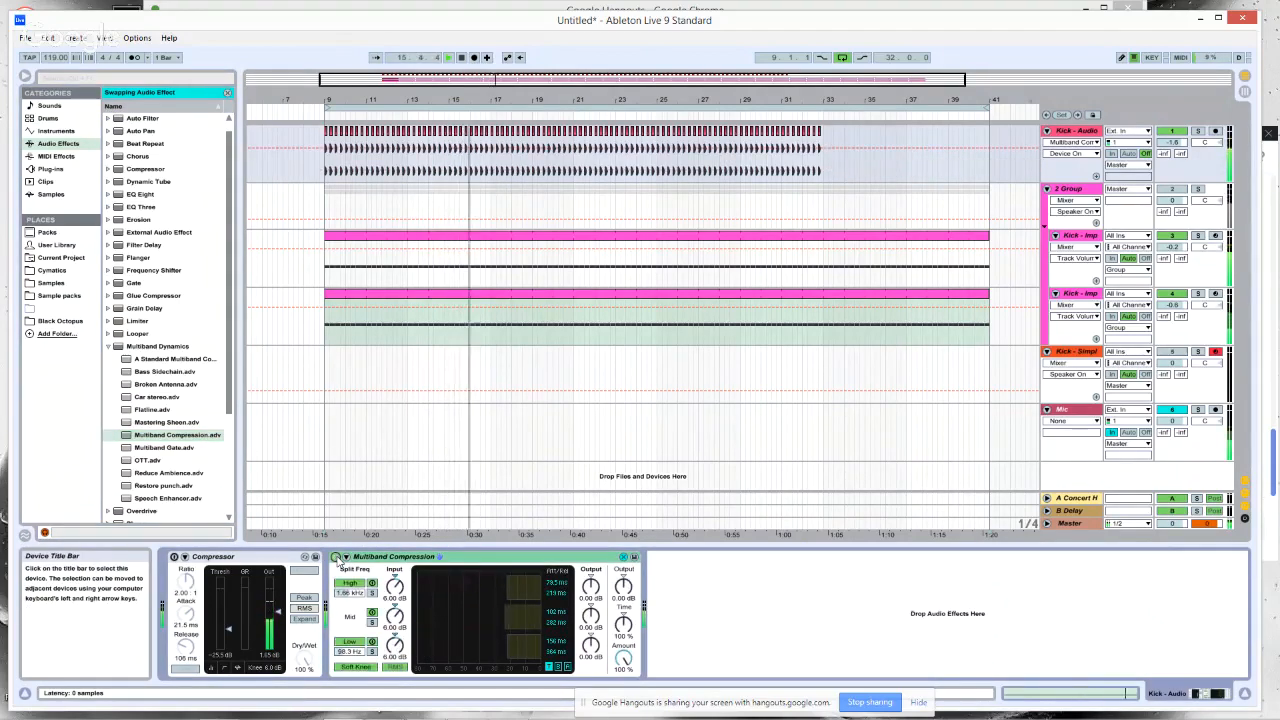
click(336, 557)
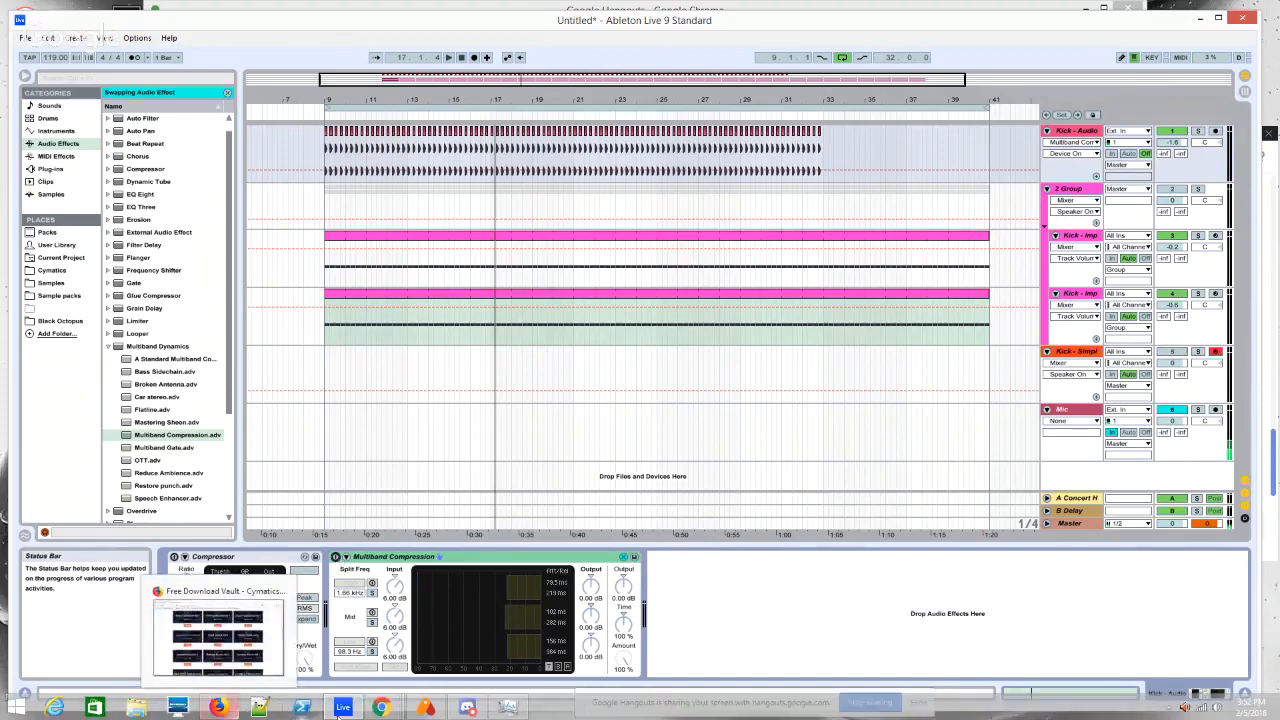
- Switch to the Google Hangouts broadcast window in Chrome
mouse_move(381, 707)
click(393, 645)
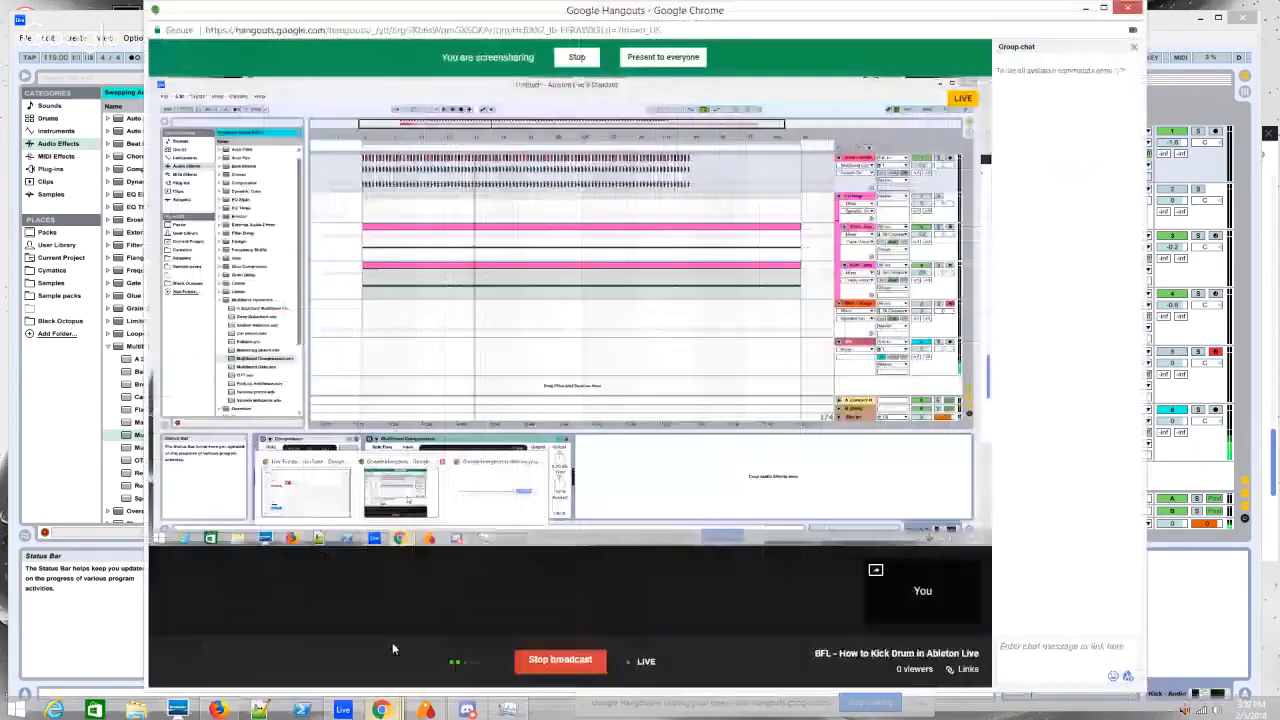